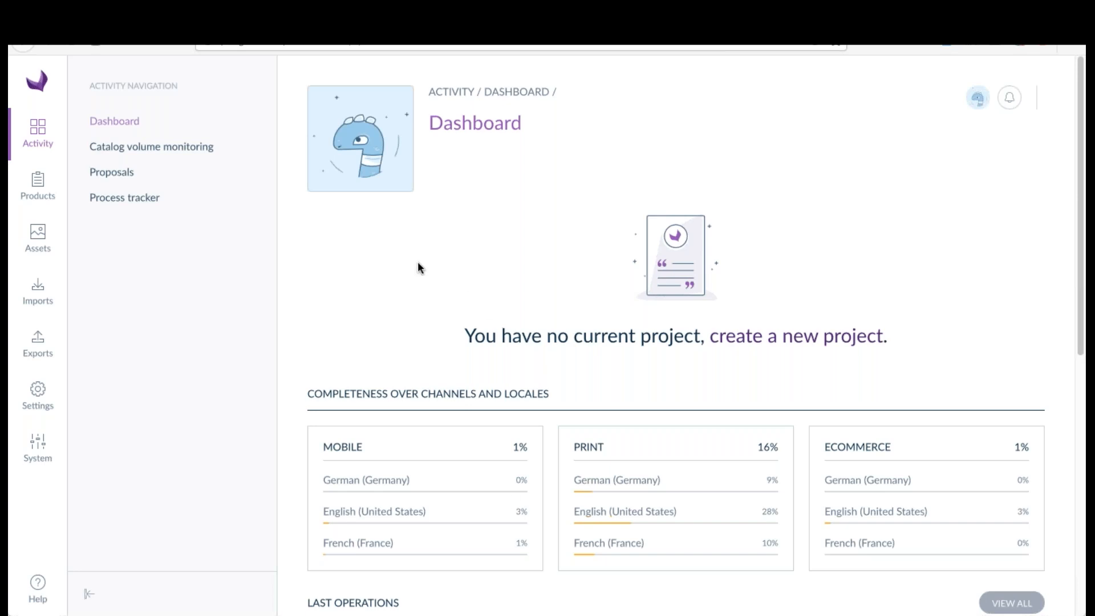
Step: Look over the dashboard and open the system's list of API connections
scroll(379, 268, down, 10)
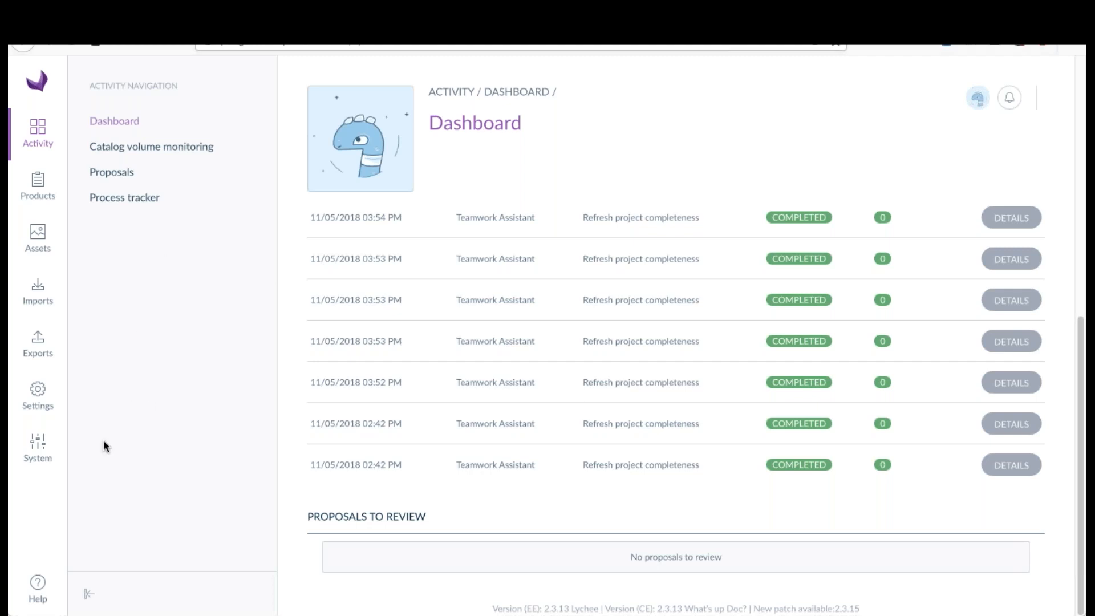
click(41, 399)
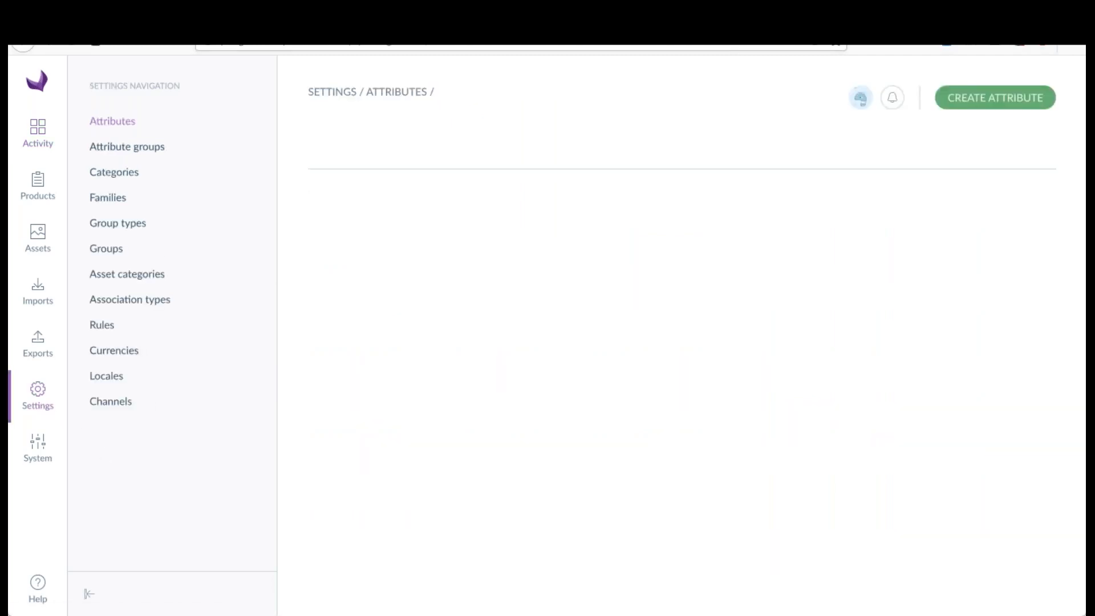
click(38, 440)
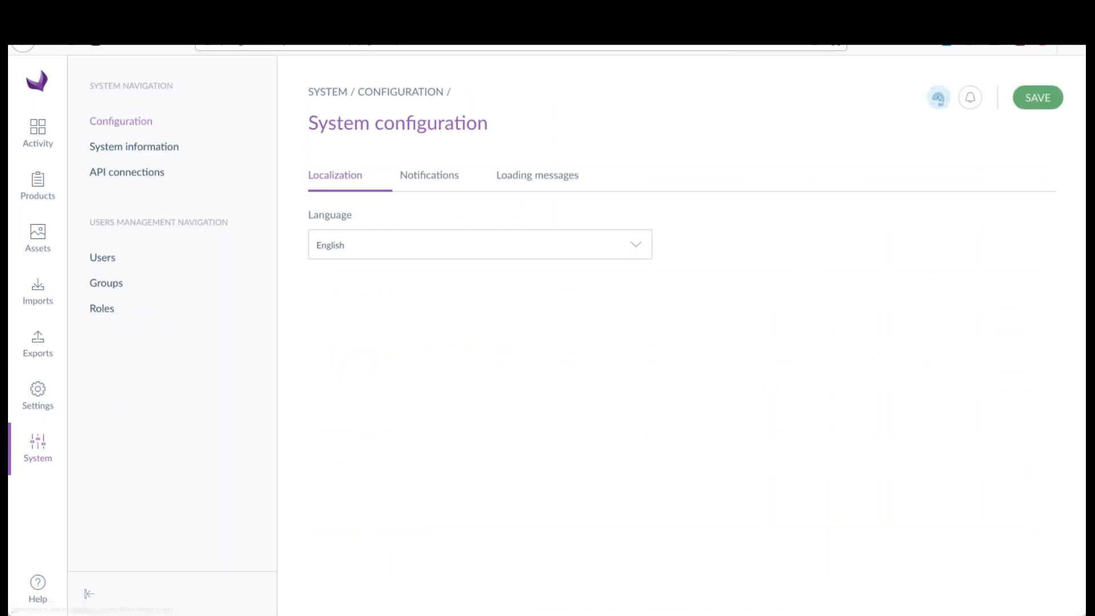
click(144, 172)
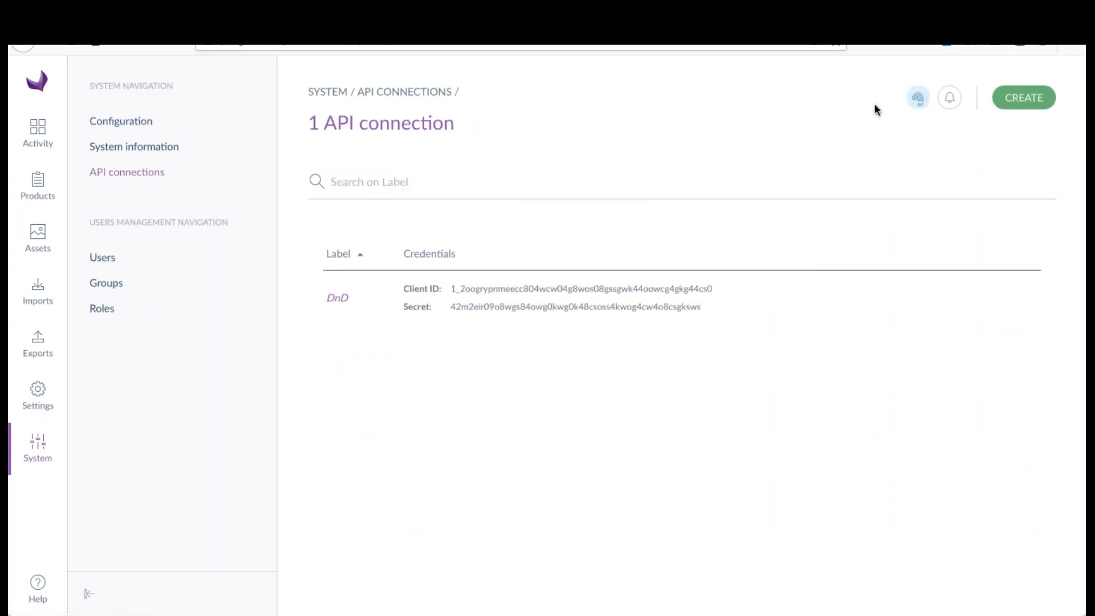
Step: Create and save a new API connection with the label "Webinar access"
click(1021, 102)
click(652, 344)
text(Webinar)
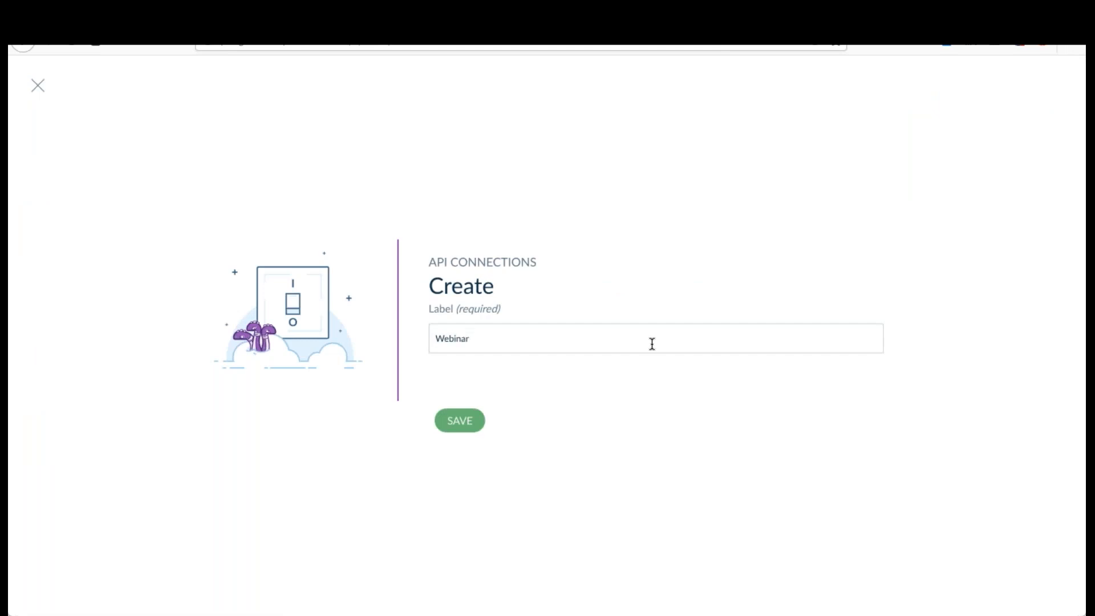
text(access)
click(460, 420)
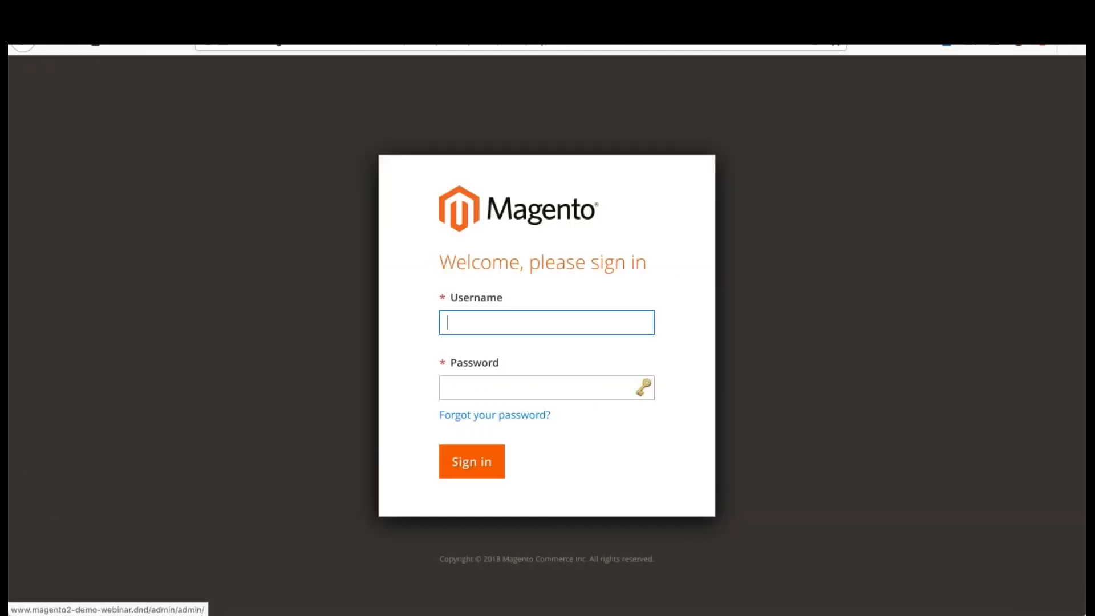
Step: Switch to the Magento admin and sign in with the admin username and the account password
click(631, 323)
text(admin)
key(Tab)
text(admin123)
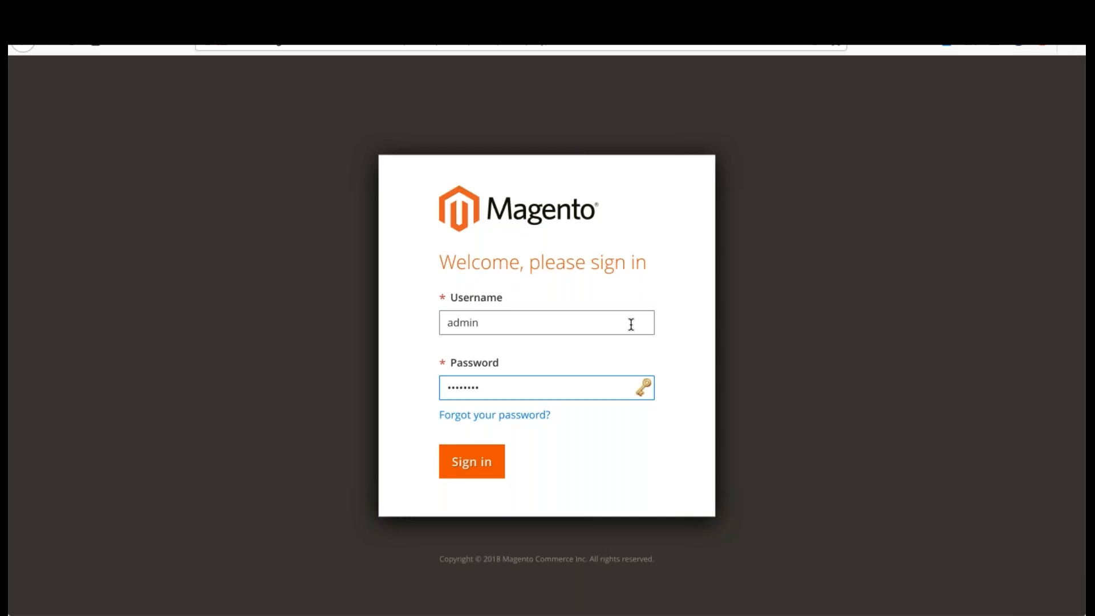
key(Return)
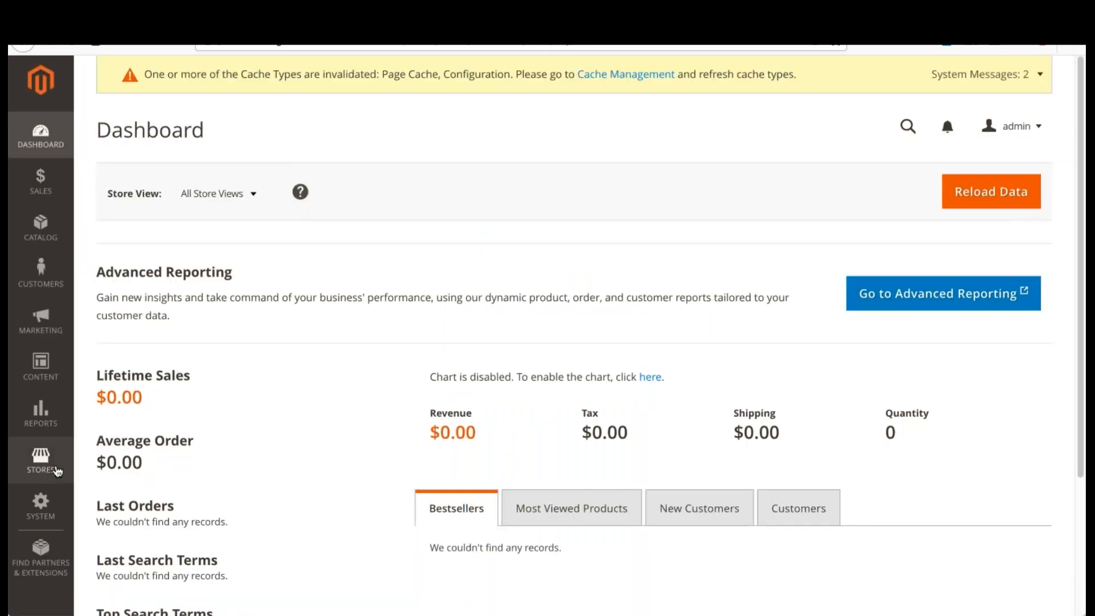
Step: Open the Pimgento catalog section of the store configuration and expand the Akeneo API Configuration group
click(40, 459)
click(40, 505)
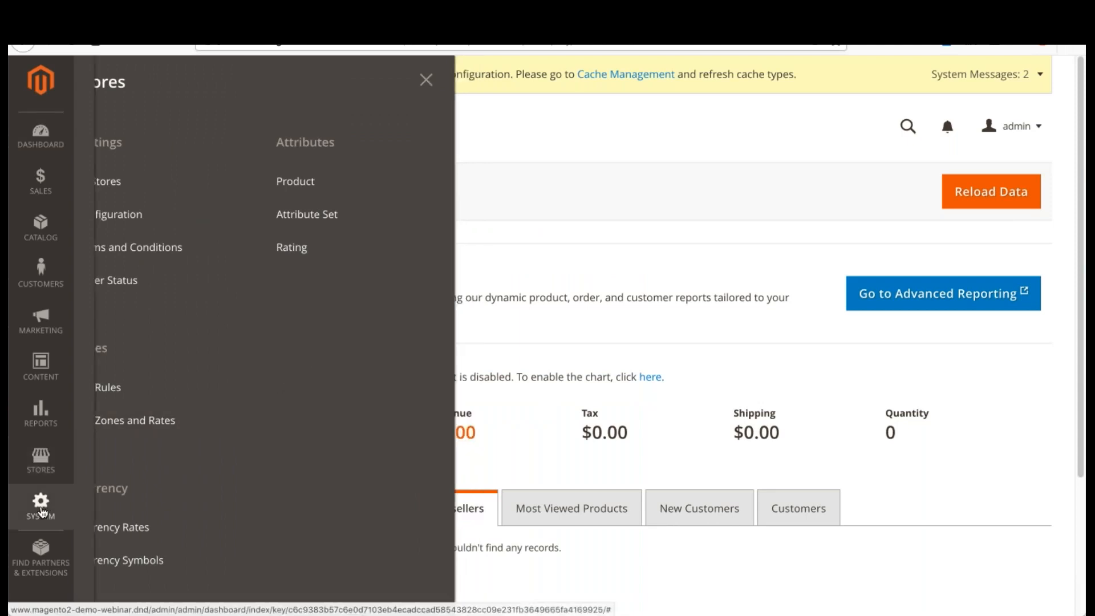
click(42, 474)
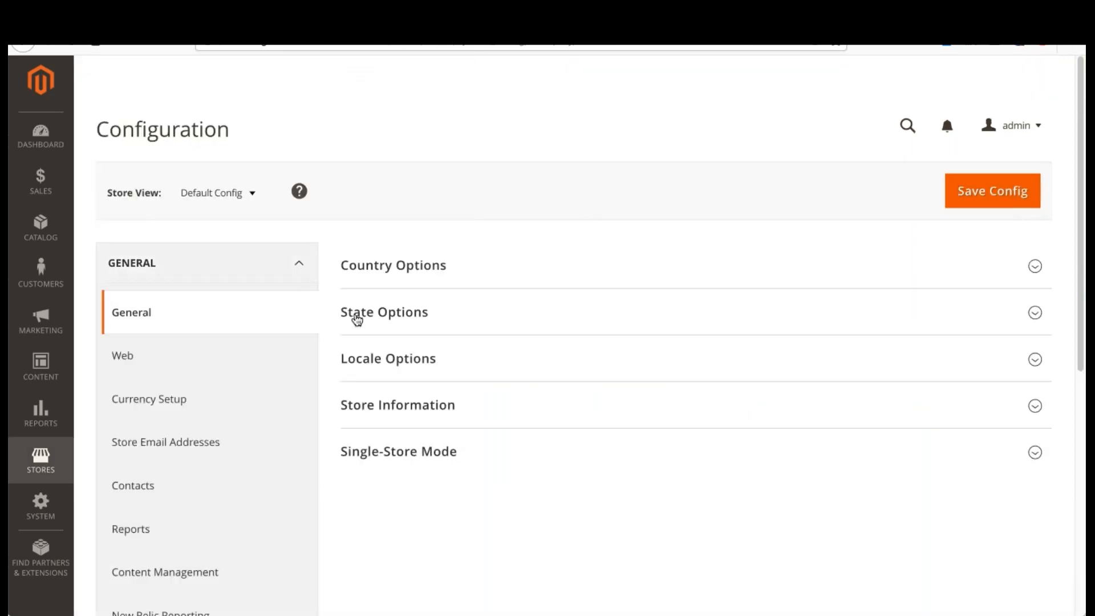
scroll(315, 298, down, 7)
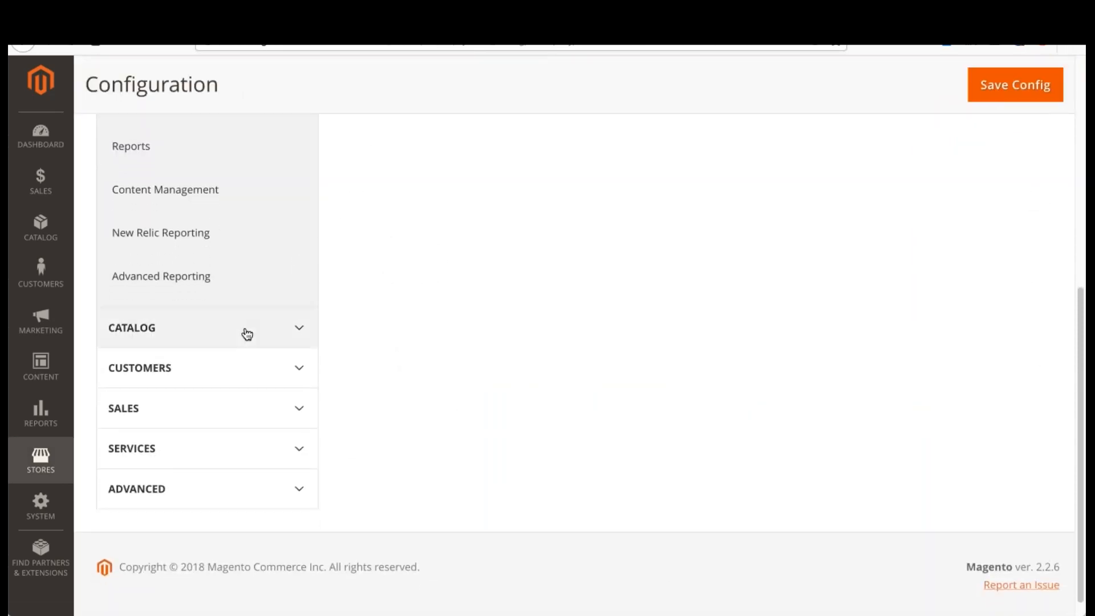
click(247, 333)
scroll(283, 318, down, 4)
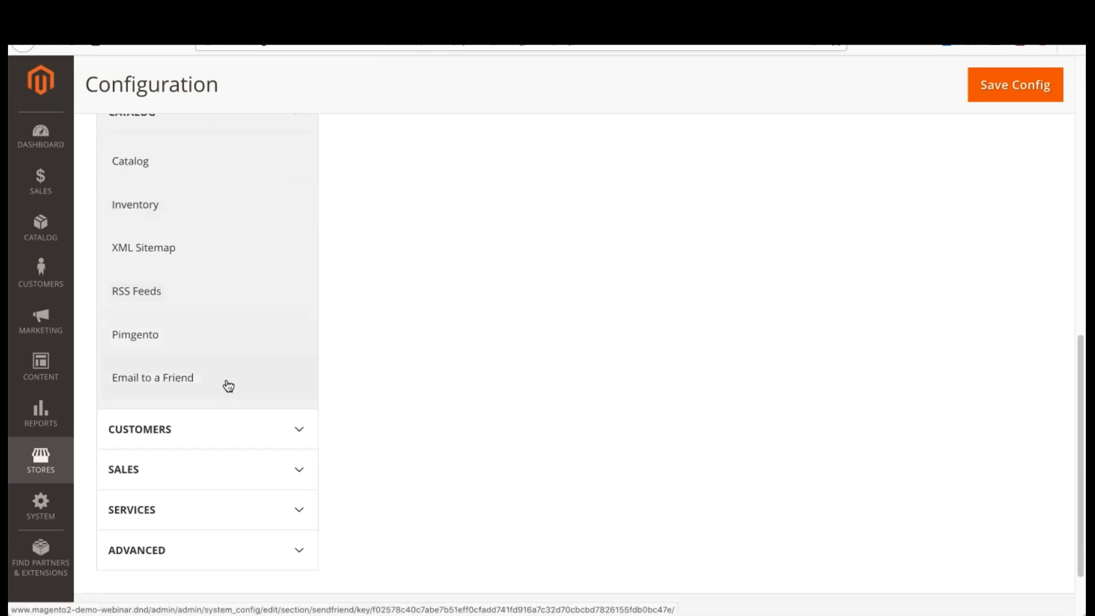
click(211, 342)
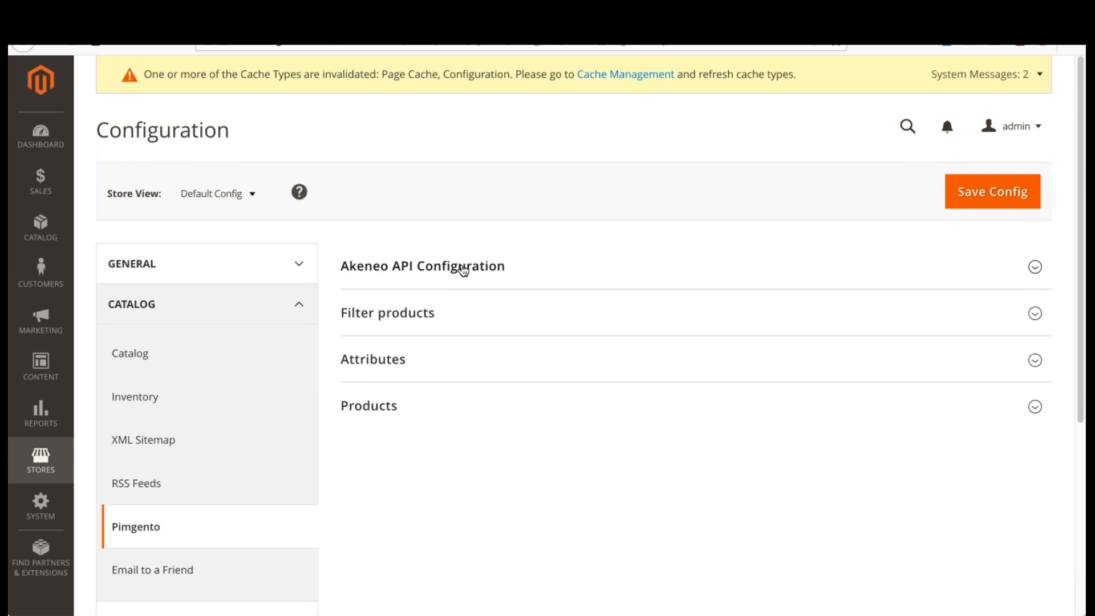
click(463, 265)
scroll(489, 286, down, 1)
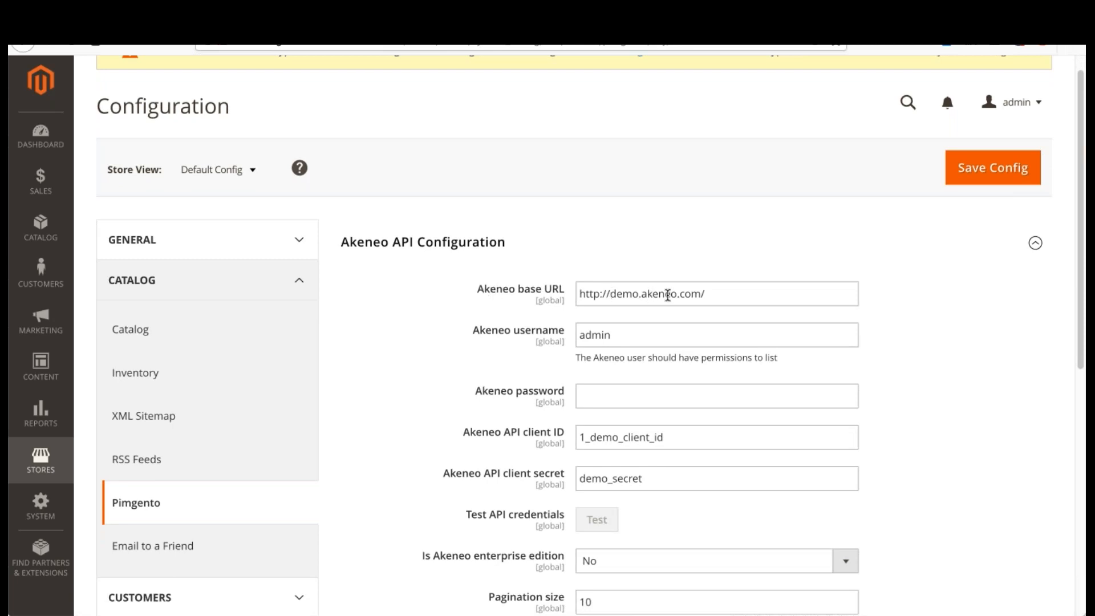
drag(735, 299, 577, 299)
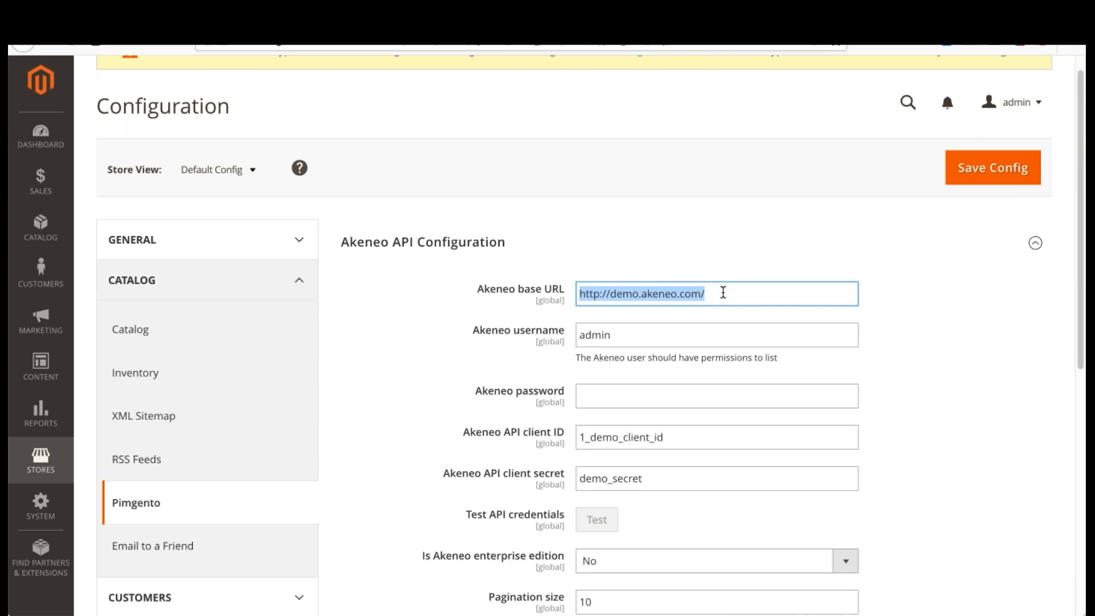
click(325, 16)
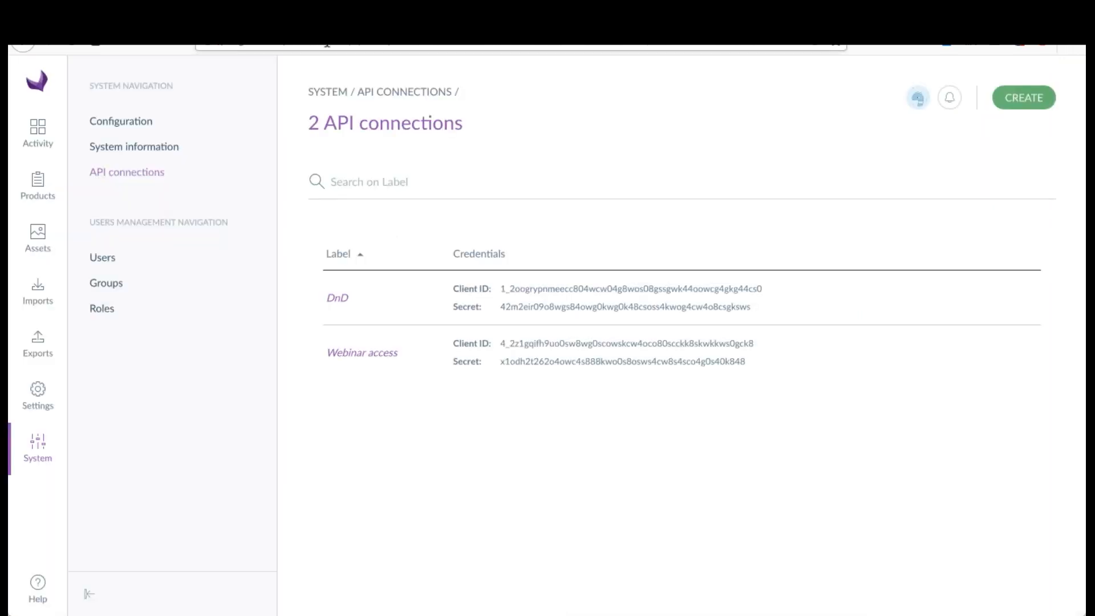
click(349, 47)
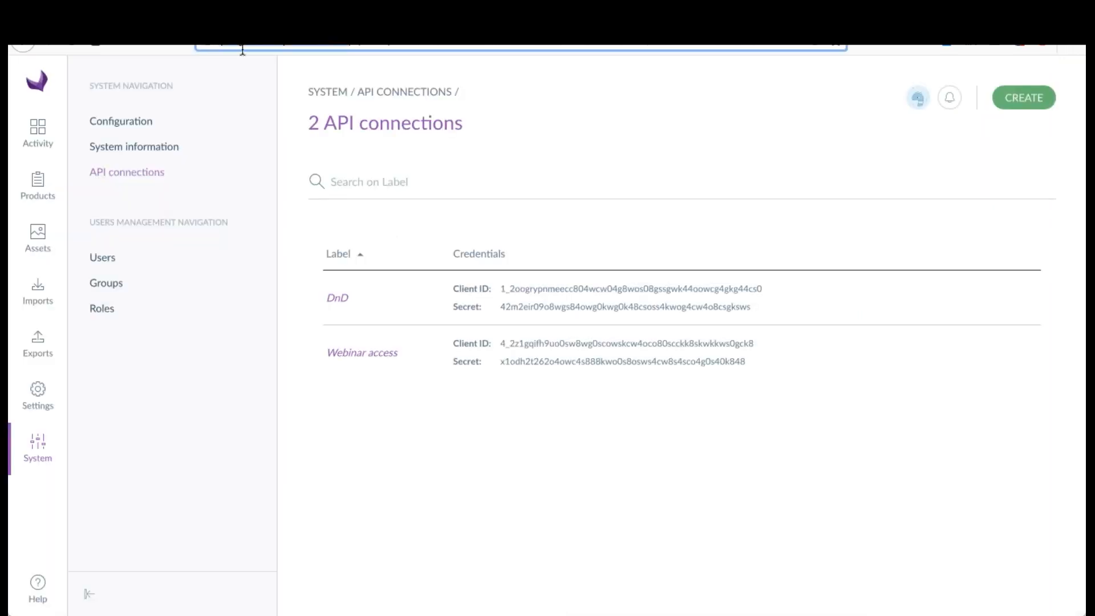
click(171, 16)
drag(735, 296, 482, 287)
text(http://pimgento.mkp.akeneo.com)
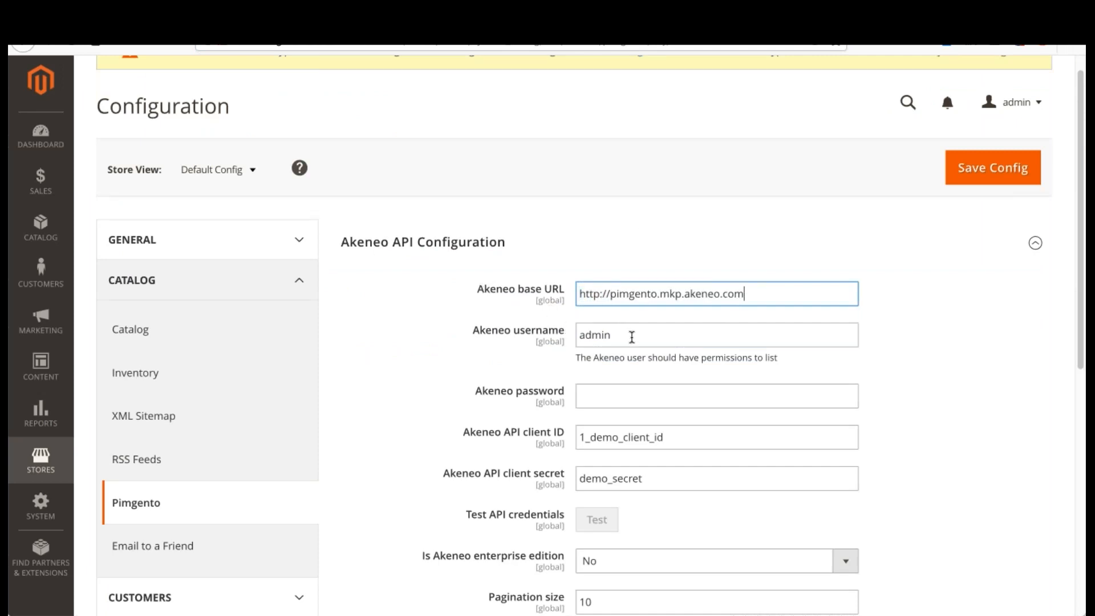
Step: Set the Akeneo username to admin and enter the Akeneo account password
drag(631, 338, 566, 335)
click(641, 334)
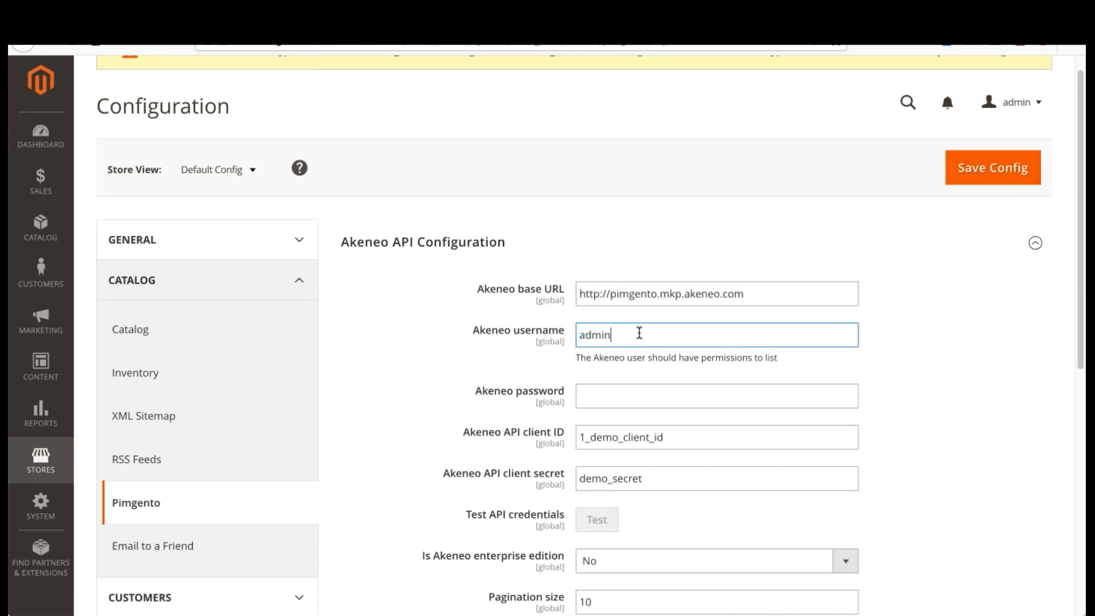
double_click(639, 333)
text(admin)
key(Tab)
text(admin)
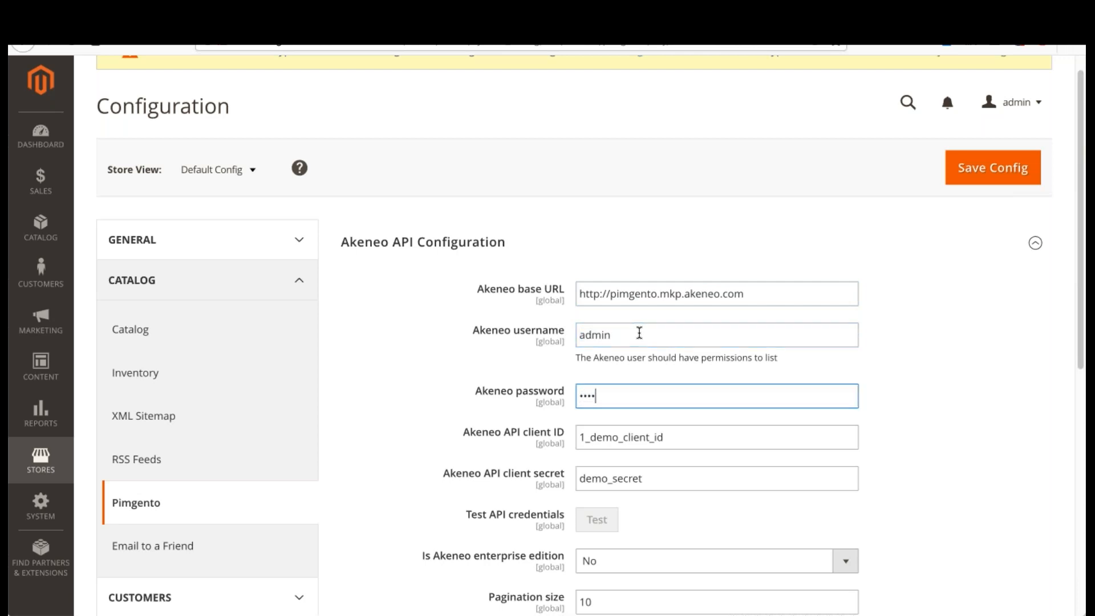
click(958, 366)
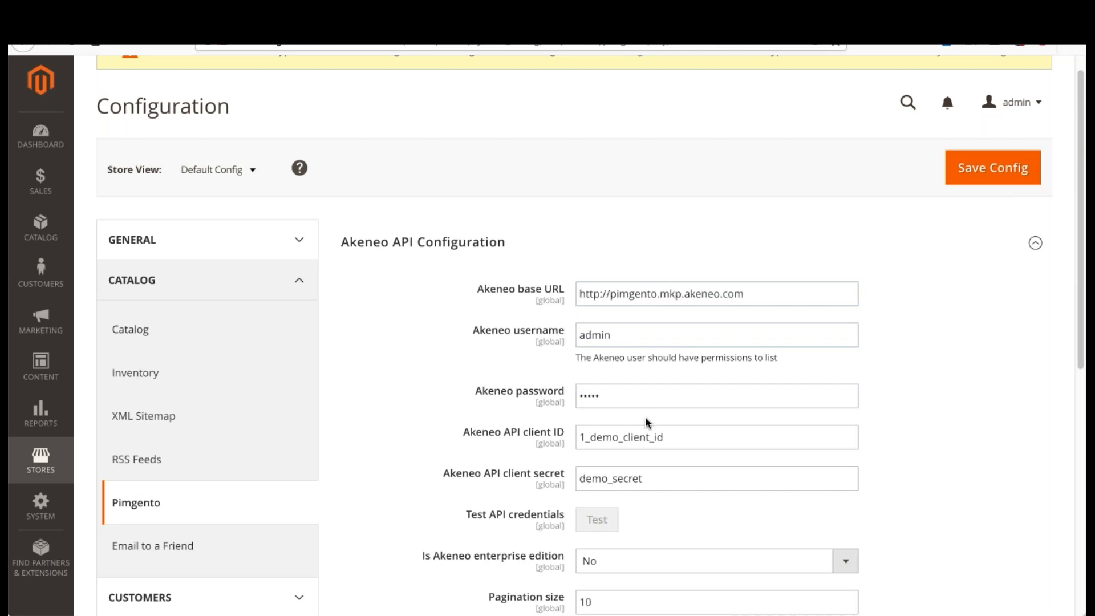
click(626, 401)
click(638, 331)
click(440, 408)
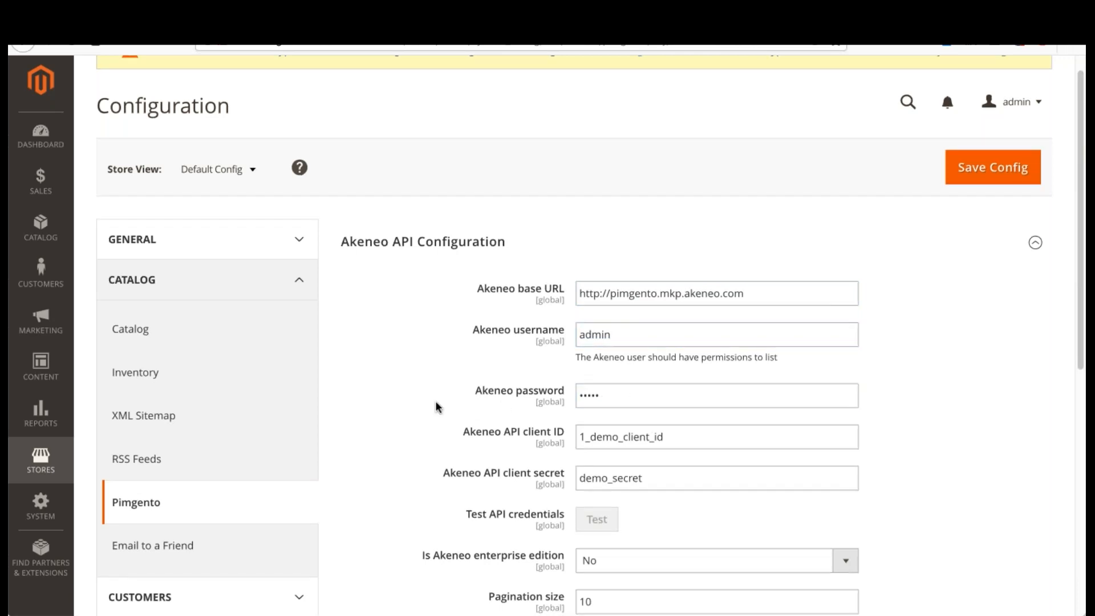
scroll(505, 402, down, 1)
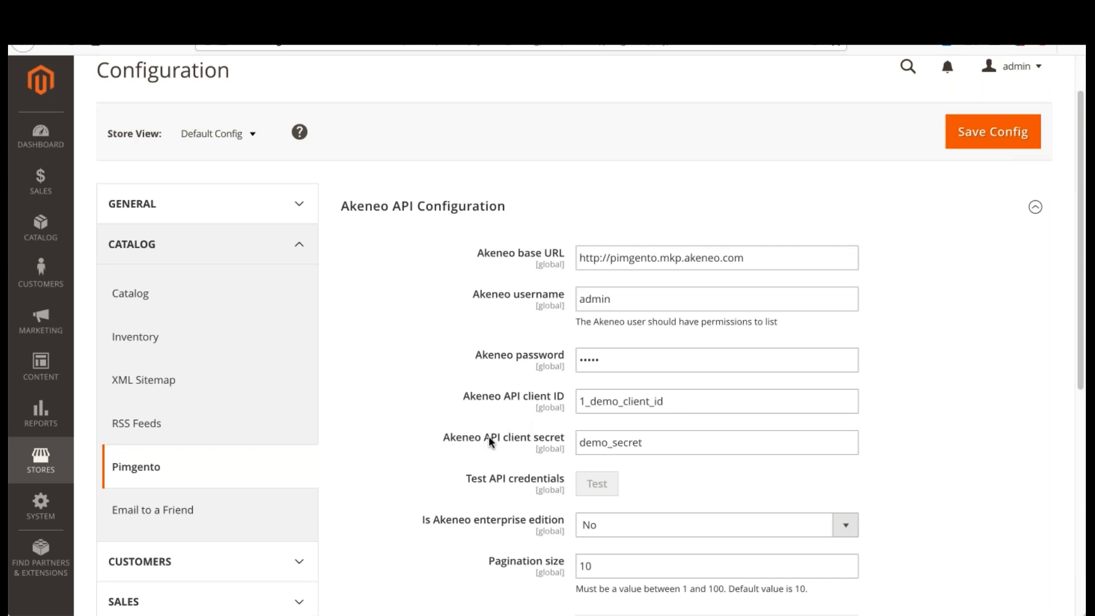
Step: Copy the client ID of the Webinar access connection from Akeneo and paste it as Magento's Akeneo API client ID
click(652, 446)
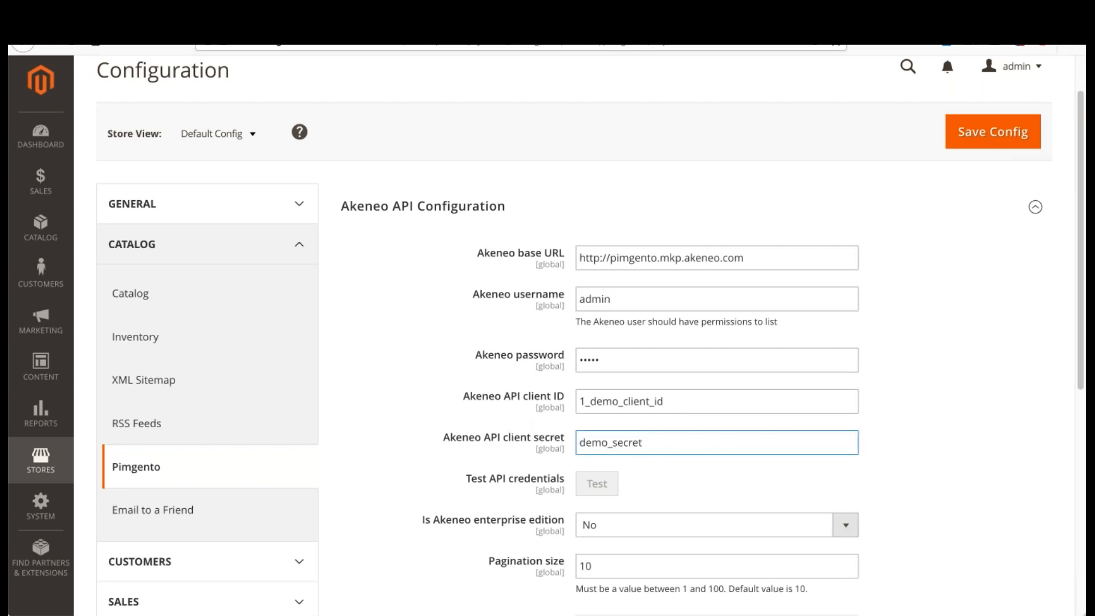
key(ctrl+Tab)
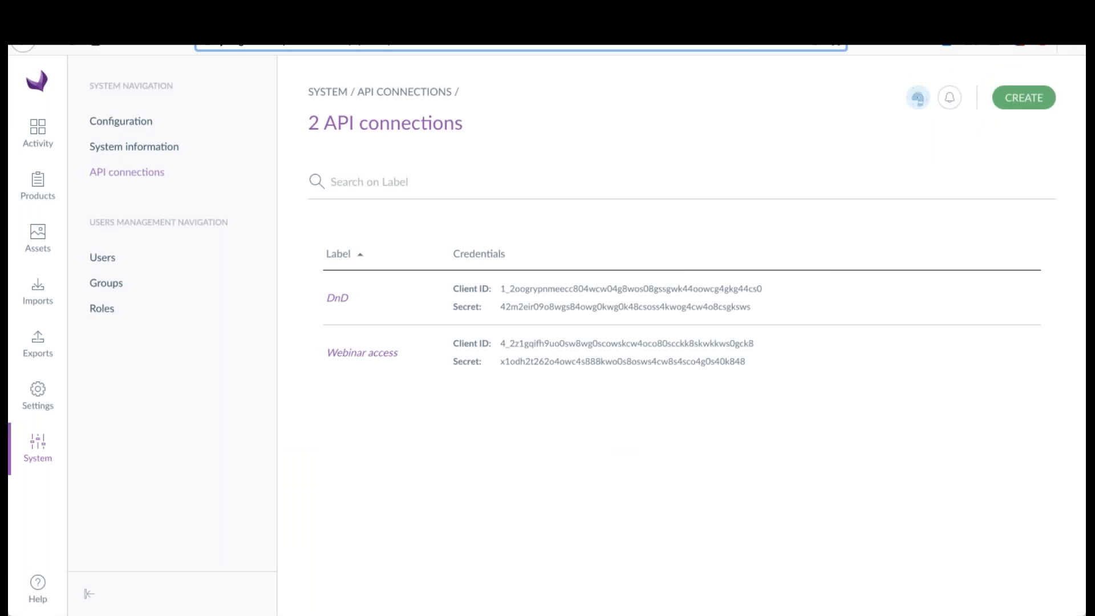
click(501, 344)
drag(501, 345, 754, 354)
key(ctrl+c)
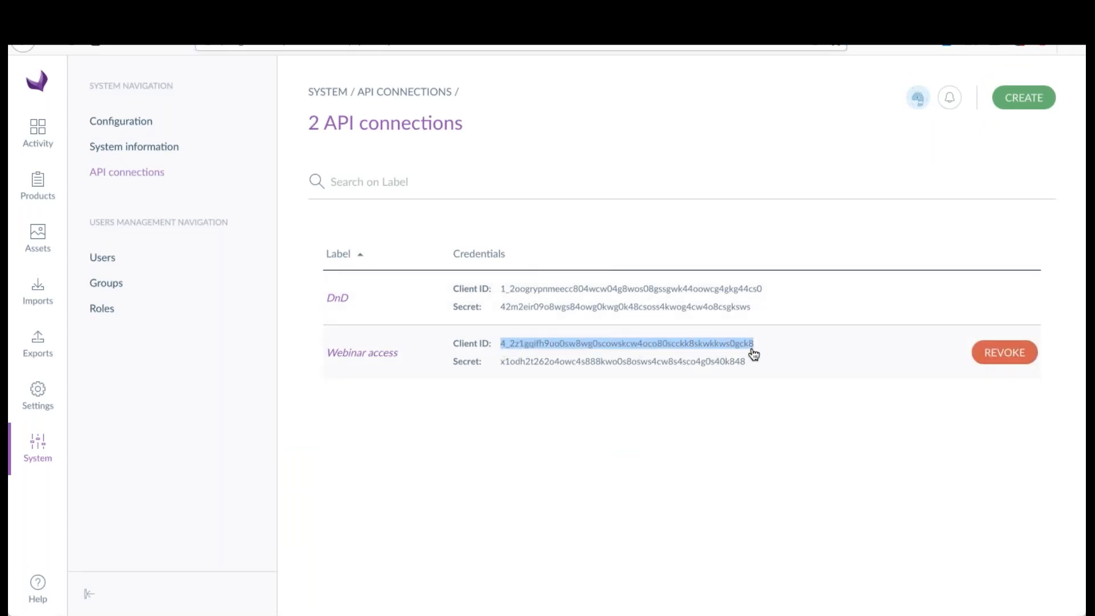
key(ctrl+Tab)
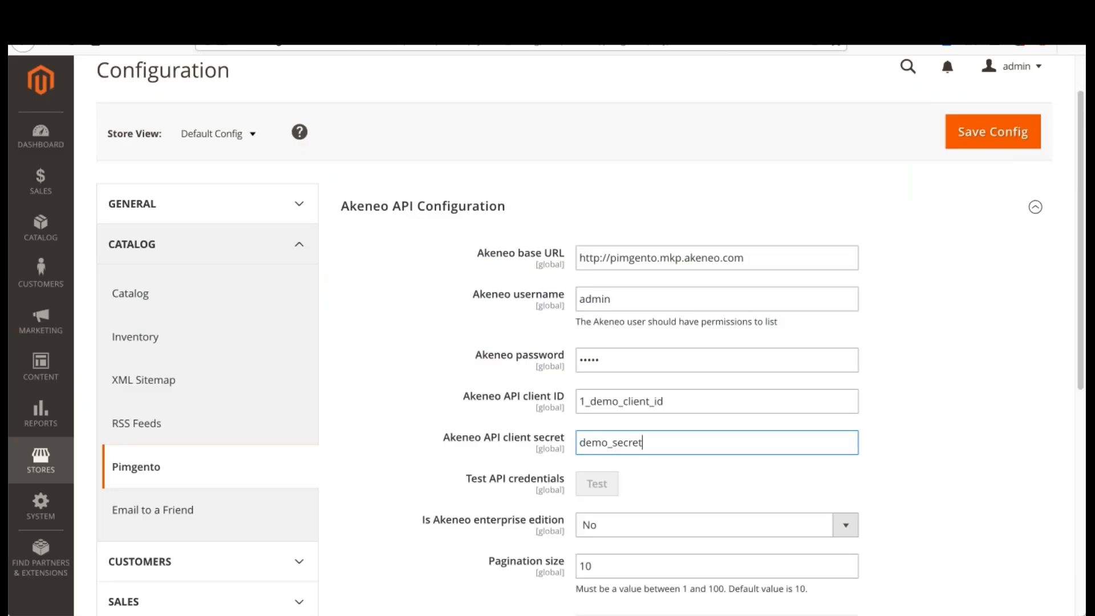
drag(668, 405, 553, 404)
key(ctrl+v)
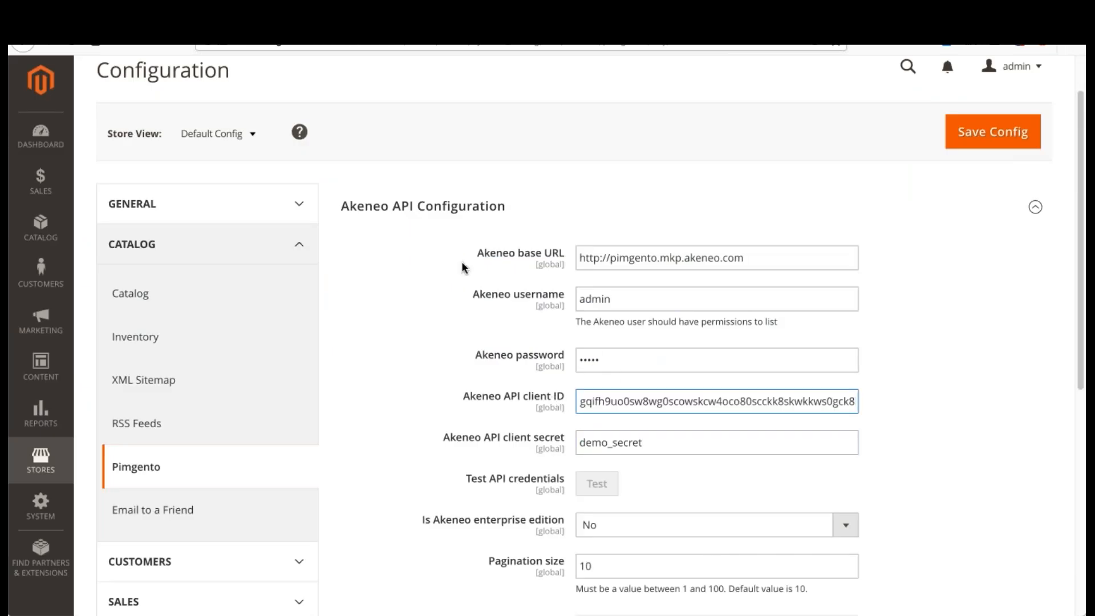
Step: Copy the secret of the Webinar access connection from Akeneo and paste it as Magento's Akeneo API client secret
key(ctrl+Tab)
drag(503, 367, 685, 371)
drag(751, 366, 501, 372)
key(ctrl+c)
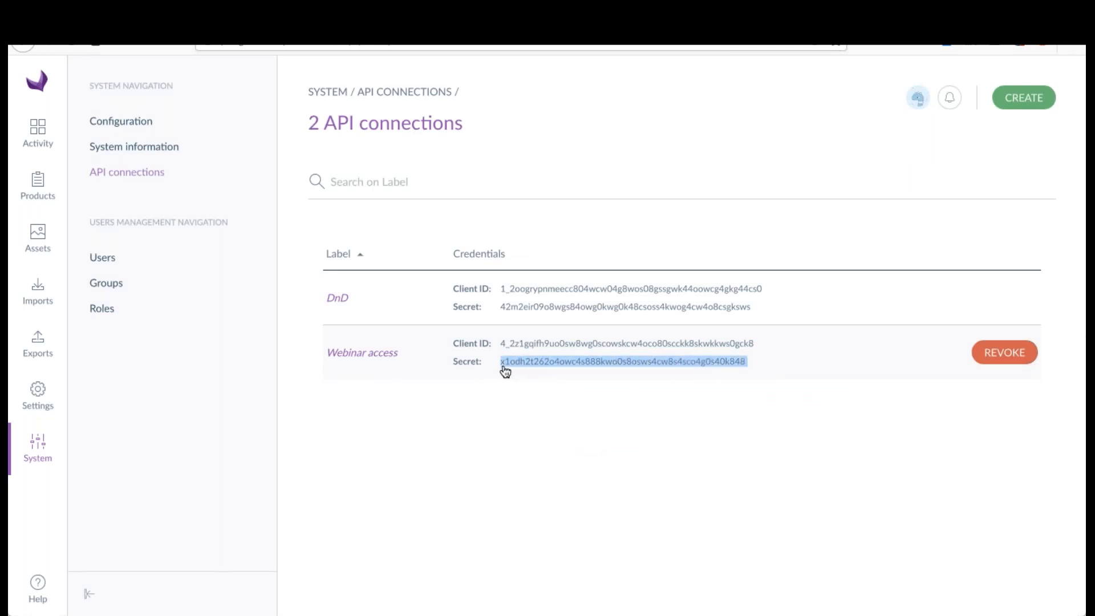
key(ctrl+Tab)
key(Tab)
key(ctrl+v)
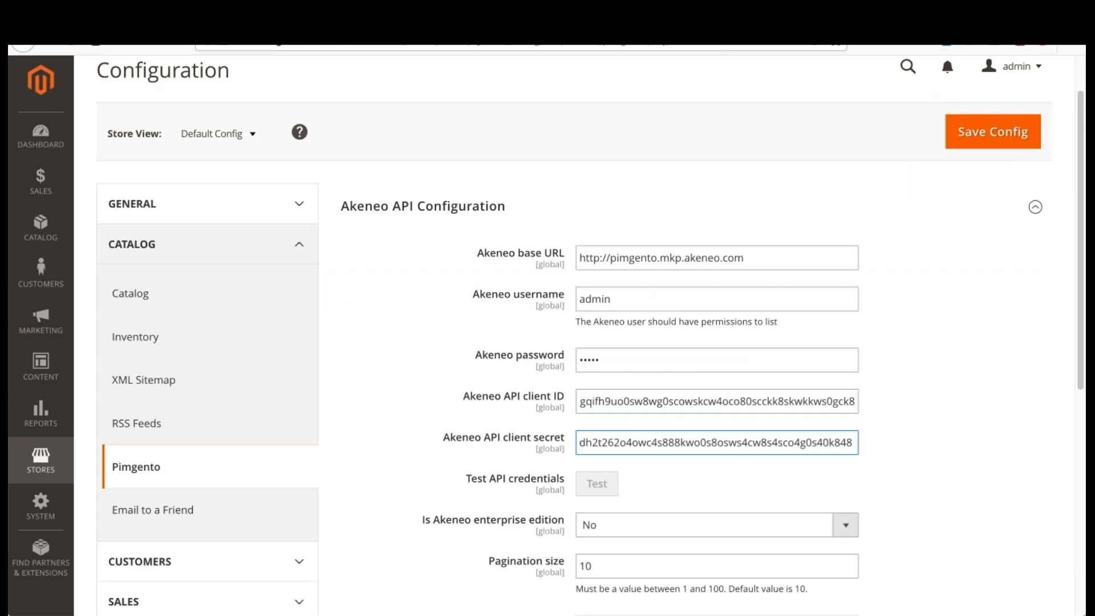
drag(613, 402, 879, 413)
click(736, 405)
click(923, 406)
Step: Set "Is Akeneo enterprise edition" to Yes and save the configuration
scroll(846, 419, down, 1)
scroll(844, 416, down, 2)
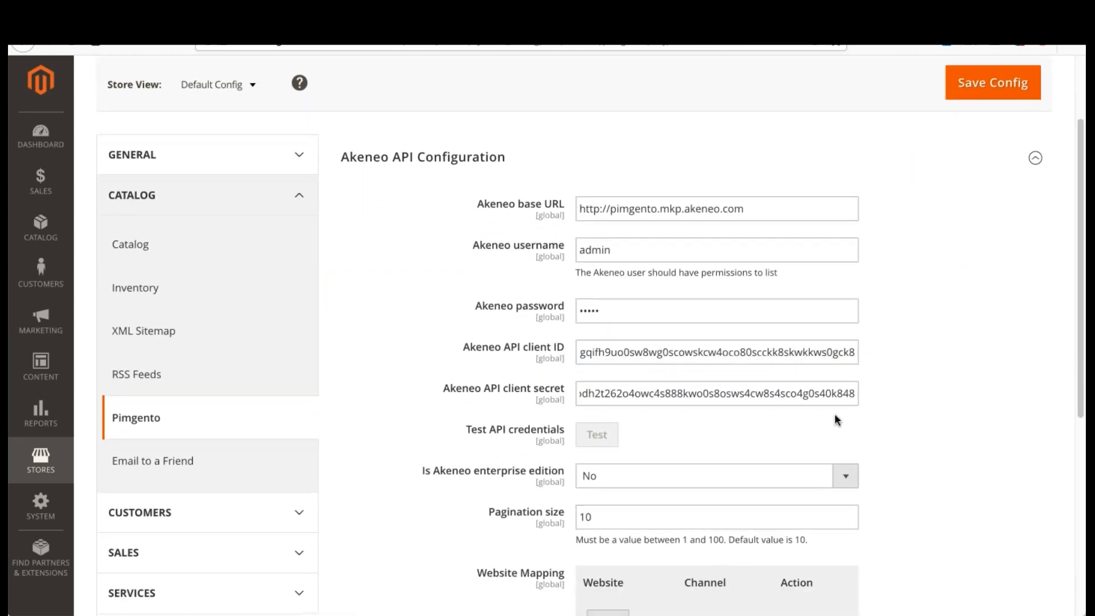
click(645, 453)
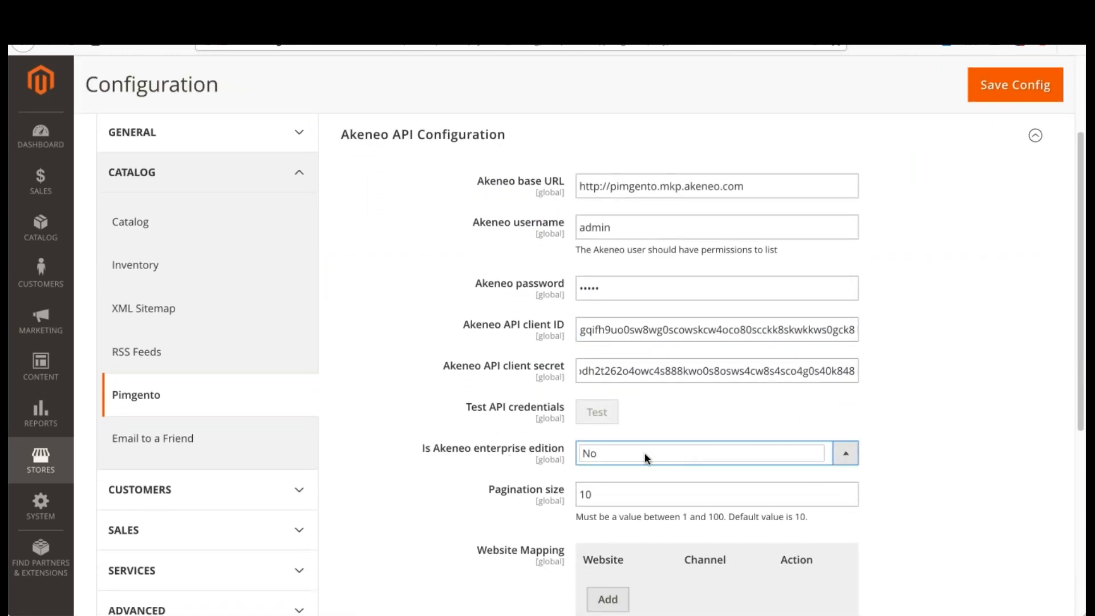
click(617, 437)
scroll(865, 392, up, 4)
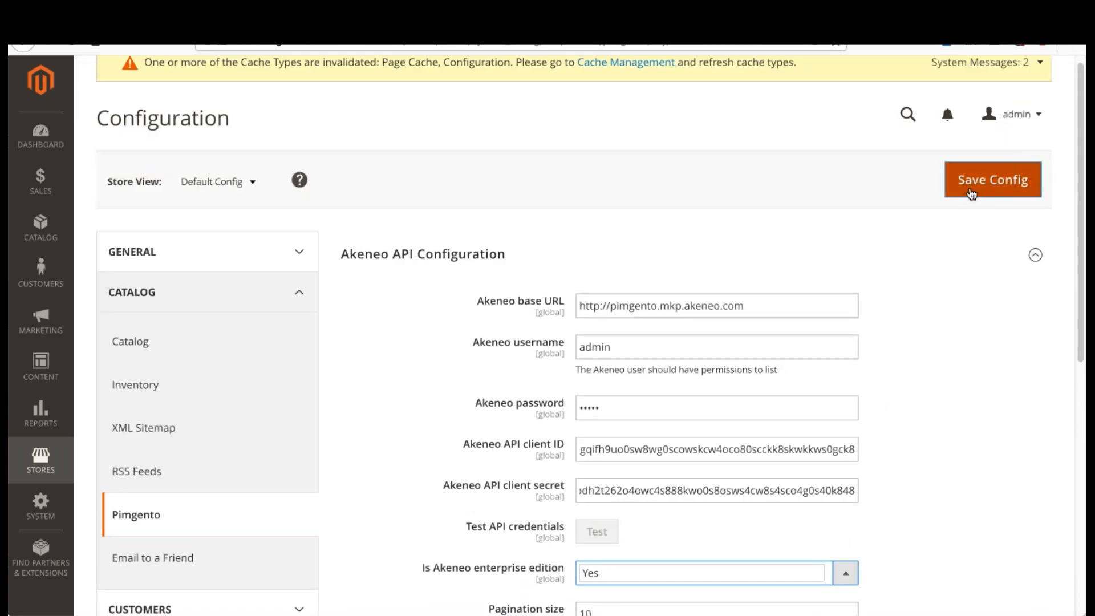
click(971, 193)
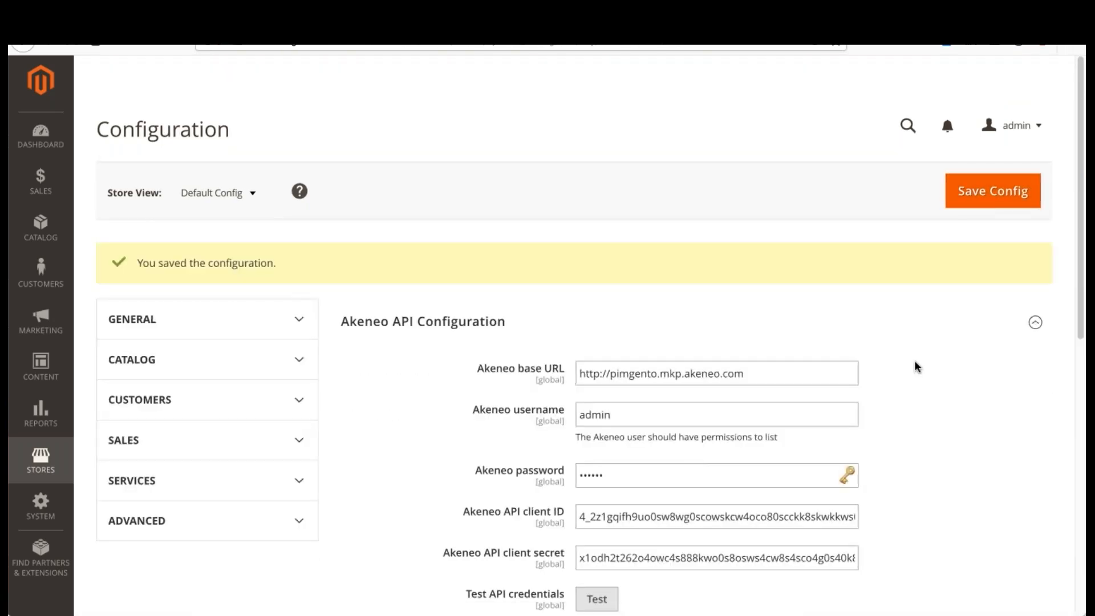
scroll(913, 285, down, 3)
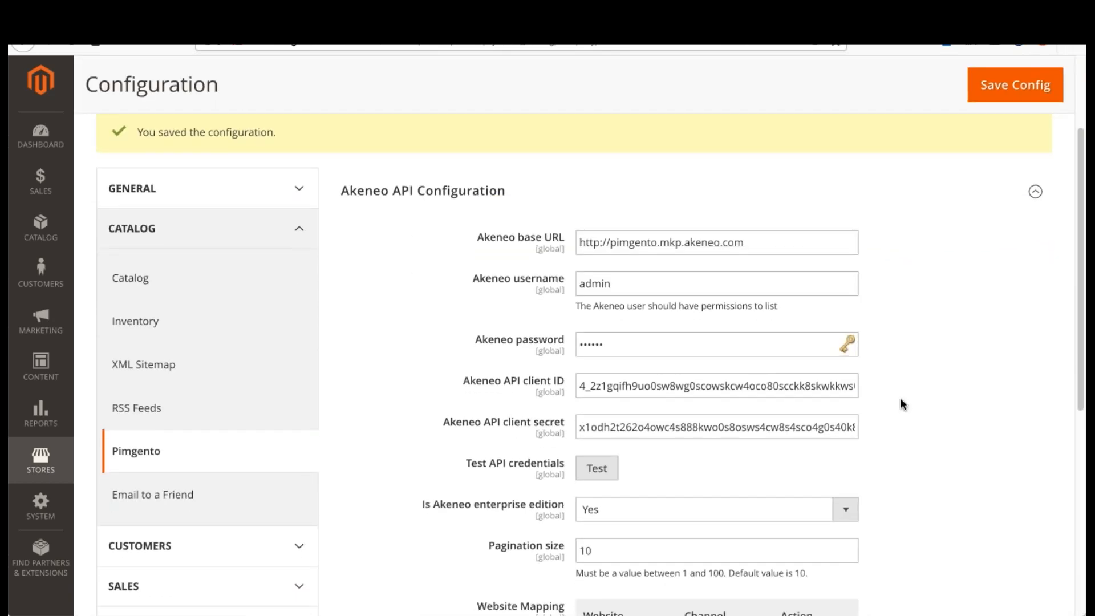
Step: Test the Akeneo API credentials from the Pimgento configuration
click(599, 471)
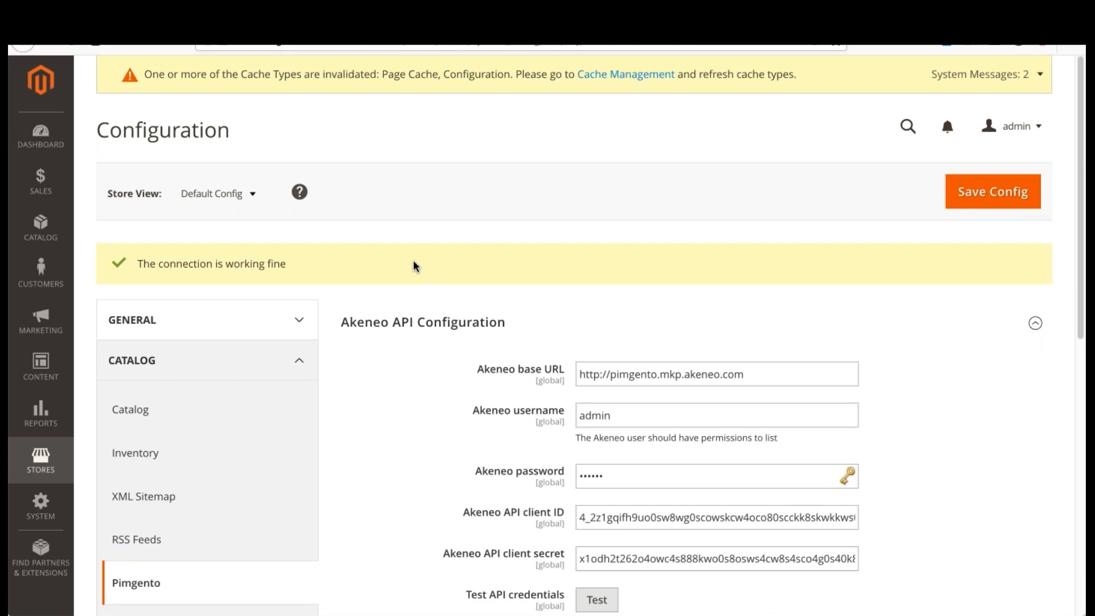
scroll(626, 285, down, 3)
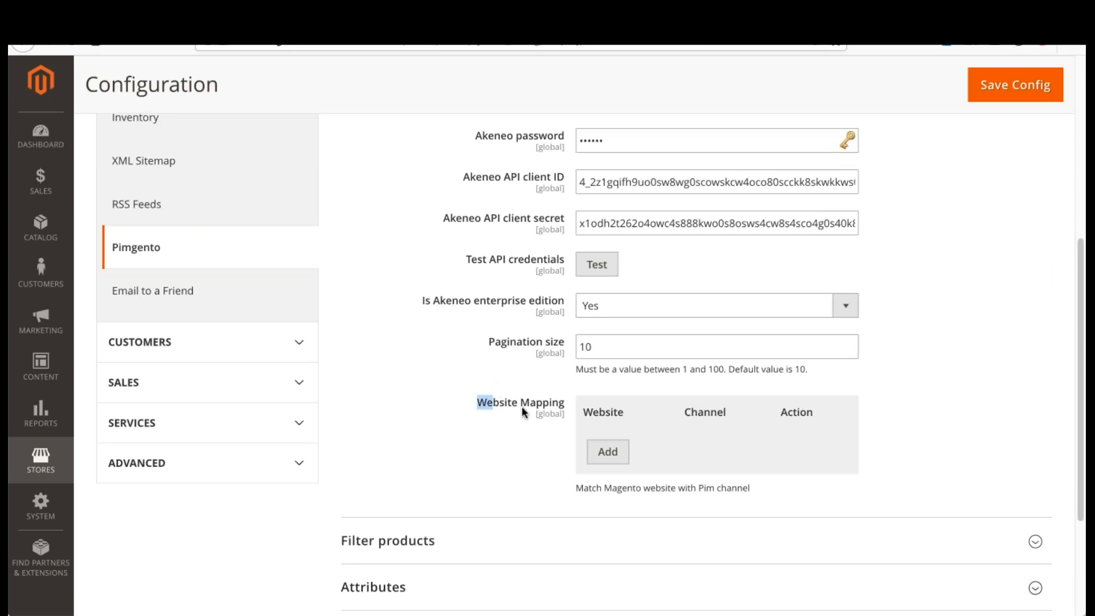
click(938, 393)
Step: Switch to Akeneo and look up the available channels in its settings
click(143, 17)
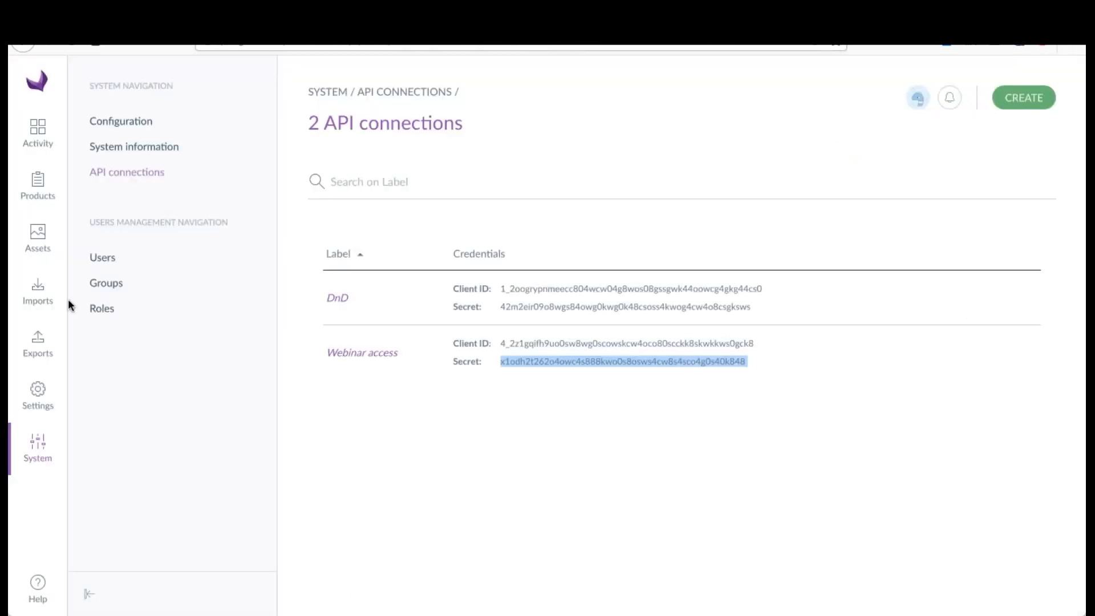
click(38, 394)
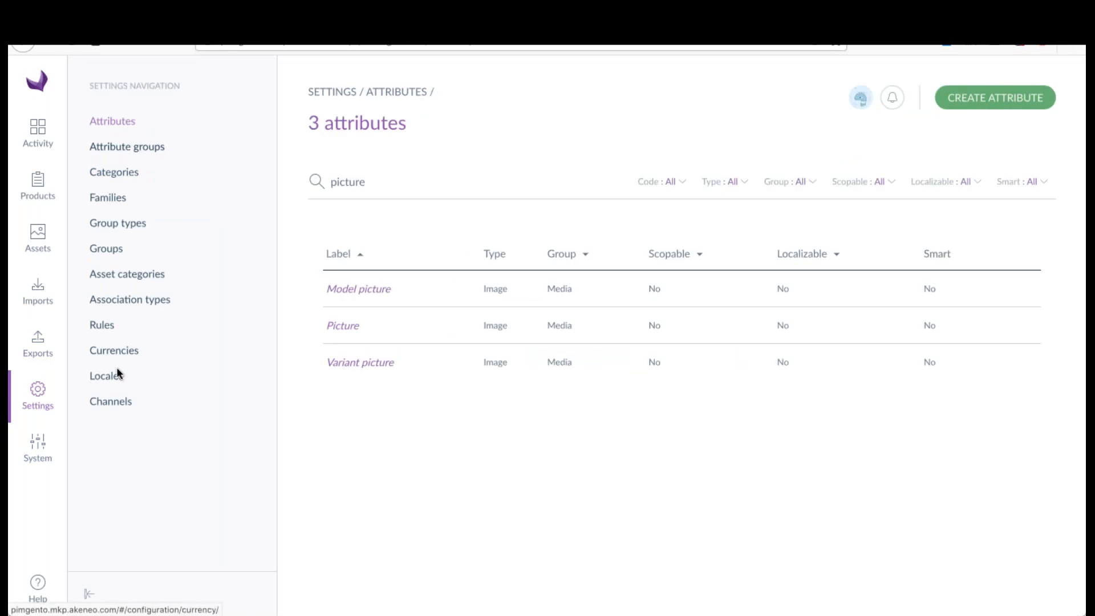
click(114, 402)
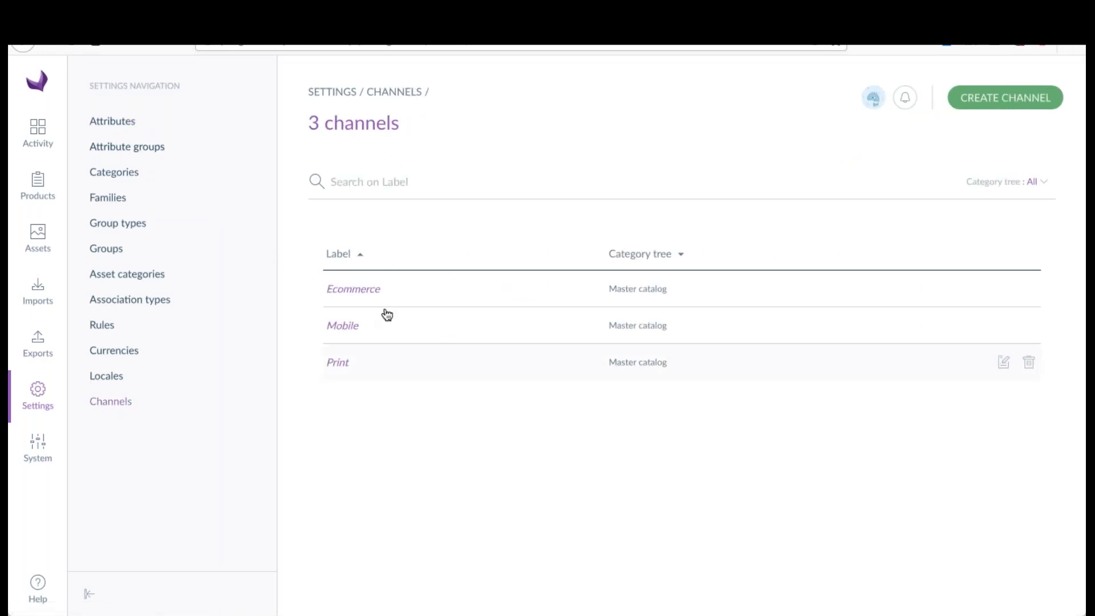
click(435, 294)
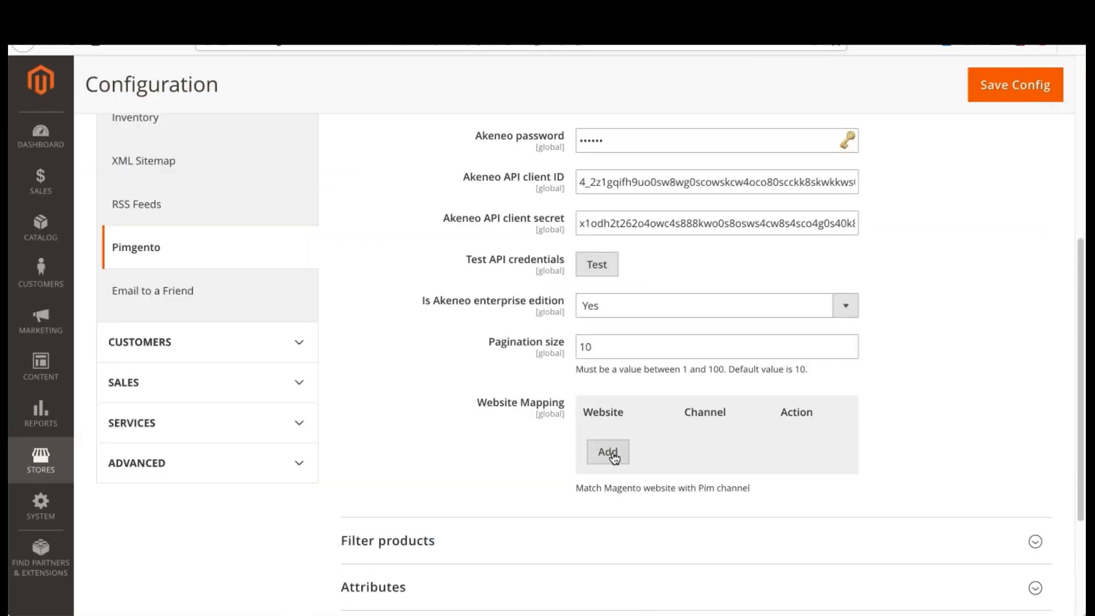
Step: Back in Magento, add a website mapping from base to the ecommerce channel and save the configuration
click(621, 451)
click(720, 456)
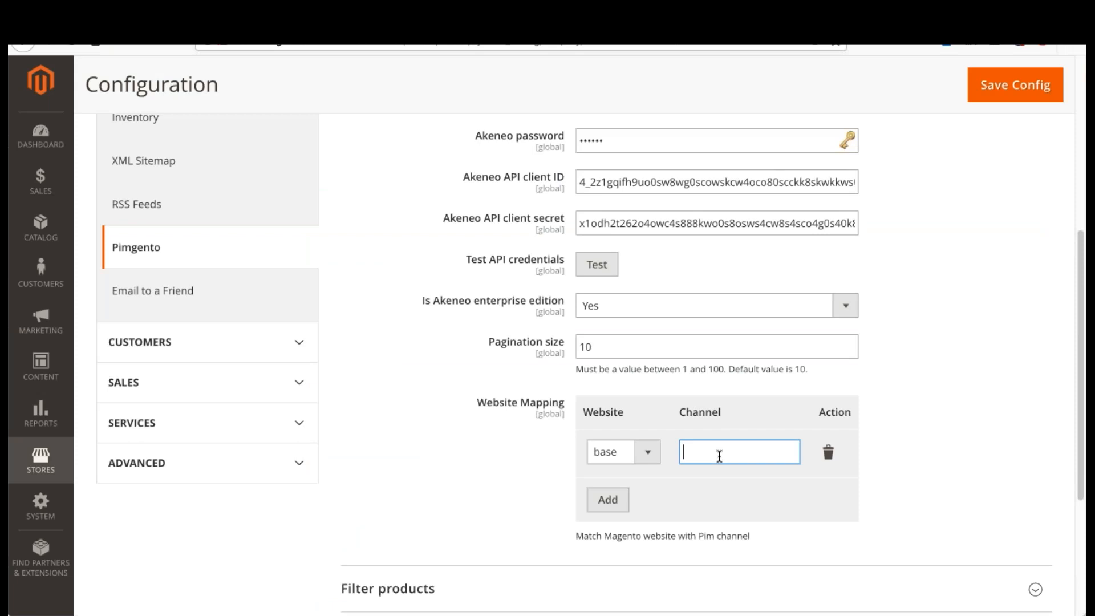
text(ecommerce)
click(1009, 89)
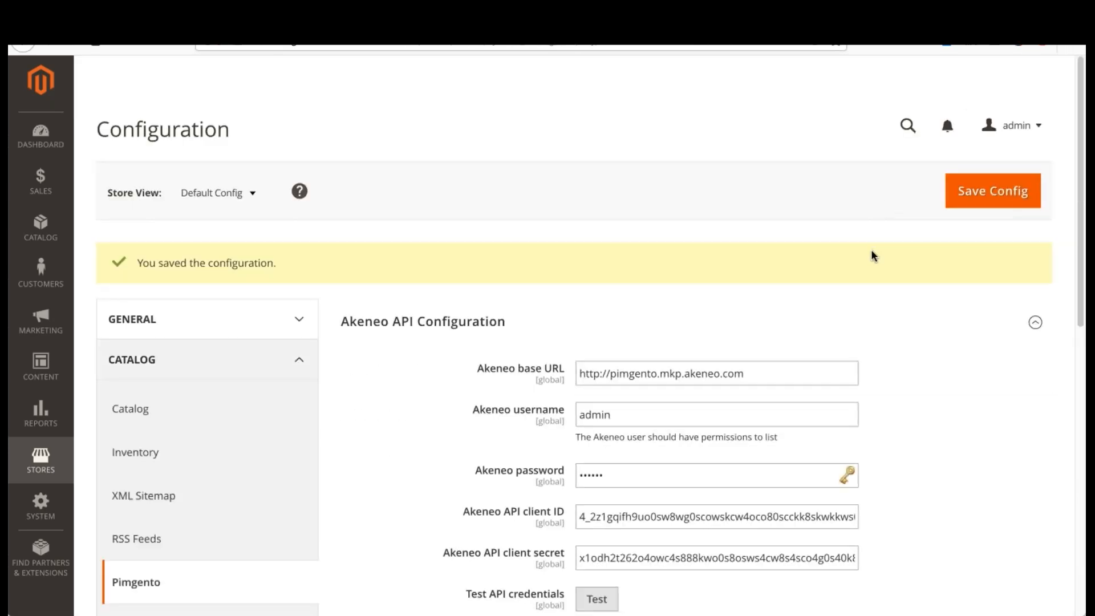
scroll(873, 253, down, 9)
scroll(918, 238, up, 9)
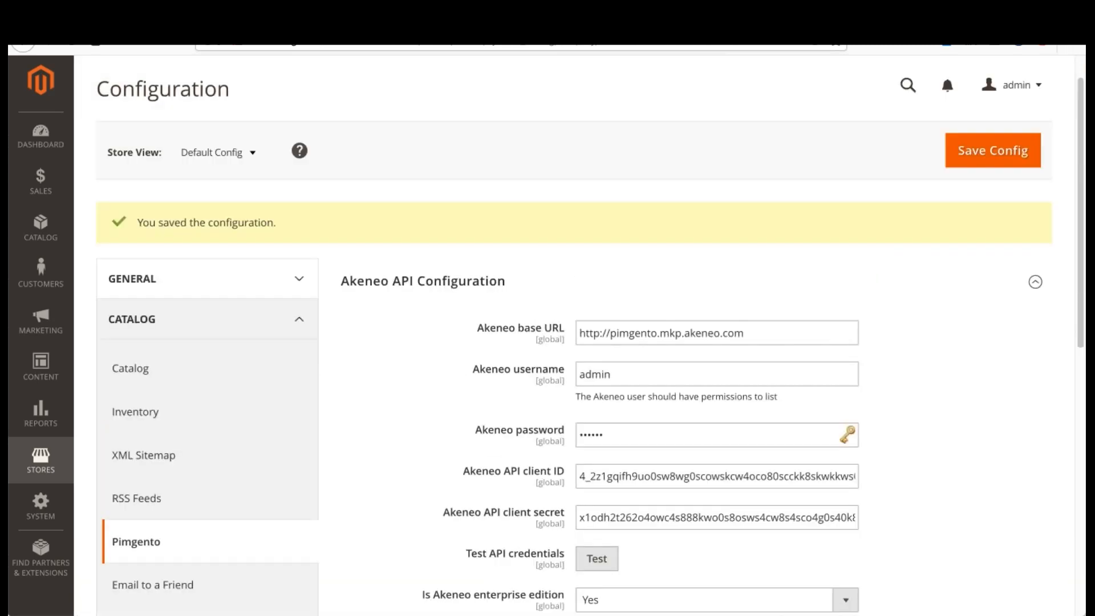
scroll(907, 234, down, 3)
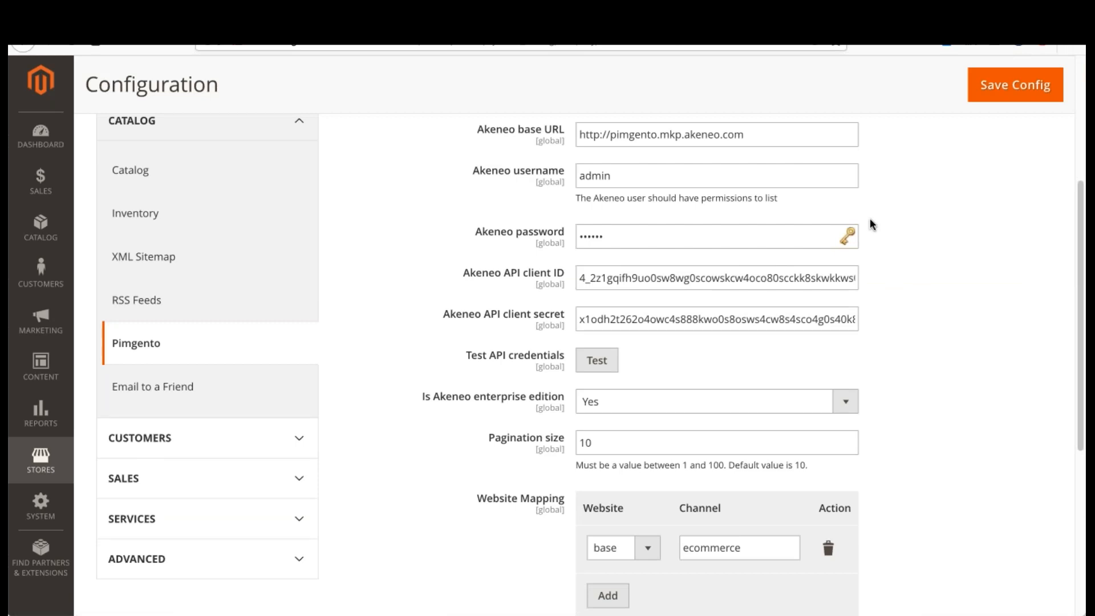
scroll(901, 238, down, 5)
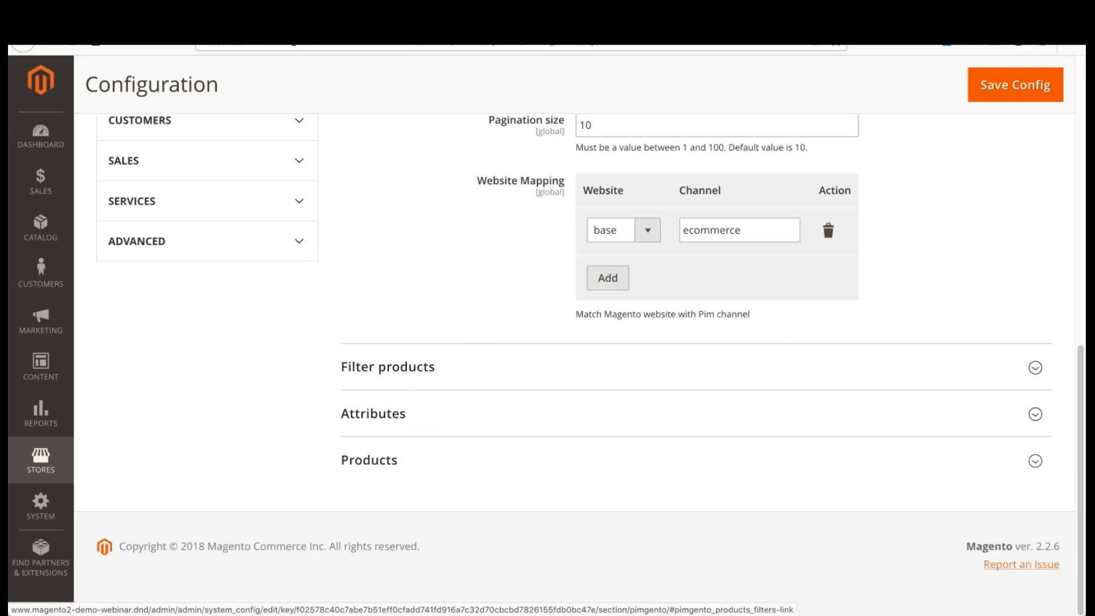
scroll(919, 266, up, 3)
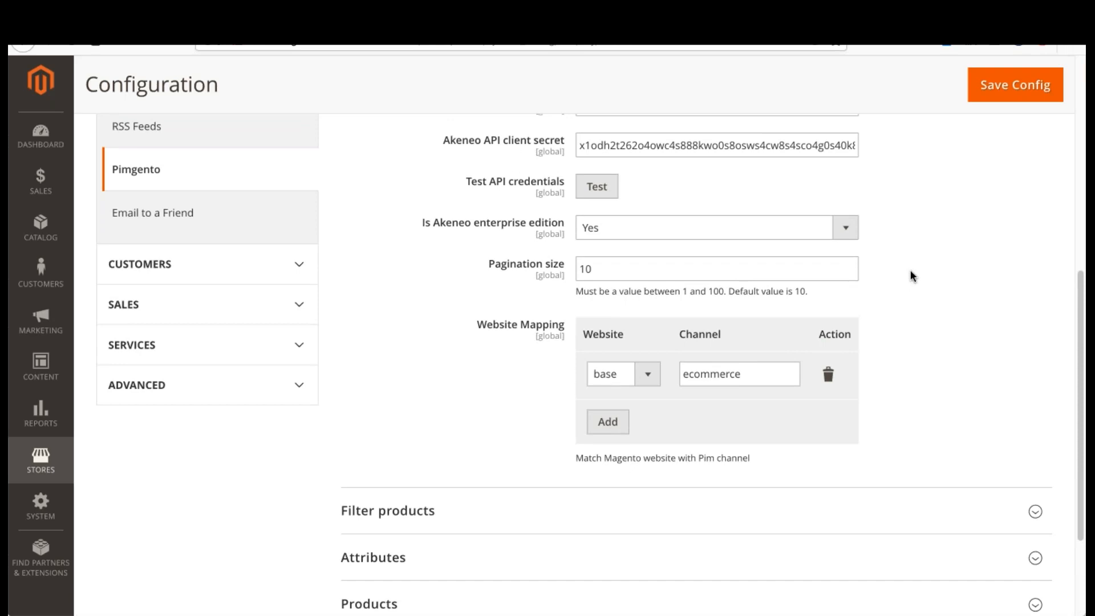
scroll(912, 271, up, 2)
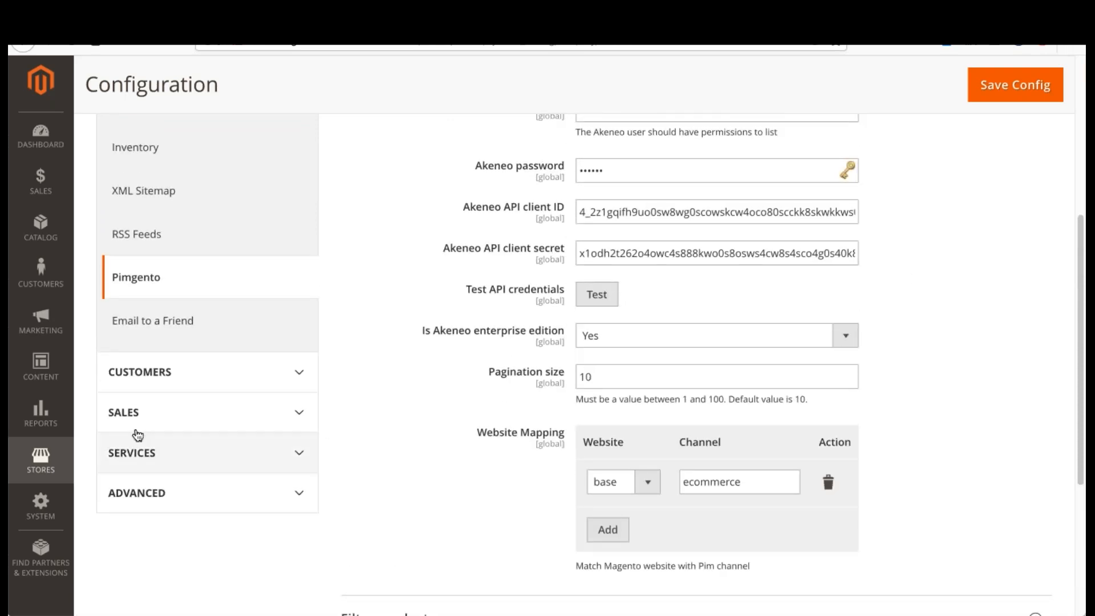
Step: Open the Pimgento API import page in Magento's system area
click(40, 462)
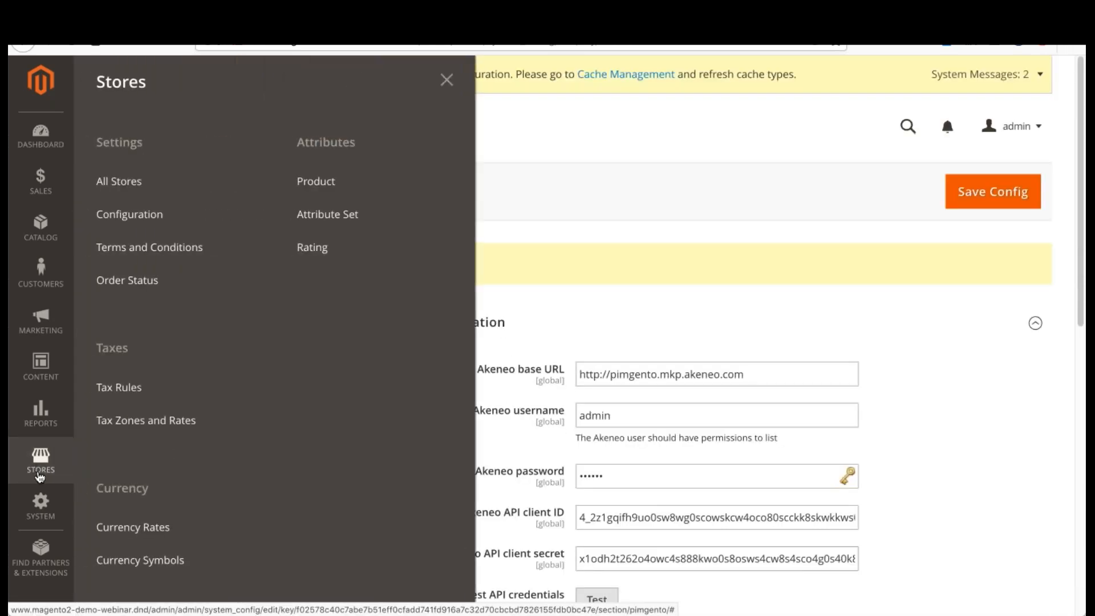
click(38, 503)
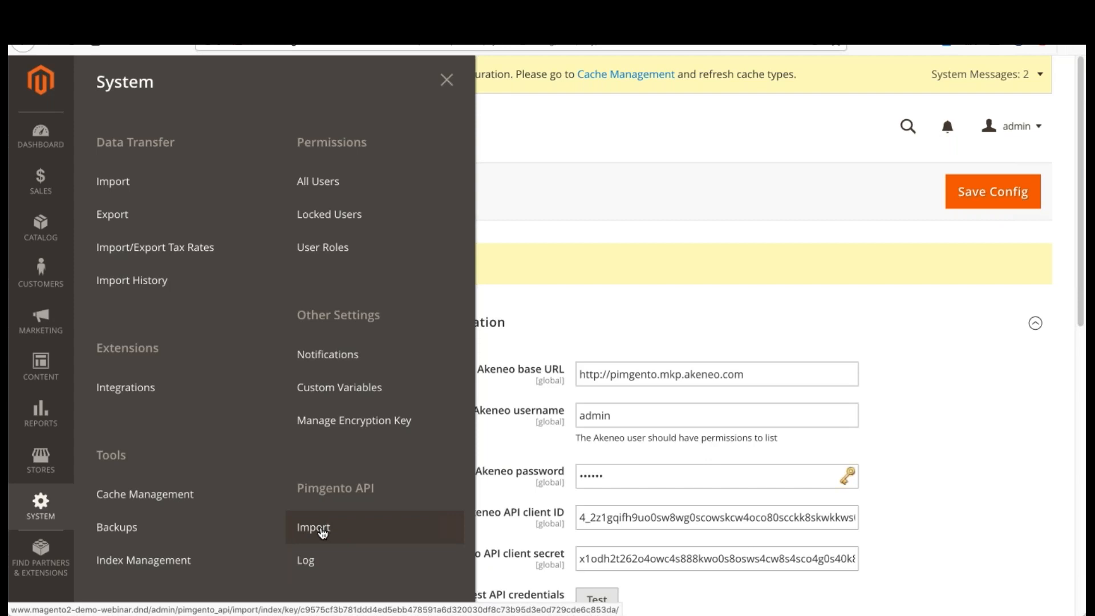
click(322, 532)
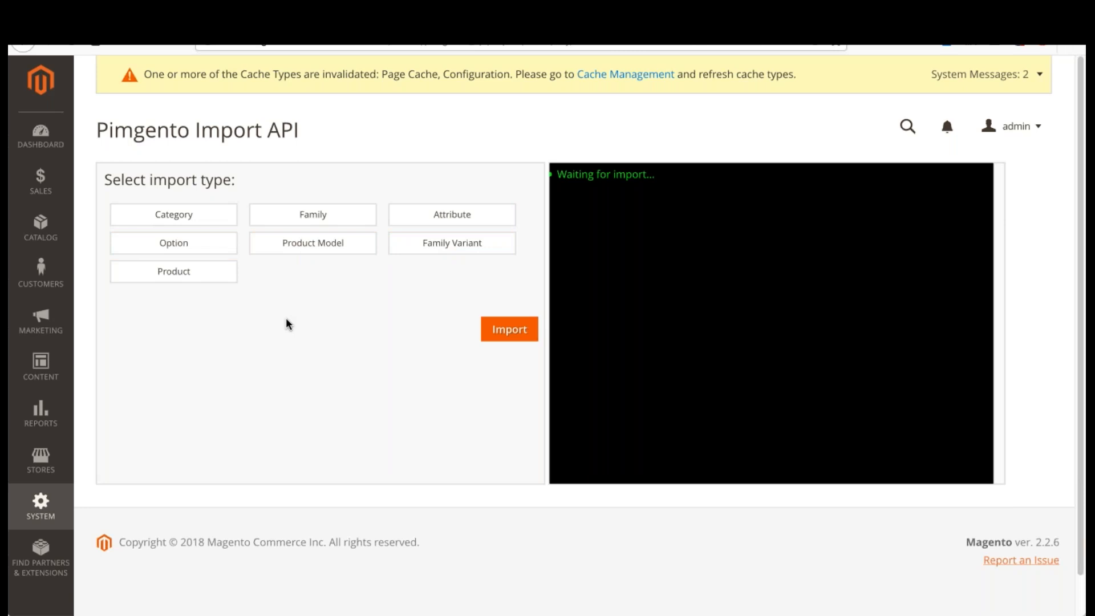
Step: Switch to Akeneo and examine the Master catalog categories and the list of available category trees
click(196, 214)
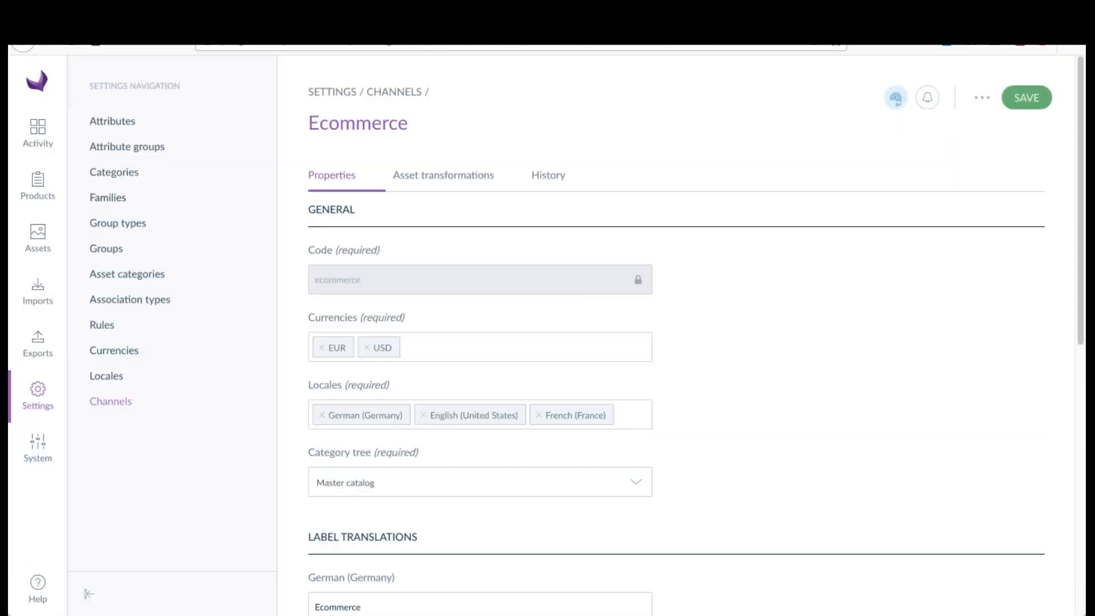
click(123, 174)
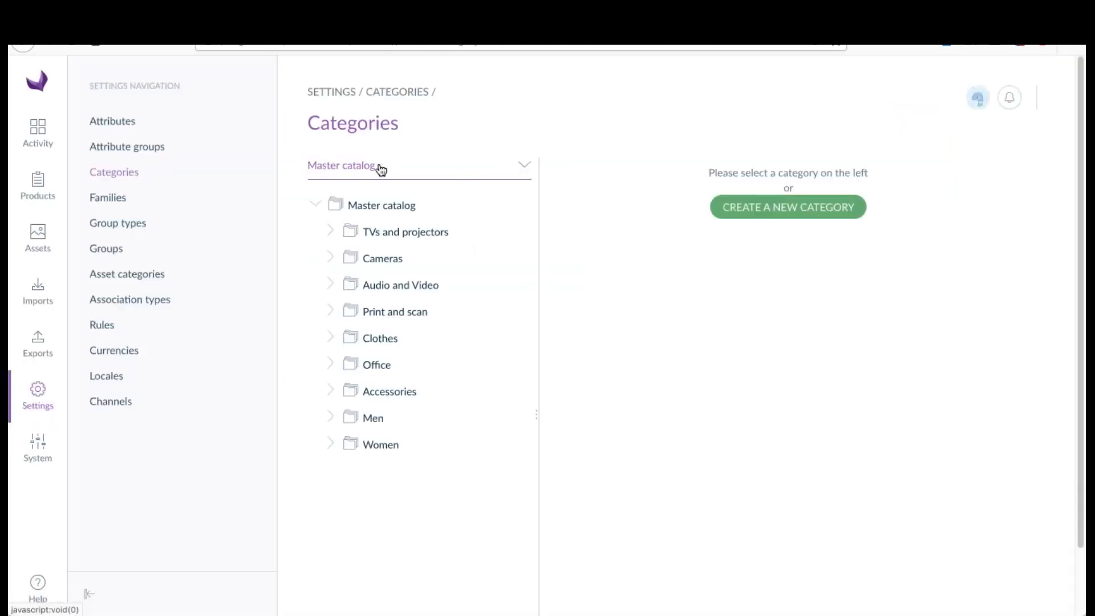
click(381, 167)
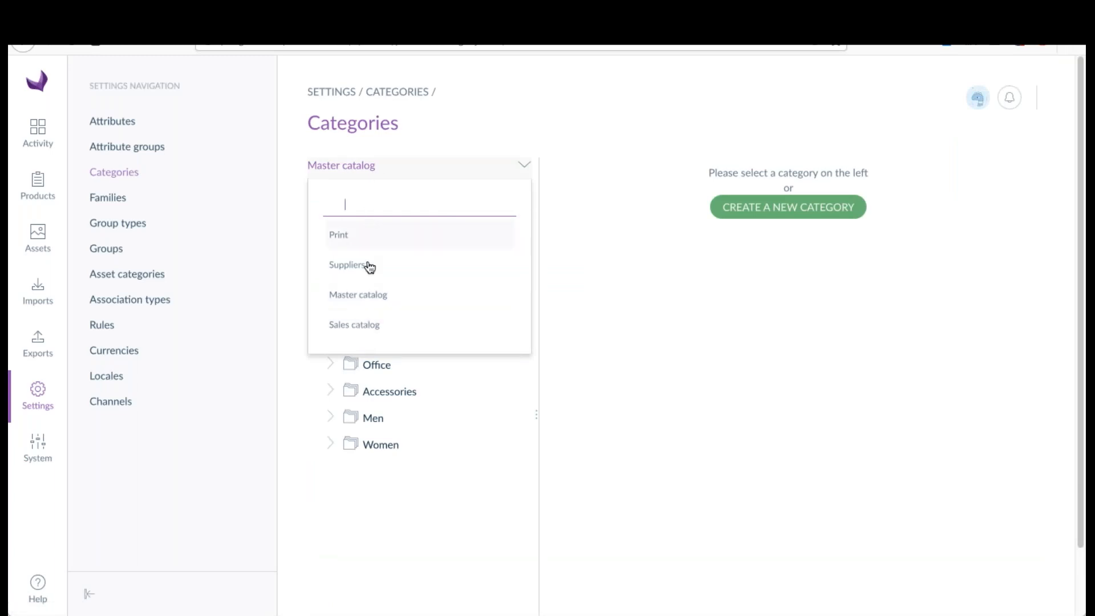
click(598, 295)
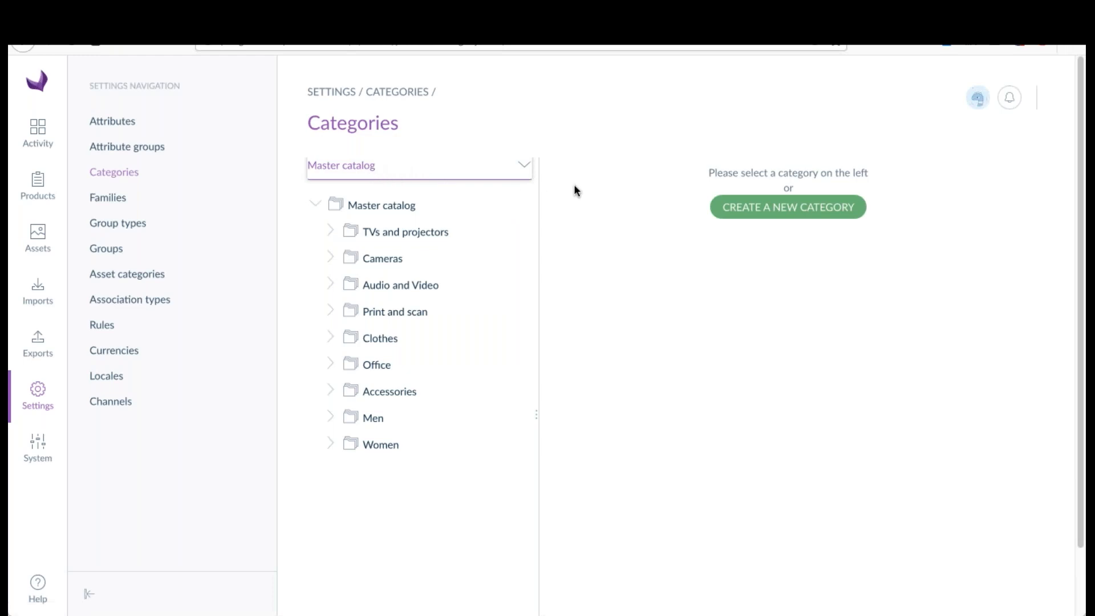
Step: Return to Magento and open its catalog categories to check them before importing
click(331, 20)
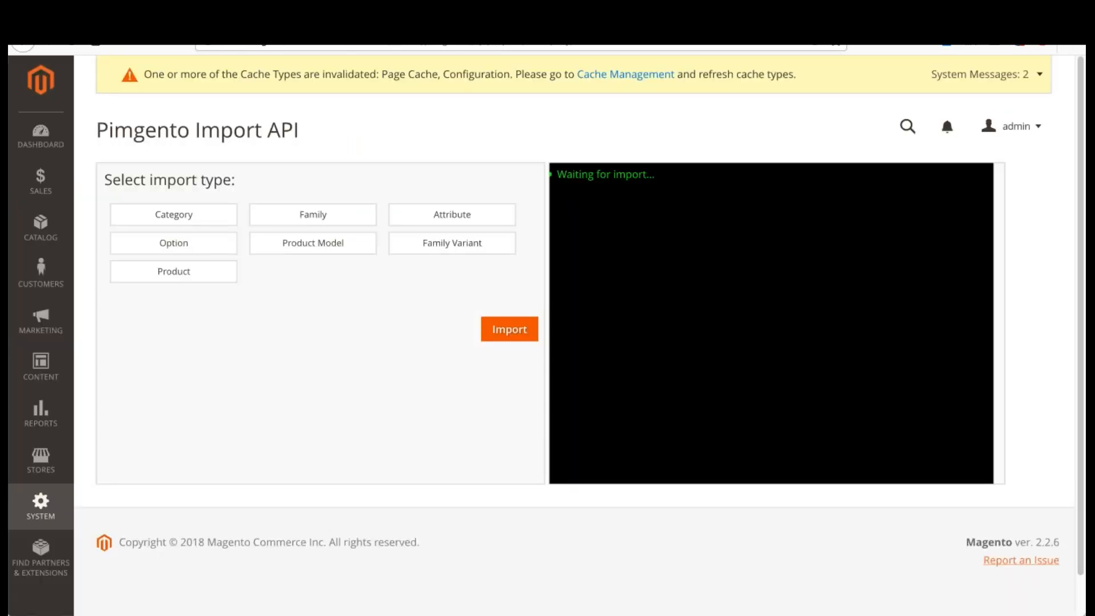
click(44, 226)
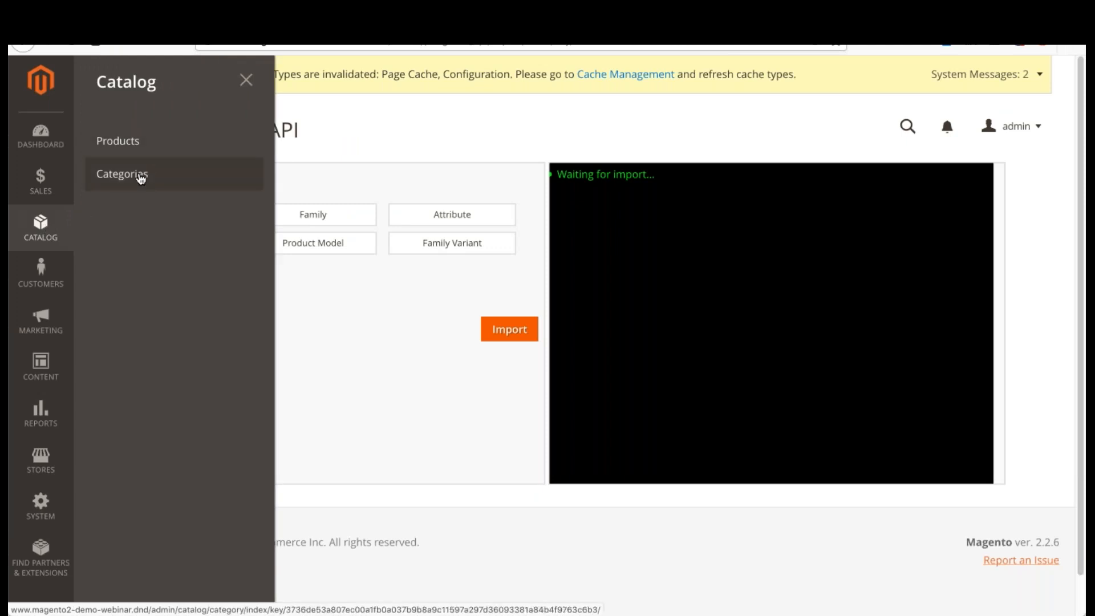
click(140, 175)
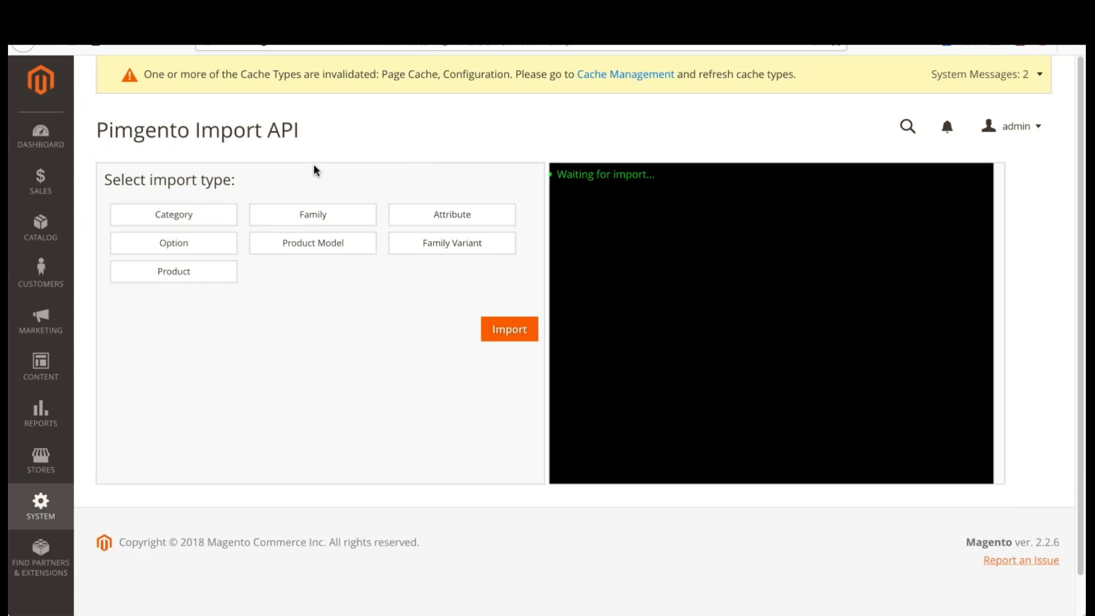
Step: Run the Pimgento import for the Category type and follow its log to the end
click(204, 214)
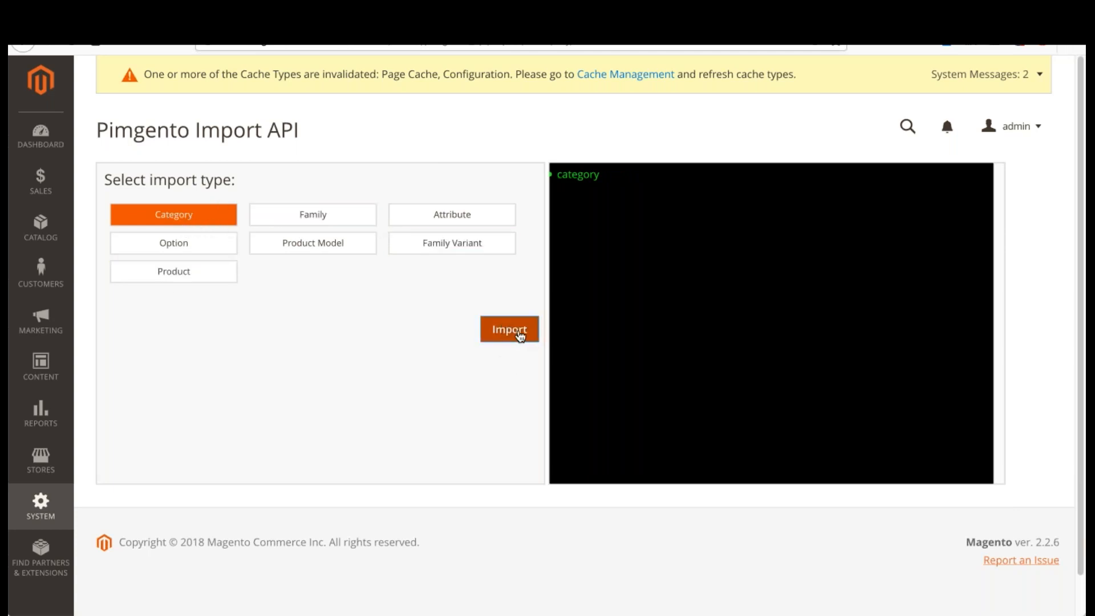
click(514, 338)
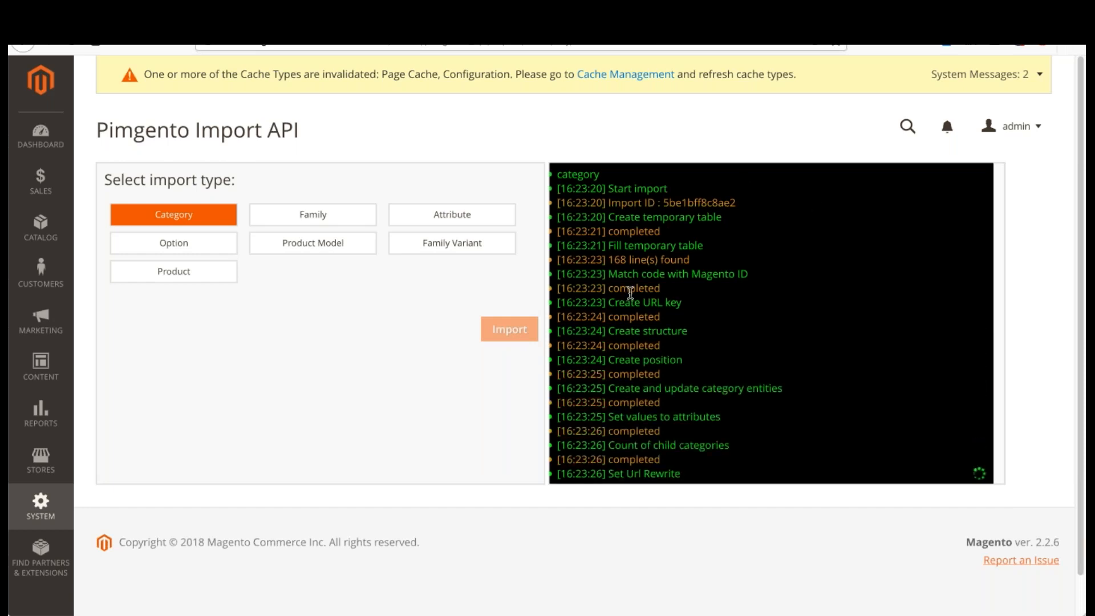
scroll(639, 308, down, 2)
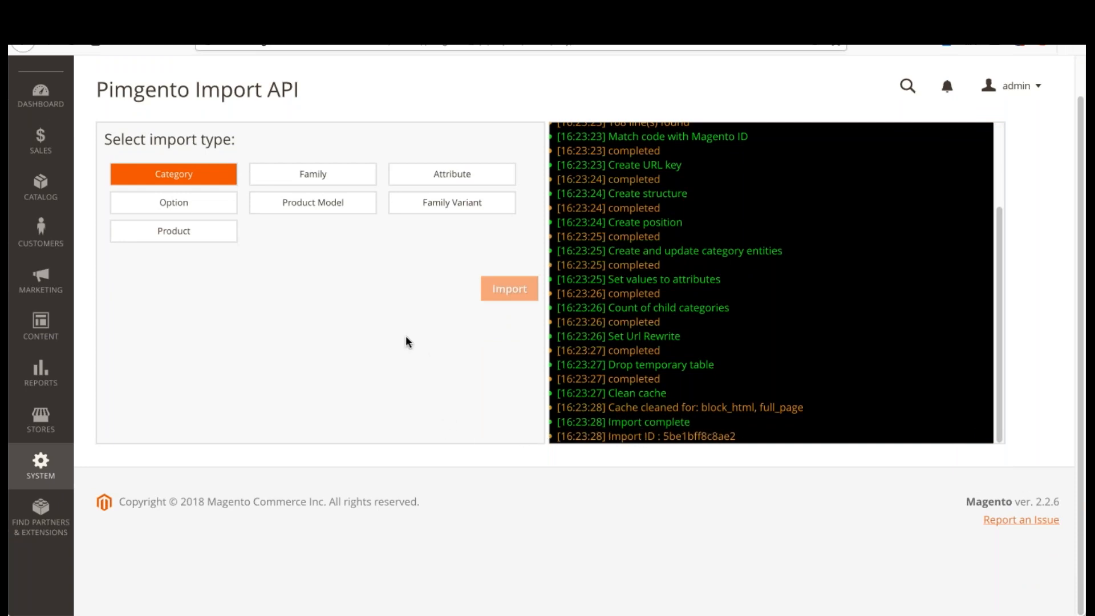
Step: Examine the imported category trees in Magento's catalog categories
scroll(643, 298, up, 3)
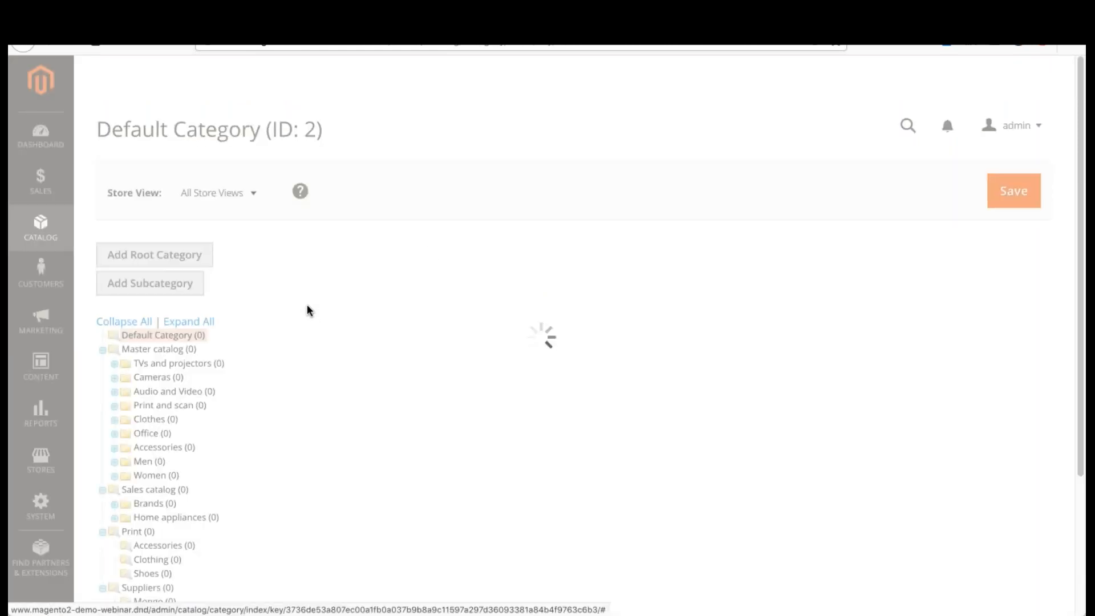
scroll(250, 376, down, 4)
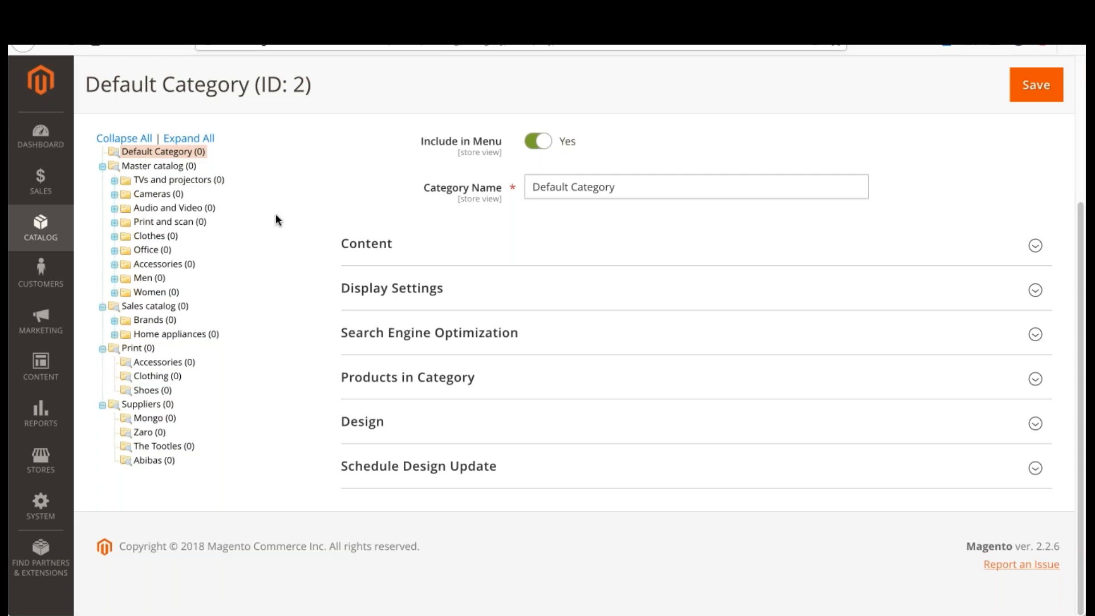
scroll(276, 220, up, 2)
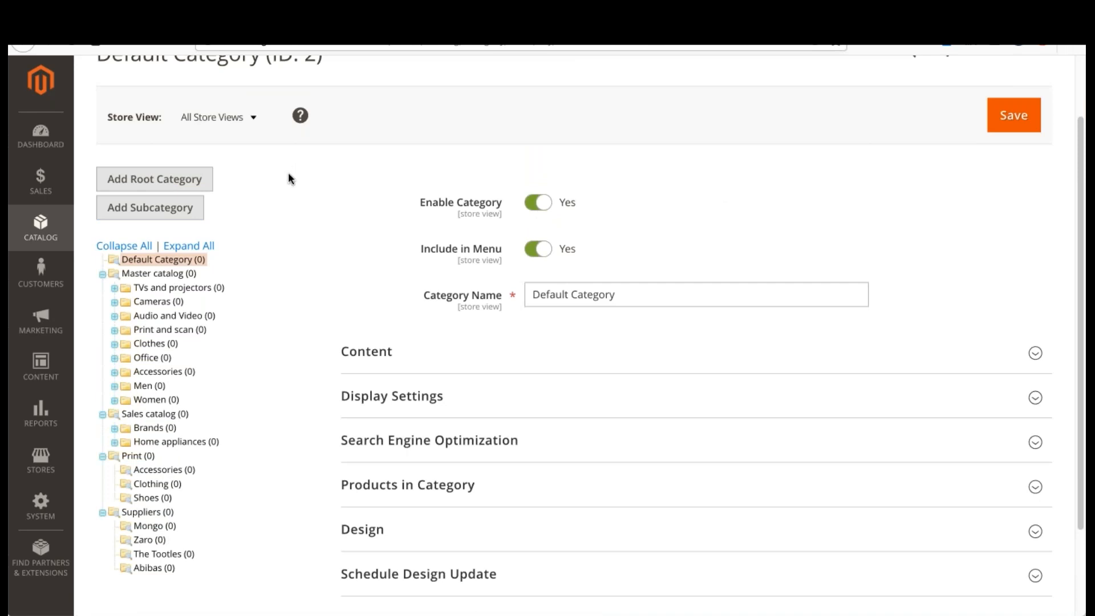
Step: Set the Main Website Store's root category to Master catalog and save the store
click(41, 459)
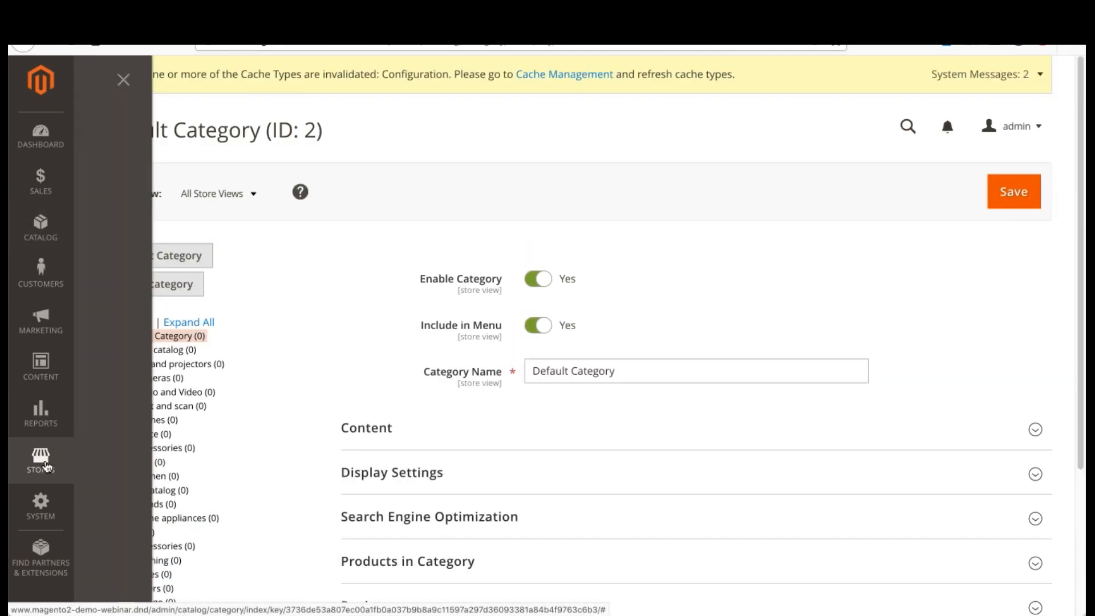
click(184, 191)
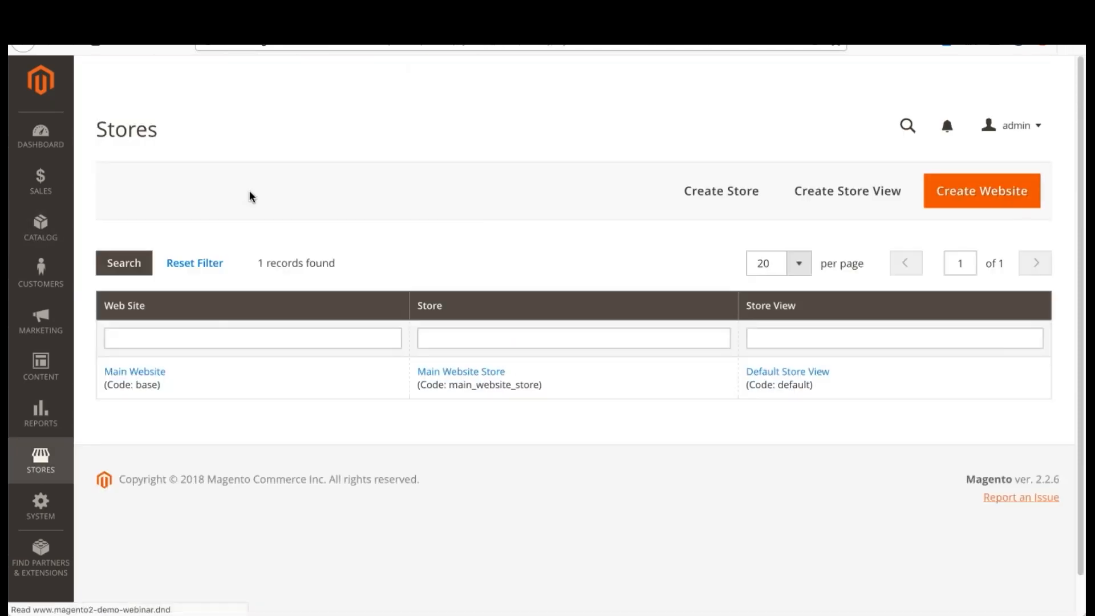
click(477, 379)
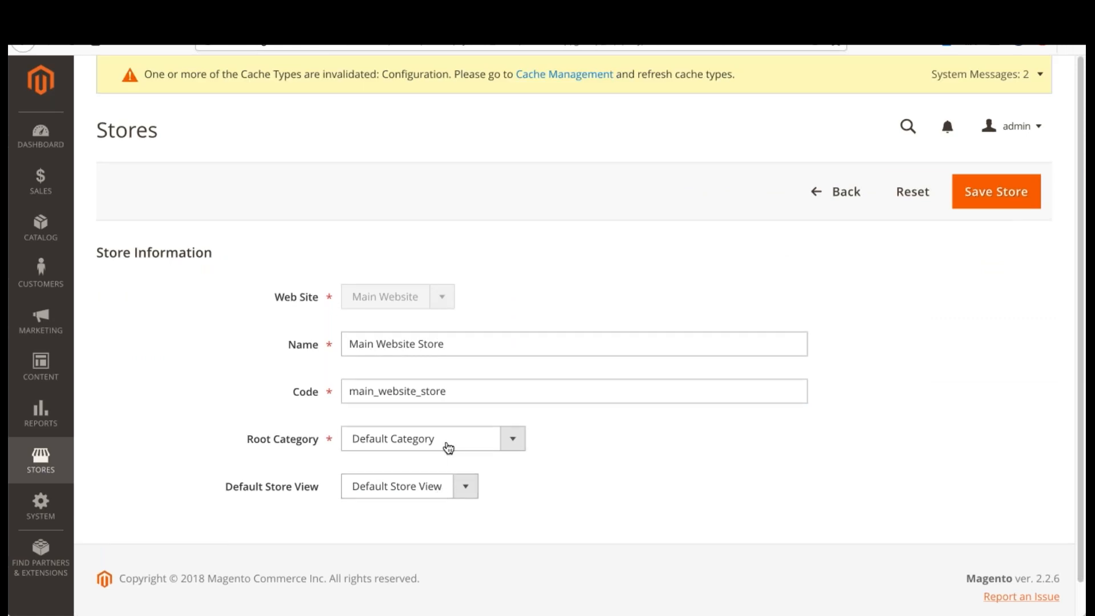
click(455, 441)
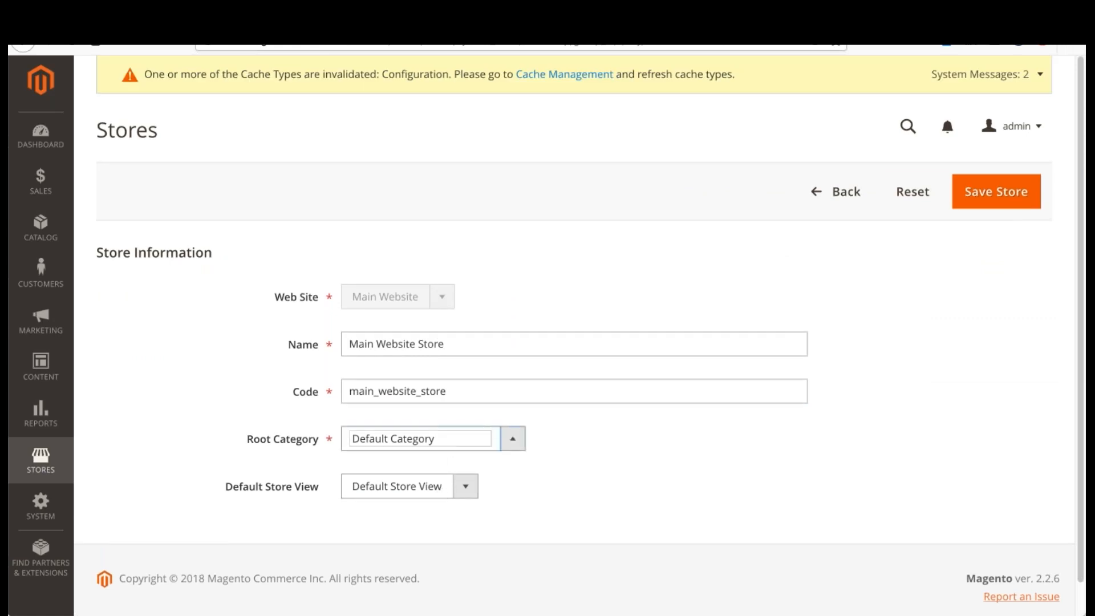
click(418, 453)
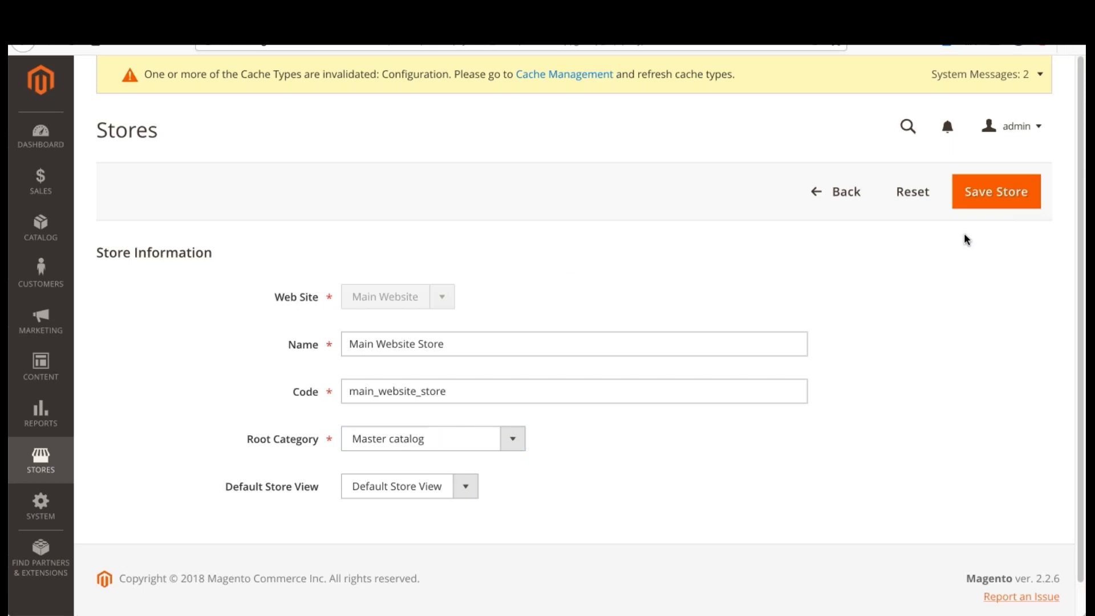
click(1015, 197)
click(689, 201)
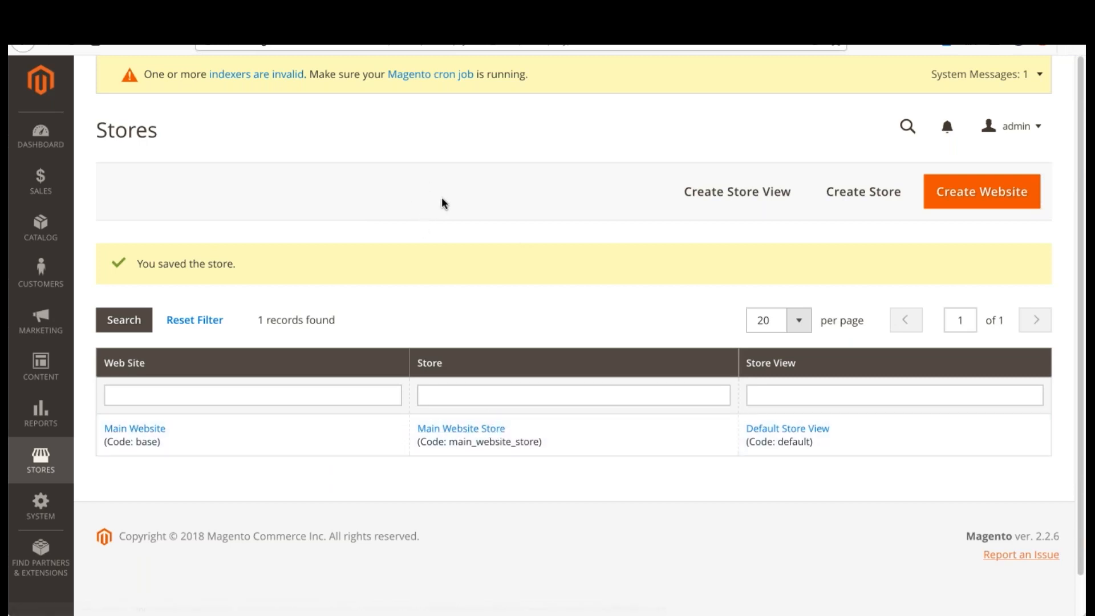
Step: Open Magento's catalog categories
click(42, 227)
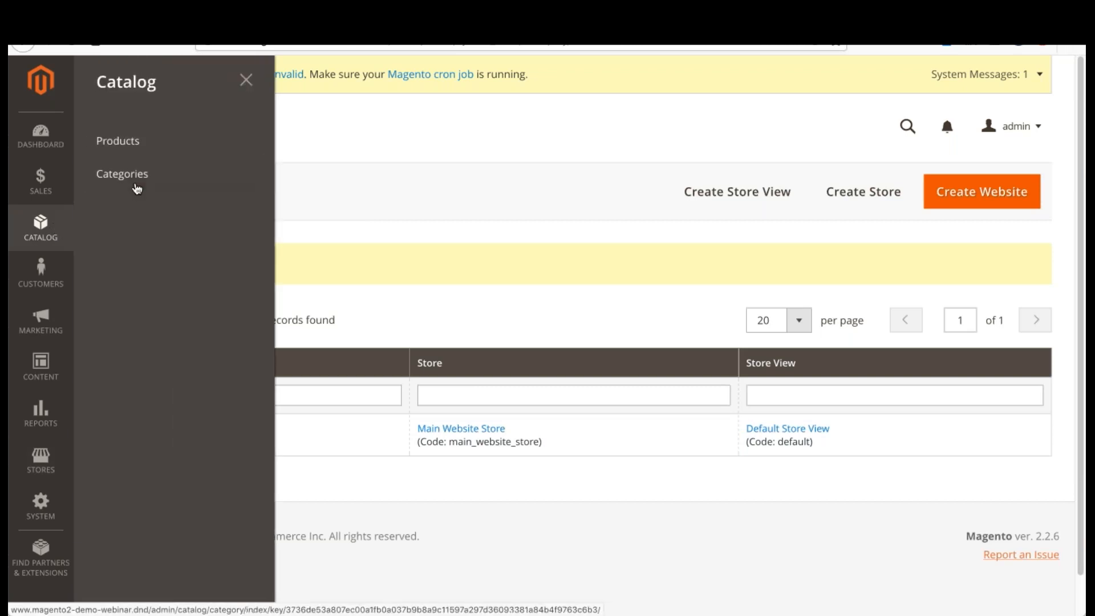
click(135, 175)
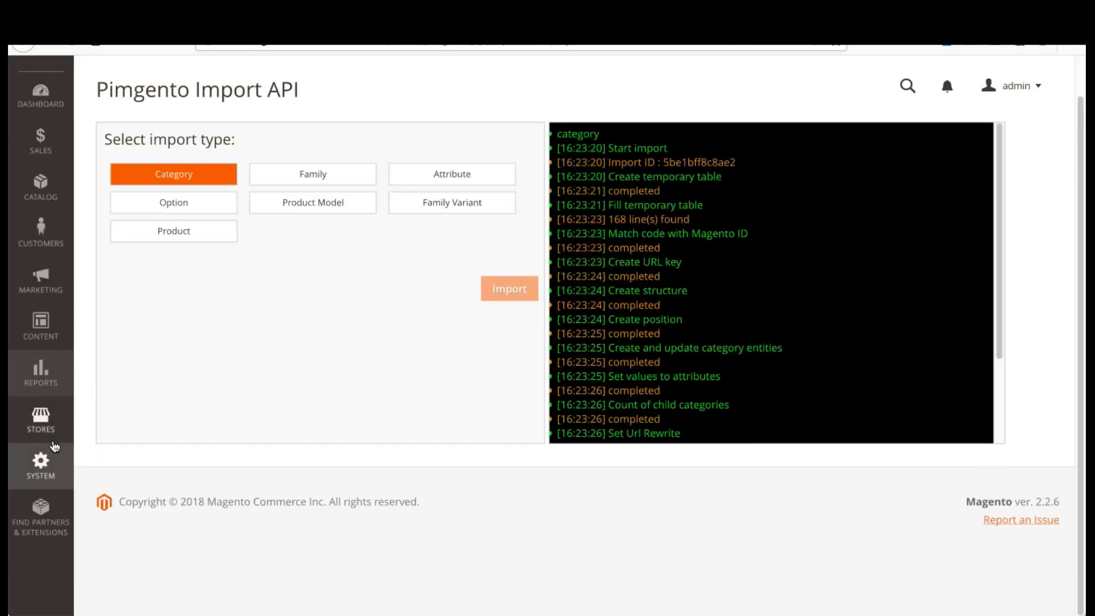
Step: Open the Pimgento log's category import entry and examine its recorded steps from start to end
click(50, 462)
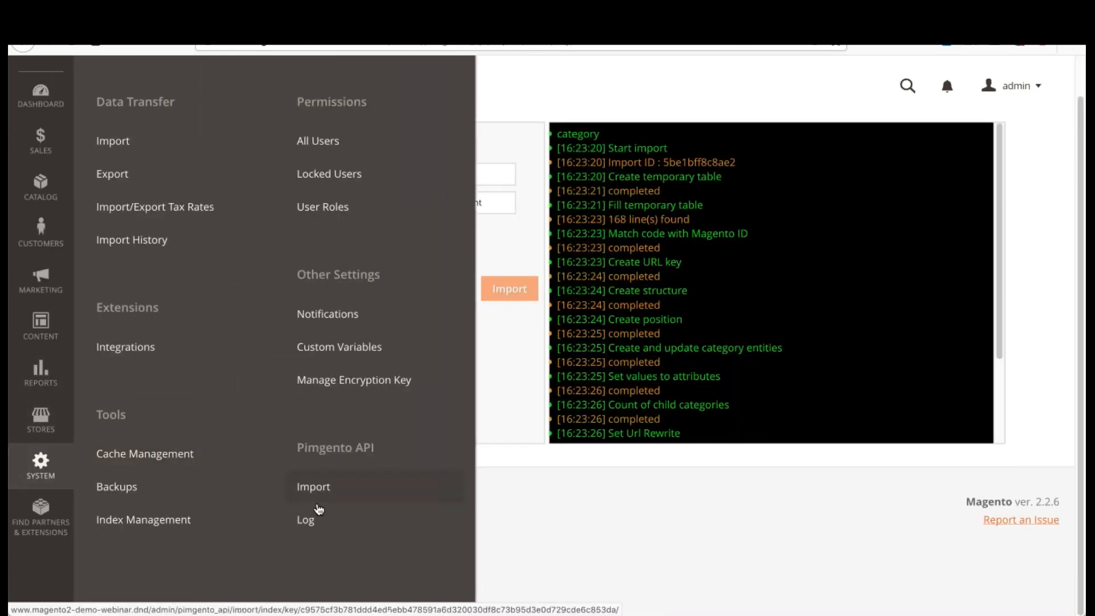
click(342, 520)
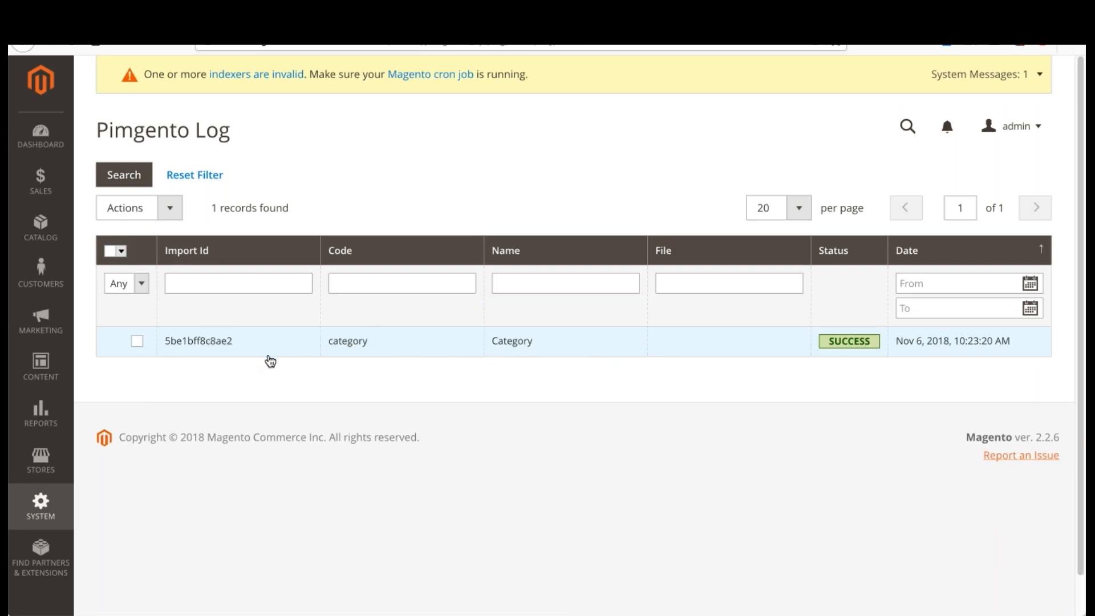
click(491, 352)
scroll(313, 379, down, 6)
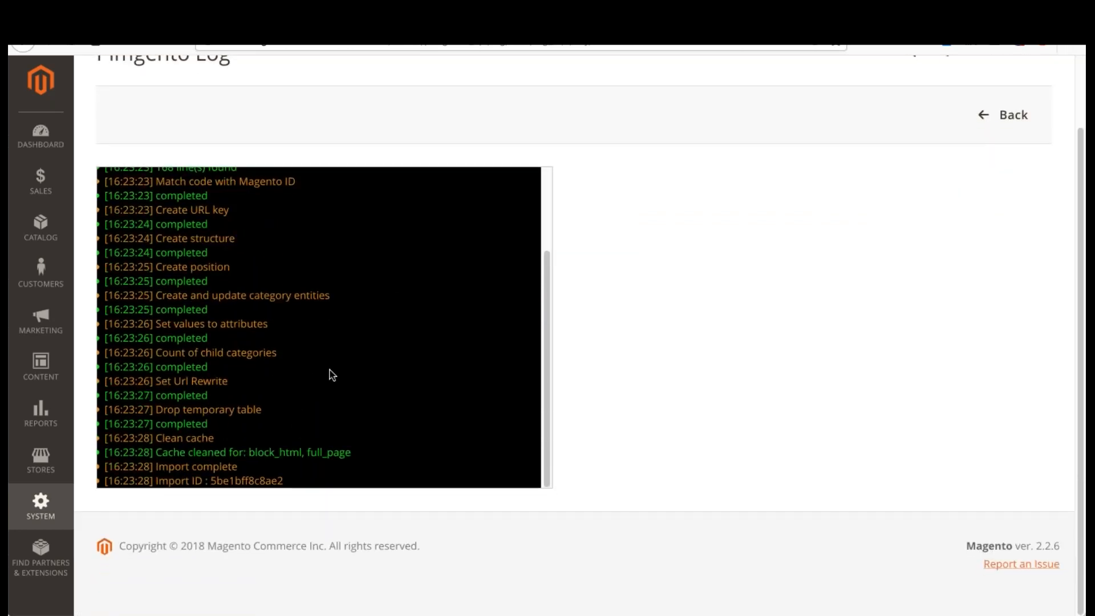
scroll(331, 374, up, 3)
scroll(662, 268, up, 2)
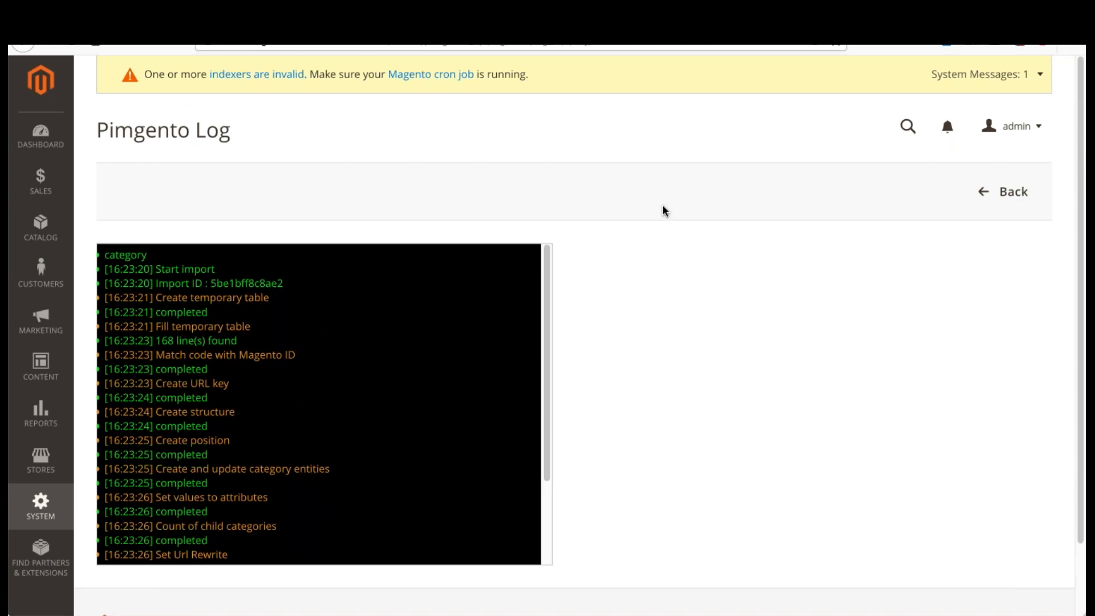
scroll(408, 313, down, 3)
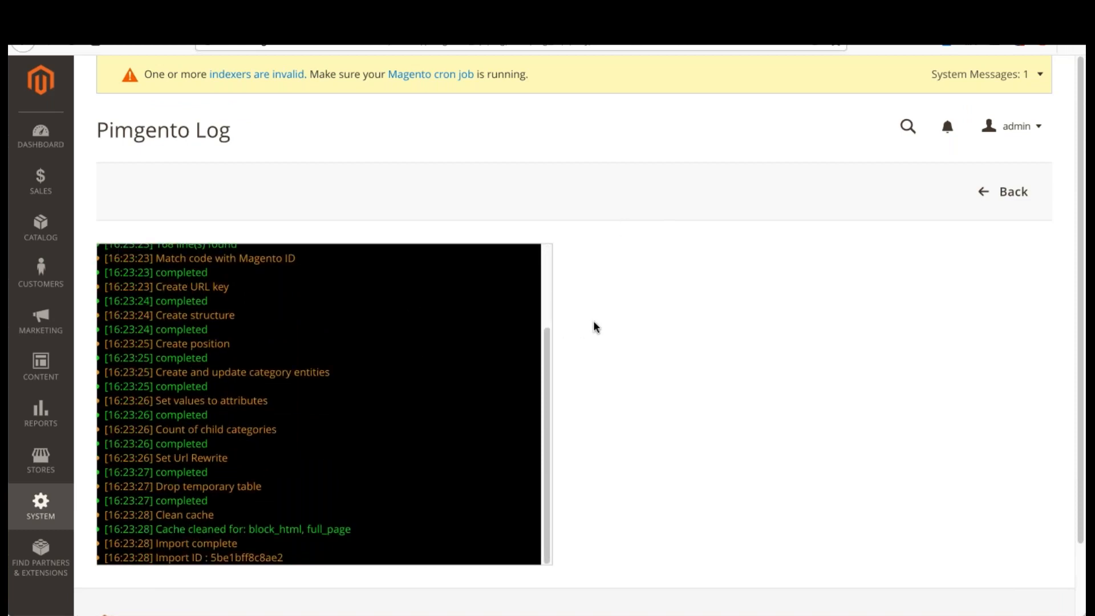
scroll(333, 378, down, 2)
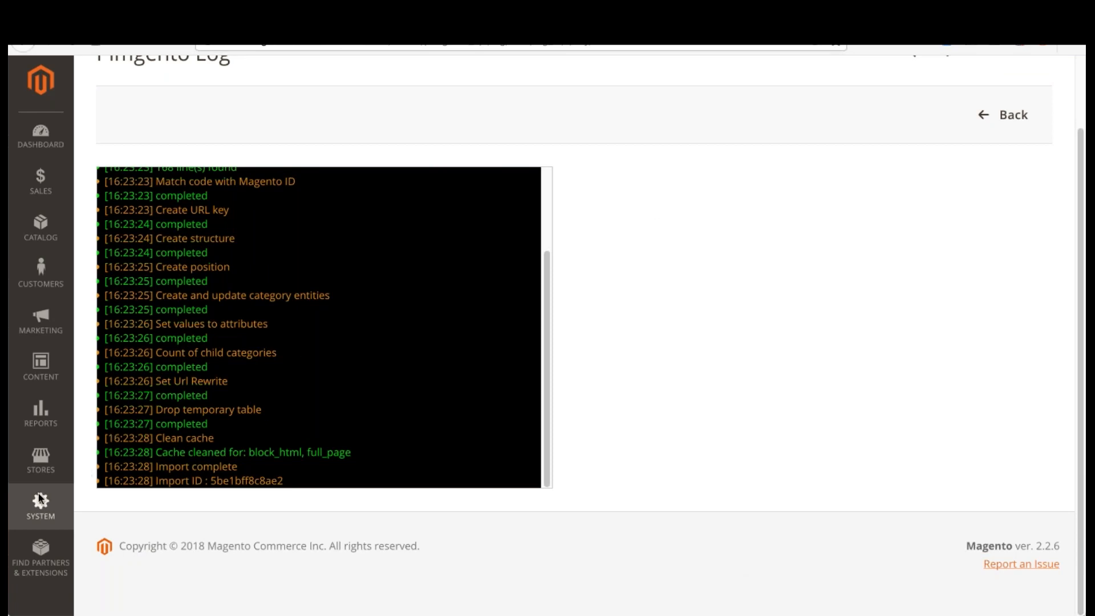
Step: Bring up the Pimgento import page, and switch to Akeneo to examine its full list of families
click(43, 507)
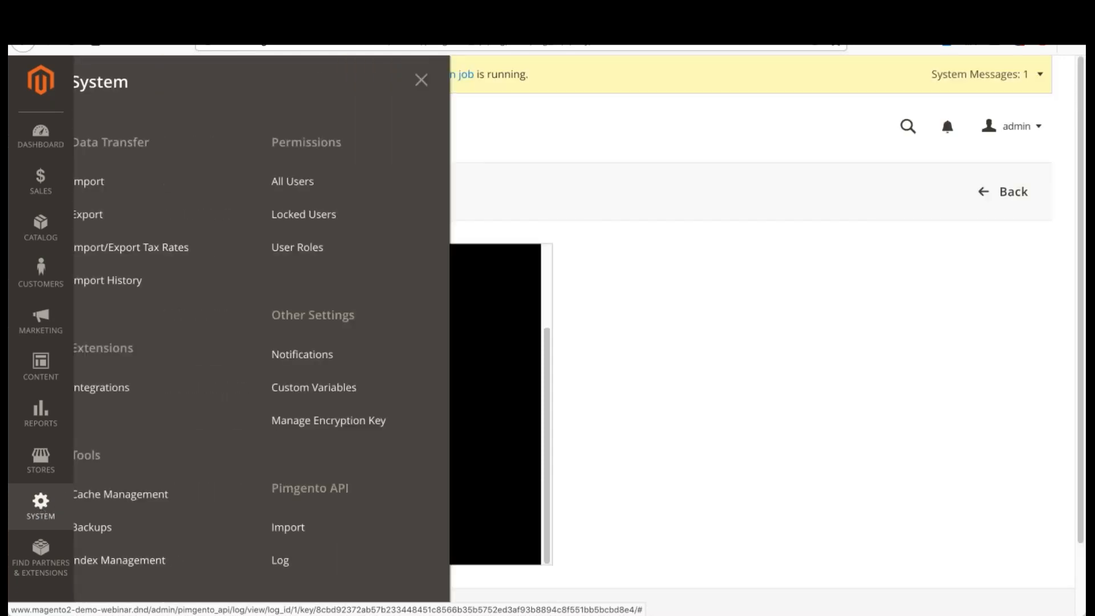
click(338, 526)
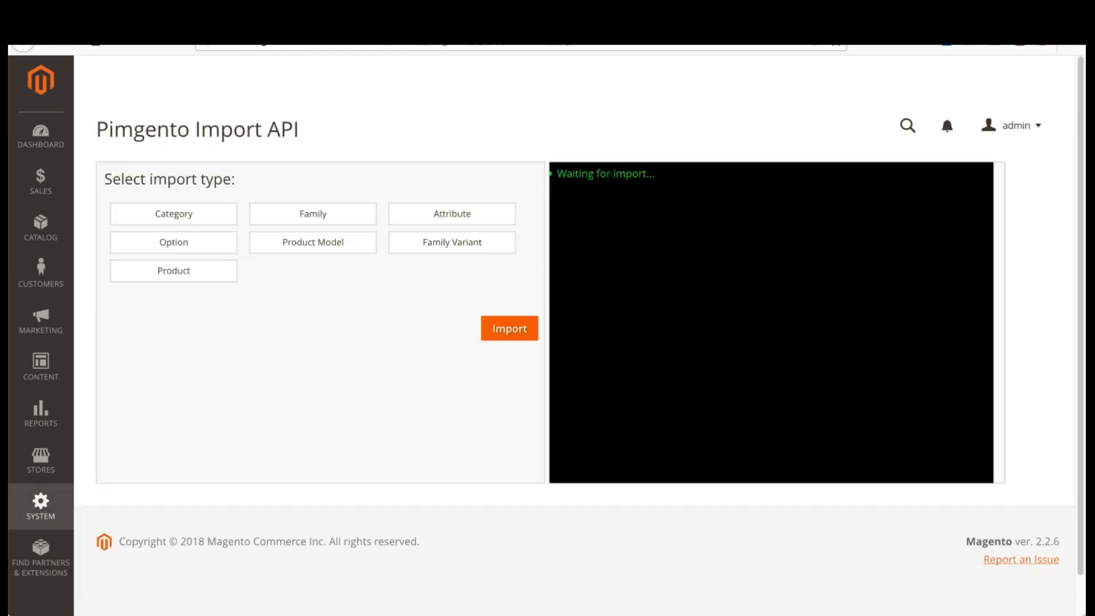
click(222, 17)
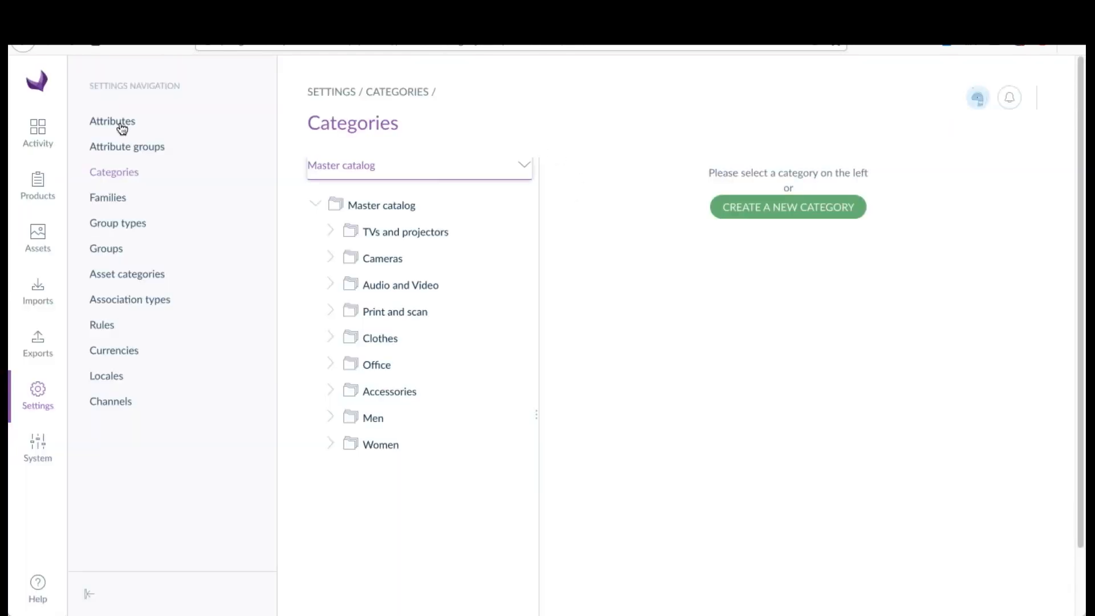
click(117, 199)
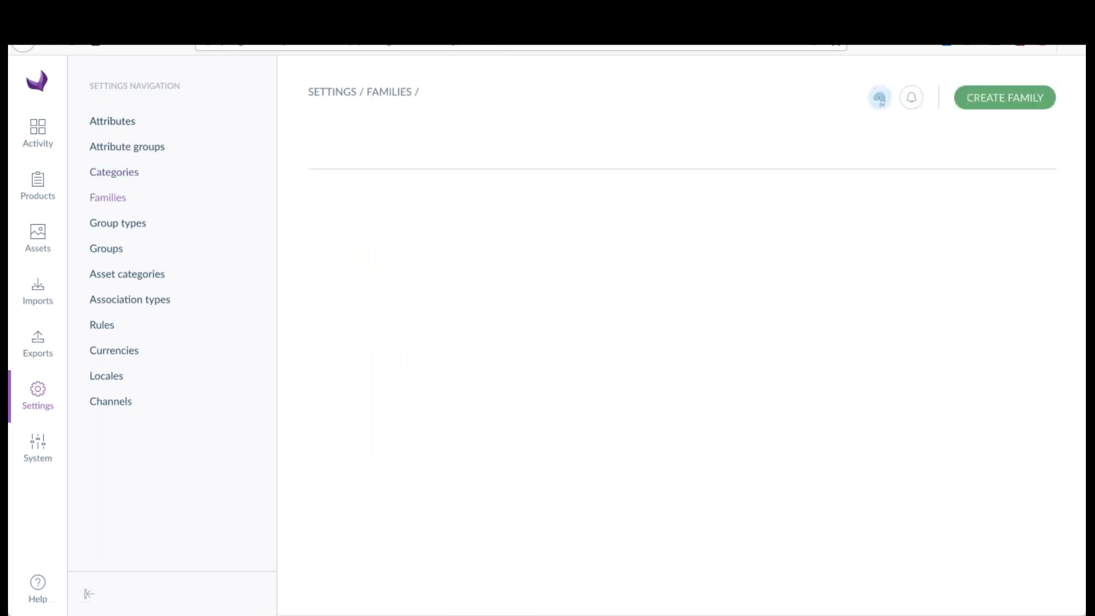
scroll(583, 308, down, 5)
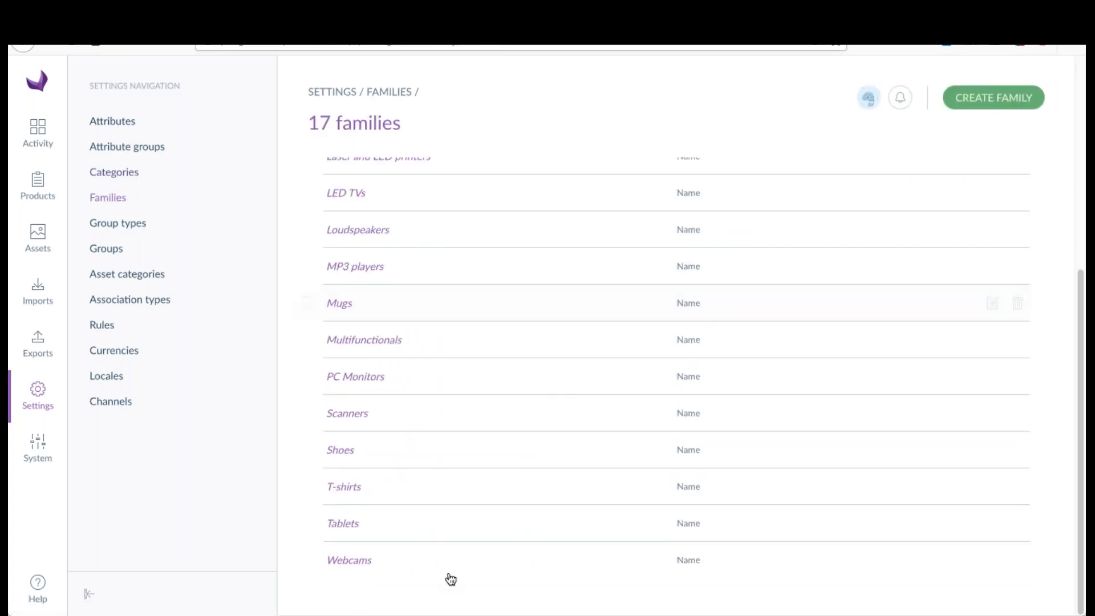
scroll(436, 555, up, 5)
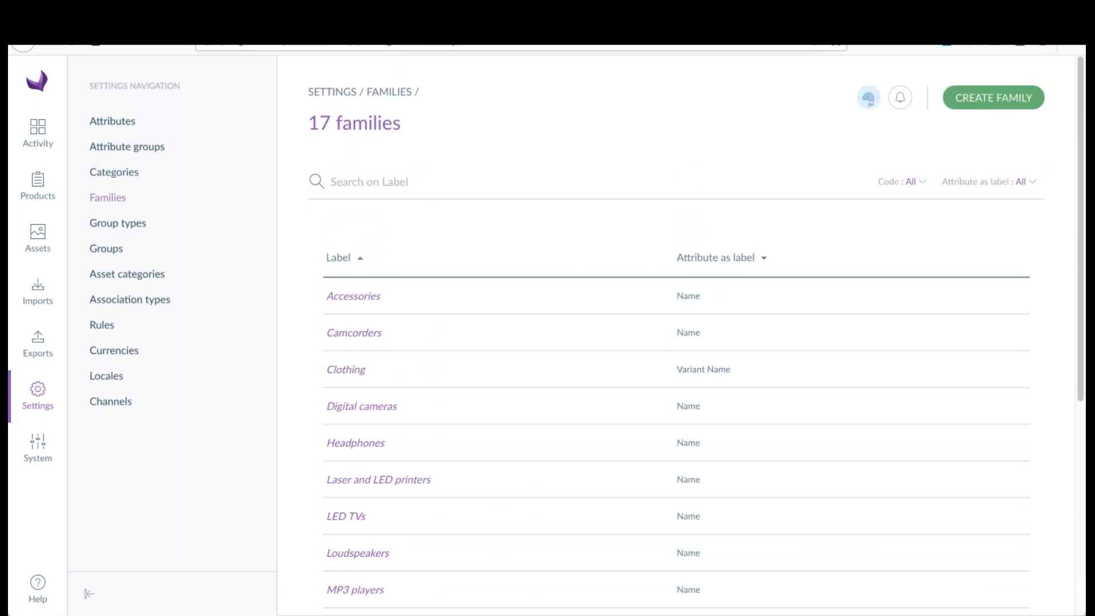
Step: Return to Magento and open its attribute sets to check them before importing families
key(ctrl+Tab)
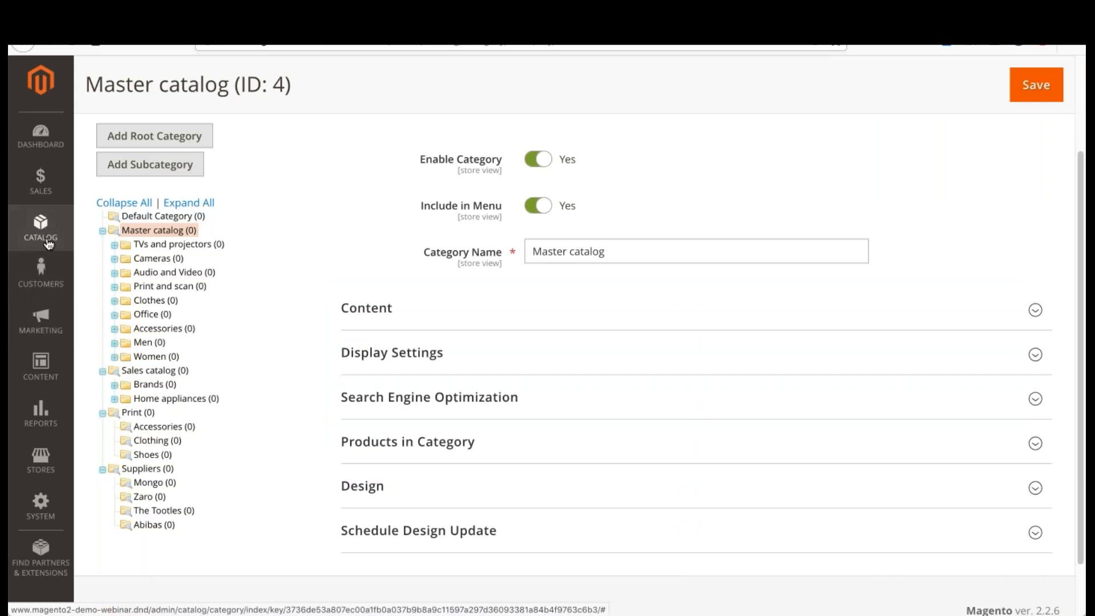
click(40, 460)
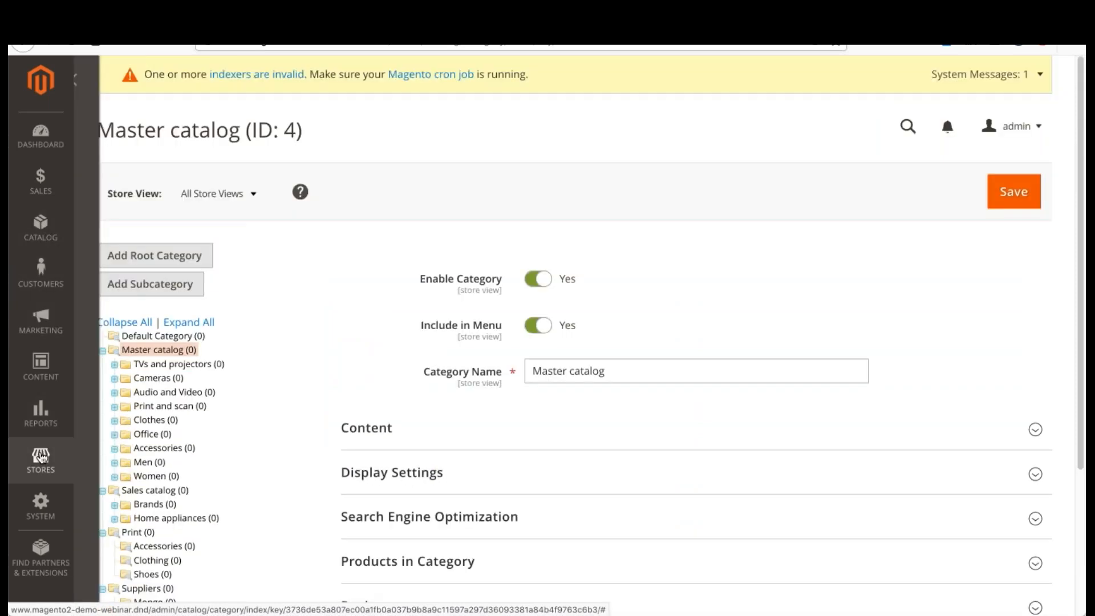
click(335, 220)
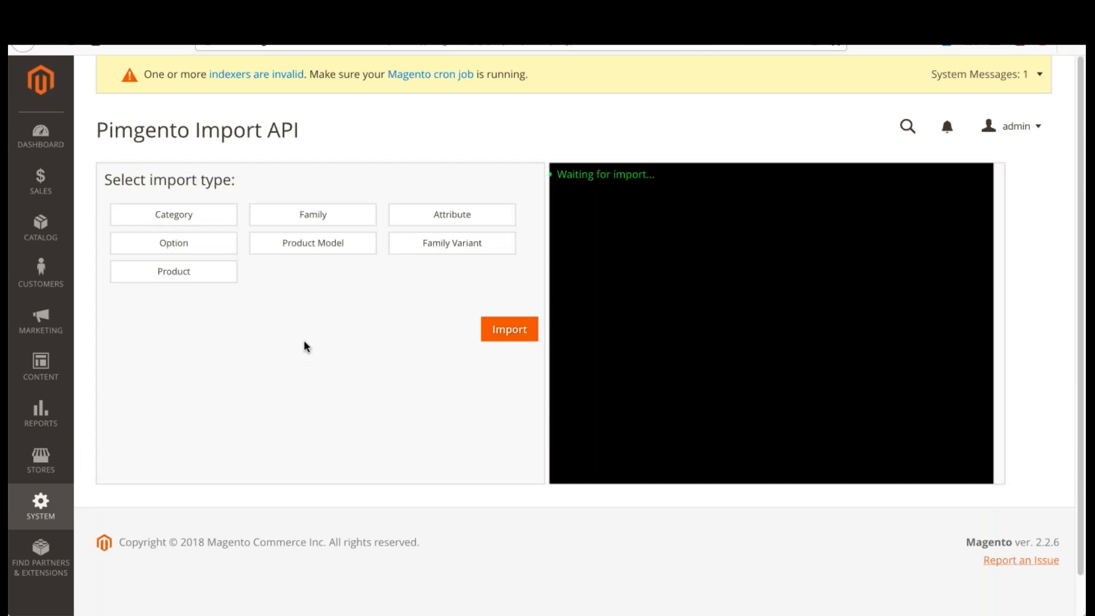
Step: Run the Pimgento import for the Family type
click(337, 218)
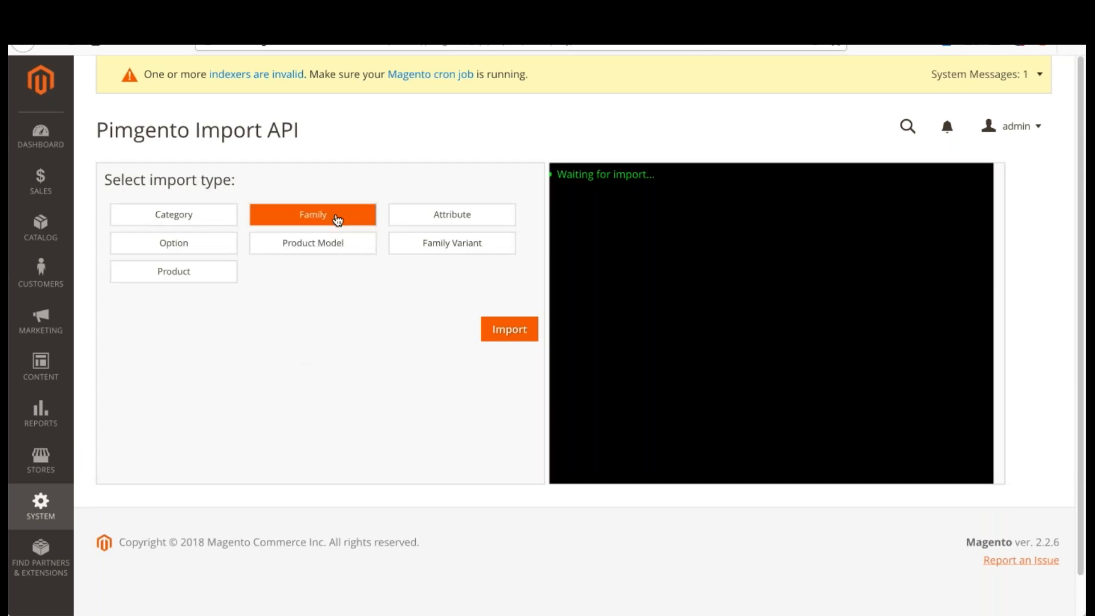
click(512, 332)
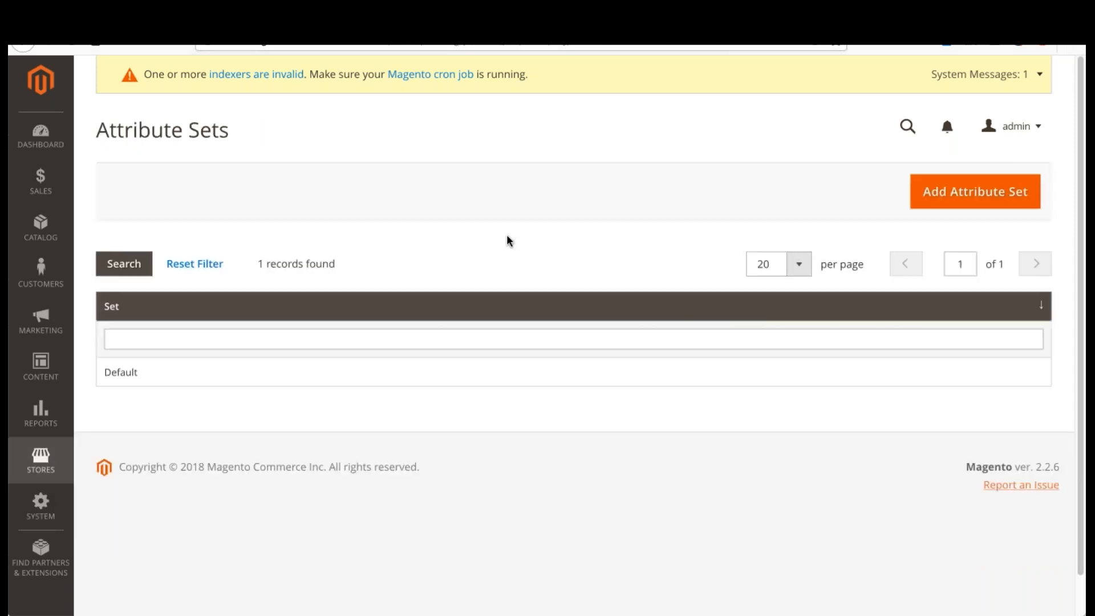
Step: Reload Magento's attribute sets and examine the sets imported from the Akeneo families
key(super+r)
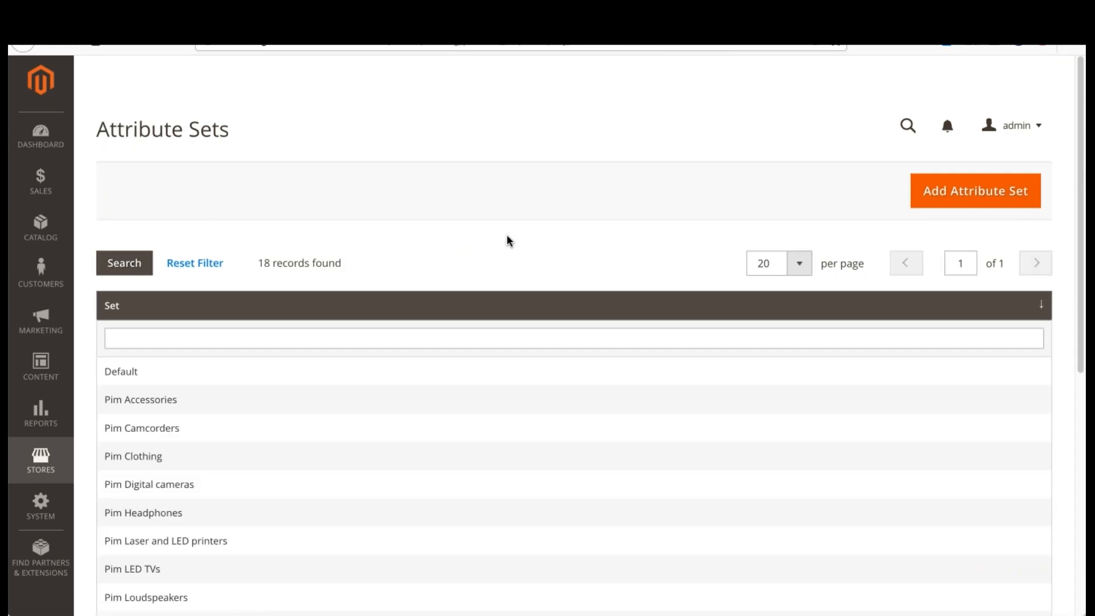
scroll(506, 235, down, 5)
scroll(507, 236, down, 3)
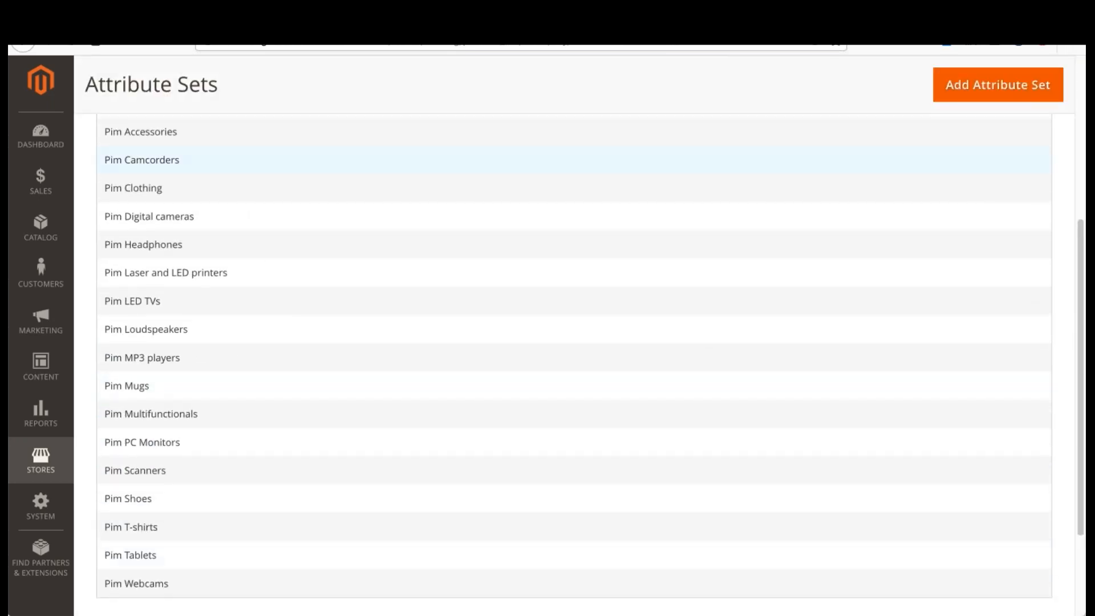
scroll(264, 255, up, 5)
scroll(308, 242, down, 3)
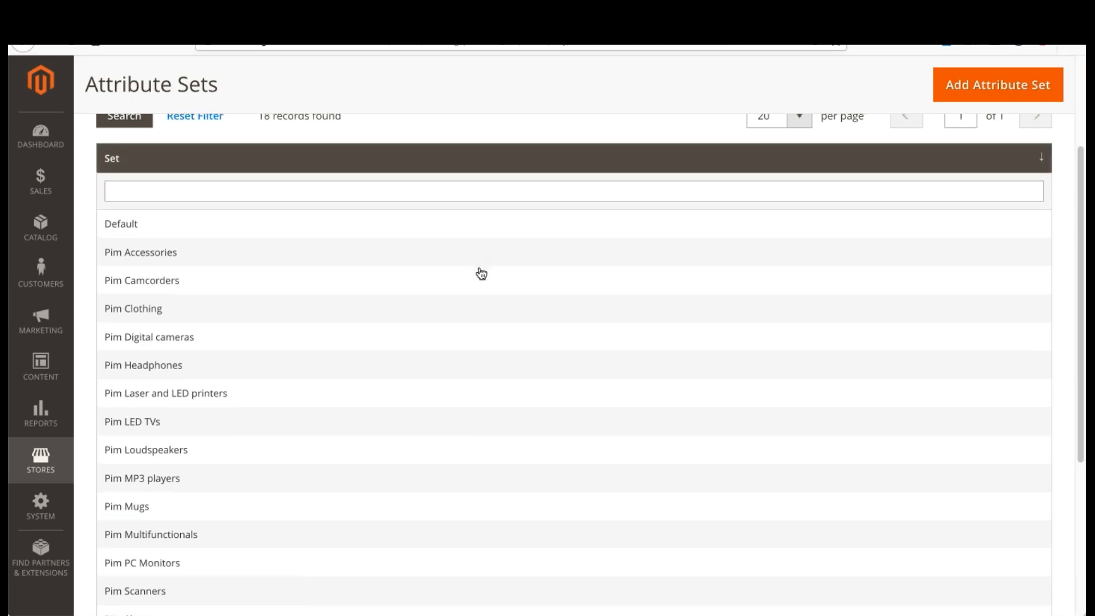
scroll(514, 277, up, 1)
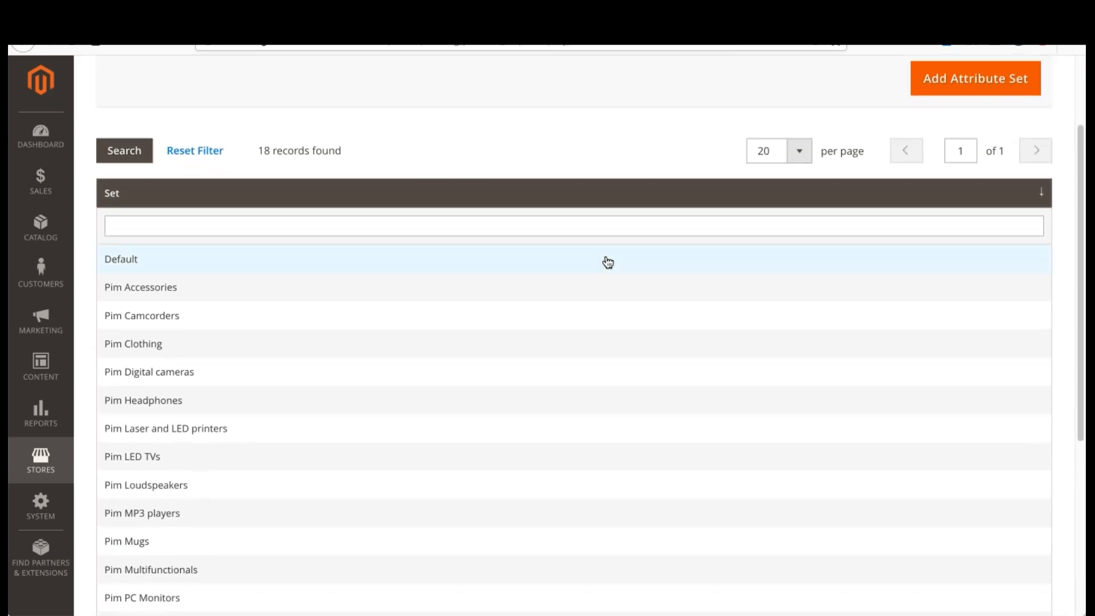
Step: Open the Pimgento log to check the status of the family import
click(47, 468)
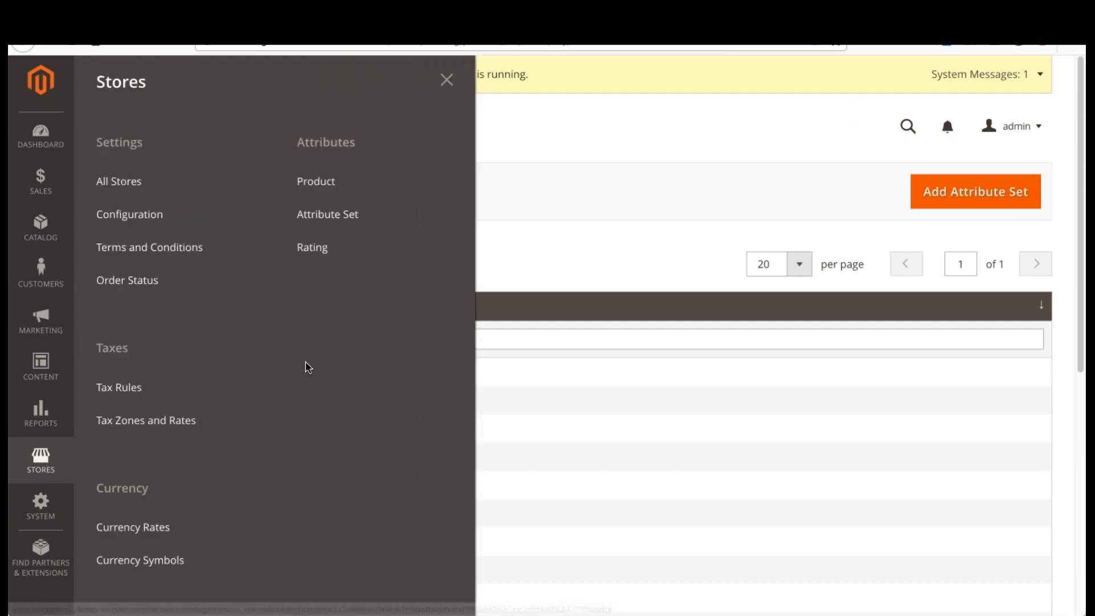
click(49, 502)
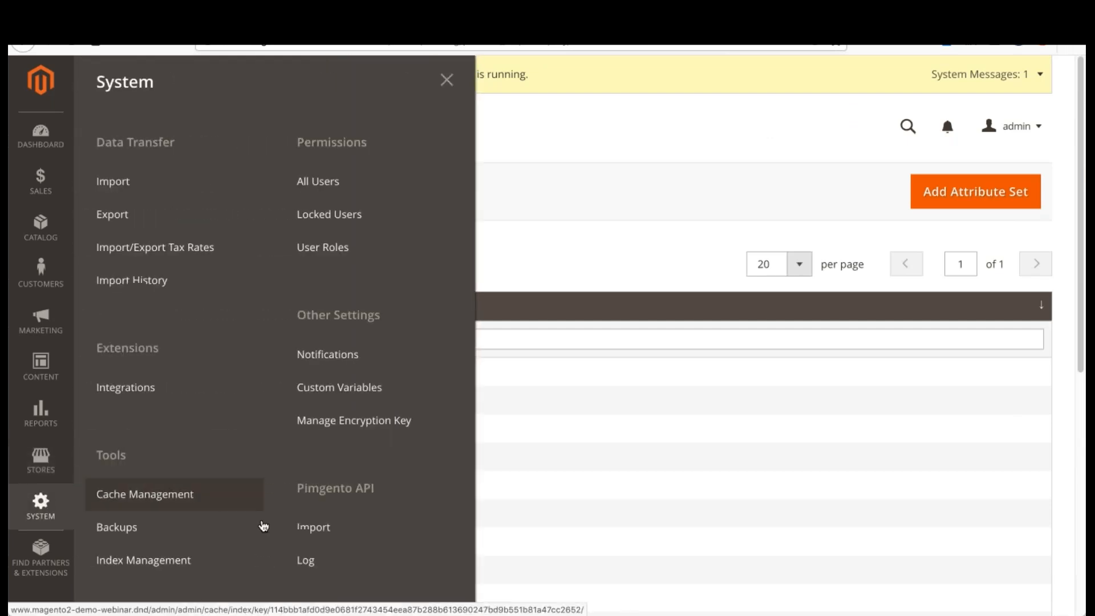
click(311, 559)
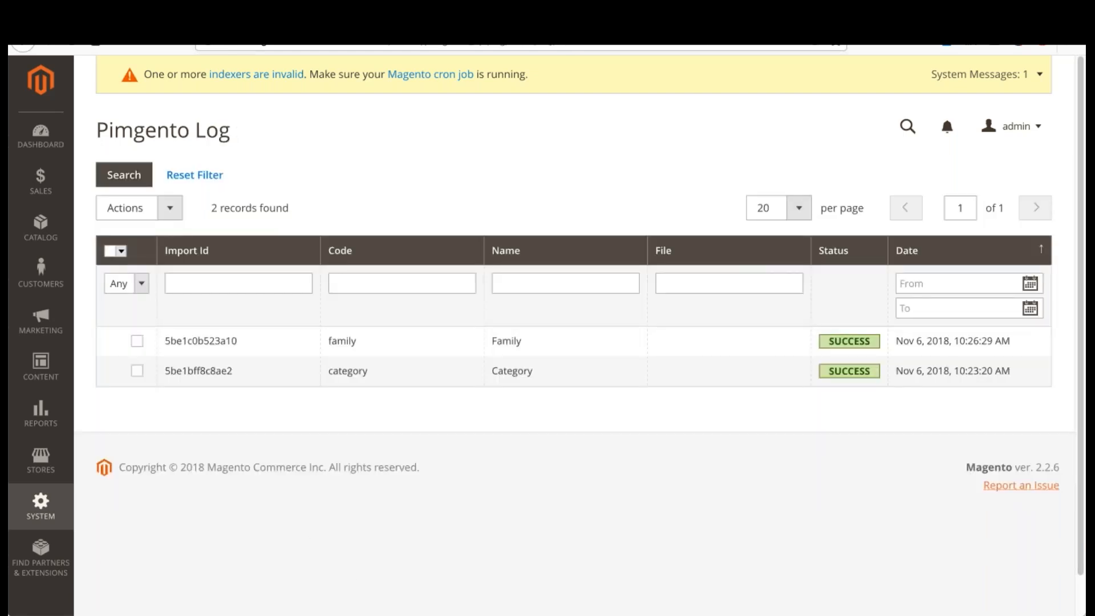
Step: Open the Pimgento catalog configuration in the store settings and expand its Attributes section
click(49, 463)
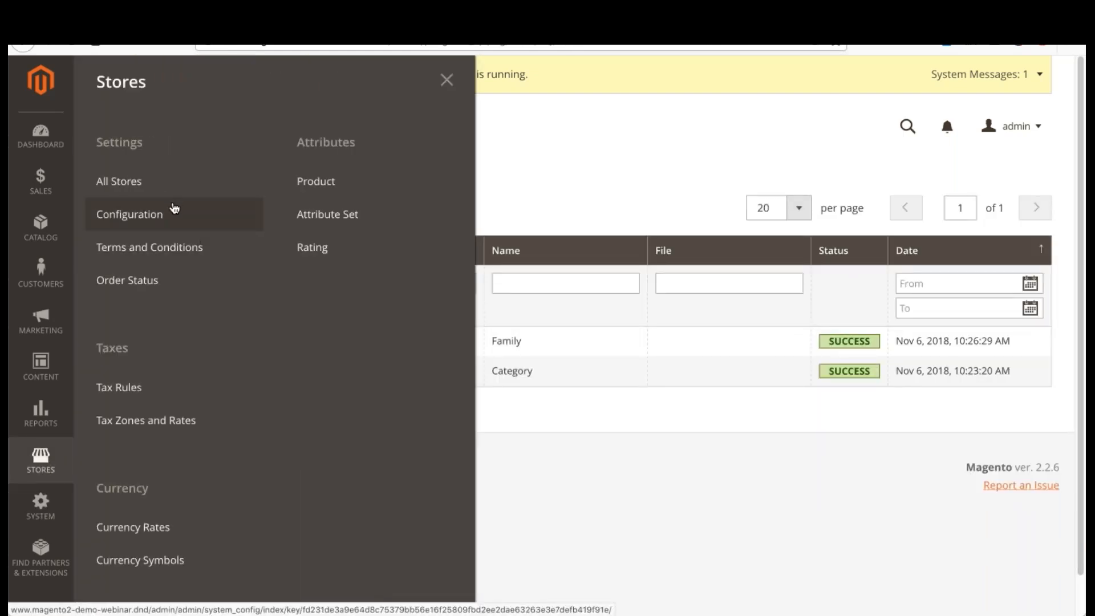
click(157, 216)
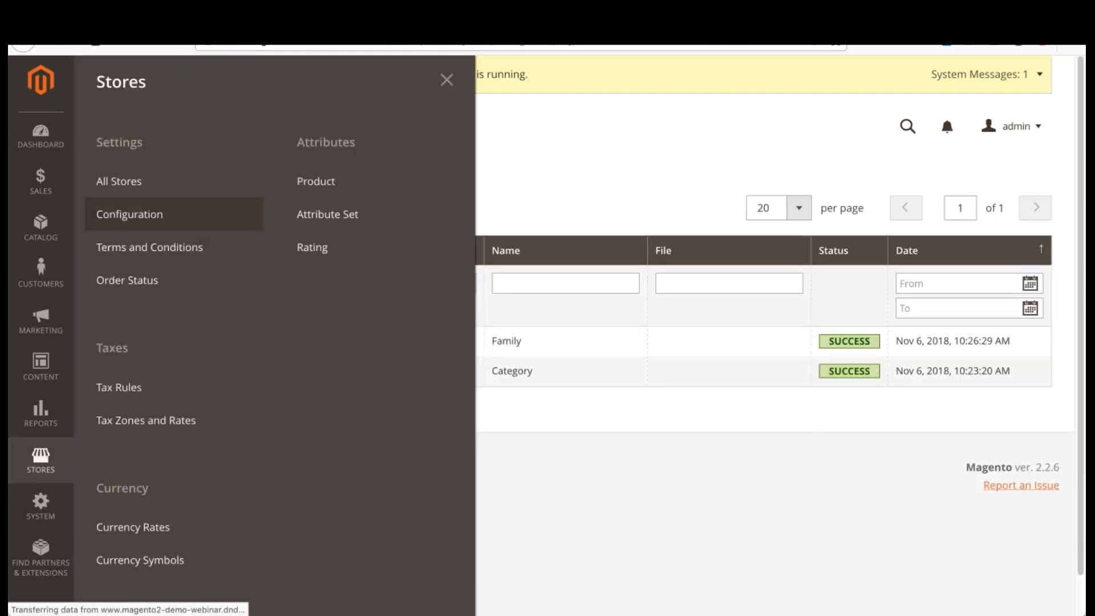
scroll(202, 363, down, 2)
scroll(202, 362, down, 5)
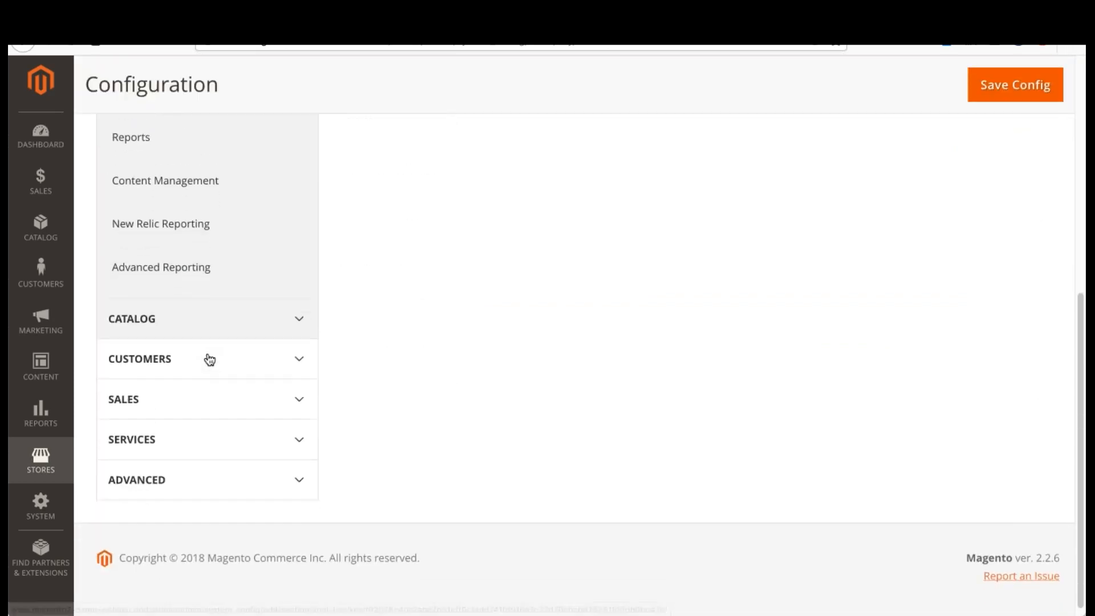
click(212, 315)
scroll(225, 334, down, 2)
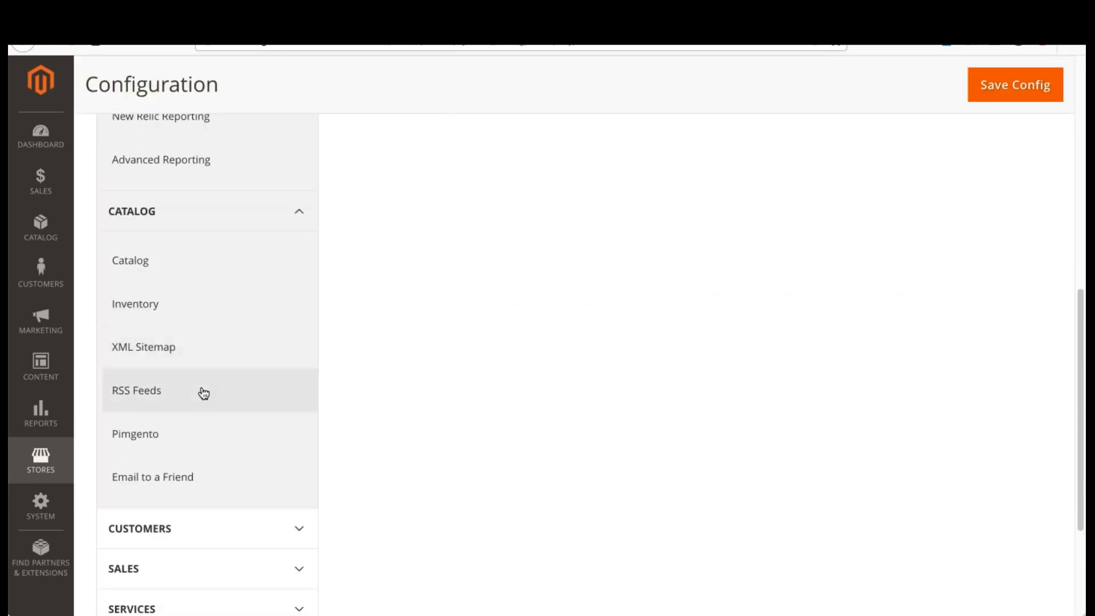
click(208, 438)
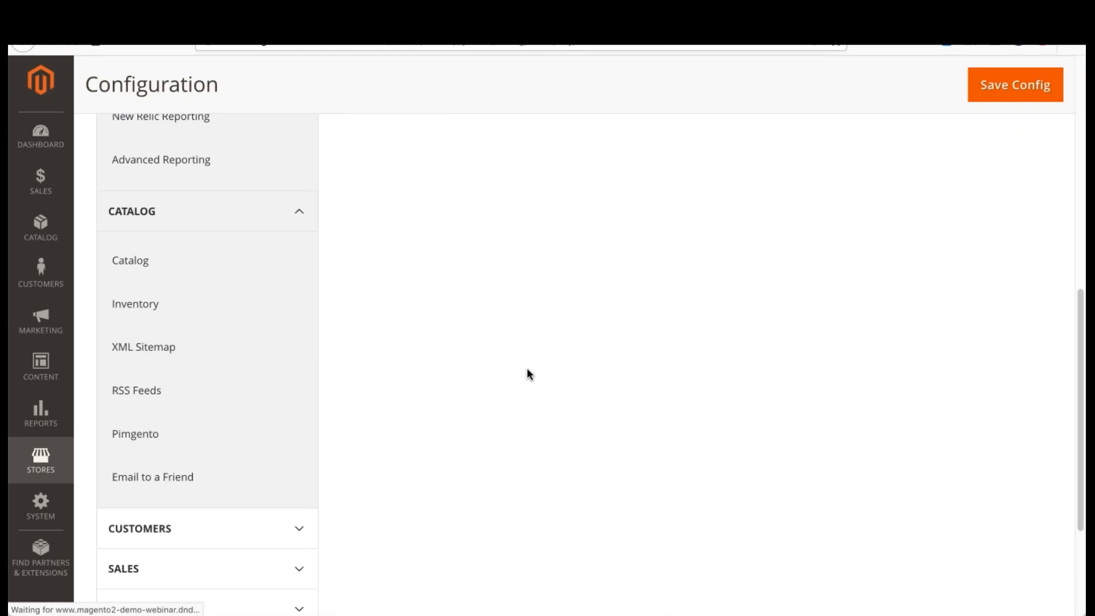
scroll(526, 372, down, 10)
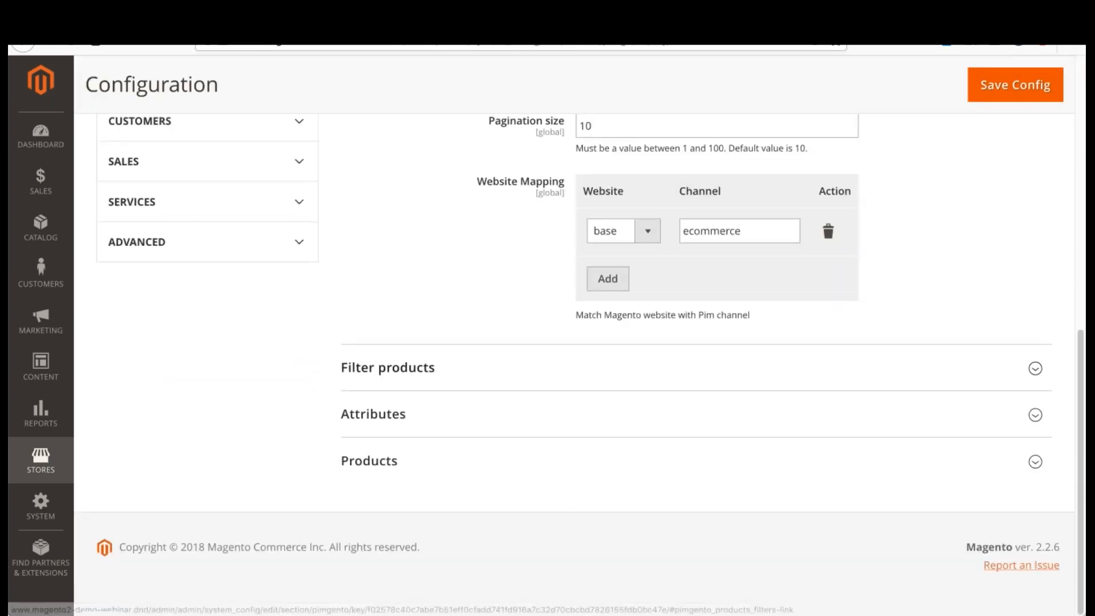
click(435, 433)
scroll(342, 371, down, 3)
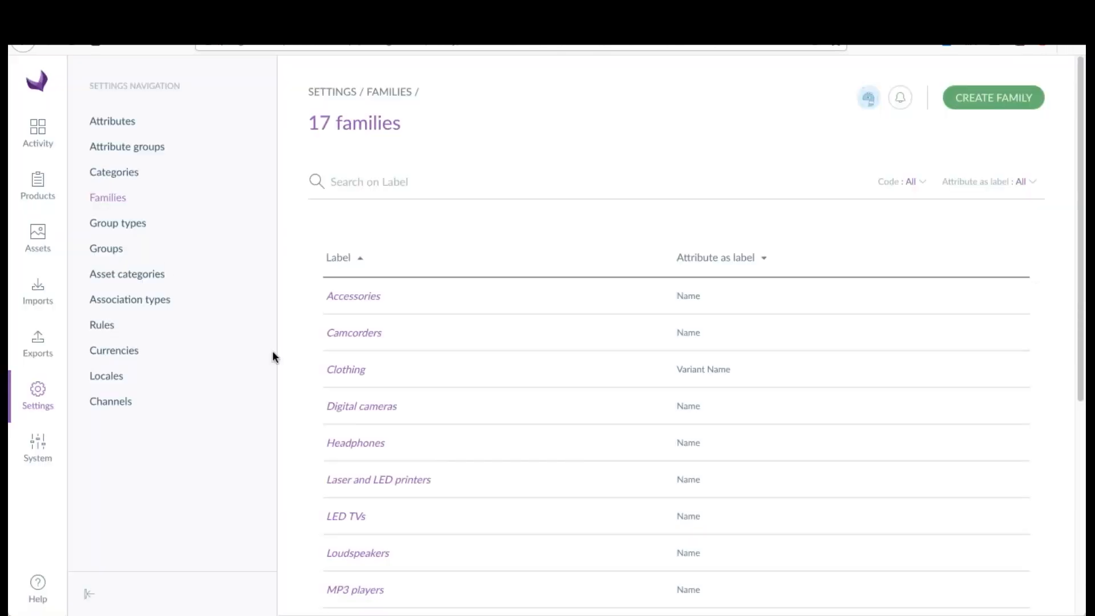
Step: Open the attributes in Akeneo's settings and start creating a new attribute to view what it offers
click(116, 127)
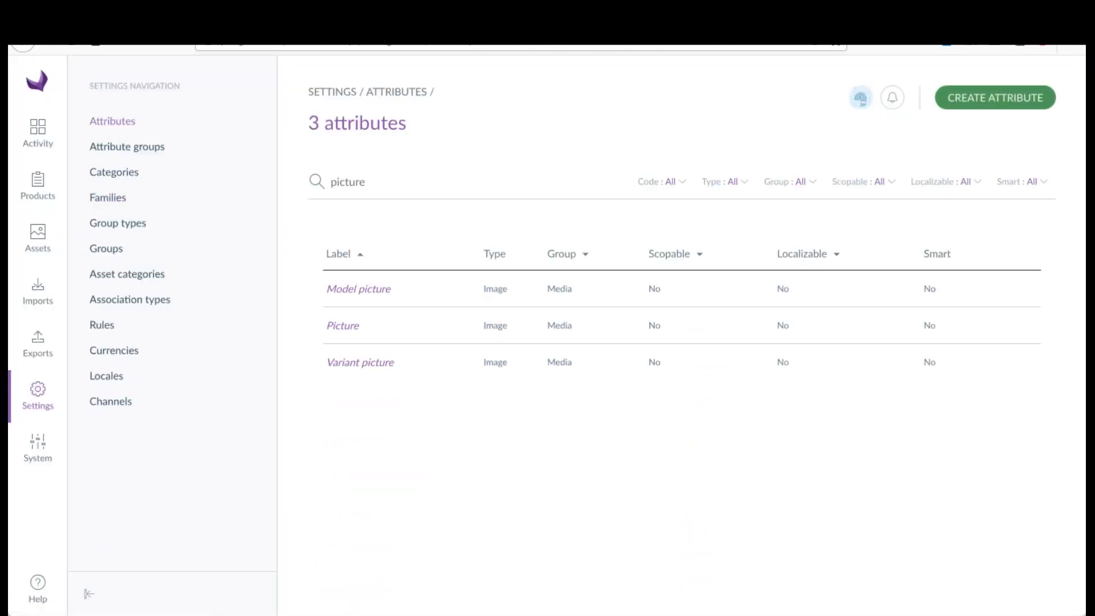
click(978, 102)
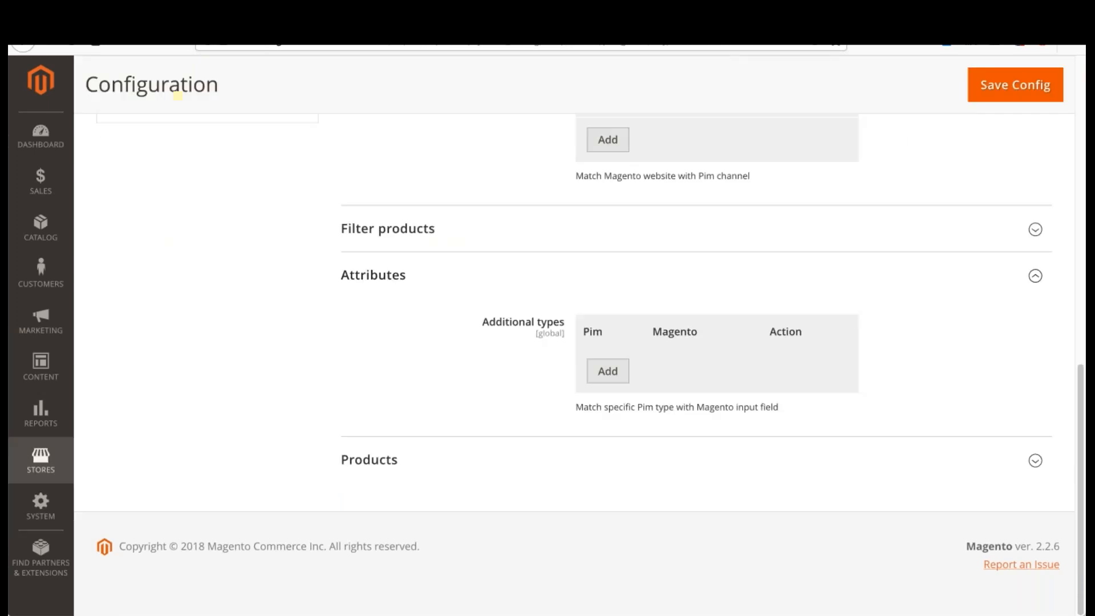
click(606, 372)
click(620, 371)
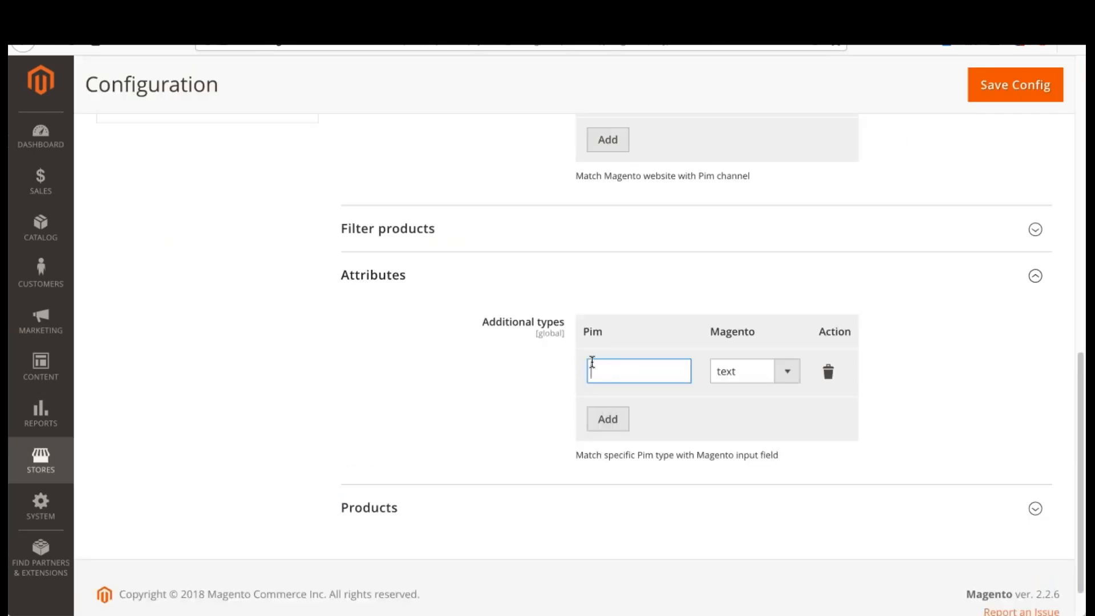
drag(583, 331, 615, 334)
click(746, 371)
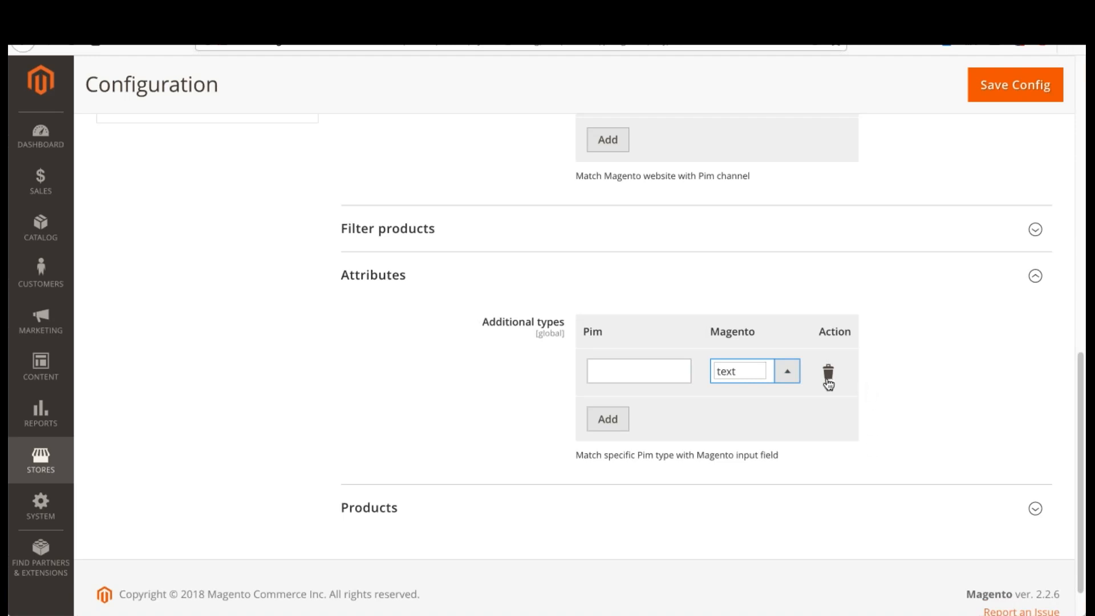
click(829, 372)
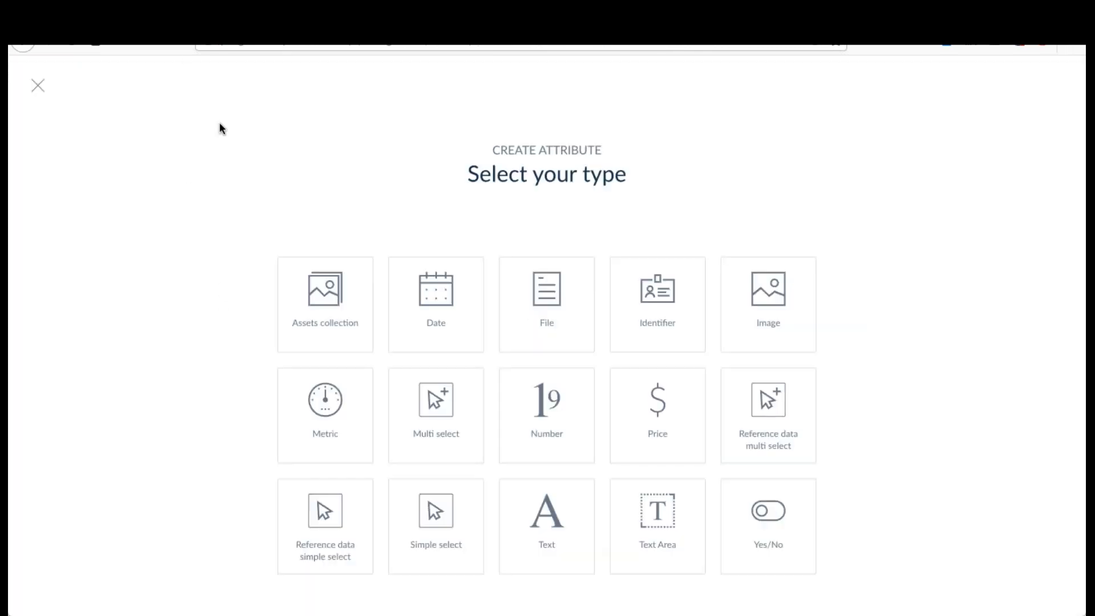
Step: Leave the attribute creation in Akeneo, clear the "picture" search and look through the full attribute list
click(38, 86)
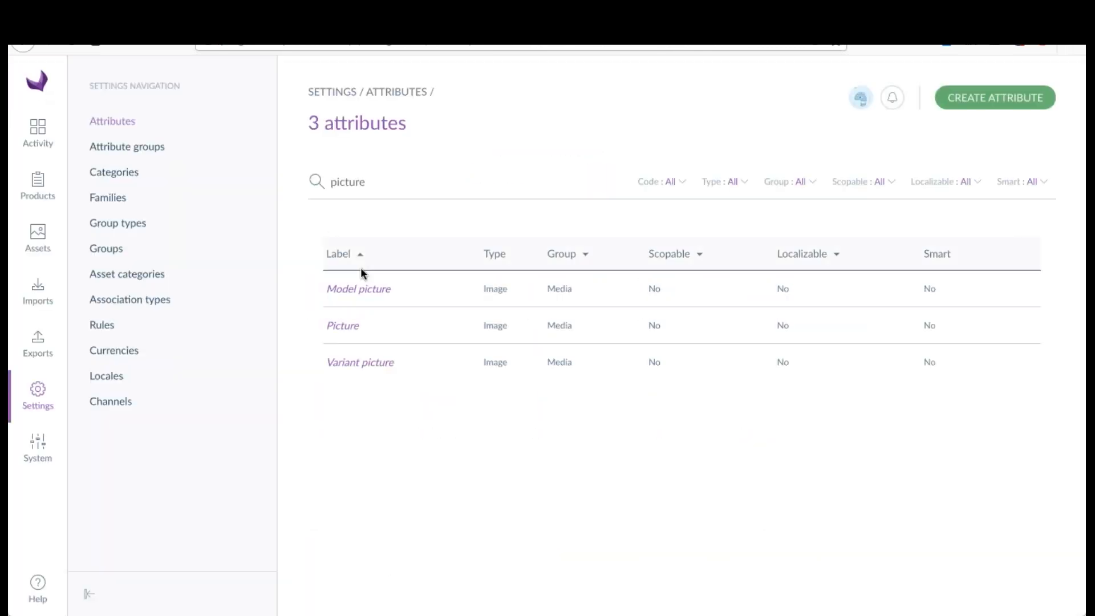
double_click(374, 180)
key(BackSpace)
scroll(443, 354, down, 10)
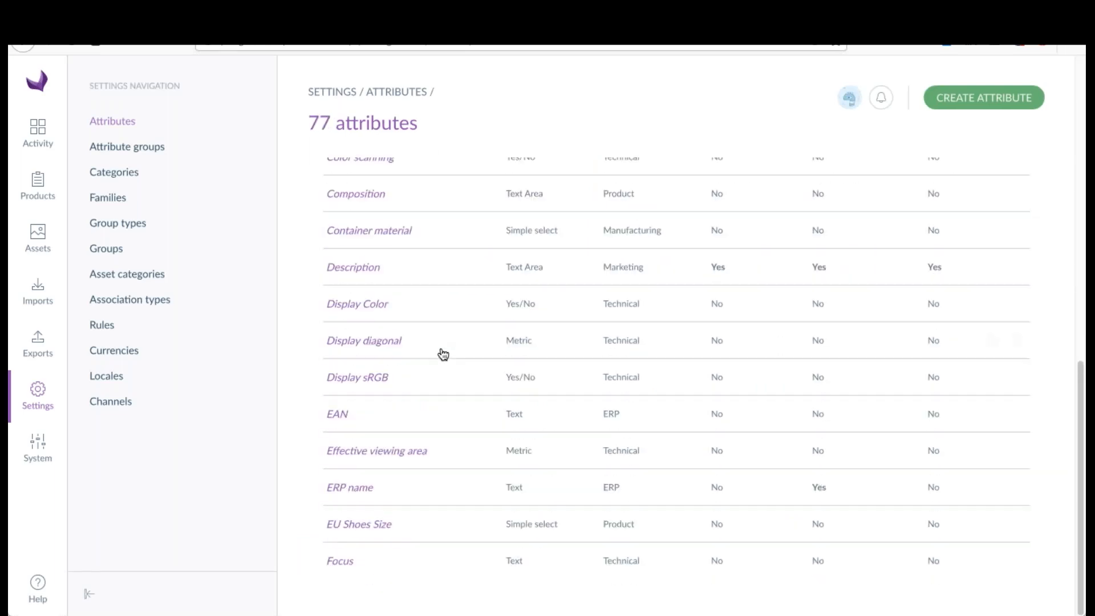
scroll(451, 368, up, 10)
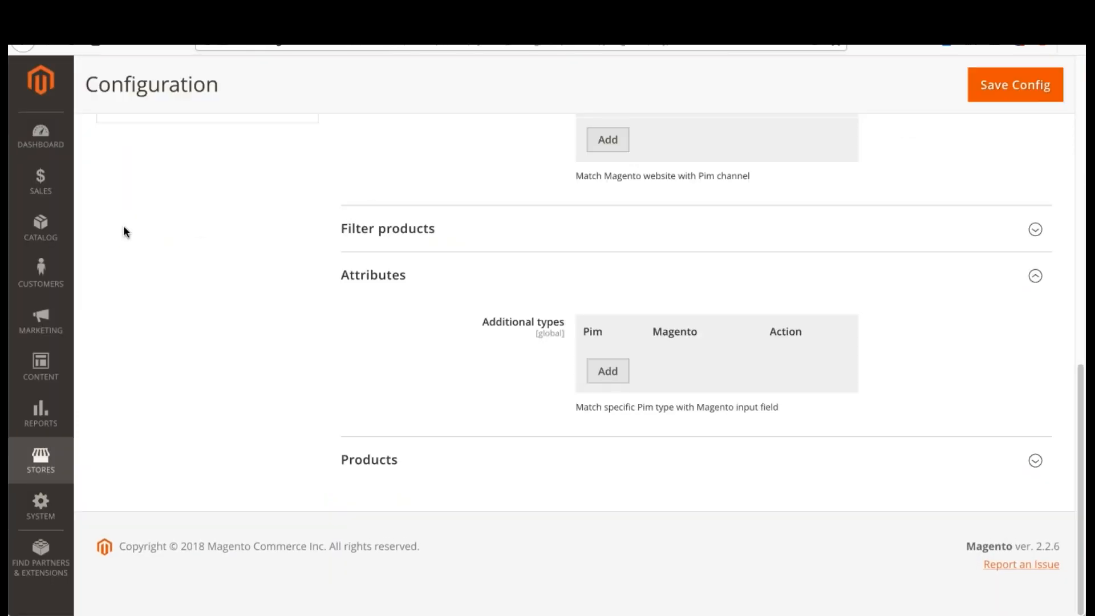
Step: Open the product attributes in Magento's store settings and examine the attributes present before the import
click(41, 460)
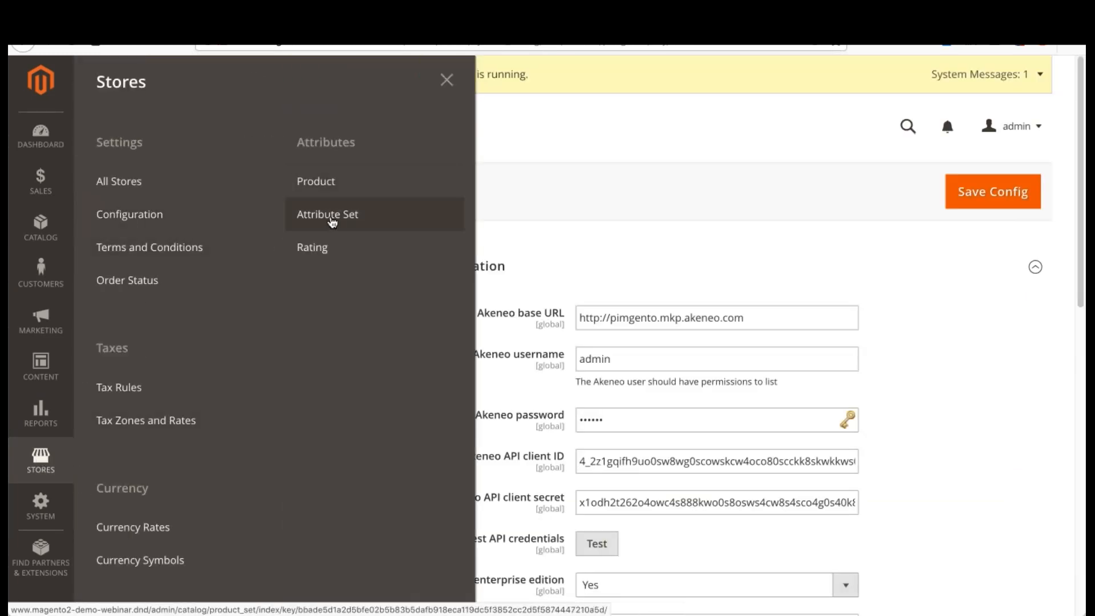
click(320, 182)
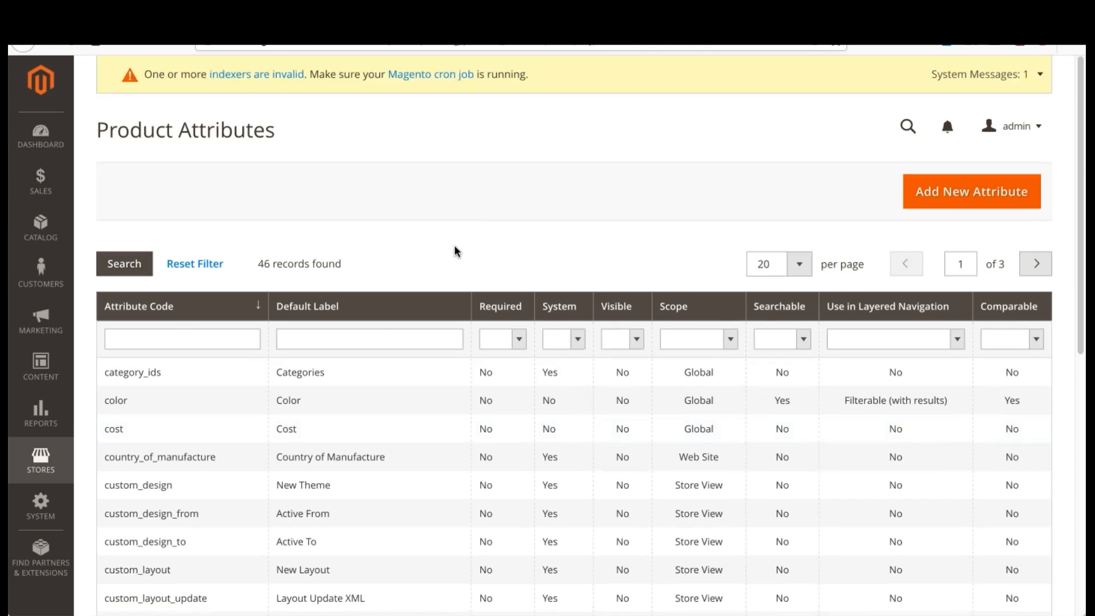
scroll(454, 250, down, 8)
scroll(198, 443, up, 10)
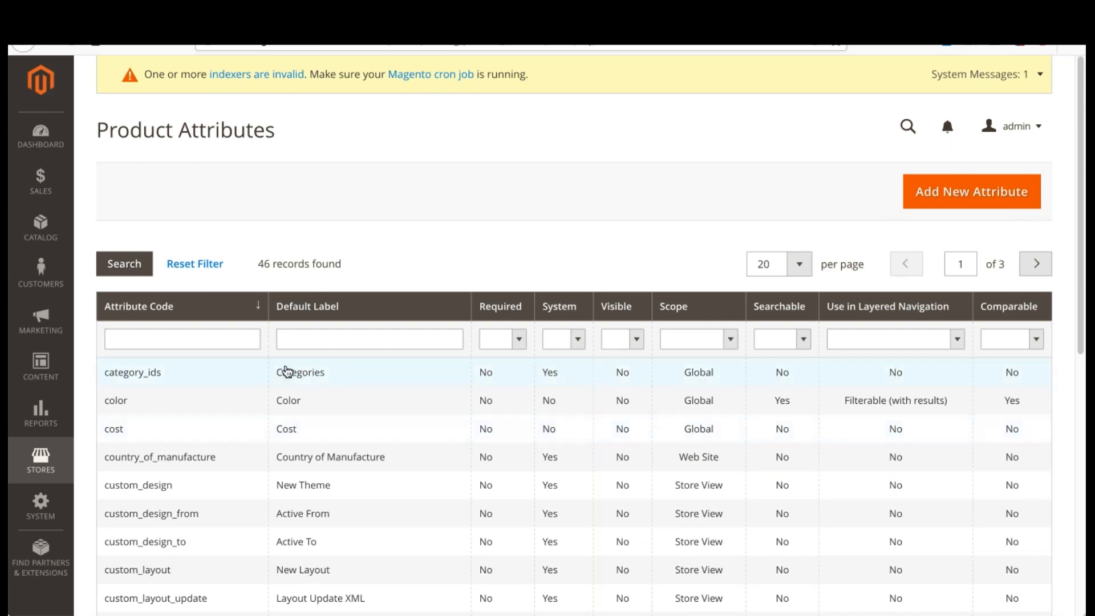
scroll(281, 405, down, 8)
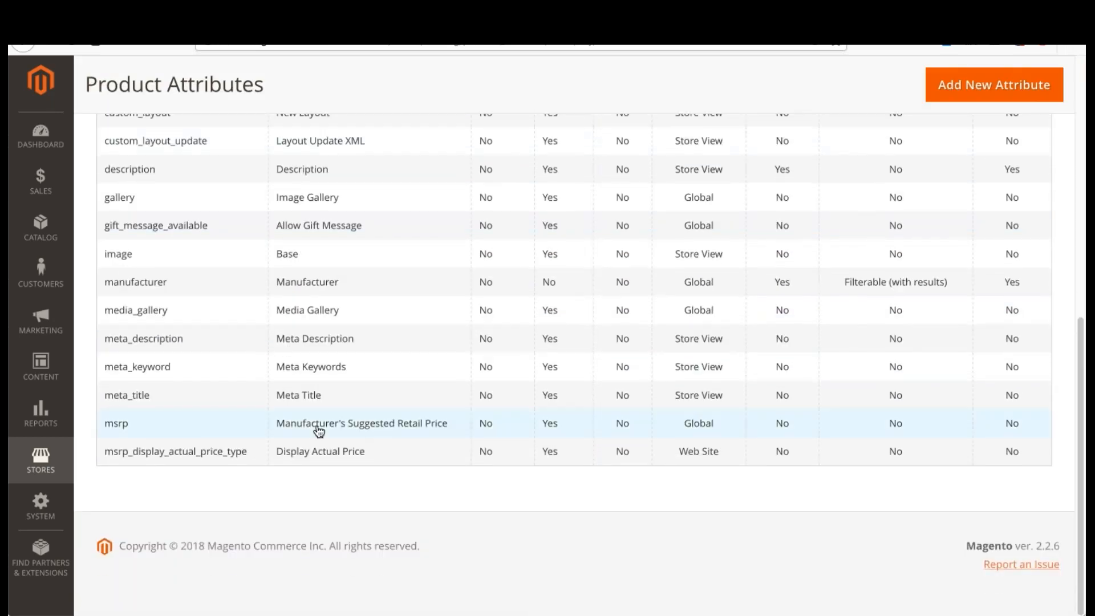
scroll(223, 454, up, 8)
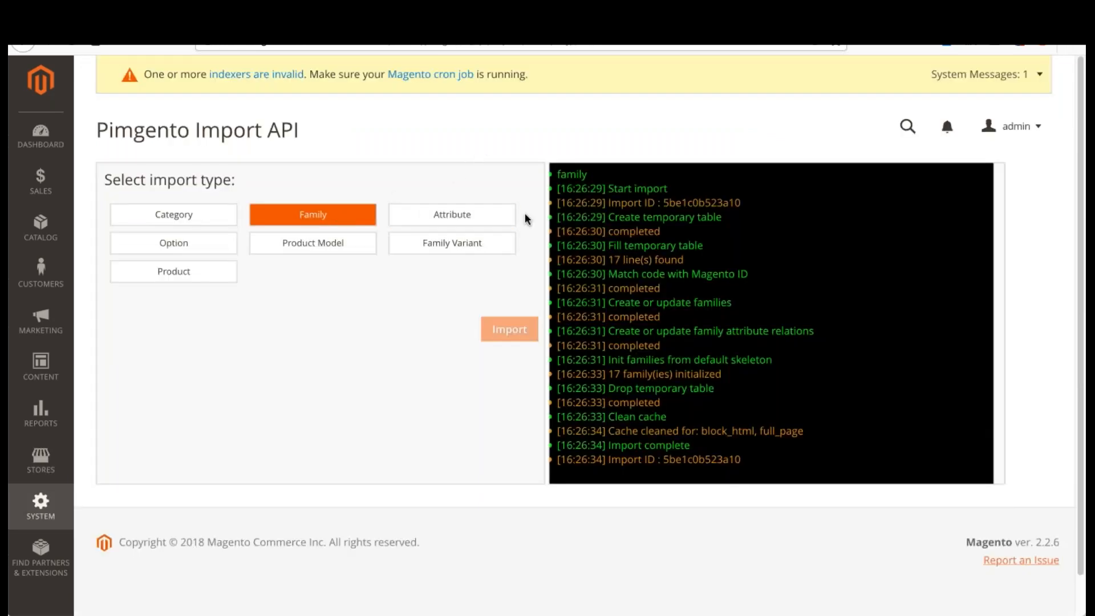
Step: Run the Pimgento import for the Attribute type and review the updated product attribute list in Magento
click(486, 217)
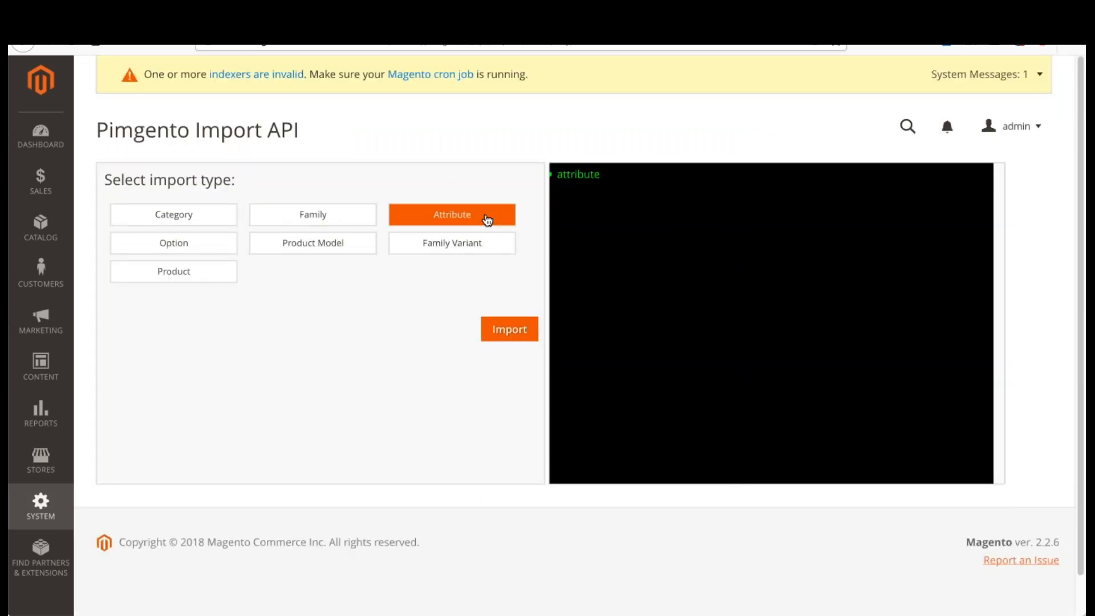
click(527, 332)
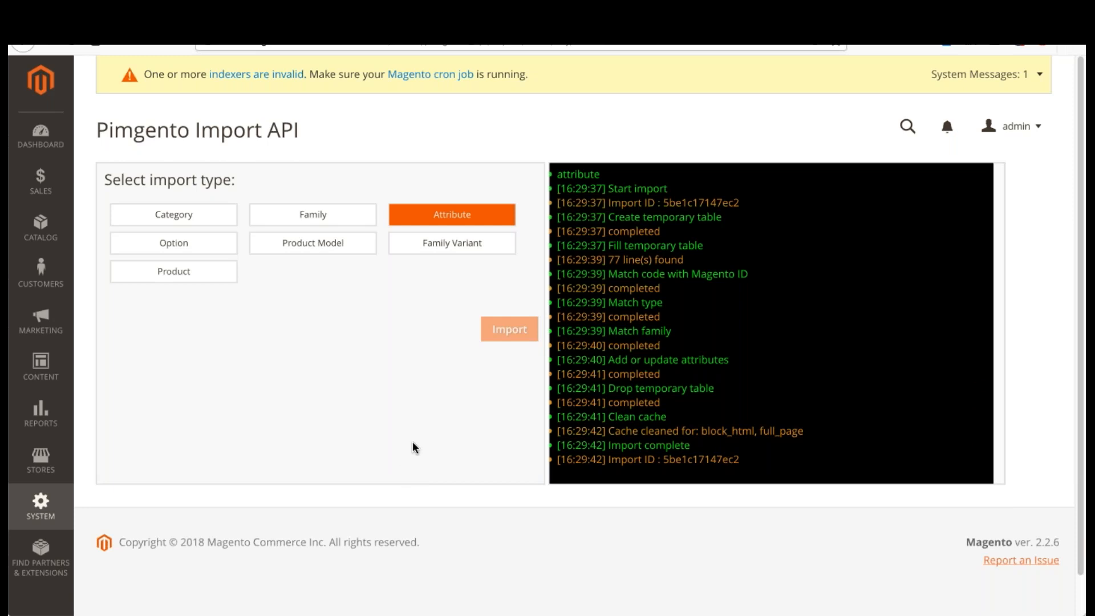
click(544, 14)
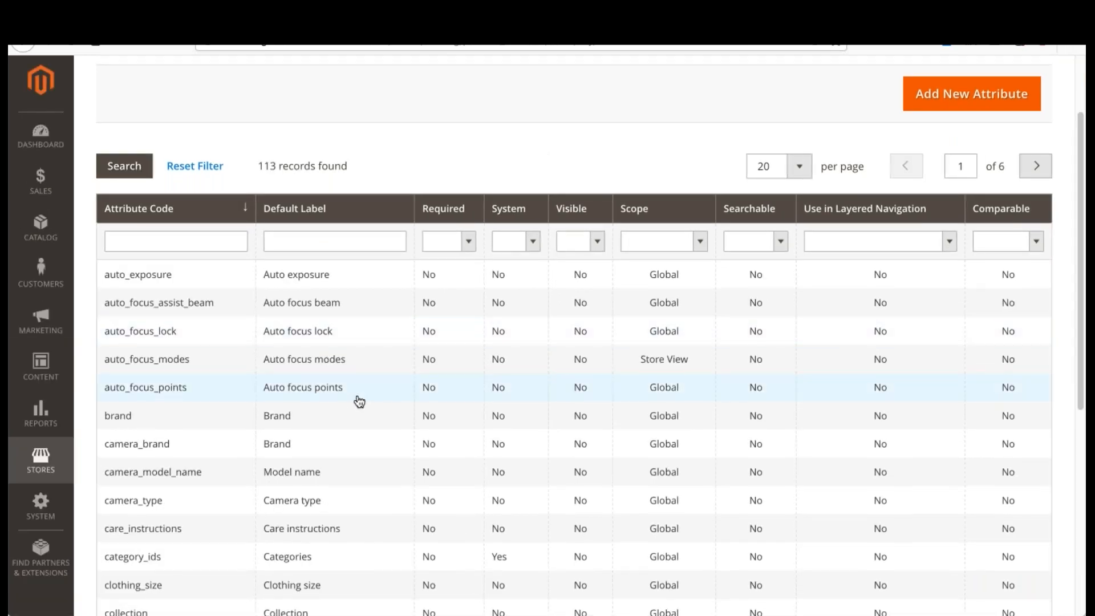
scroll(318, 312, down, 4)
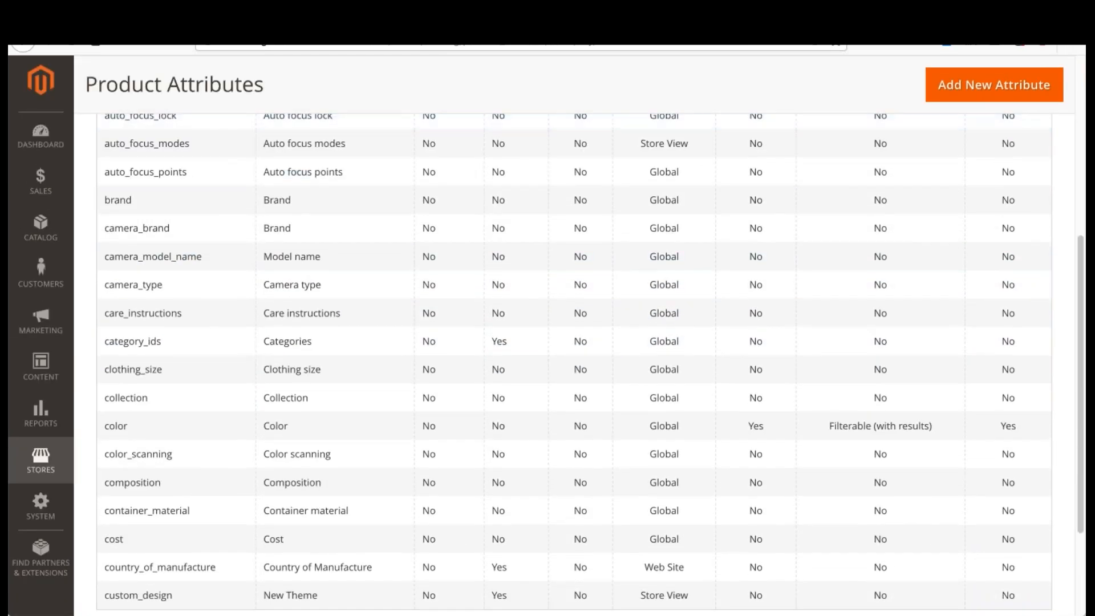
scroll(337, 288, up, 4)
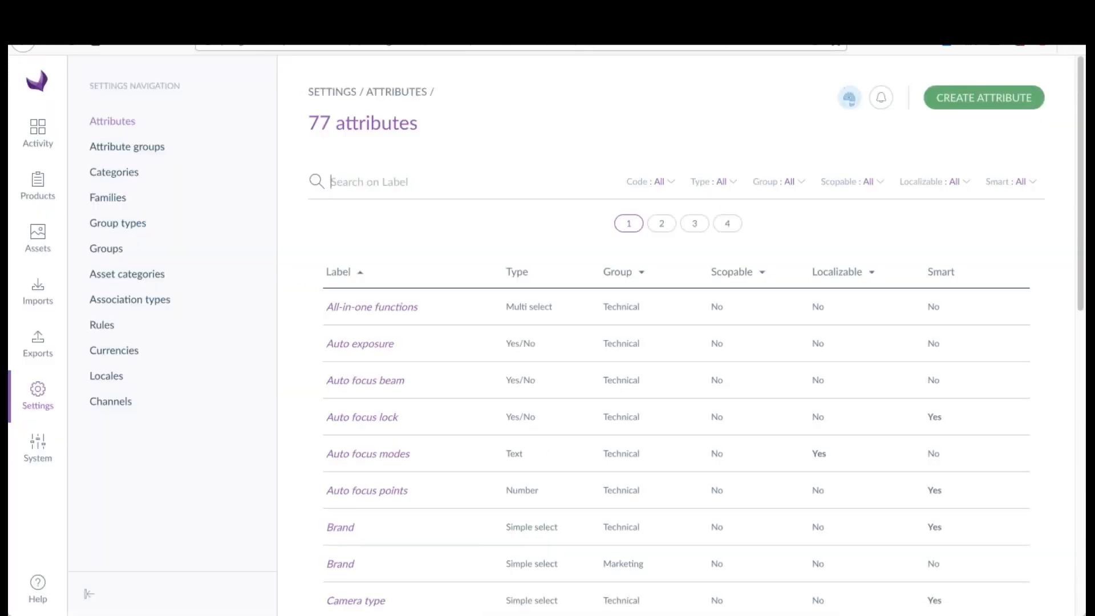
Step: Open the Camera type attribute in Akeneo and examine its properties
click(368, 501)
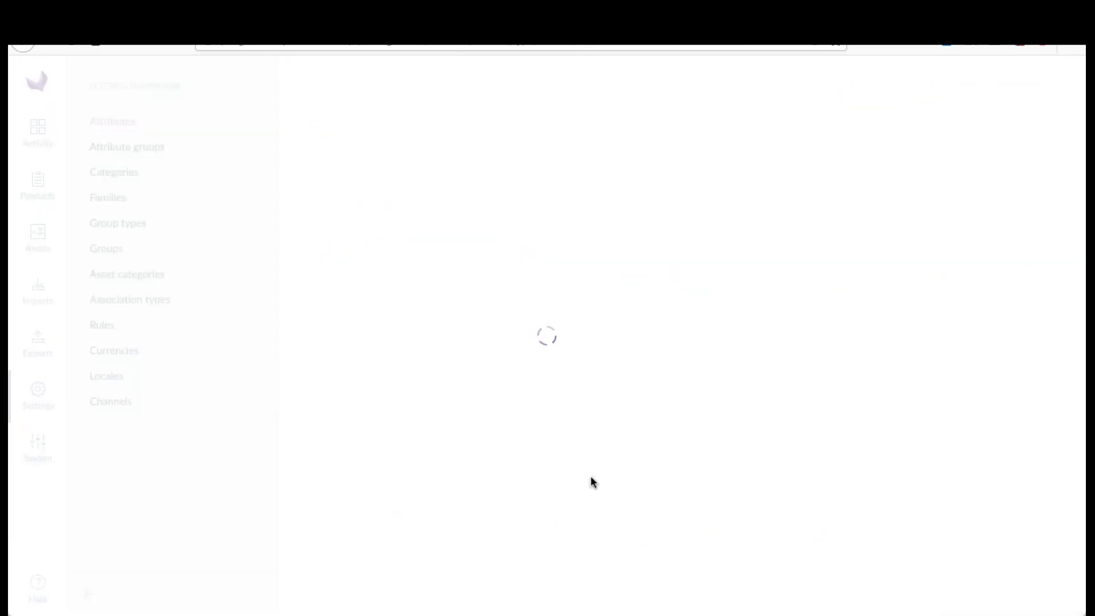
scroll(654, 305, down, 5)
scroll(654, 305, up, 5)
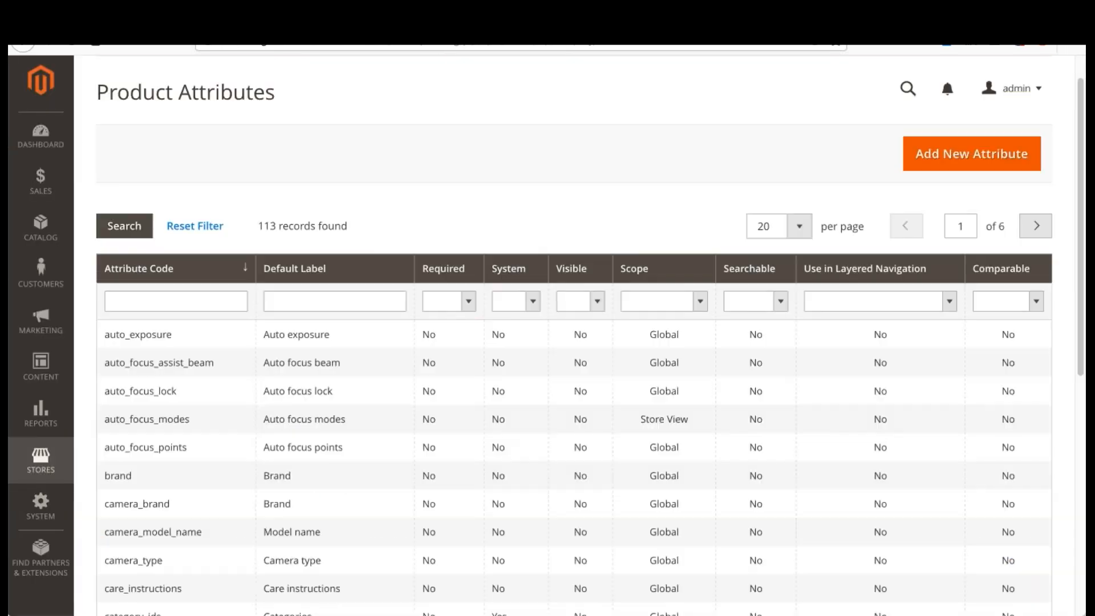
Step: Open the camera_type attribute in Magento's product attributes and examine its input type and option values
scroll(208, 462, down, 2)
click(210, 466)
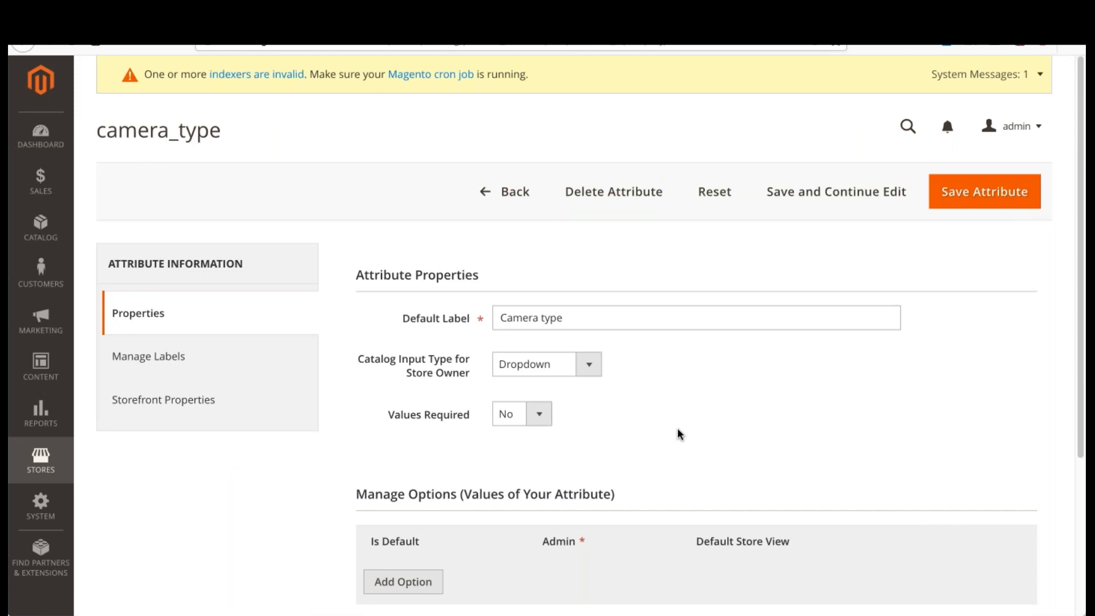
scroll(587, 386, down, 1)
scroll(644, 365, down, 1)
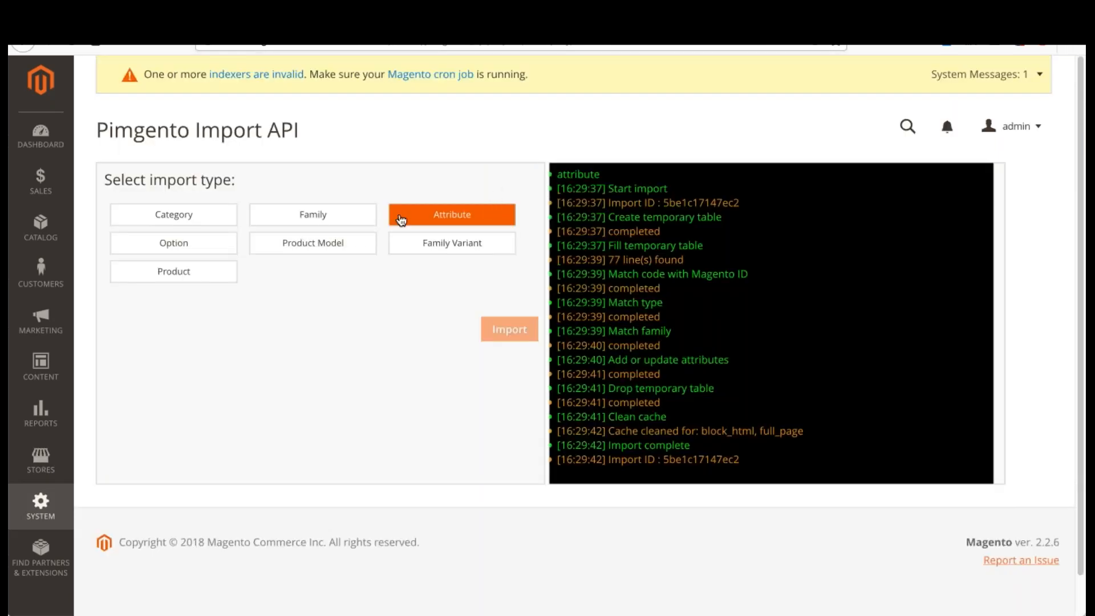
Step: View the options defined for the Camera type attribute in Akeneo
click(174, 244)
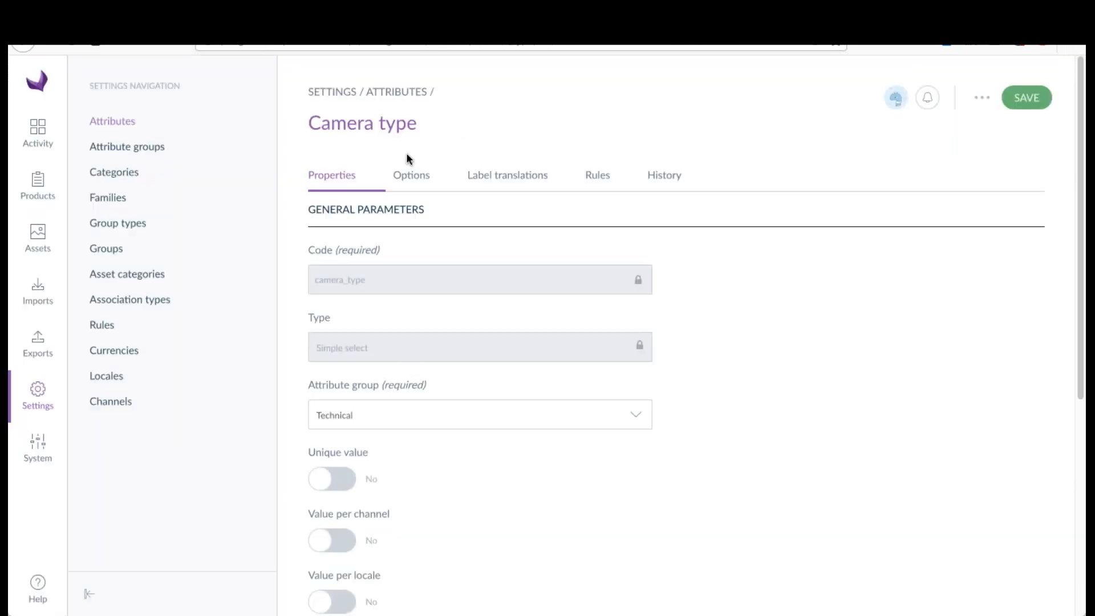
click(414, 178)
scroll(454, 368, down, 1)
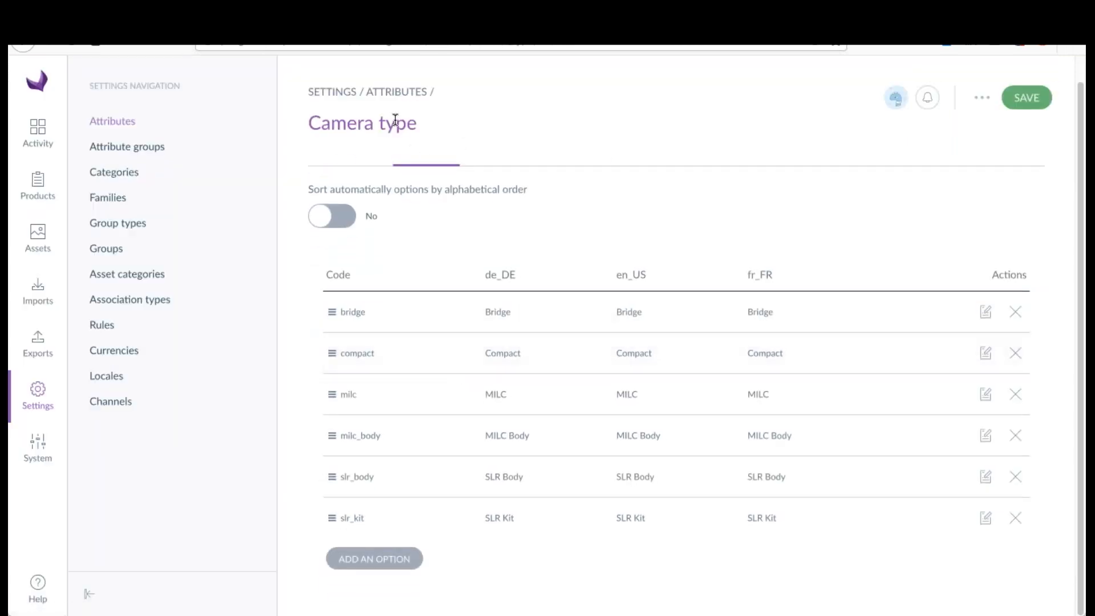
scroll(353, 121, up, 1)
scroll(449, 246, down, 1)
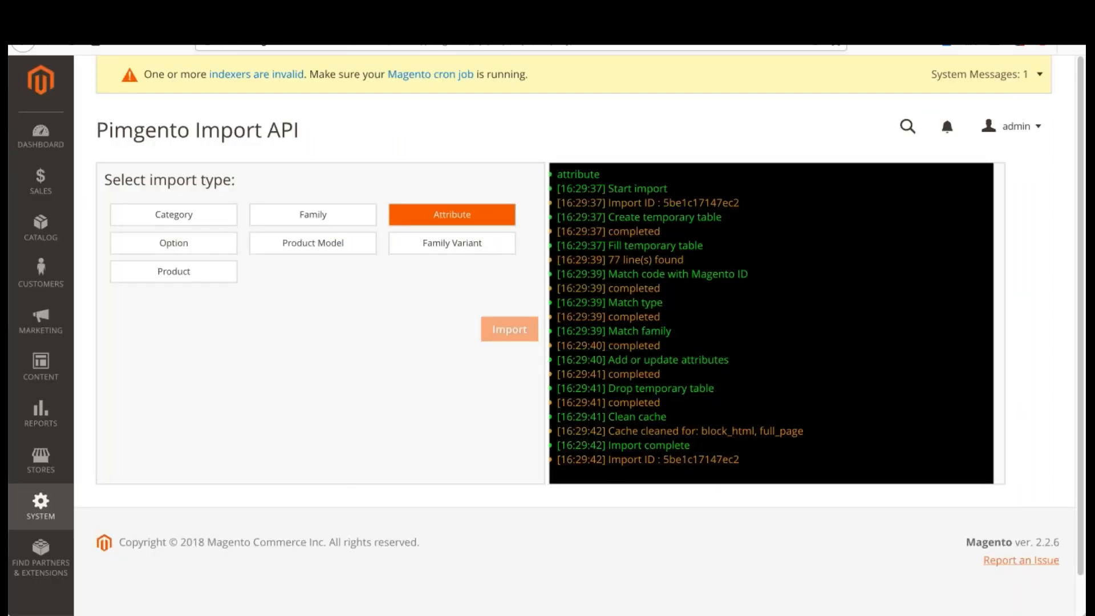
Step: Run the Pimgento import for the Option type and check the option values on Magento's reloaded camera_type attribute
click(194, 246)
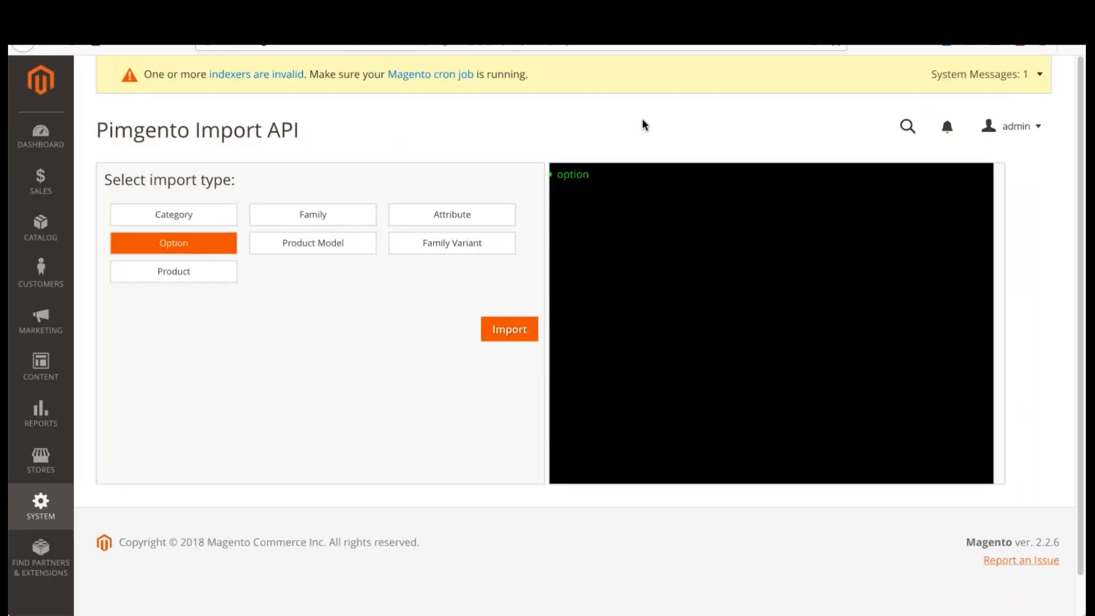
click(515, 341)
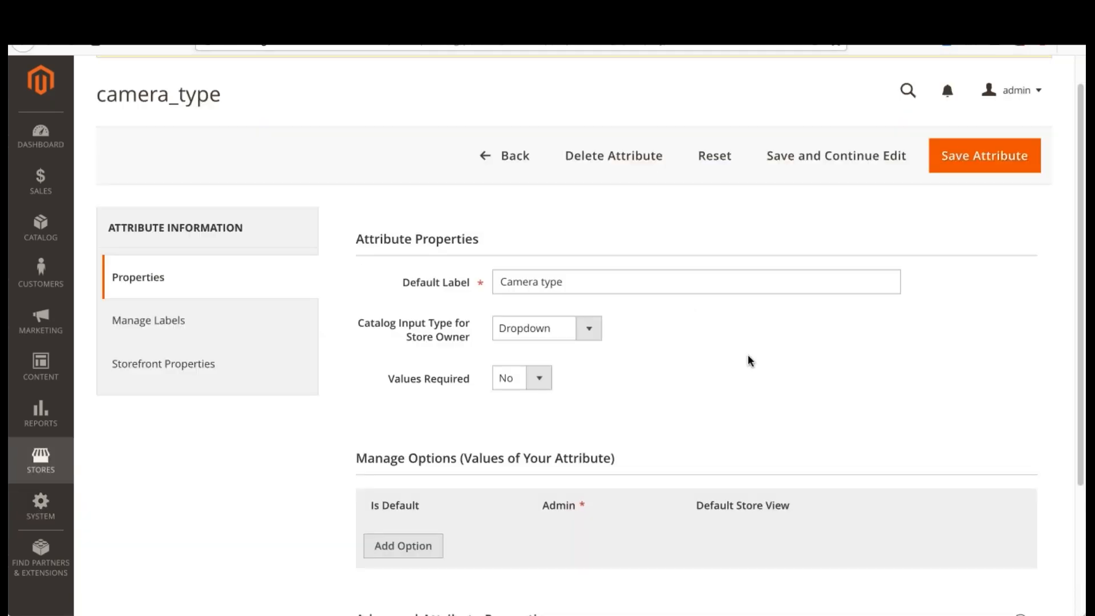
key(F5)
scroll(750, 359, down, 4)
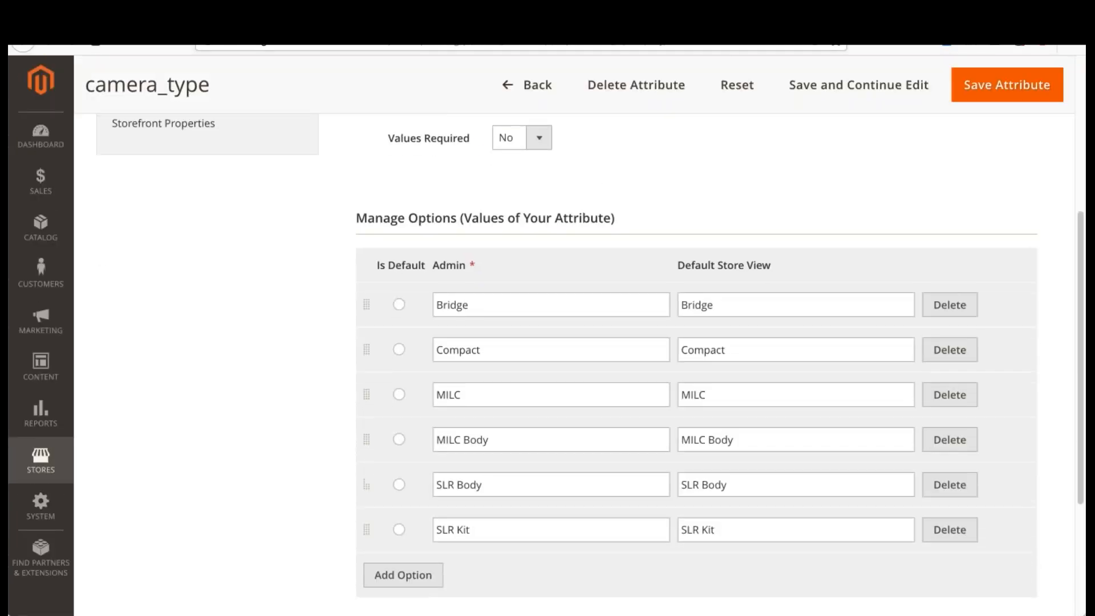
scroll(746, 357, down, 2)
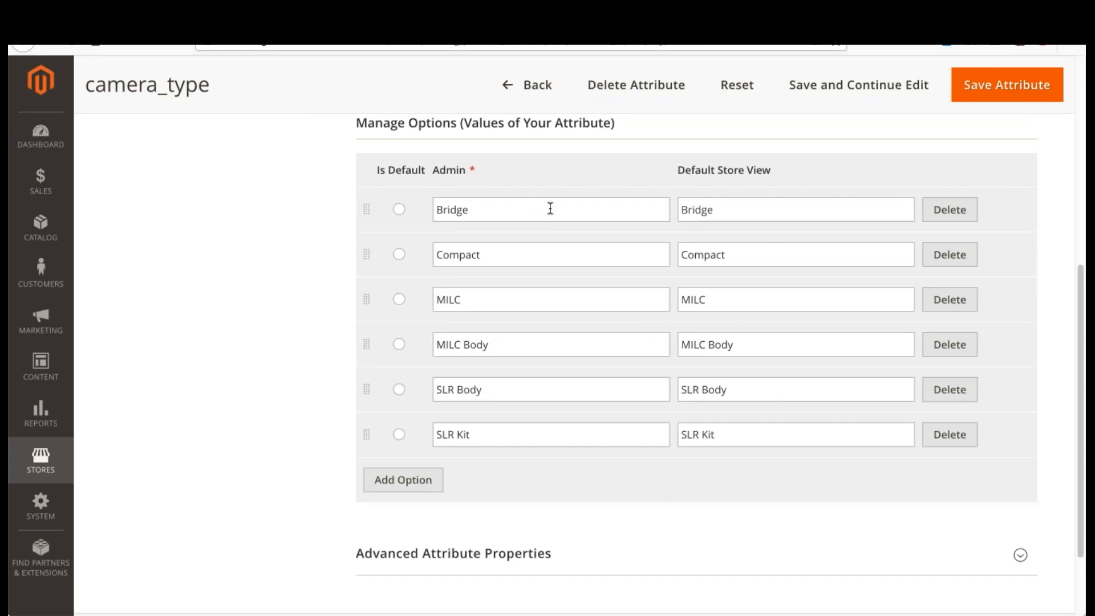
scroll(602, 454, up, 4)
scroll(604, 446, up, 1)
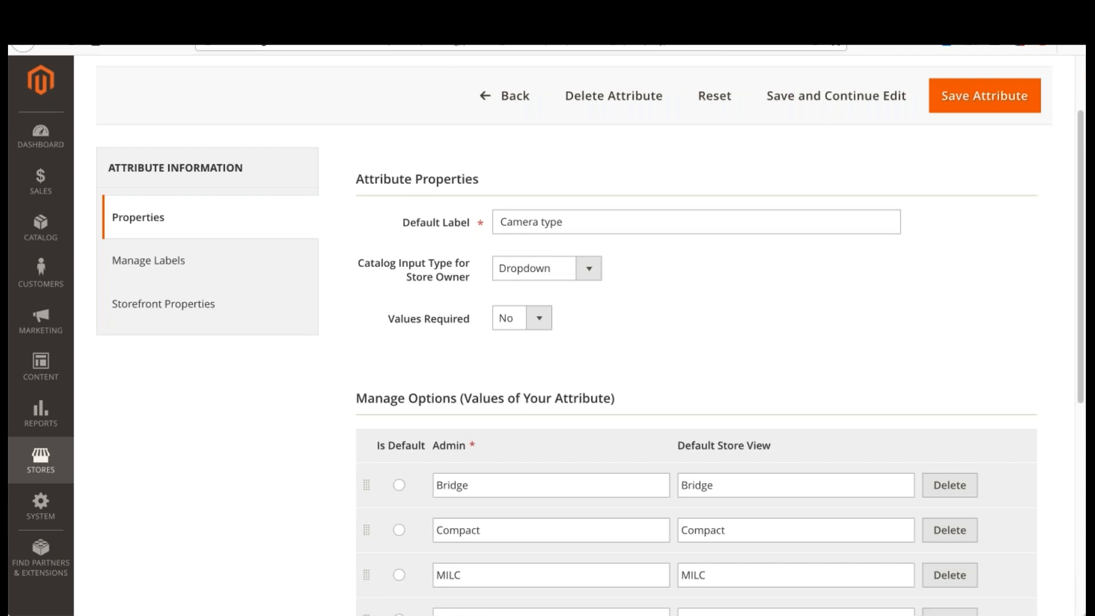
Step: Open the Pimgento log from Magento's system settings and check the status of the attribute and option imports
click(41, 459)
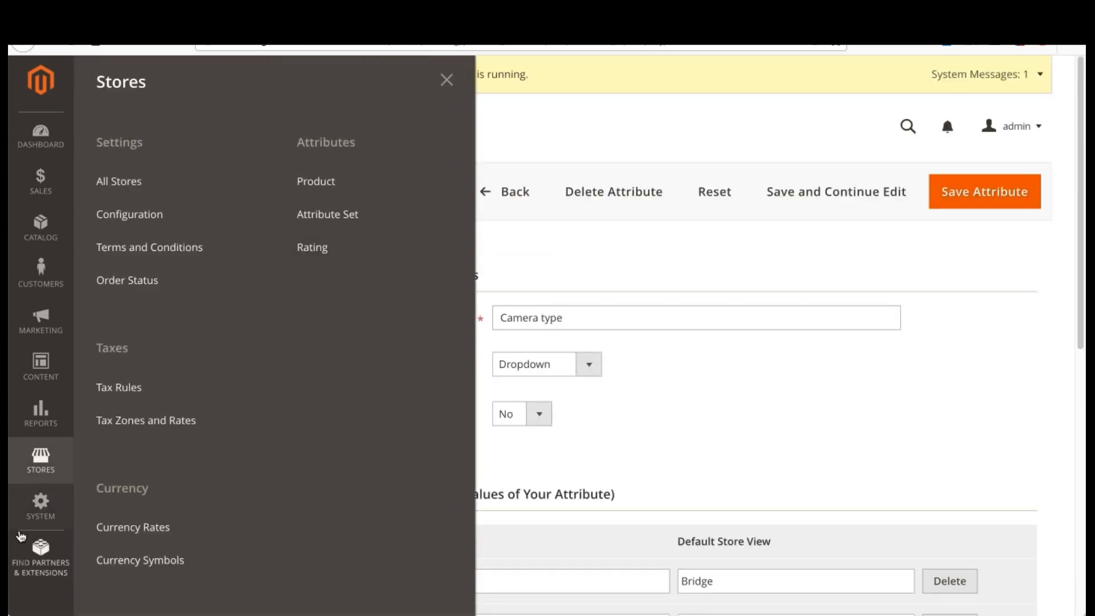
click(40, 505)
click(315, 571)
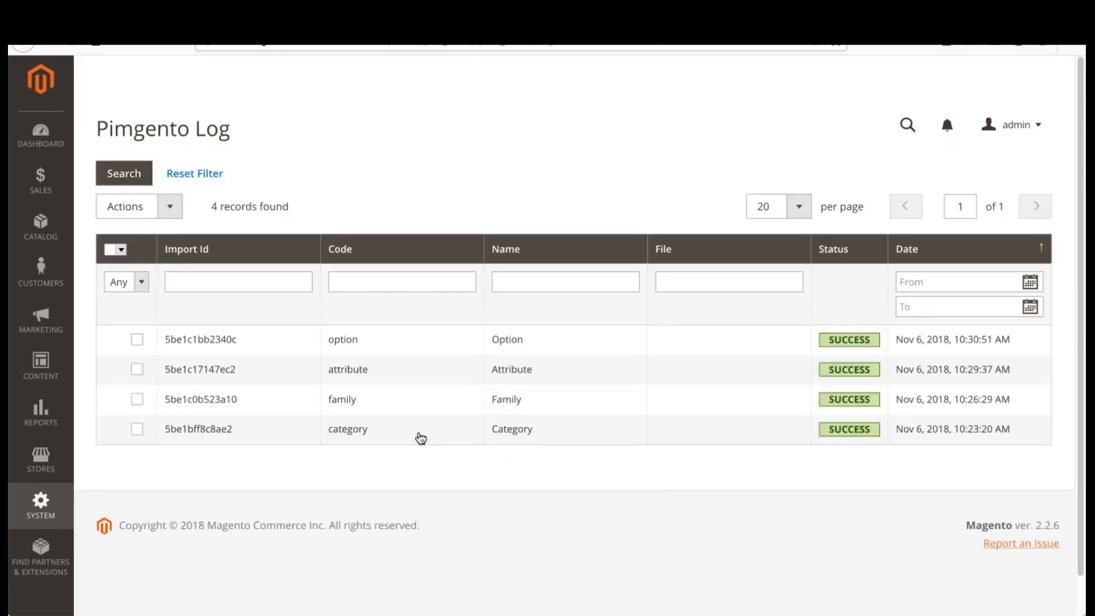
scroll(447, 454, down, 1)
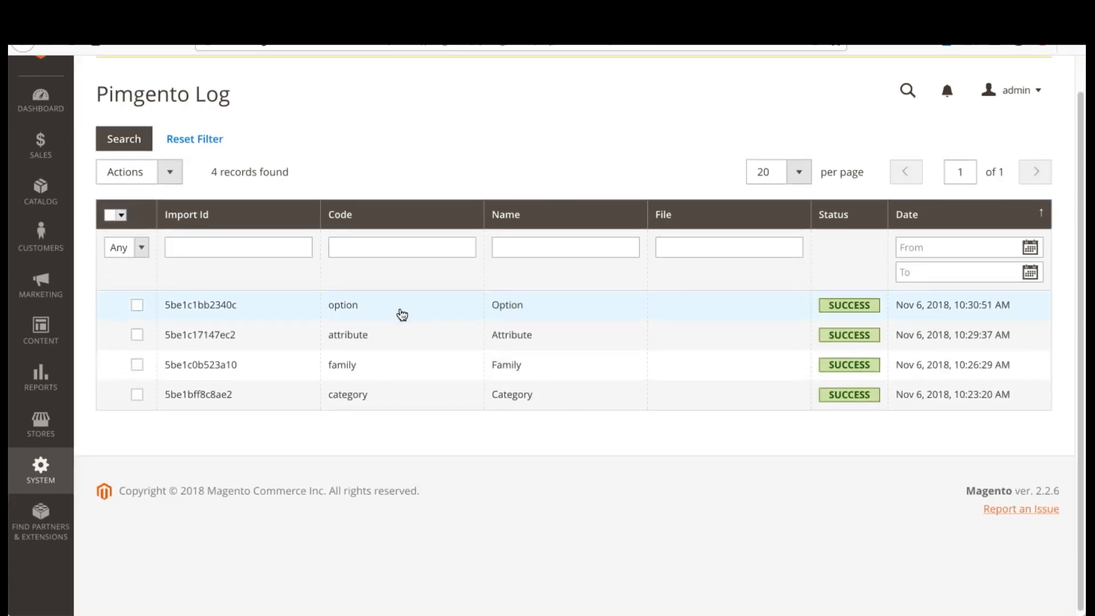
scroll(539, 377, up, 1)
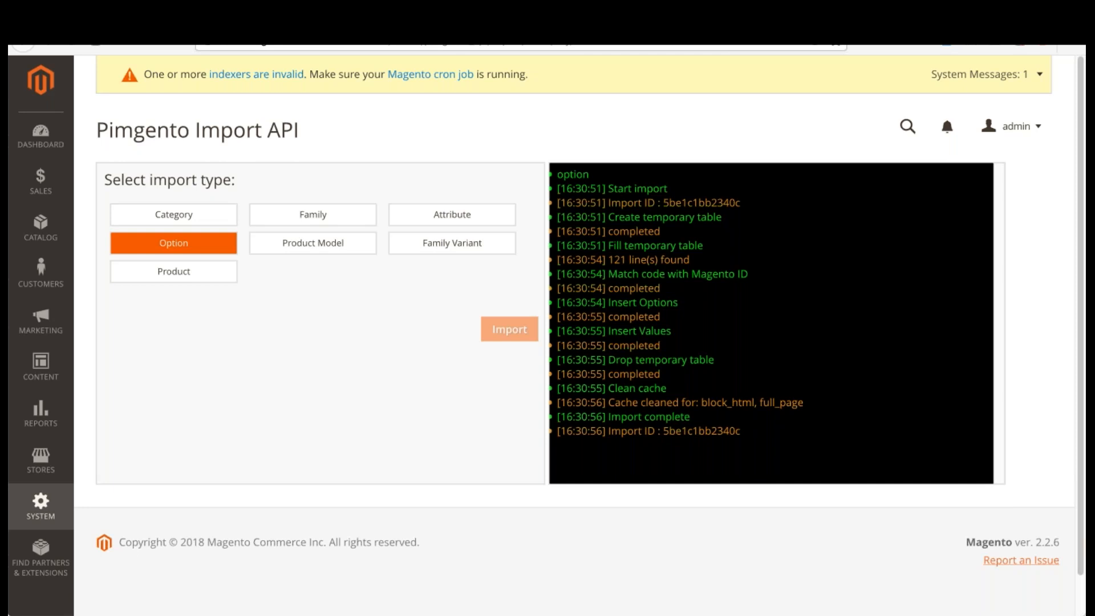
Step: Run the Pimgento import for the Product Model type
click(337, 251)
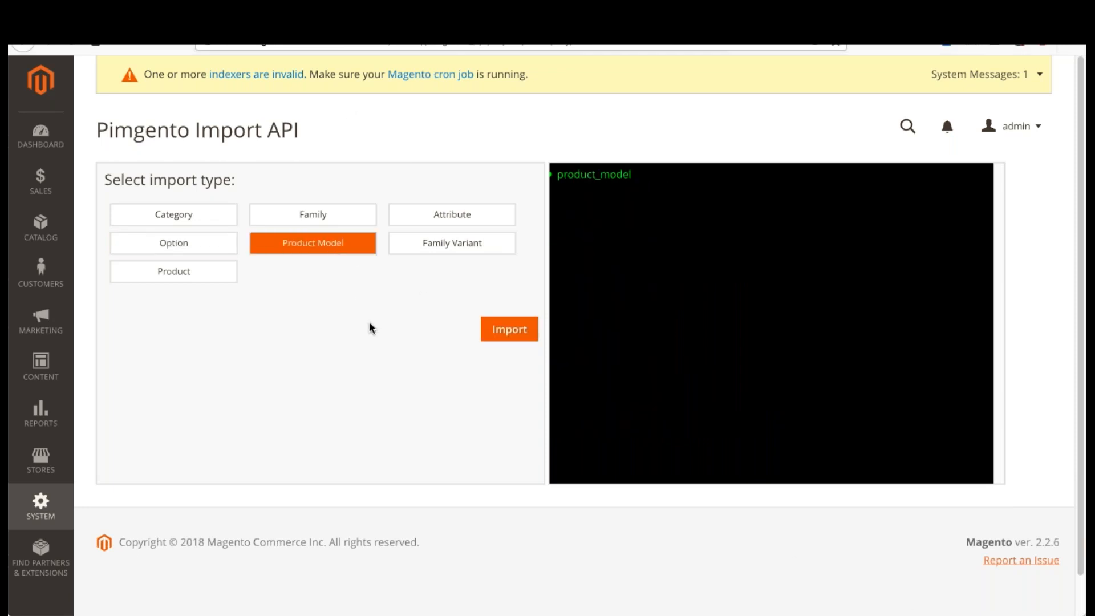
click(505, 332)
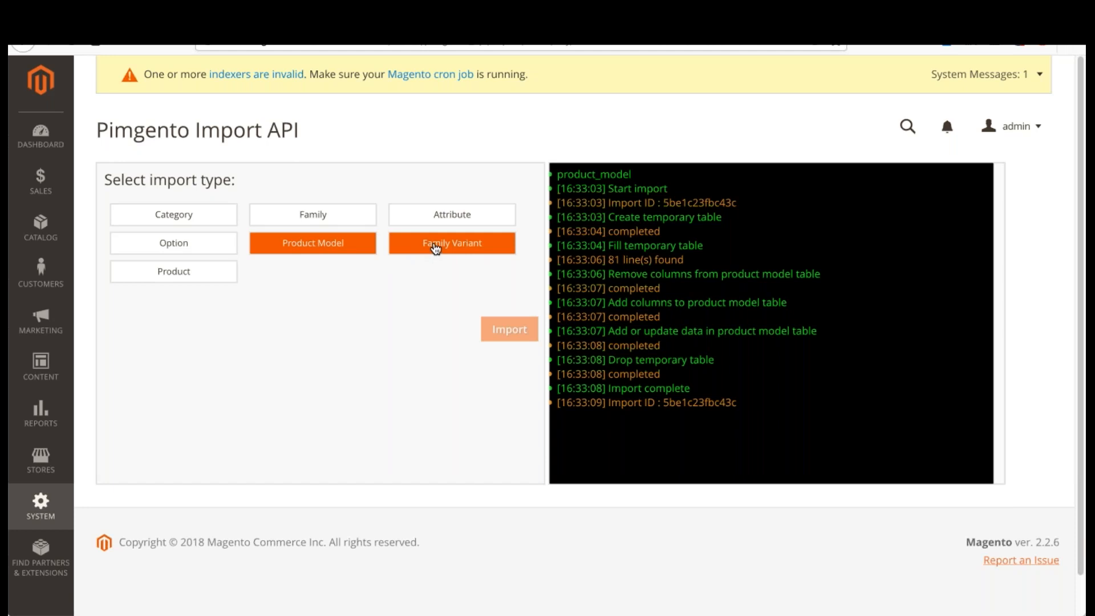
Step: Run the Pimgento import for the Family Variant type
click(435, 247)
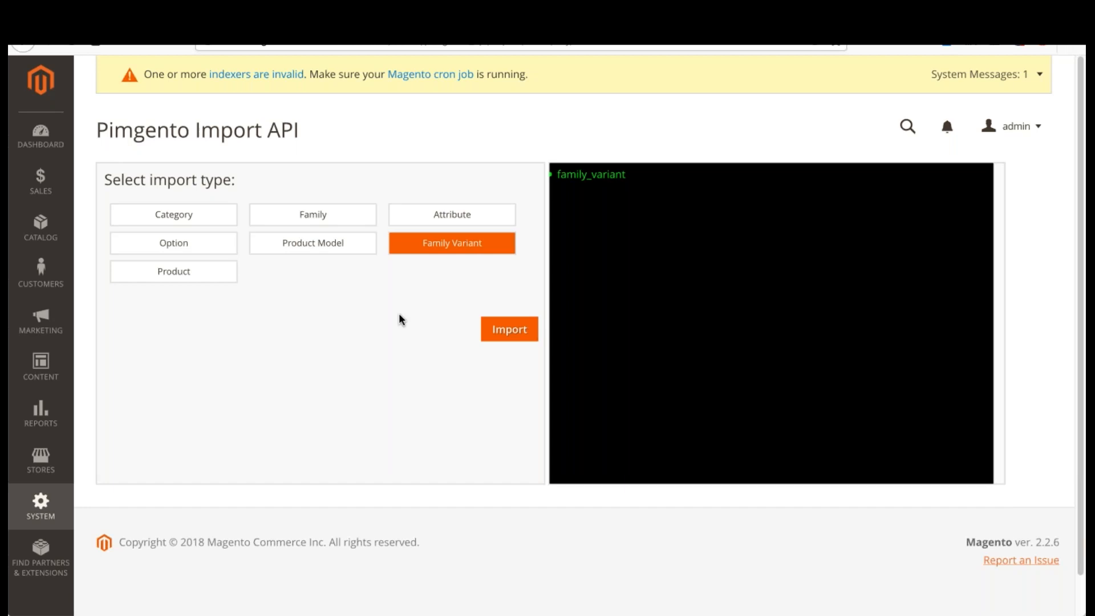
click(496, 334)
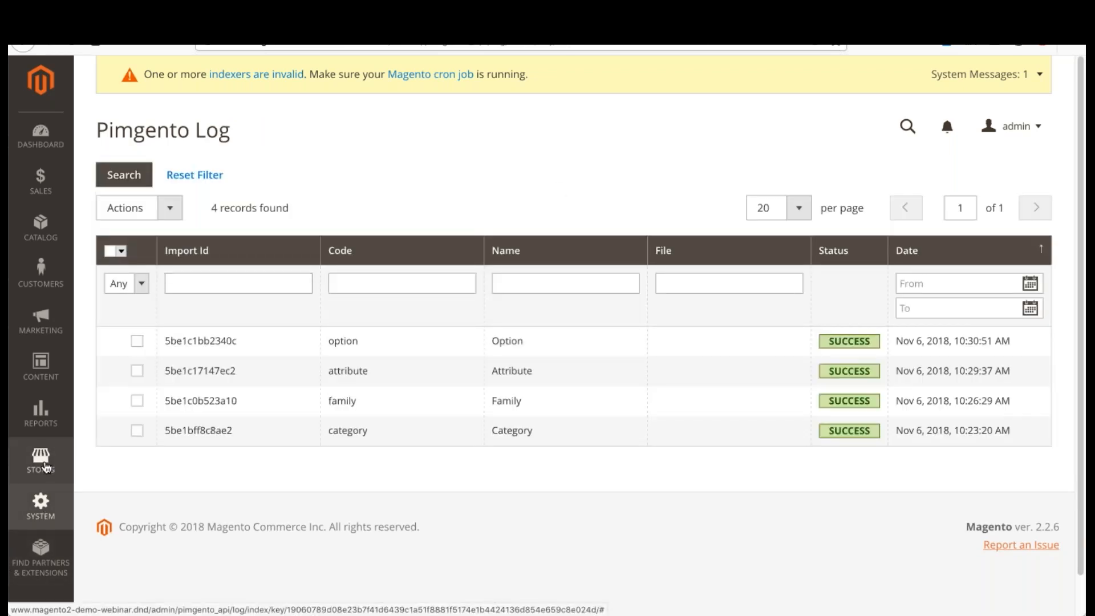
Step: Open the Pimgento section of Magento's store configuration, under the Catalog settings
click(46, 467)
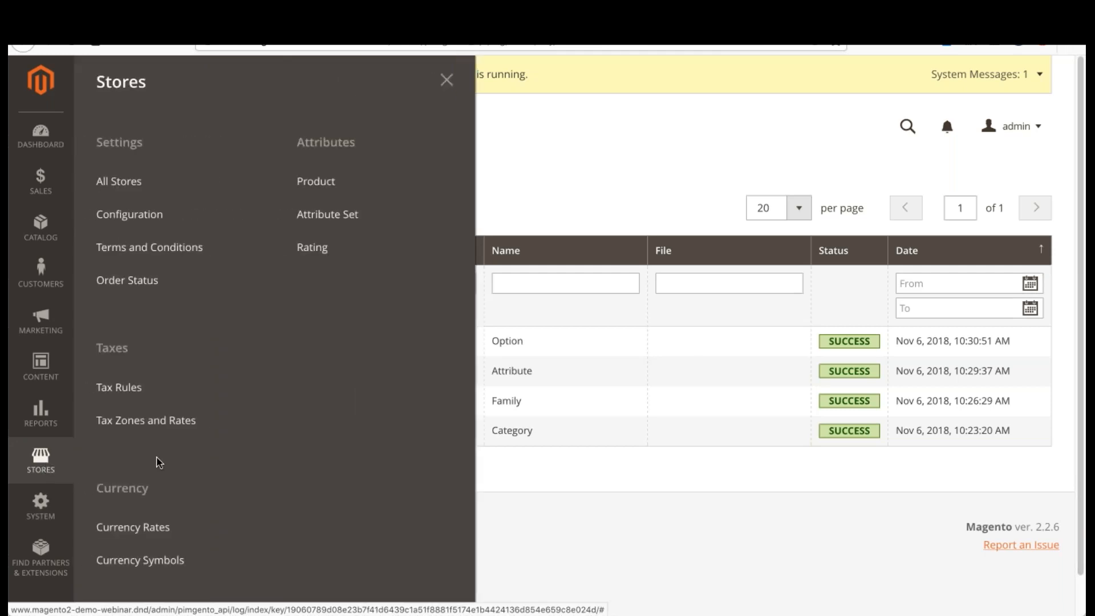
click(40, 505)
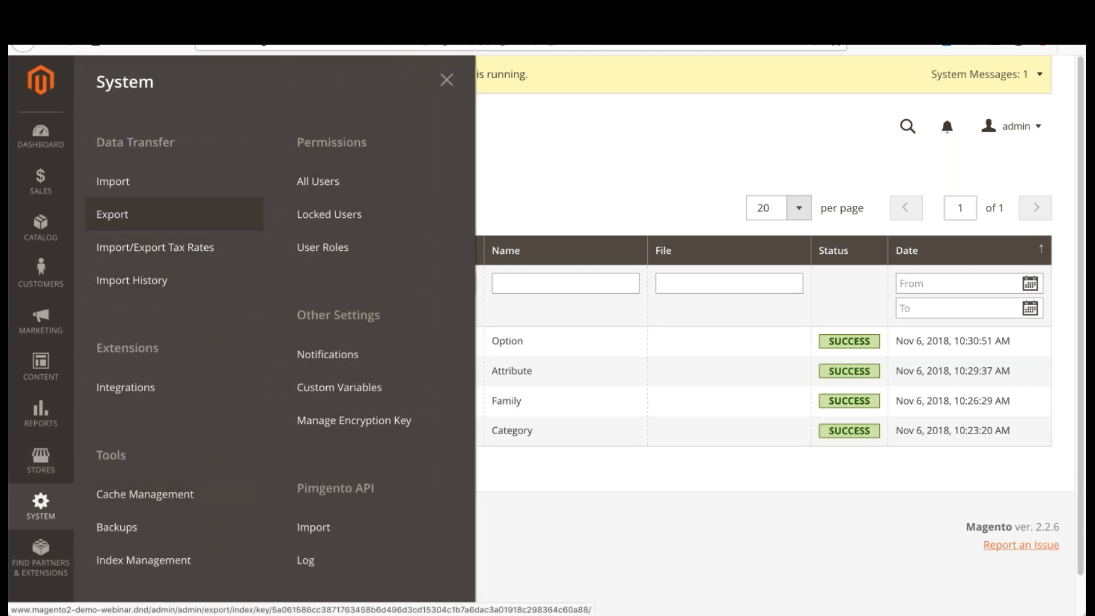
click(40, 460)
click(141, 213)
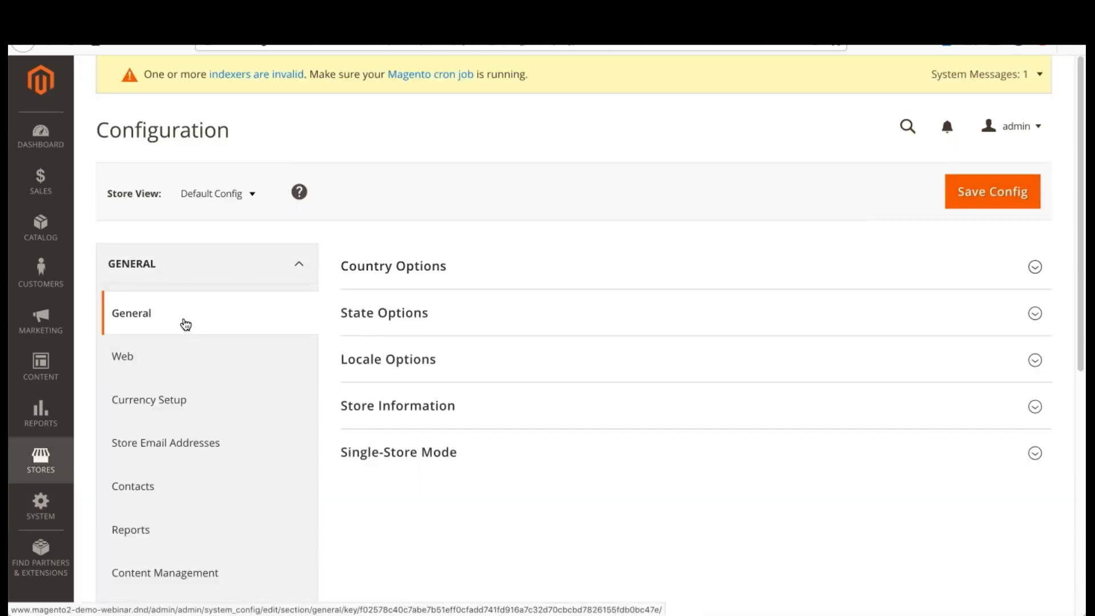
scroll(189, 323, down, 5)
click(219, 320)
scroll(220, 320, down, 2)
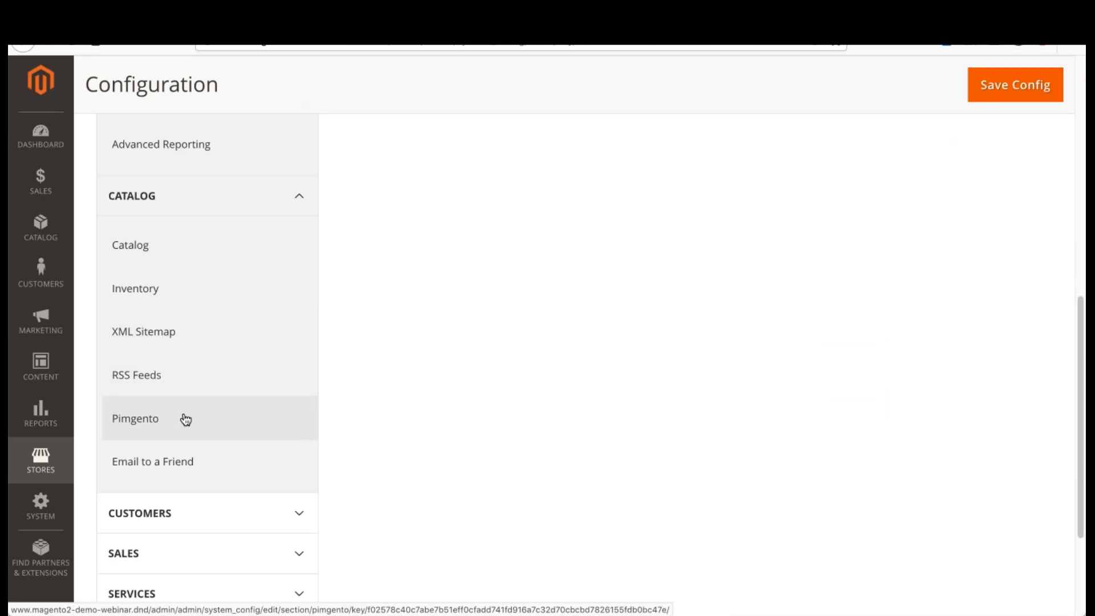
click(181, 421)
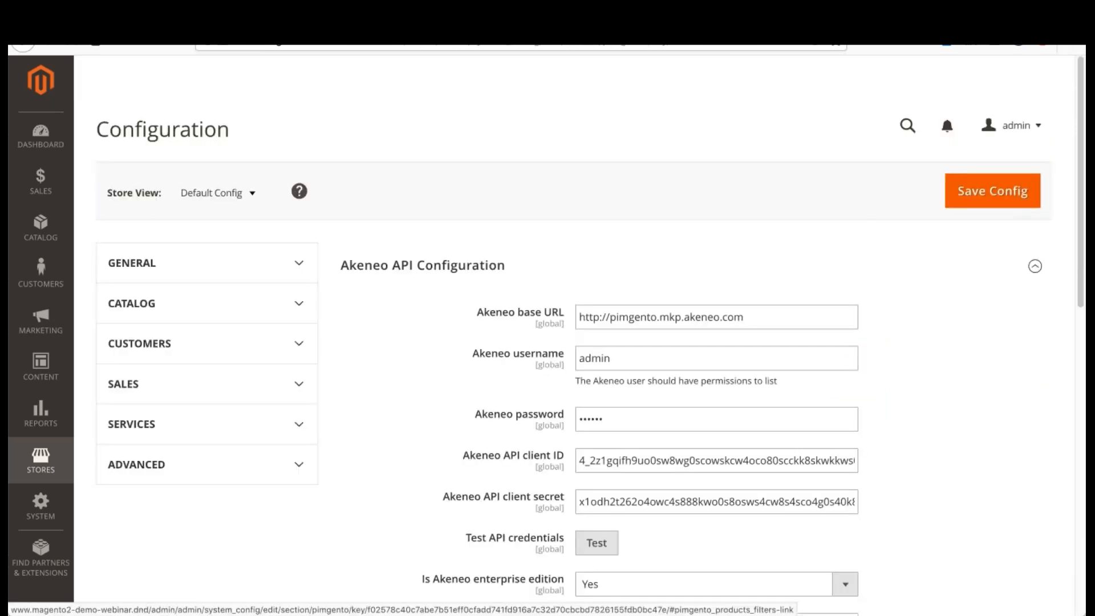
Step: Collapse the Attributes and Akeneo API Configuration sections of the Pimgento configuration
scroll(667, 298, down, 8)
scroll(667, 297, down, 3)
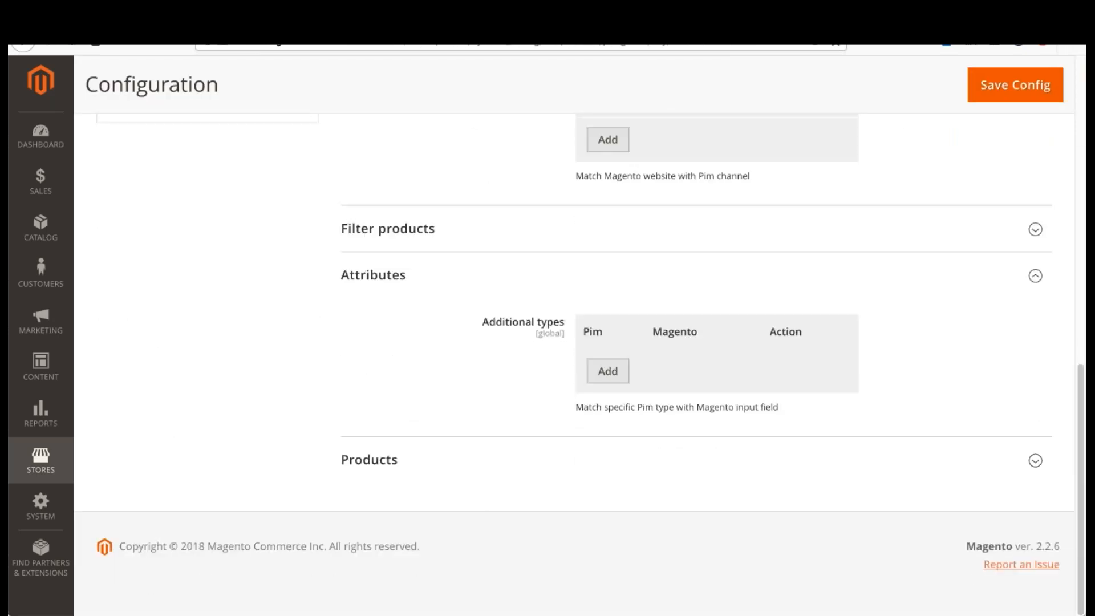
click(371, 276)
scroll(409, 262, up, 10)
click(405, 194)
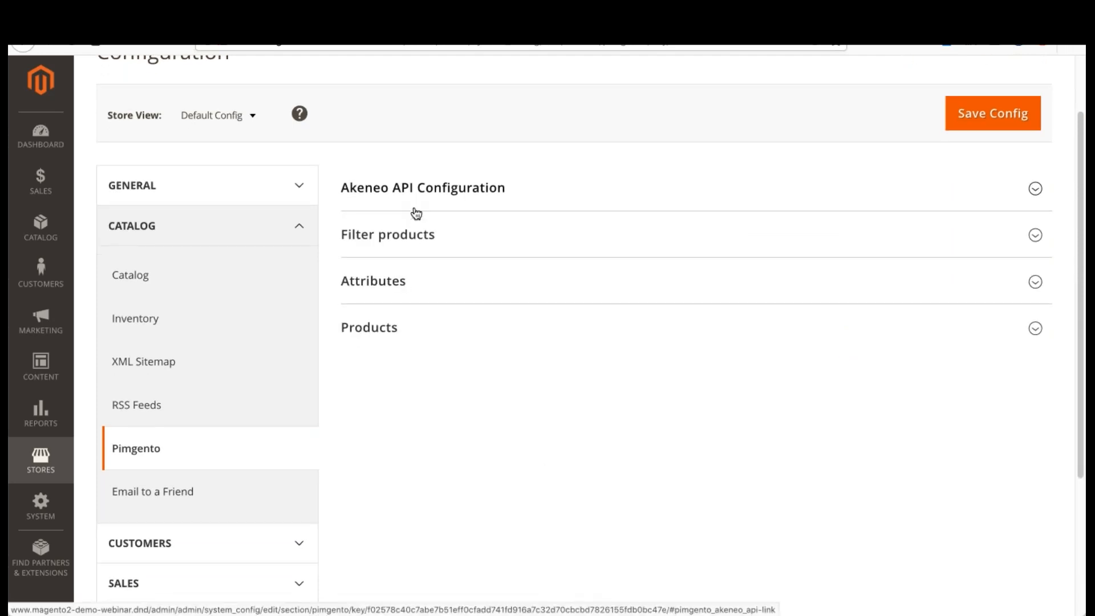
scroll(417, 210, down, 1)
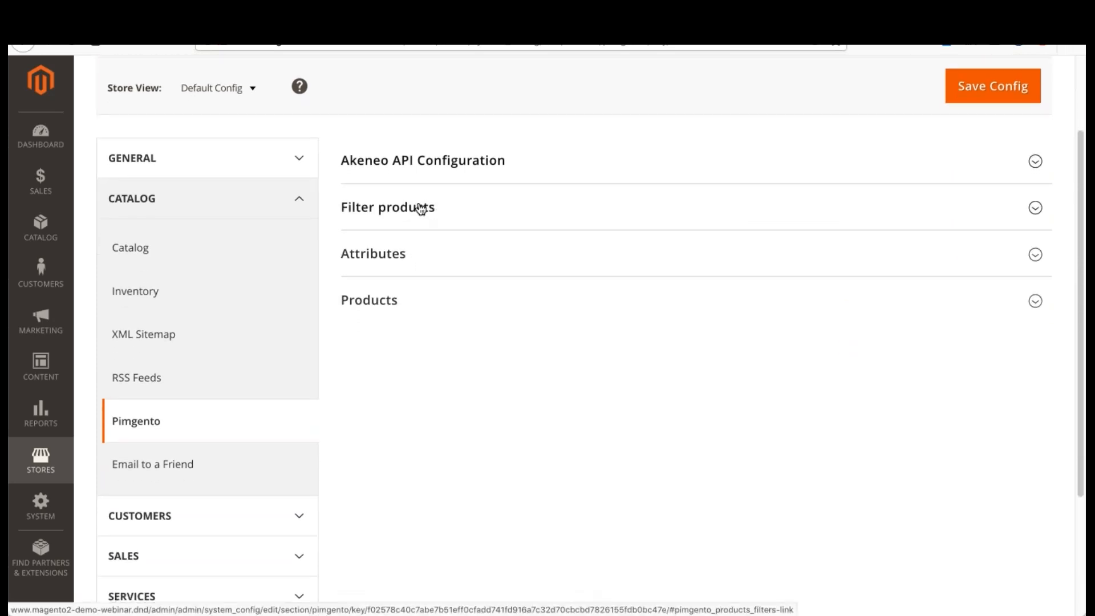
Step: Expand the Filter products section and review its mode, completeness, channel, status and updated settings
click(494, 207)
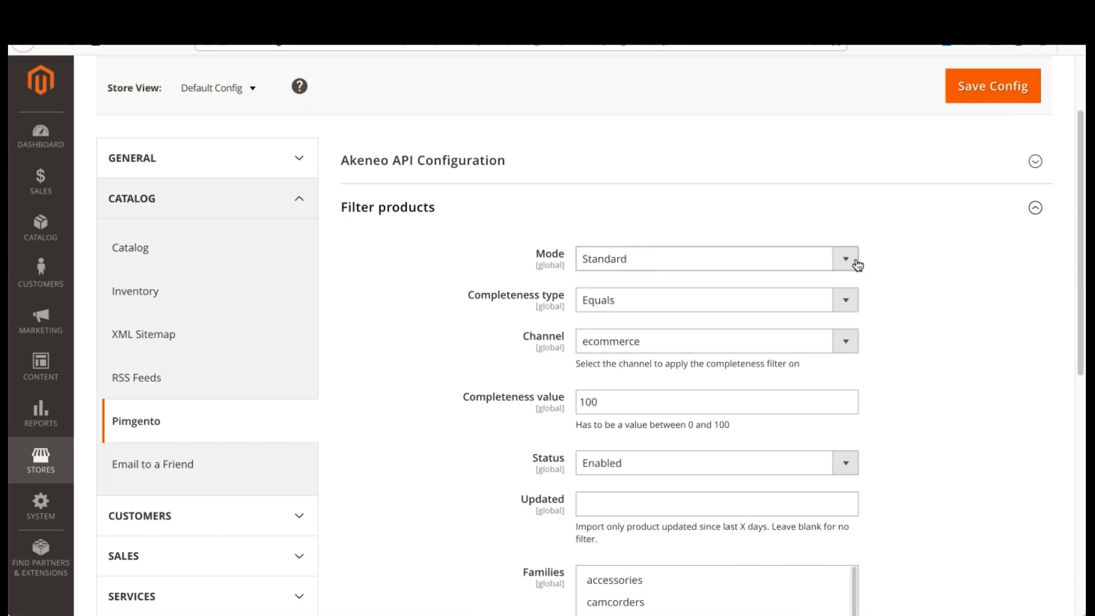
scroll(908, 257, down, 2)
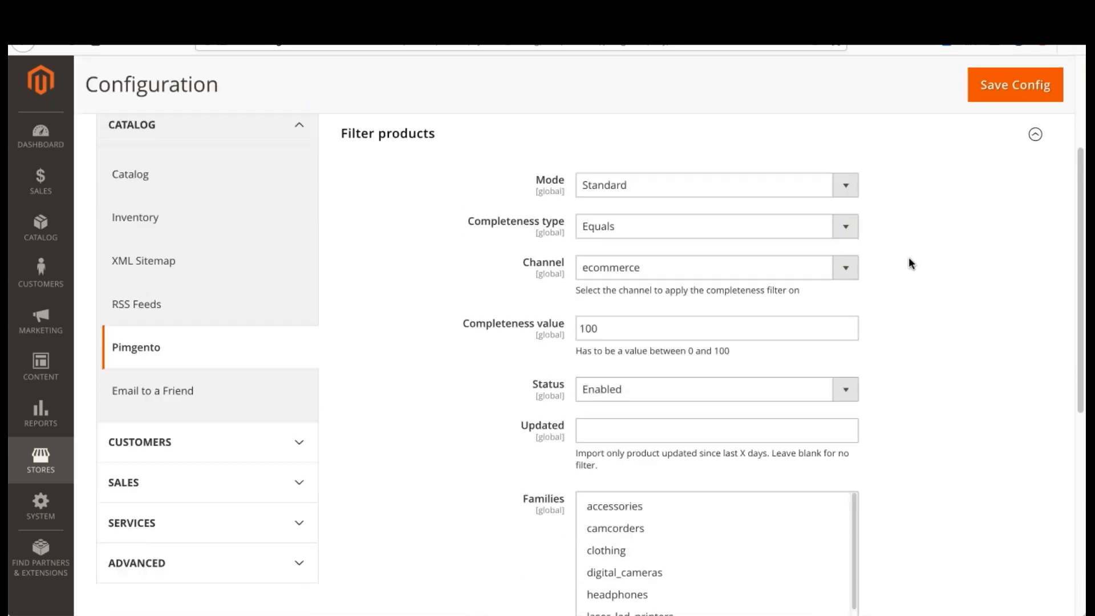
scroll(909, 257, up, 2)
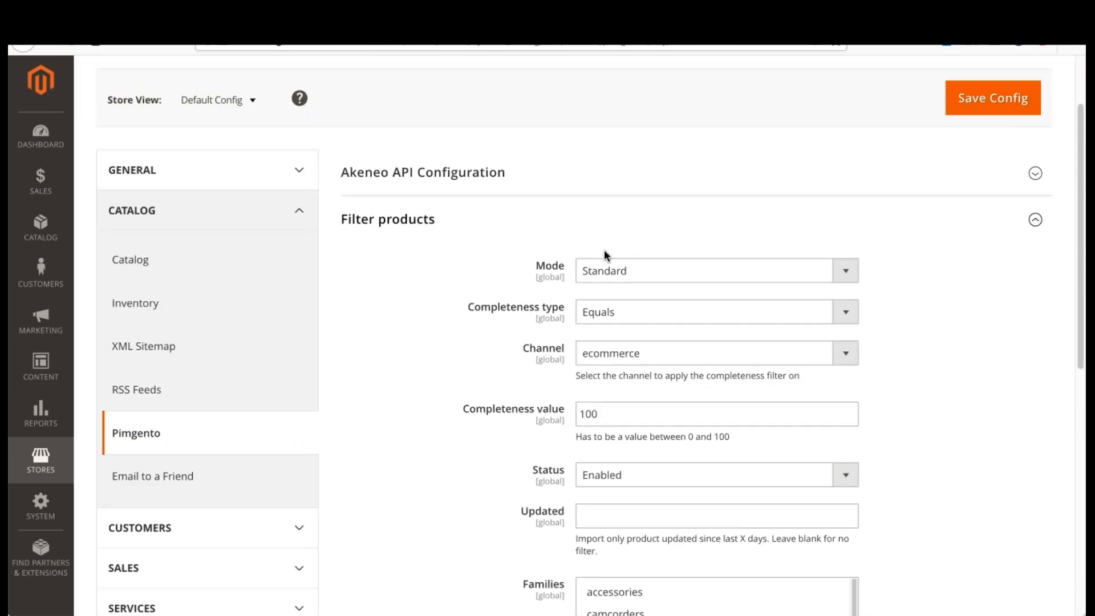
scroll(625, 258, down, 1)
scroll(624, 261, down, 1)
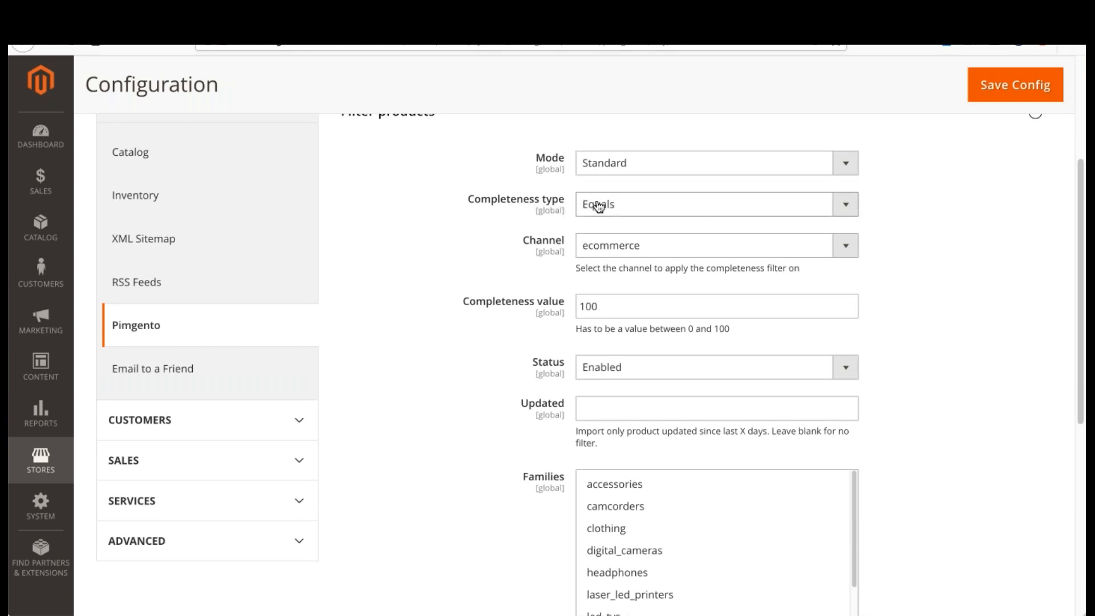
scroll(637, 201, down, 1)
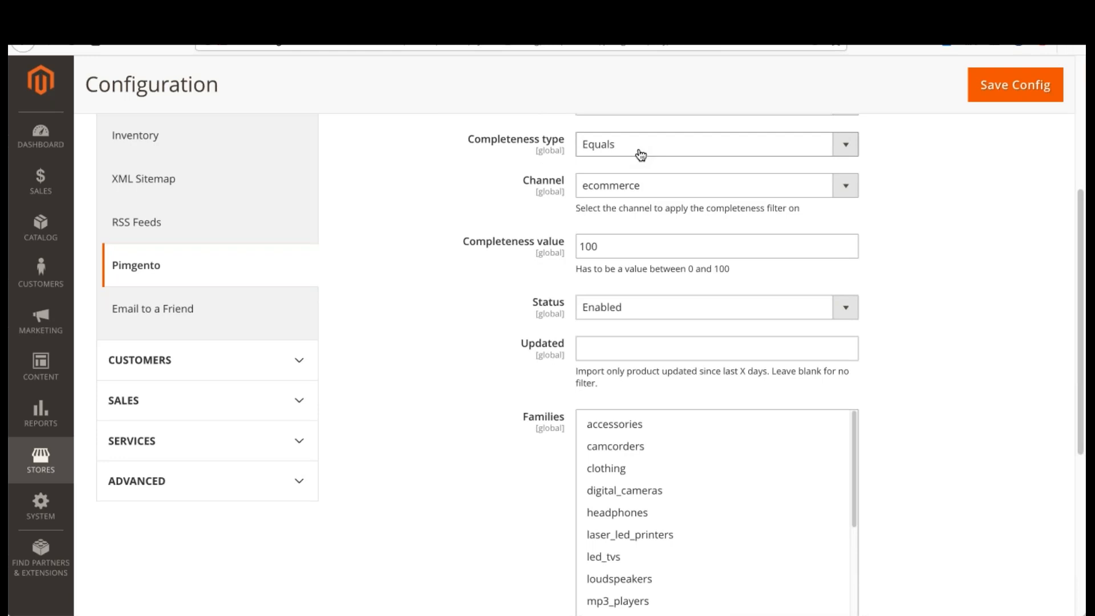
scroll(635, 153, up, 2)
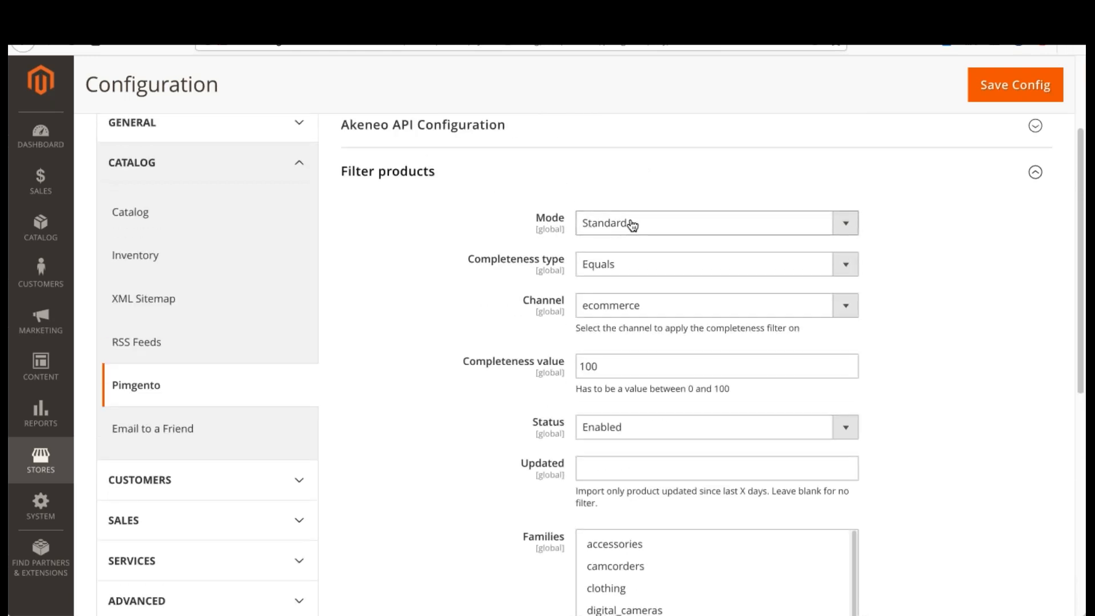
Step: Try the Advanced product filter mode, look at its JSON query field and example, and return the mode to Standard
click(714, 231)
click(741, 249)
click(923, 272)
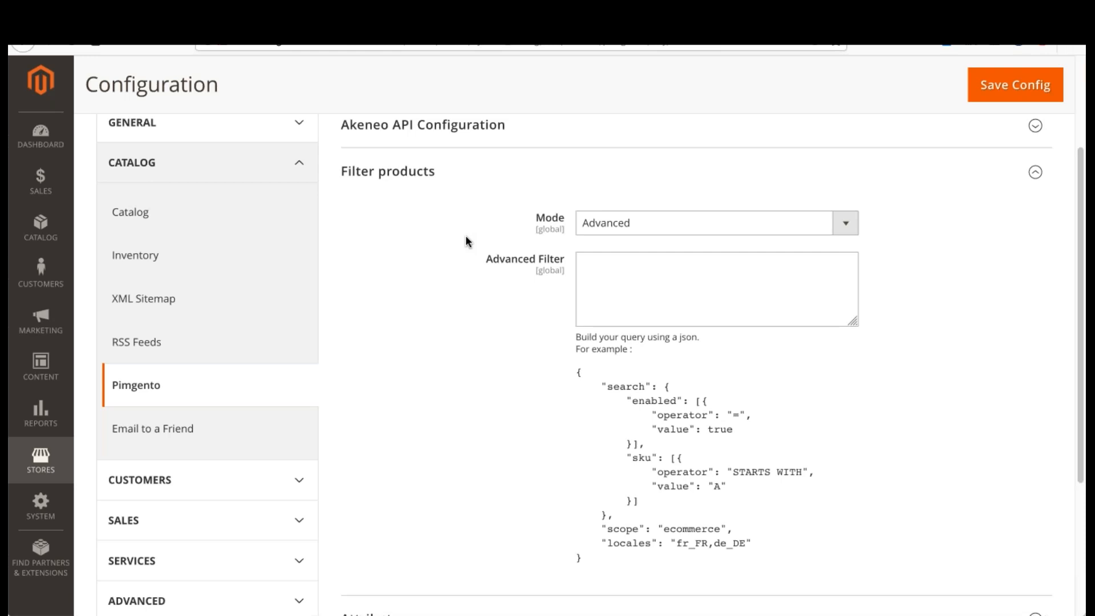
click(712, 284)
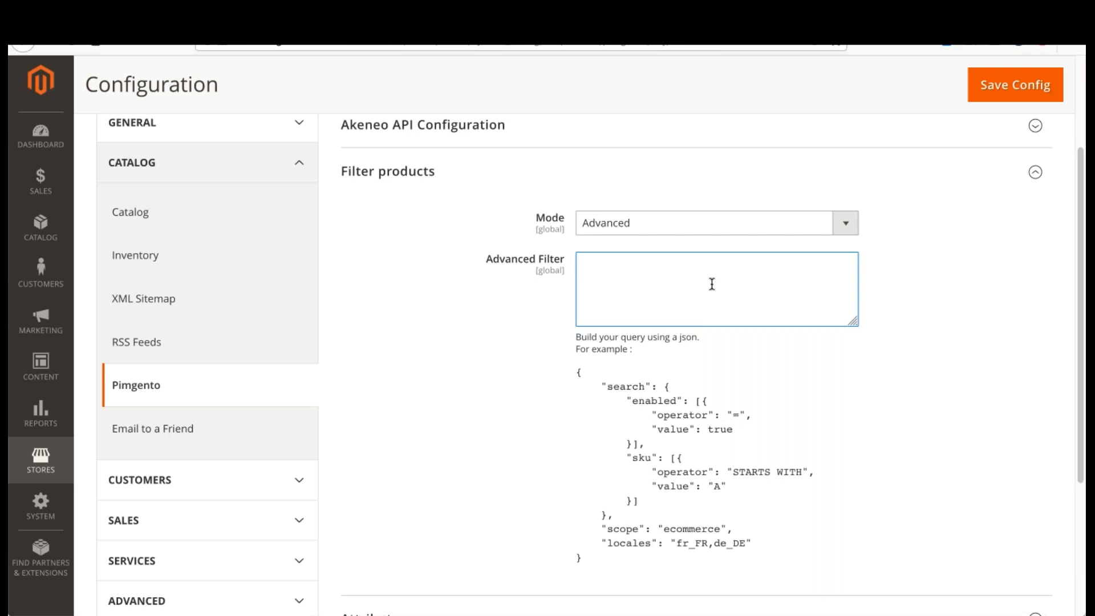
click(783, 222)
click(733, 206)
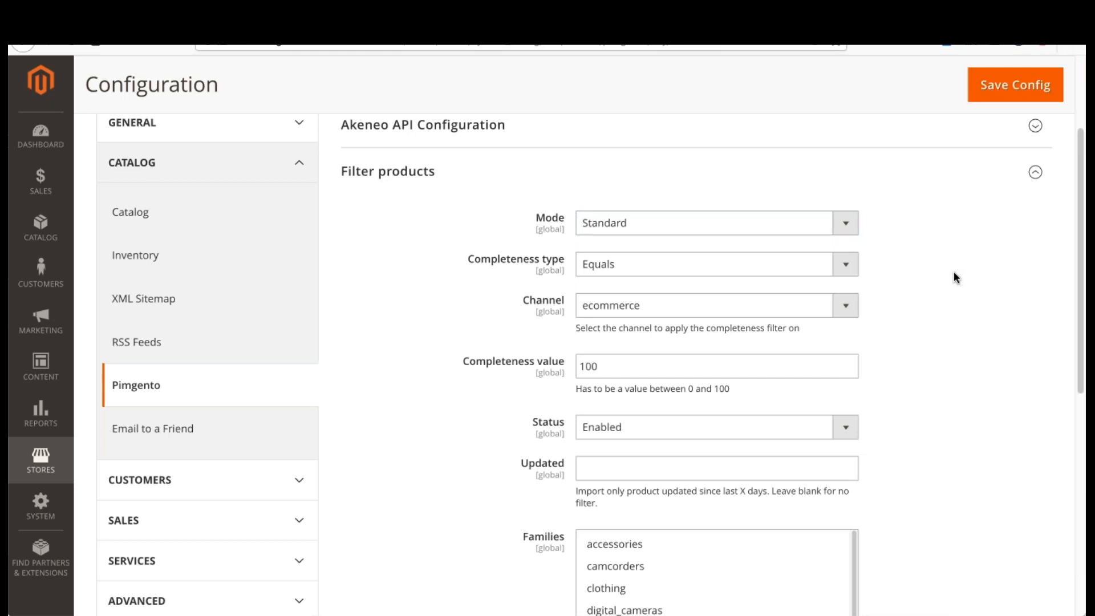
Step: Examine the standard product filter's completeness type choices and its completeness value
scroll(1002, 267, down, 7)
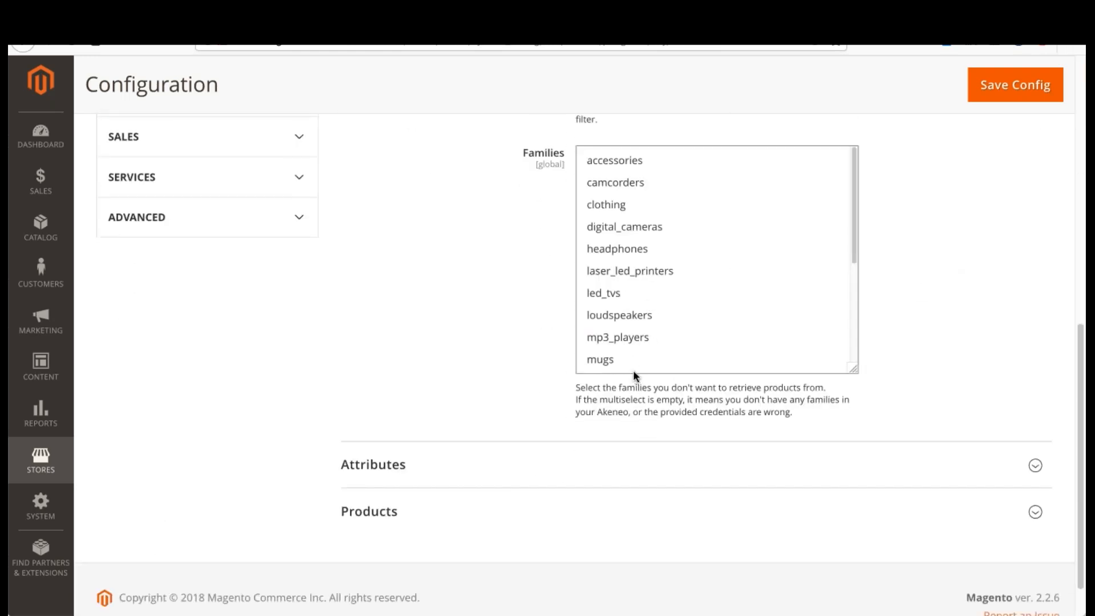
scroll(634, 371, up, 3)
scroll(955, 360, up, 5)
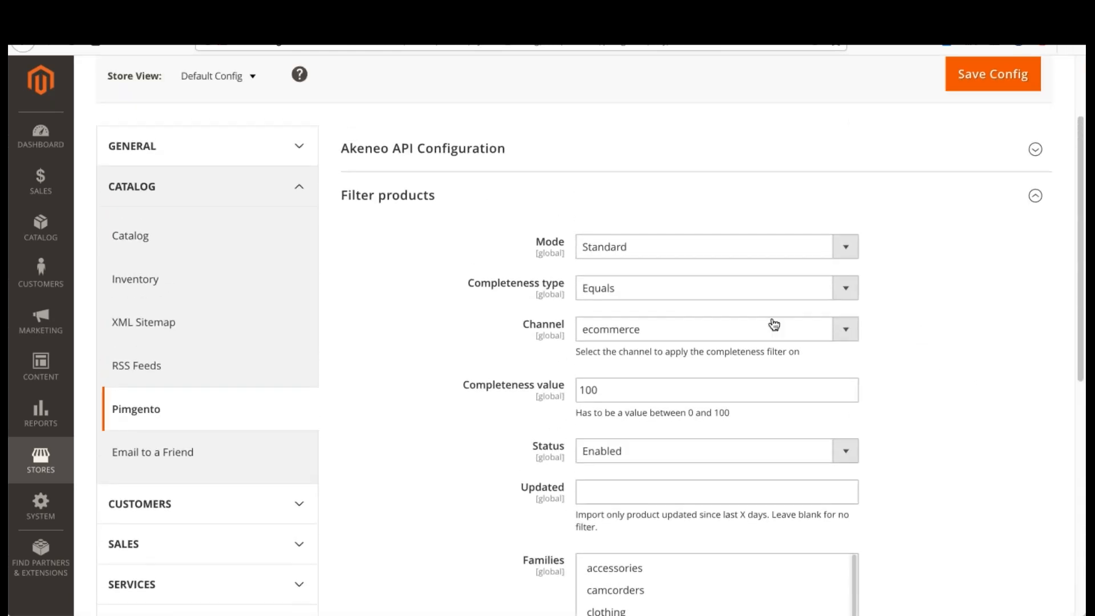
click(647, 289)
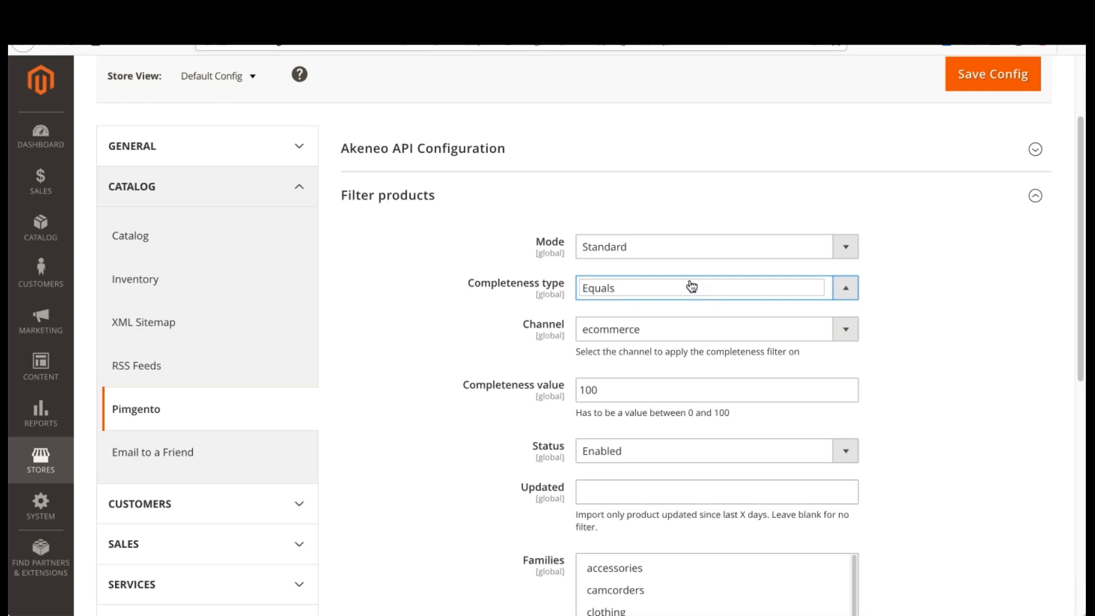
scroll(627, 274, down, 3)
drag(611, 236, 566, 237)
scroll(560, 238, down, 1)
scroll(560, 238, down, 2)
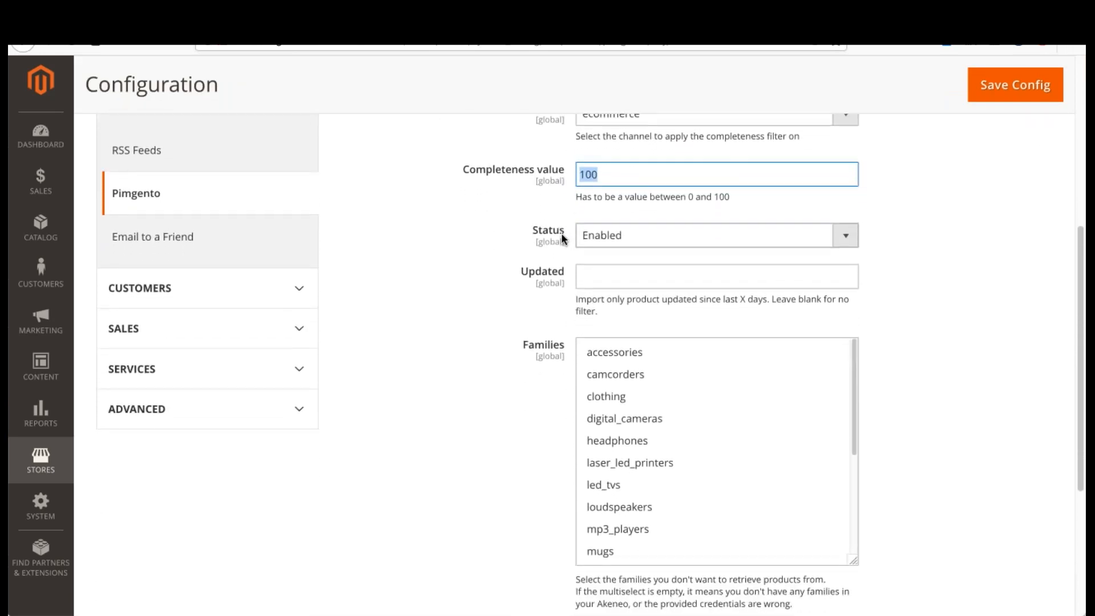
Step: View the available choices of the product filter's Status setting
click(908, 222)
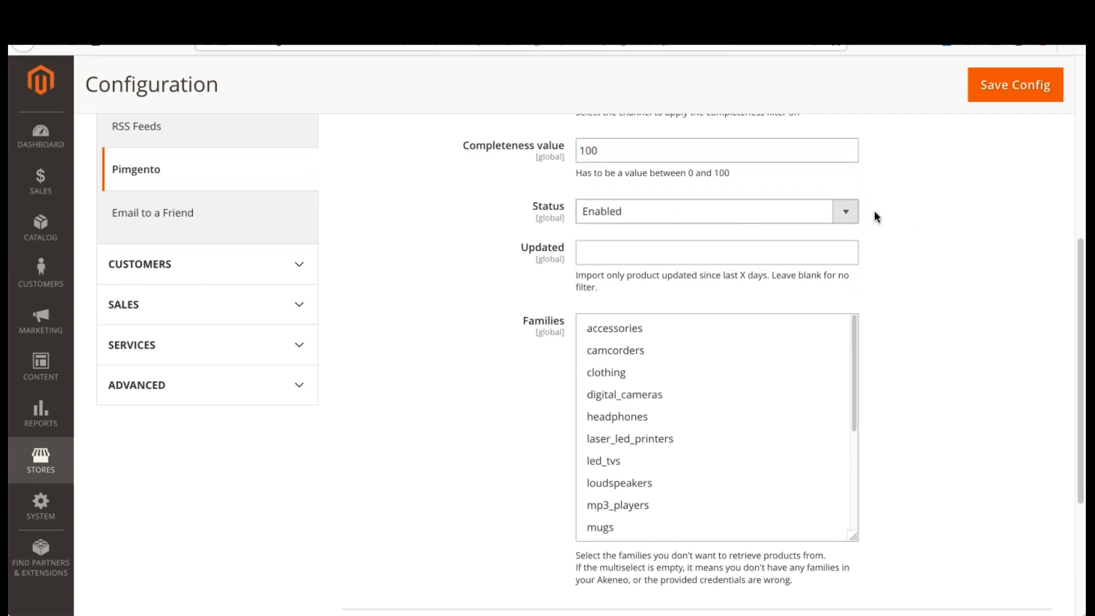
click(726, 220)
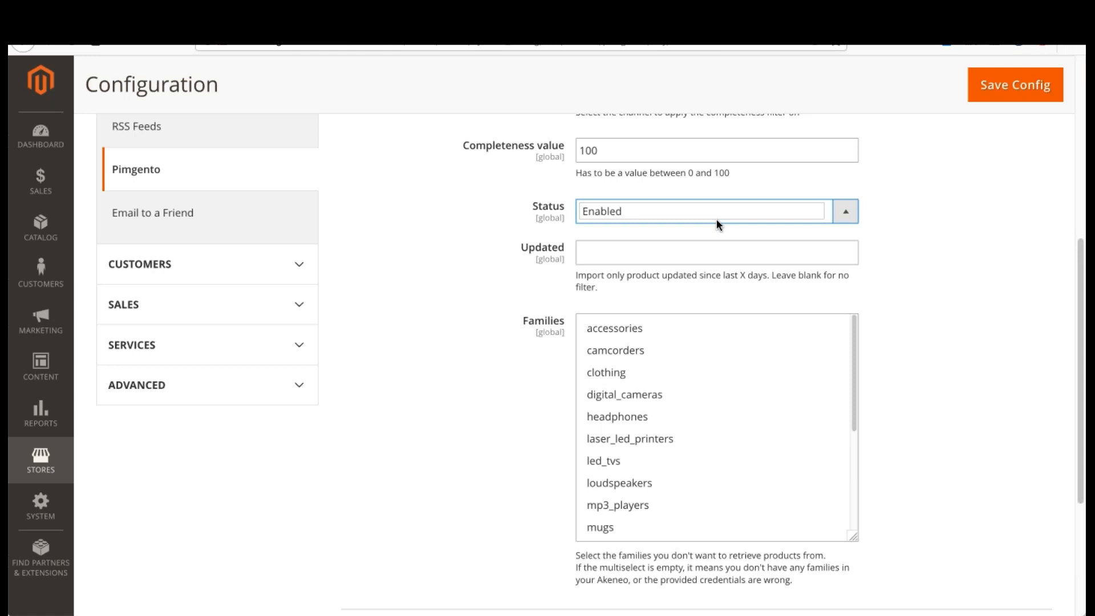
click(484, 232)
Step: Examine the Updated filter, which limits the import by days since the last product update
scroll(485, 231, down, 1)
click(605, 217)
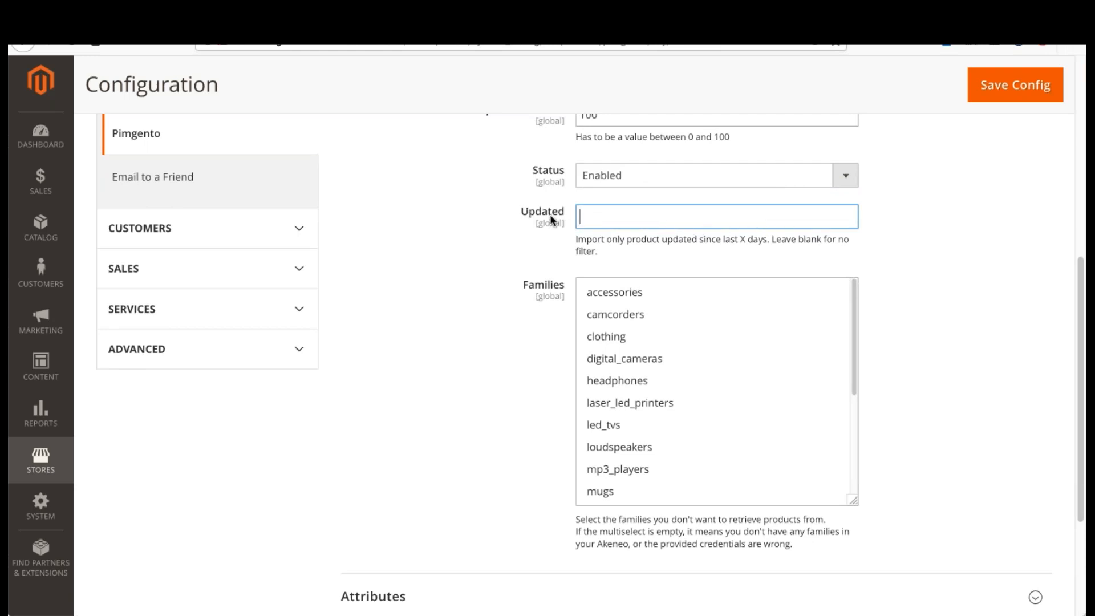
scroll(929, 251, down, 1)
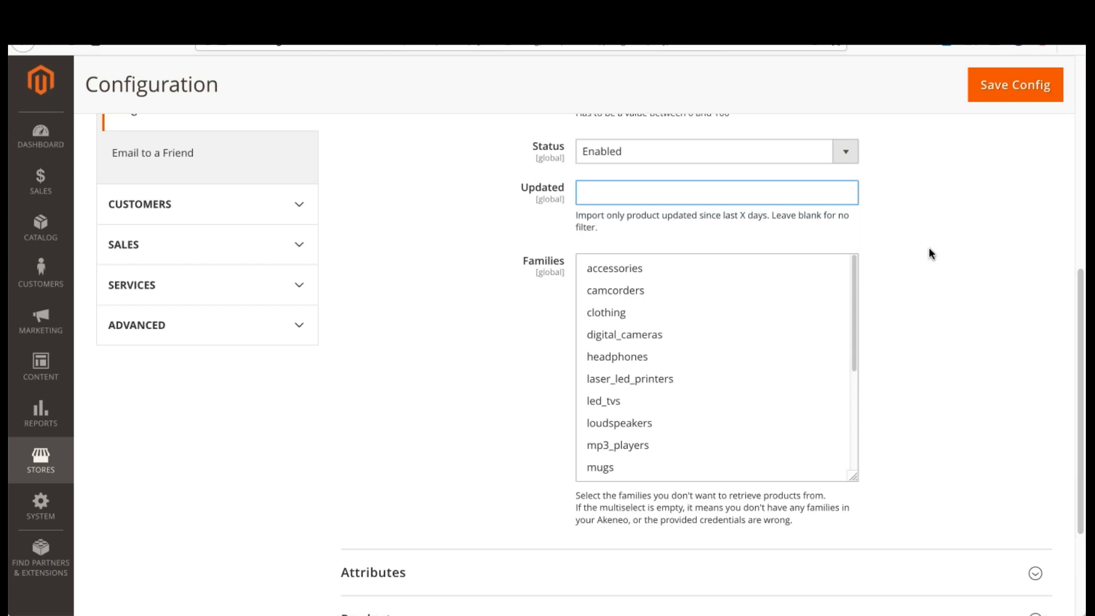
click(929, 247)
drag(765, 216, 833, 233)
click(838, 232)
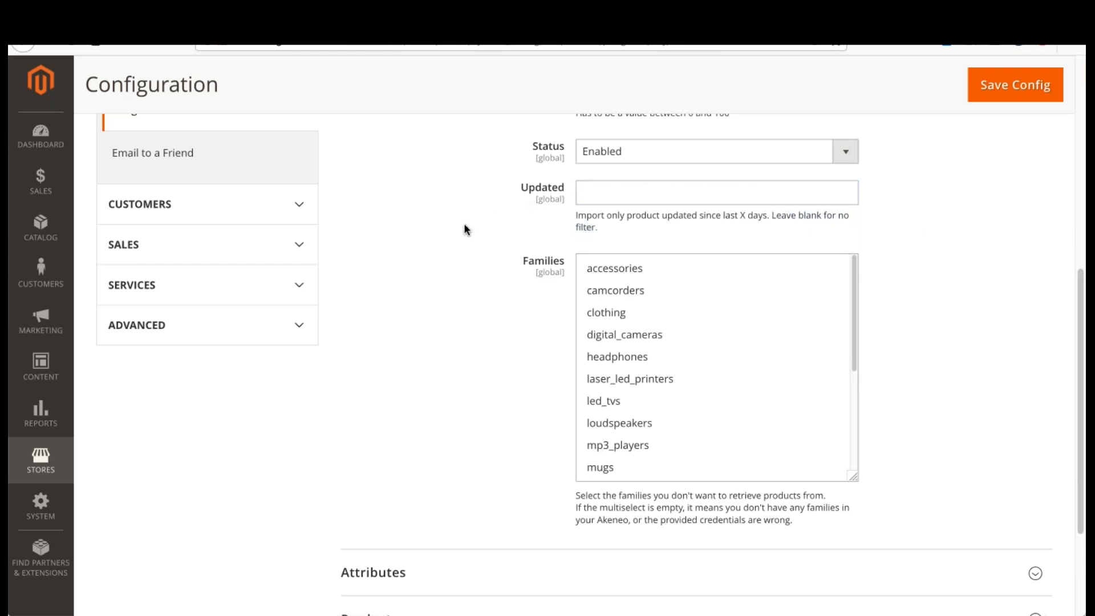
Step: Look through the list of families to exclude from the product import and try selecting accessories
scroll(890, 286, down, 1)
scroll(868, 288, up, 1)
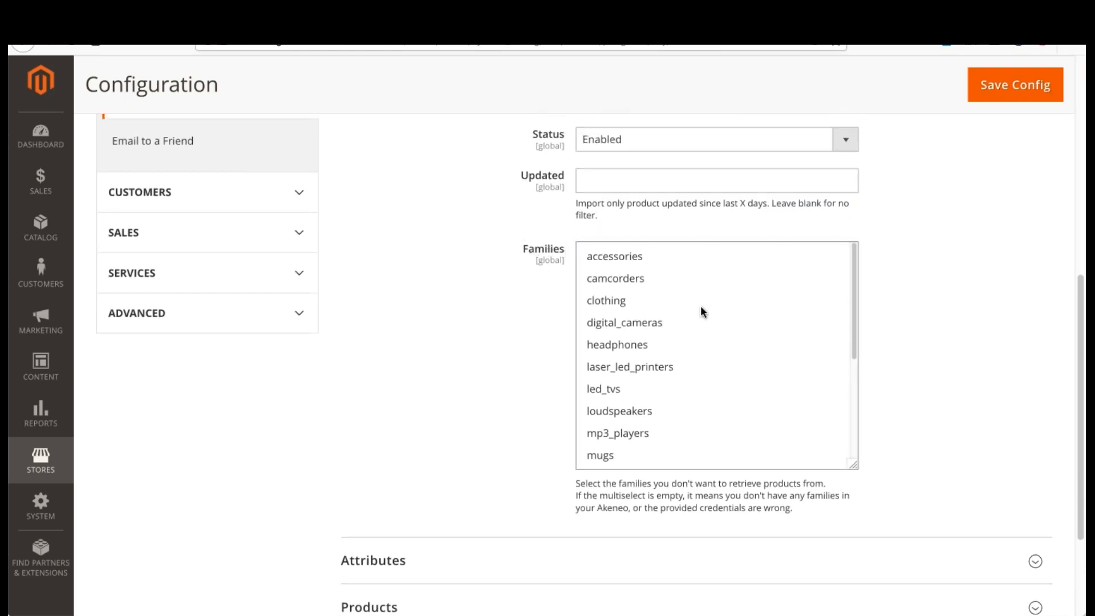
scroll(669, 296, down, 3)
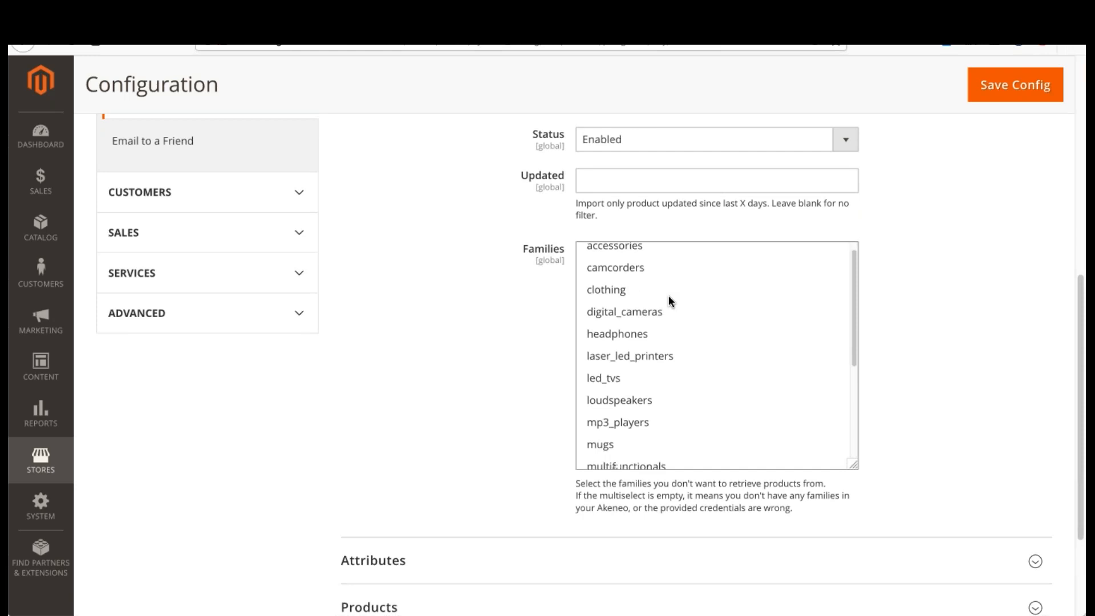
scroll(668, 296, up, 3)
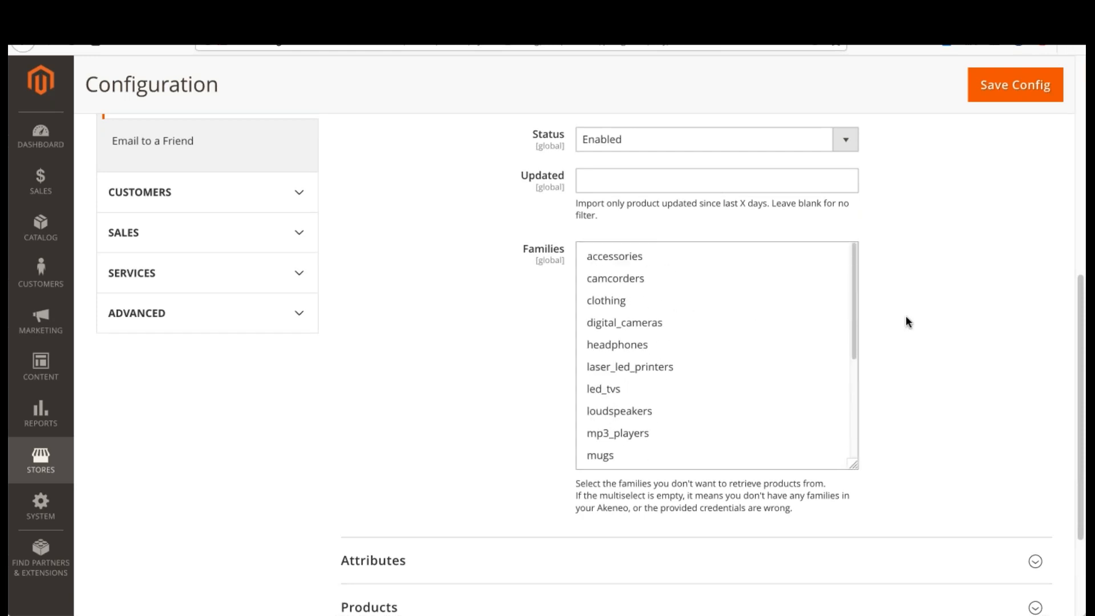
scroll(765, 301, down, 3)
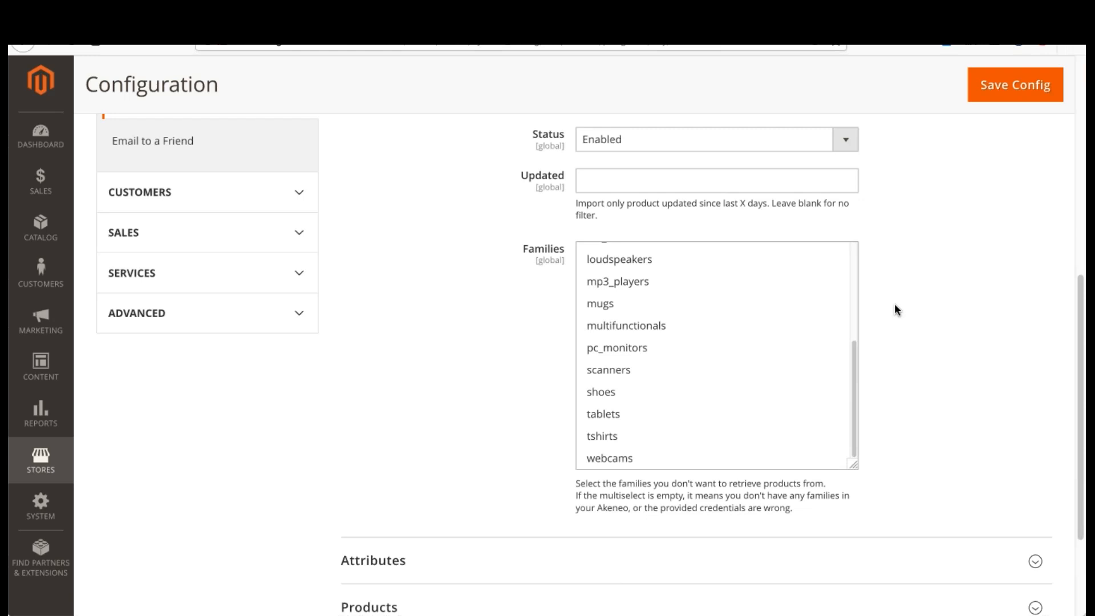
scroll(662, 278, up, 3)
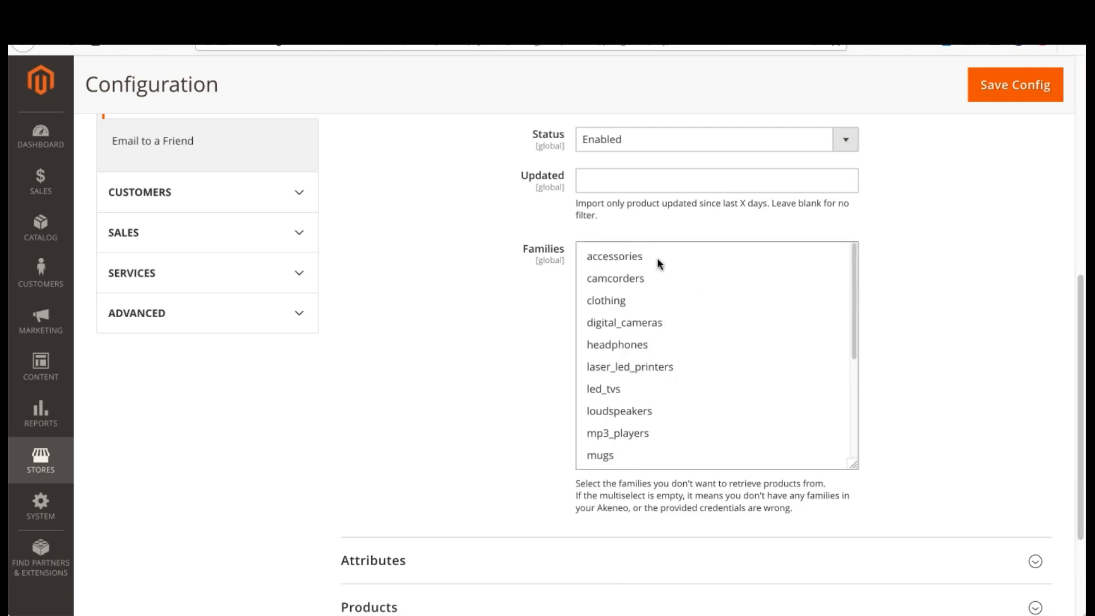
click(716, 256)
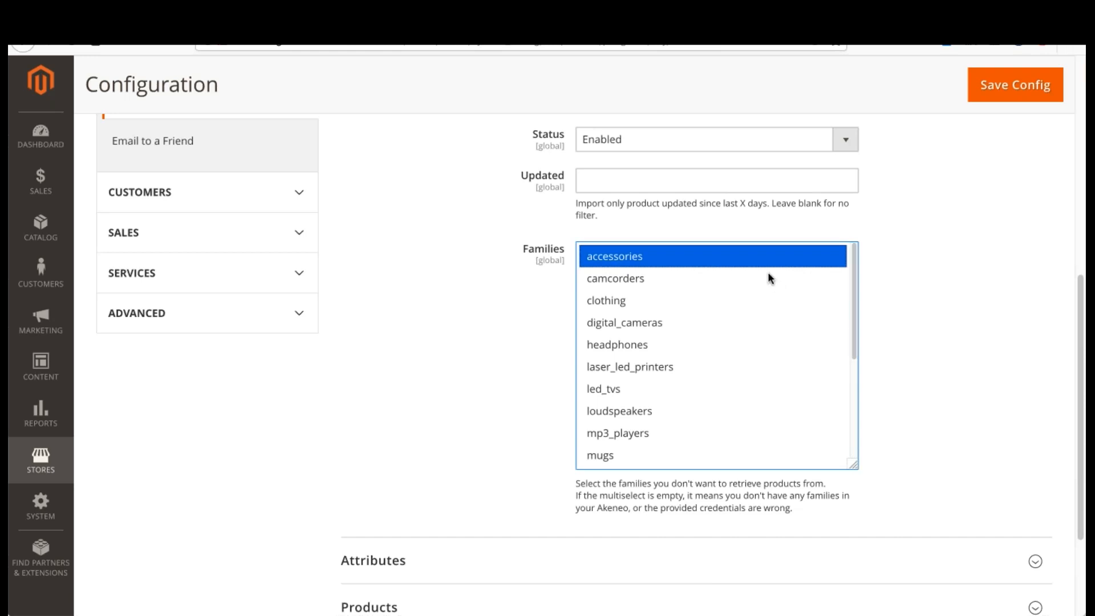
click(930, 280)
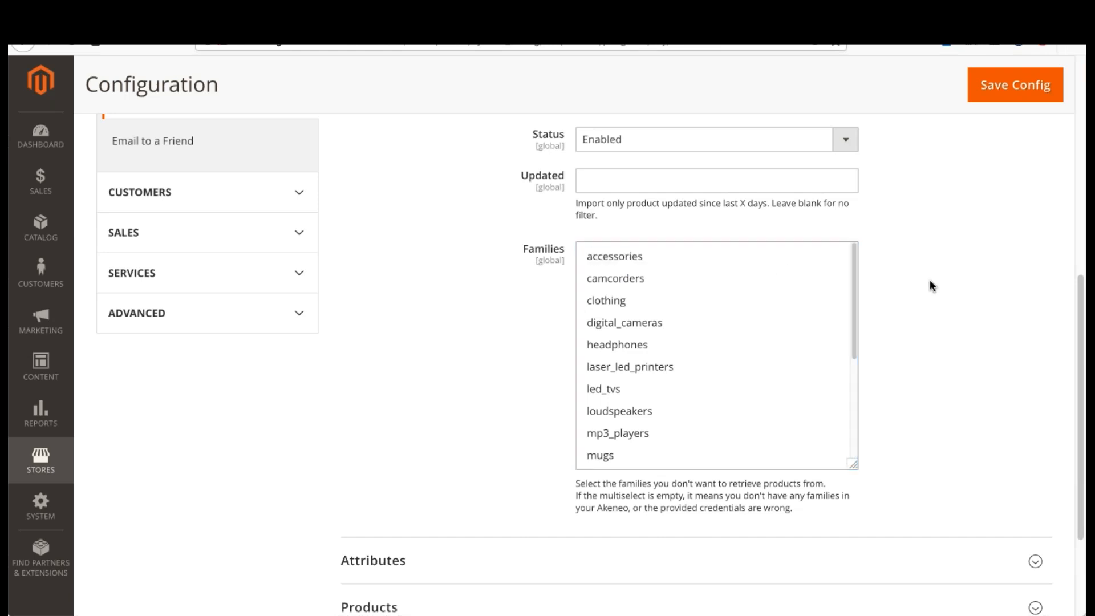
Step: Save the Pimgento configuration with the standard product filter settings
scroll(916, 308, up, 7)
scroll(914, 310, down, 5)
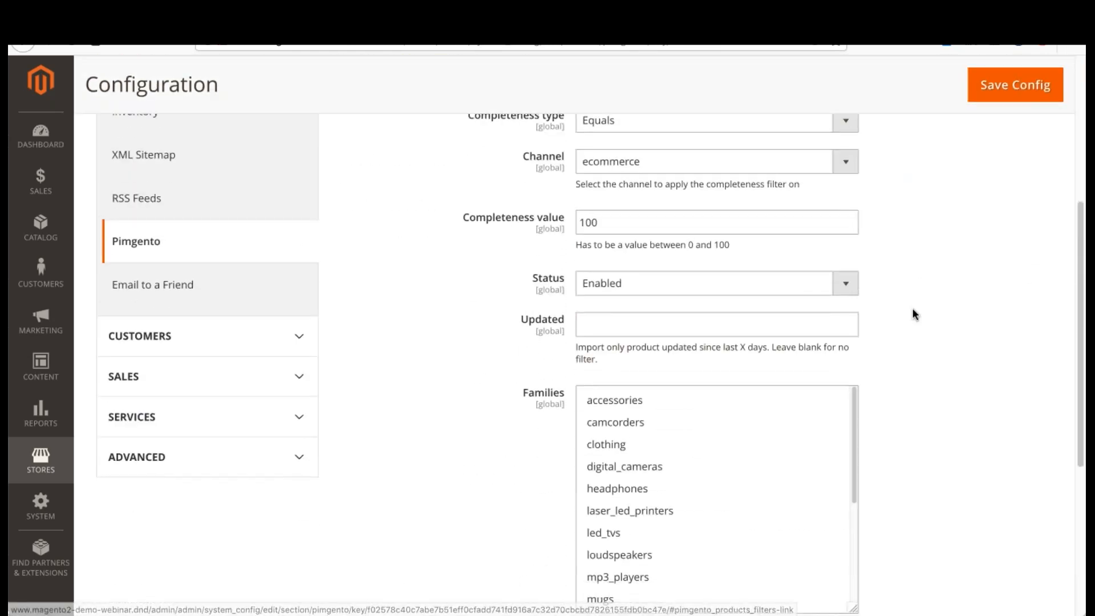
scroll(913, 307, up, 5)
click(976, 197)
Step: Expand the Products section of the Pimgento configuration to reach its attribute mapping settings
scroll(949, 431, down, 8)
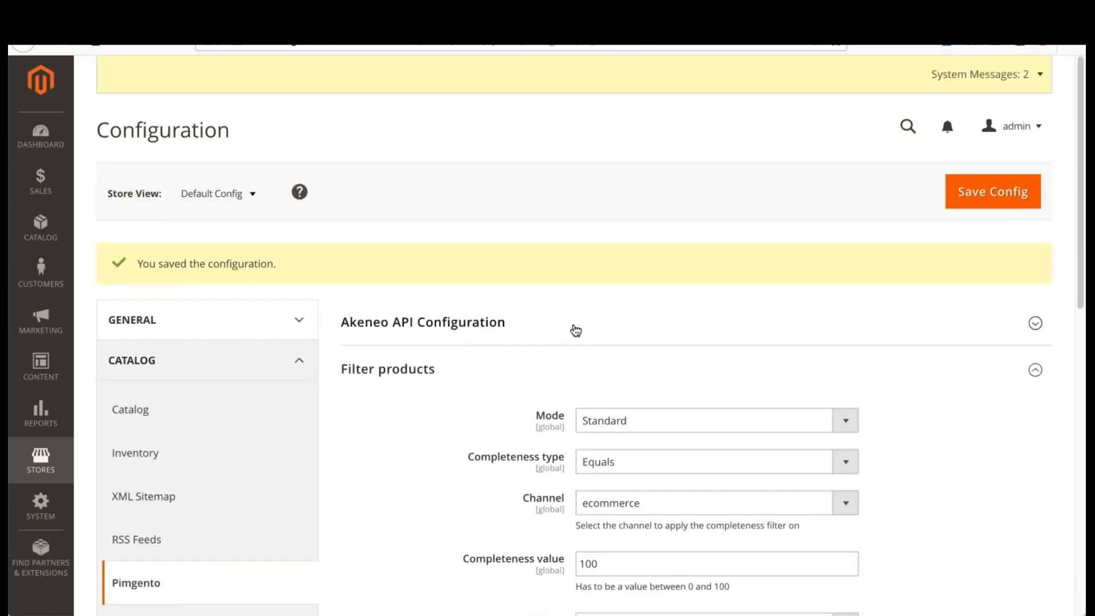
scroll(575, 327, down, 7)
scroll(576, 331, down, 4)
scroll(480, 345, down, 5)
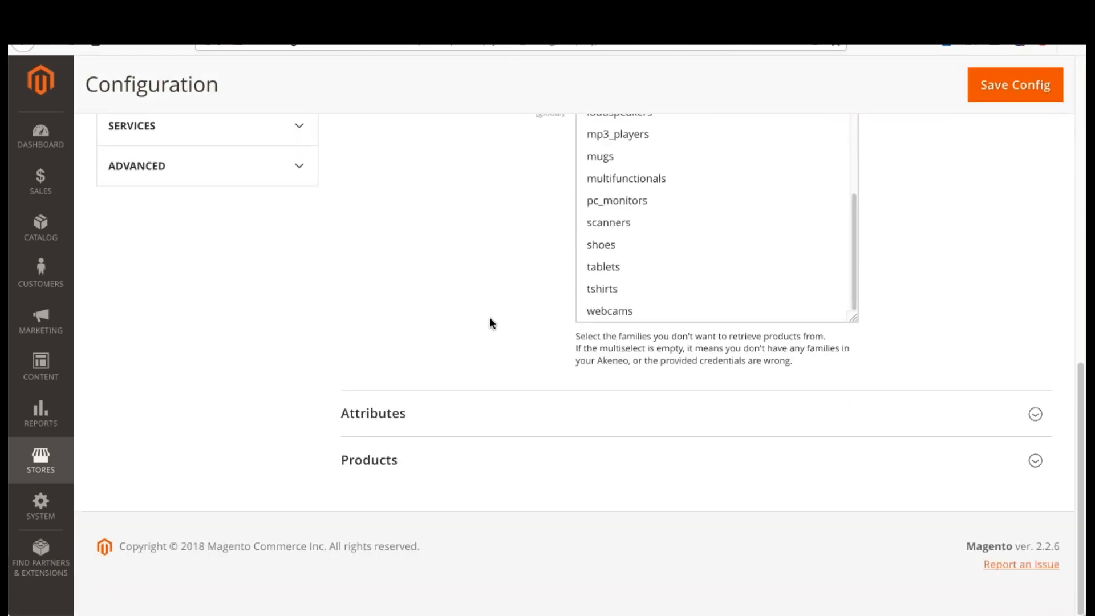
click(485, 454)
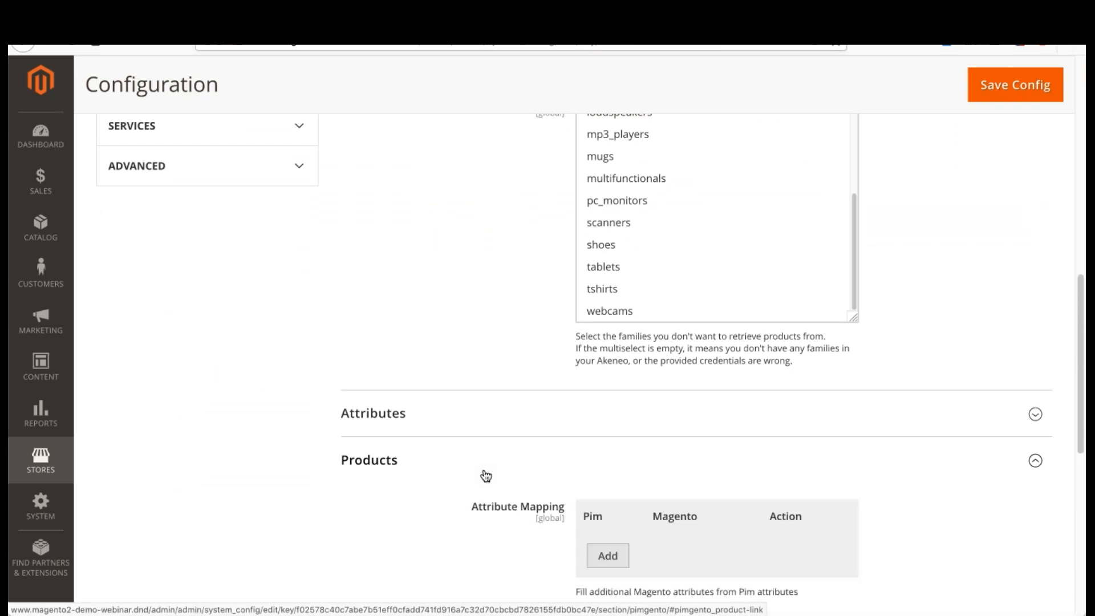
scroll(430, 472, down, 4)
scroll(433, 465, down, 1)
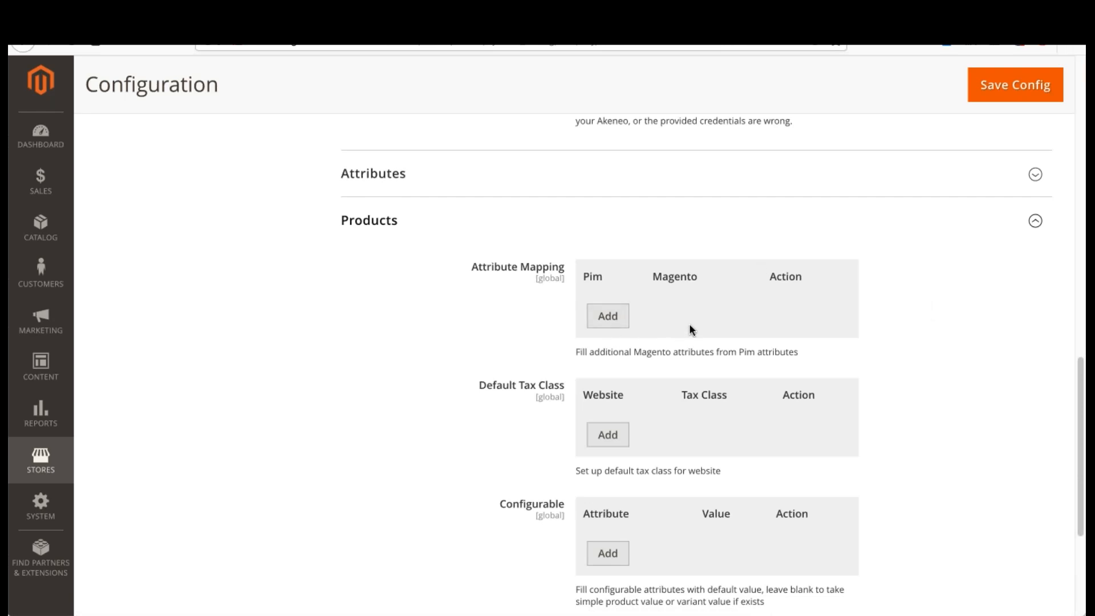
Step: Try mapping the Pim attribute description to the Magento attribute meta_description, and delete that mapping row
click(627, 320)
scroll(950, 367, down, 1)
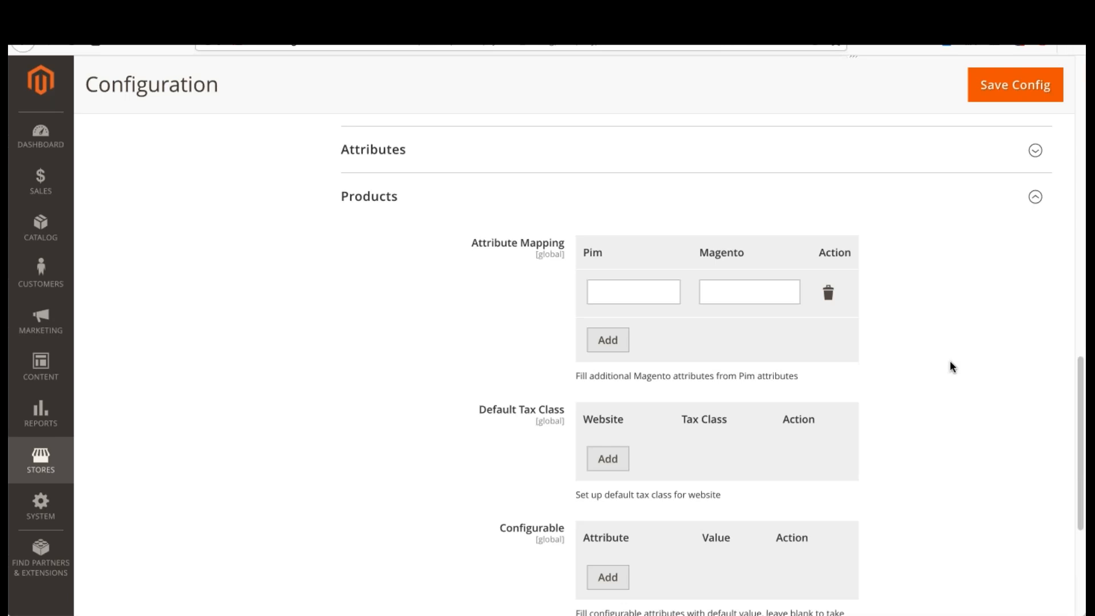
click(618, 288)
text(descrip)
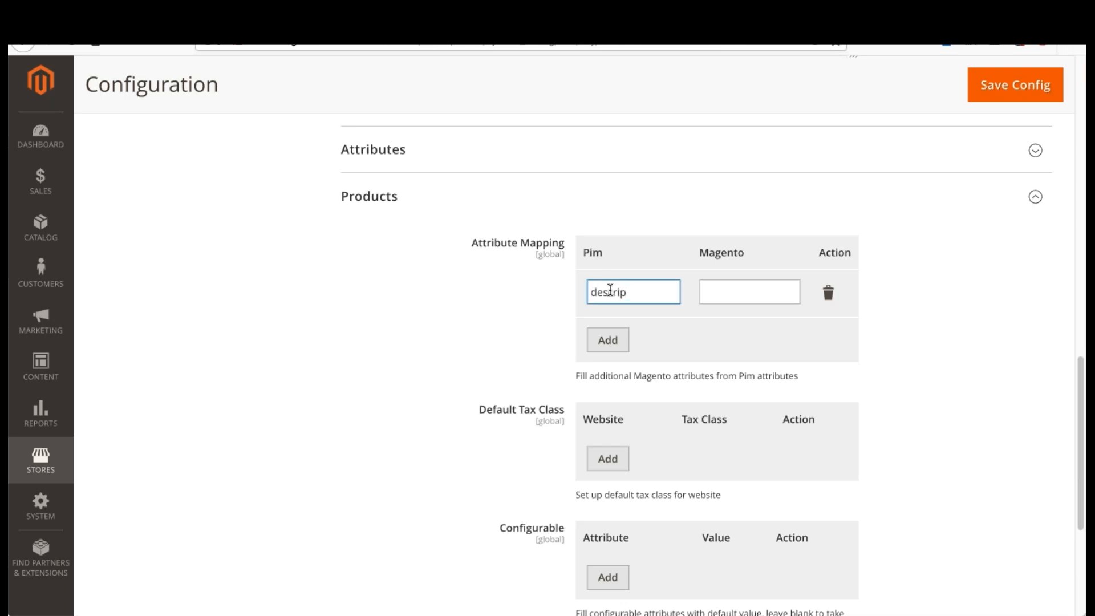
text(tion)
click(728, 290)
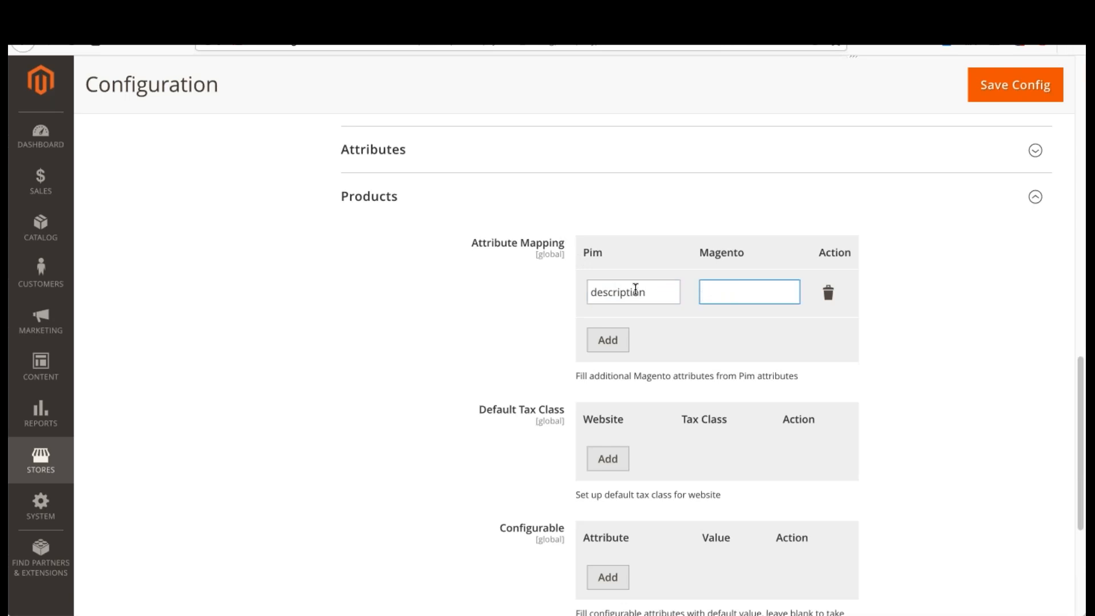
text(meta_description)
click(828, 292)
Step: Add a default tax class for the base website and set it to Taxable Goods
scroll(526, 235, down, 2)
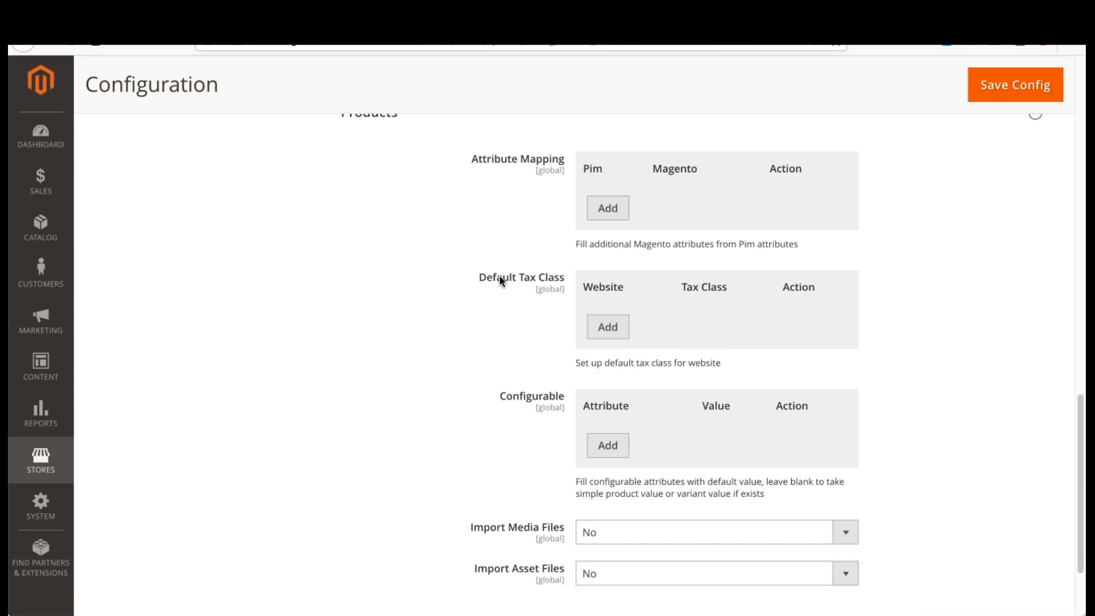
click(608, 327)
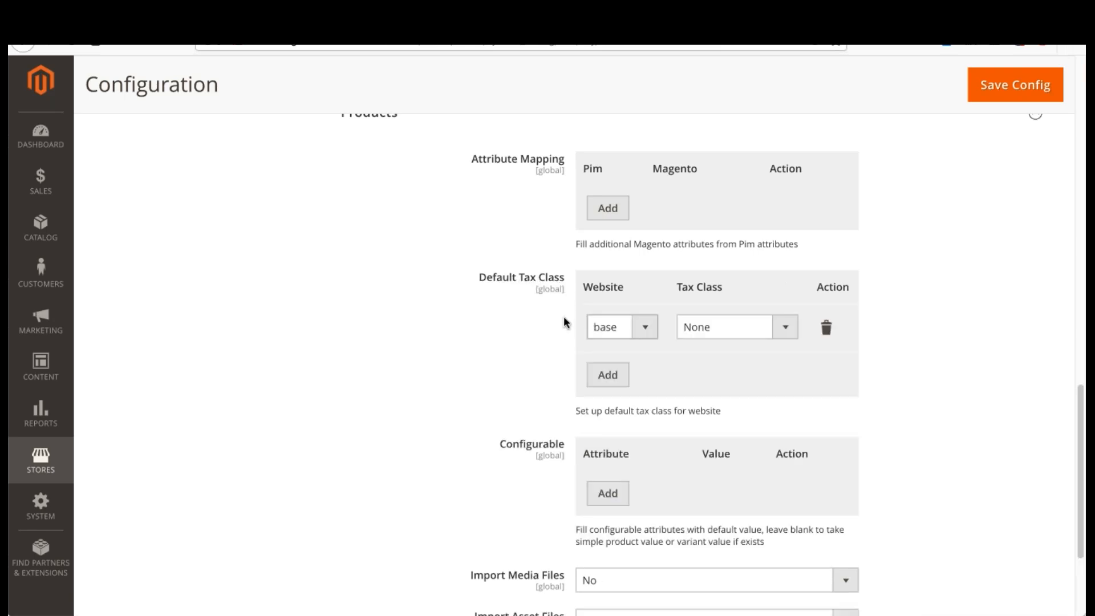
click(726, 331)
click(723, 338)
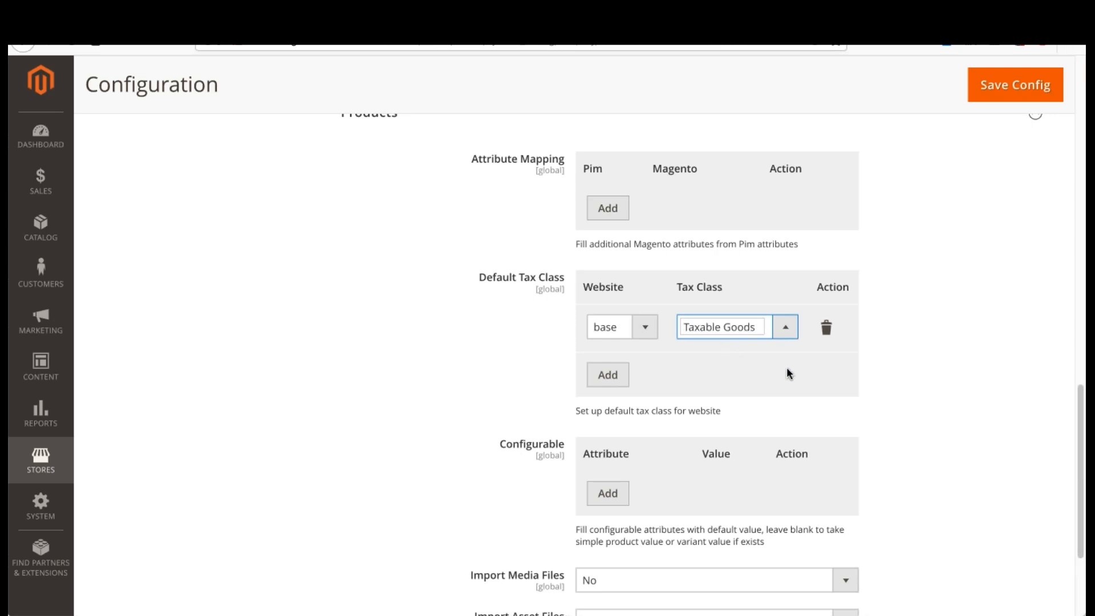
click(734, 362)
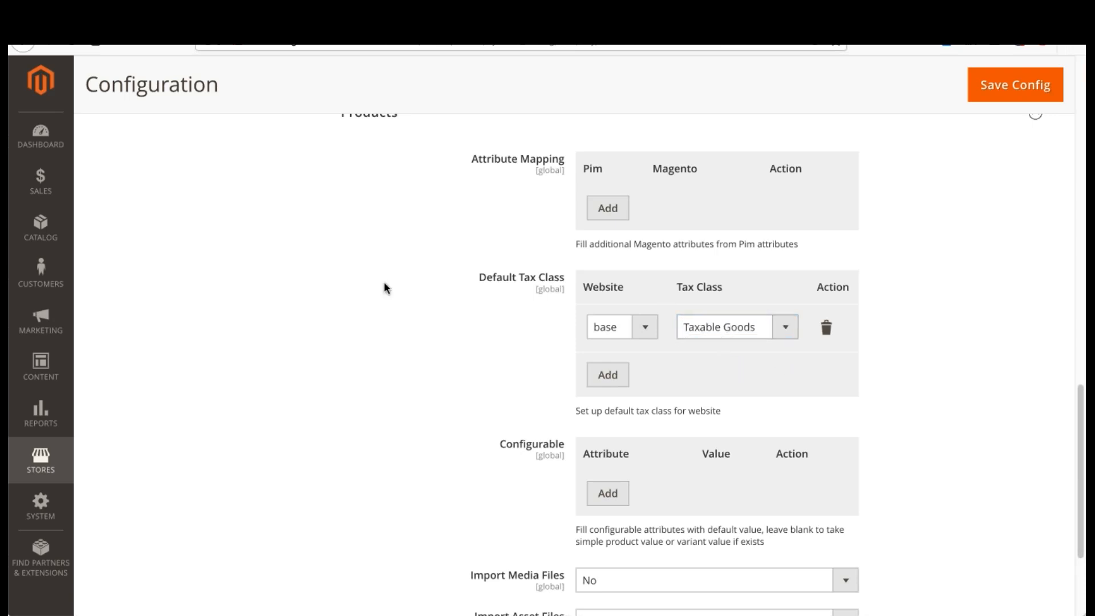
Step: Add the configurable attributes description and brand, leaving their default values blank
scroll(401, 246, down, 3)
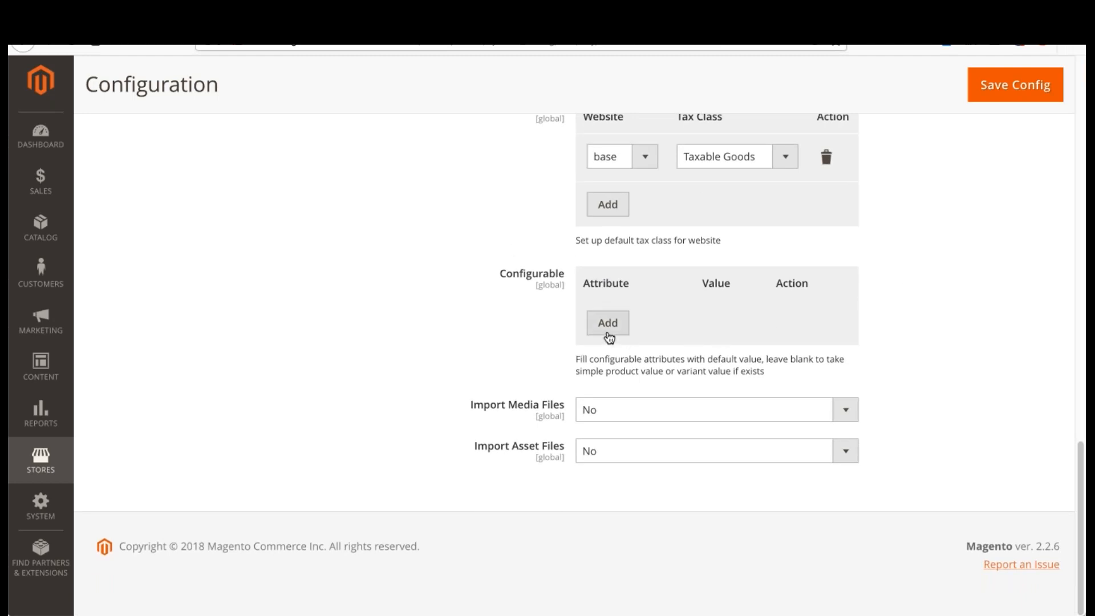
drag(500, 273, 528, 318)
click(529, 318)
click(607, 323)
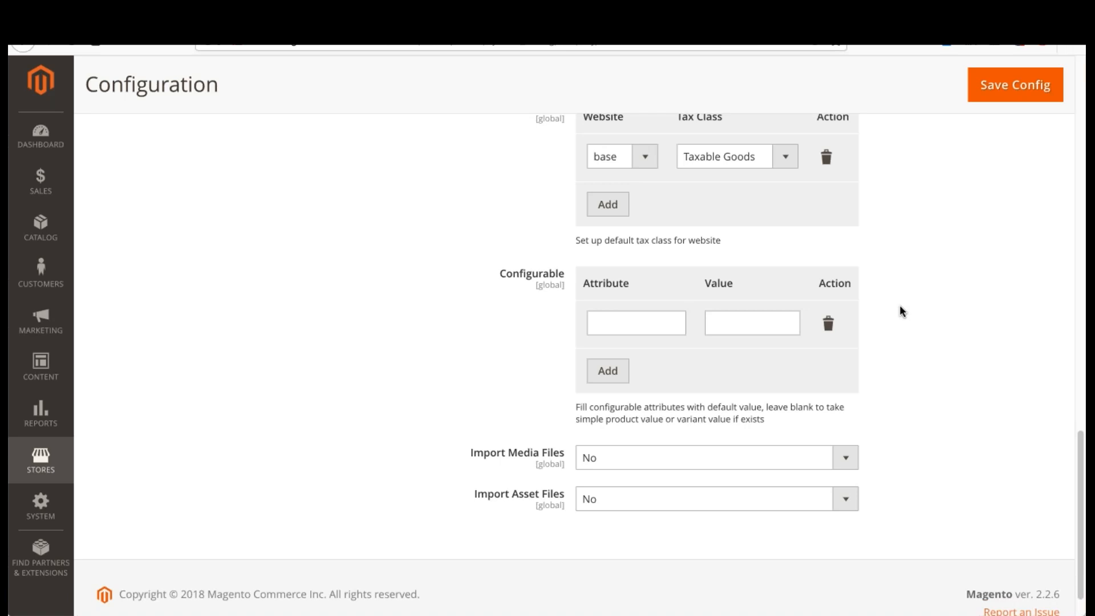
click(629, 318)
key(alt+Tab)
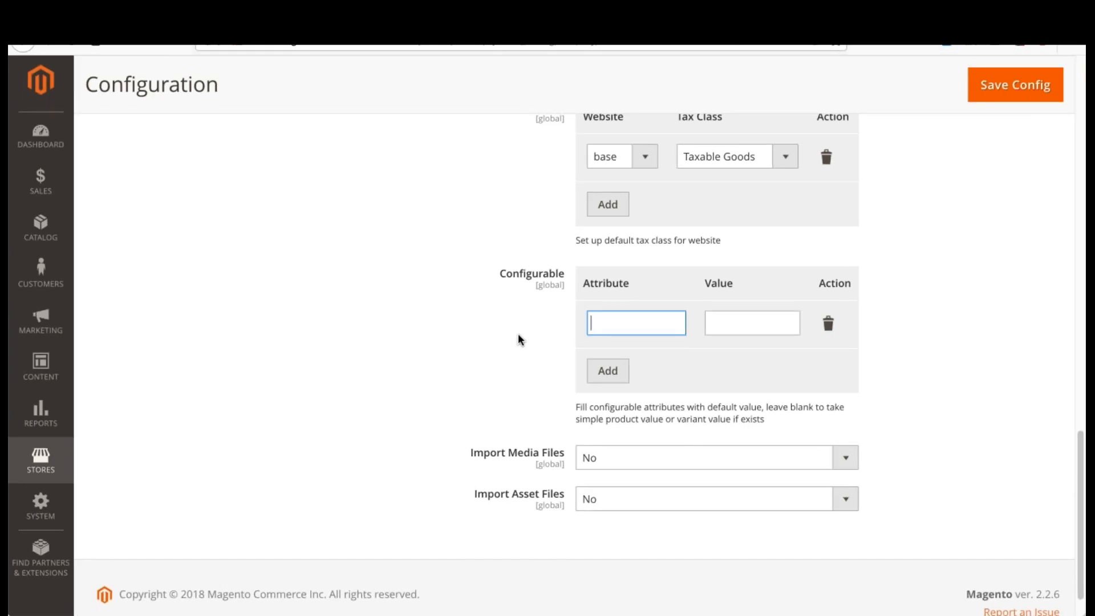
text(description)
click(609, 374)
click(632, 368)
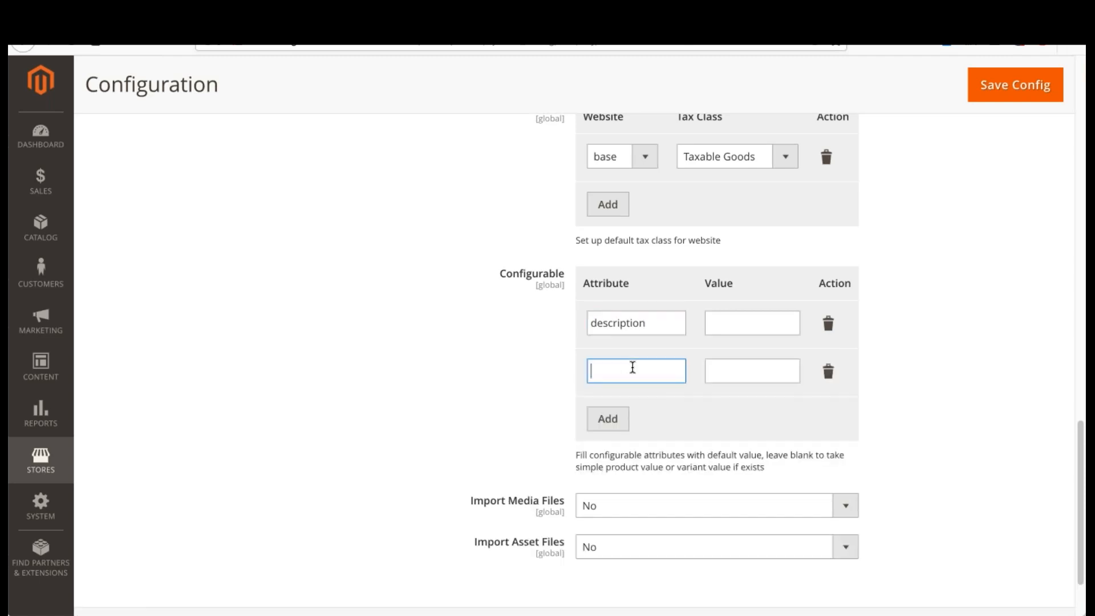
text(brand)
click(651, 329)
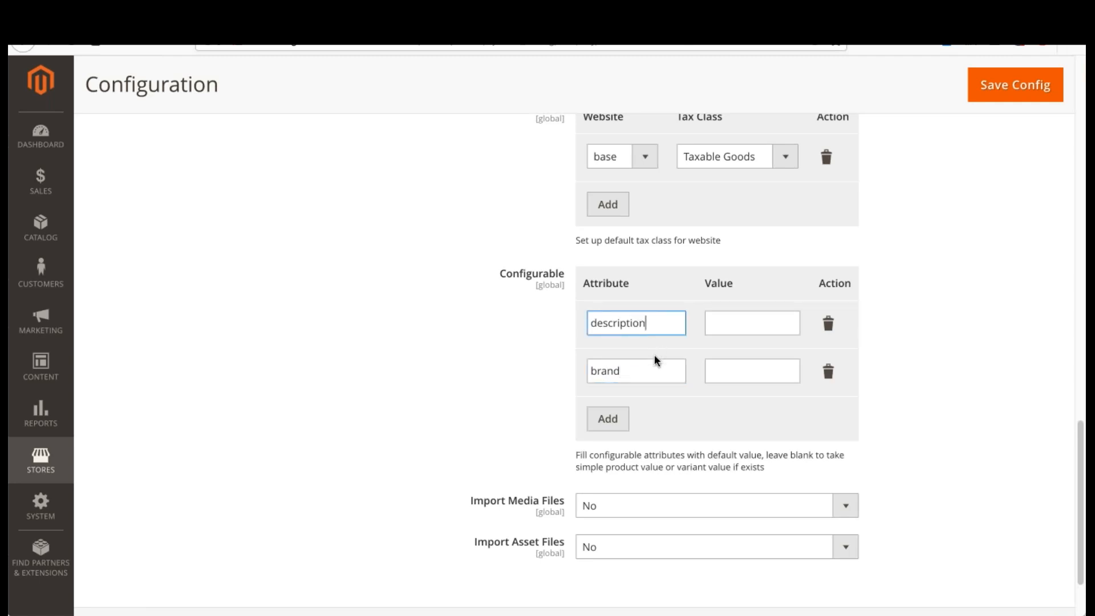
click(641, 367)
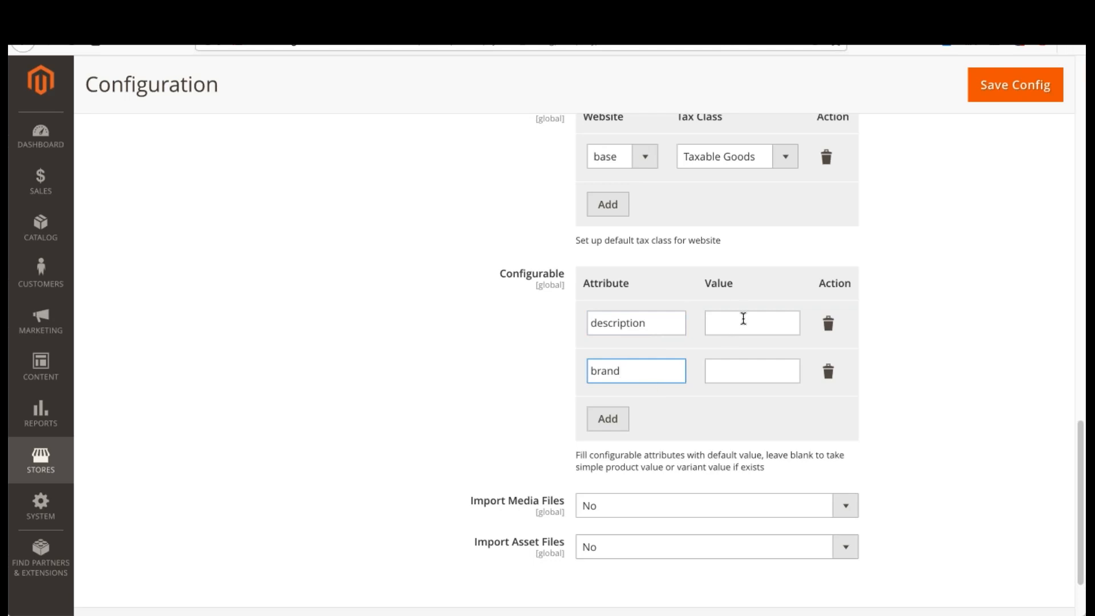
drag(712, 283, 744, 287)
click(744, 286)
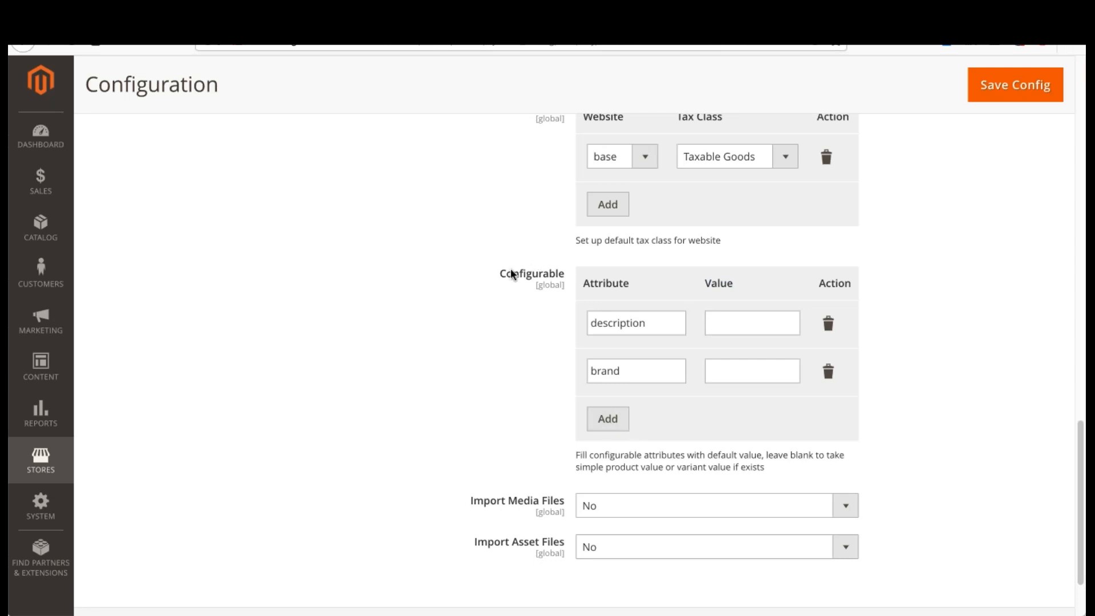
Step: Add a third configurable attribute, attribute_1, with the default value Webinar
click(622, 420)
click(642, 422)
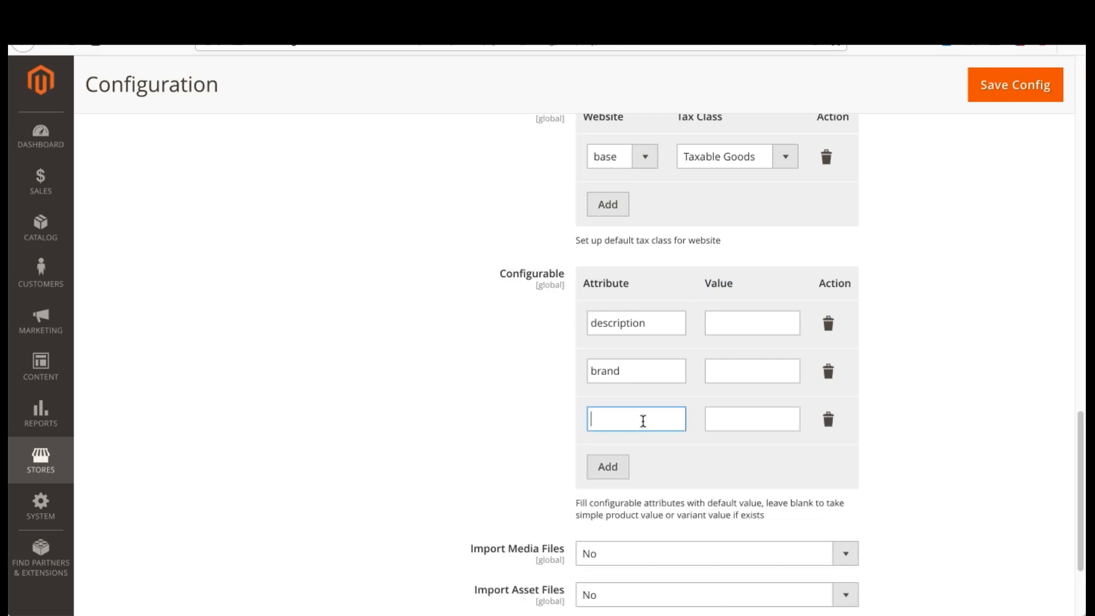
text(attribute_1)
click(748, 424)
text(W)
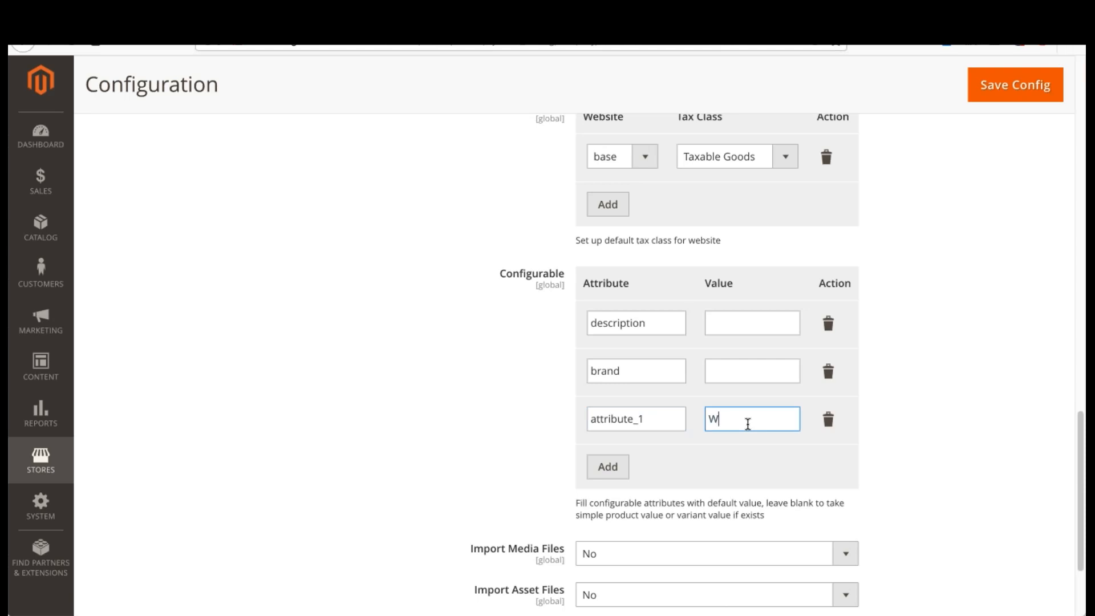
text(ebinar)
click(671, 323)
drag(670, 324, 580, 325)
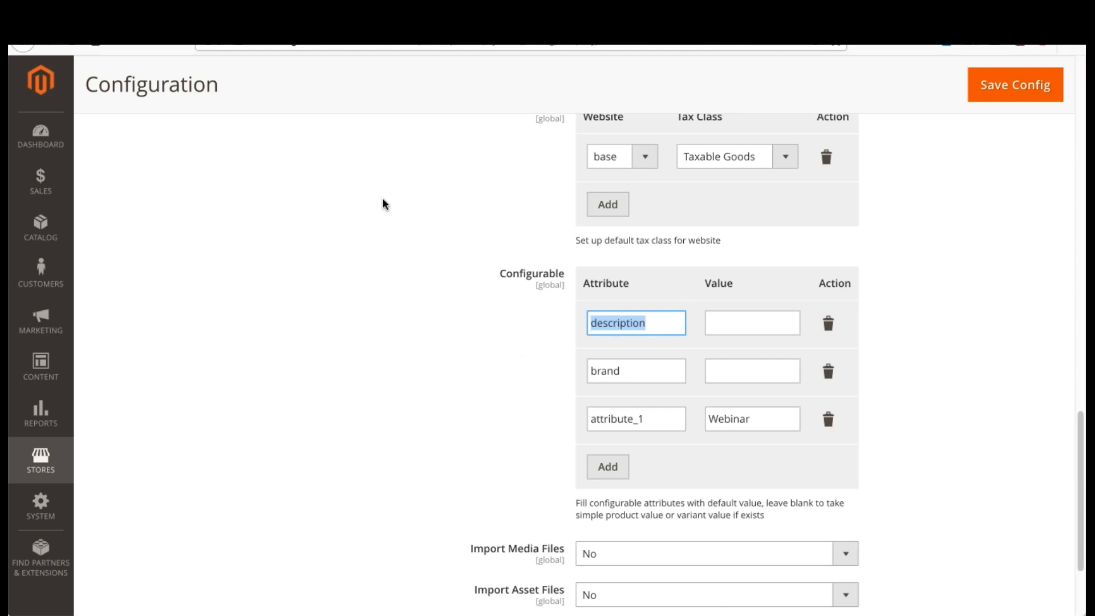
click(663, 326)
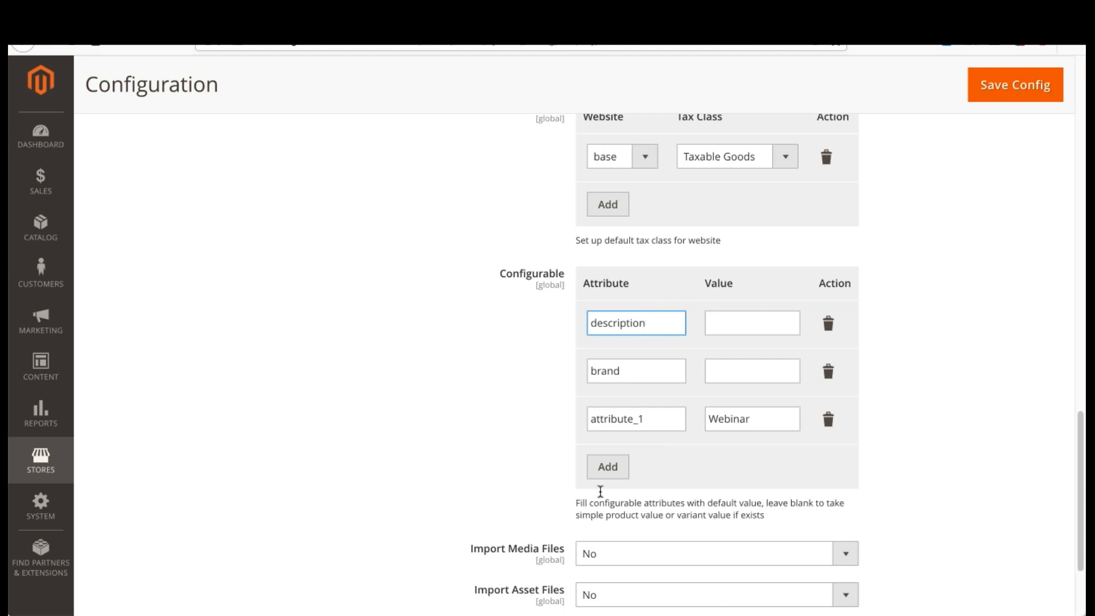
Step: Delete the configurable attribute rows description, brand and attribute_1
scroll(481, 382, down, 1)
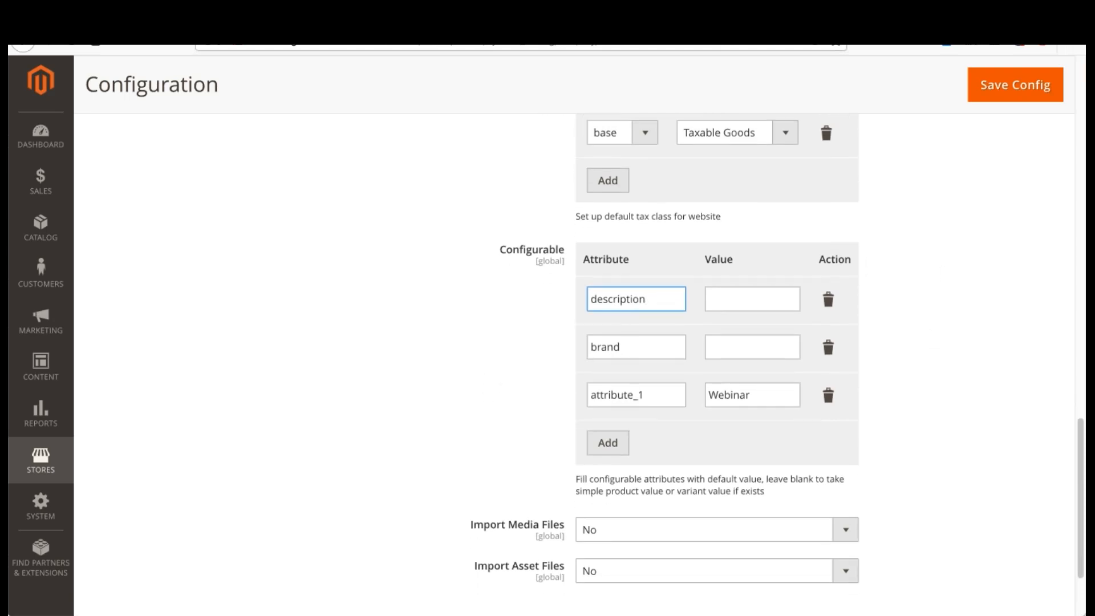
click(832, 306)
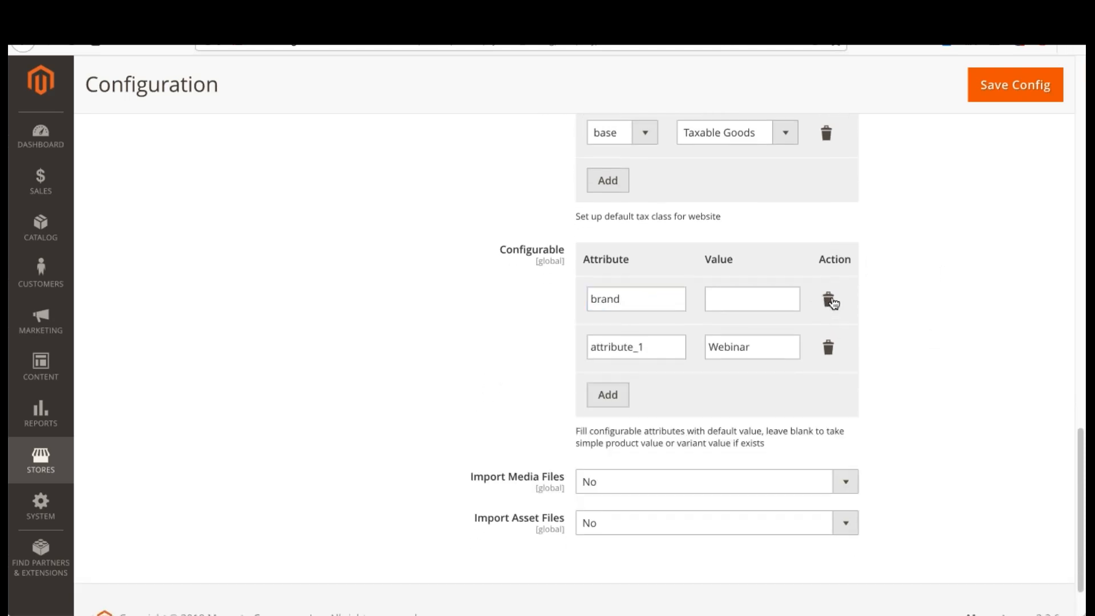
click(830, 300)
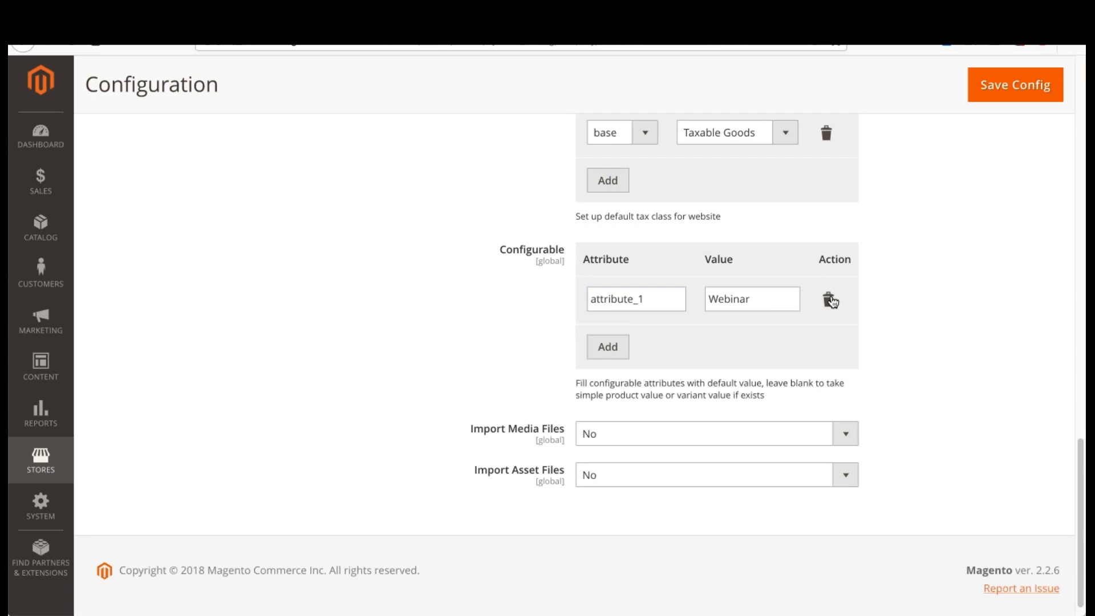
click(831, 300)
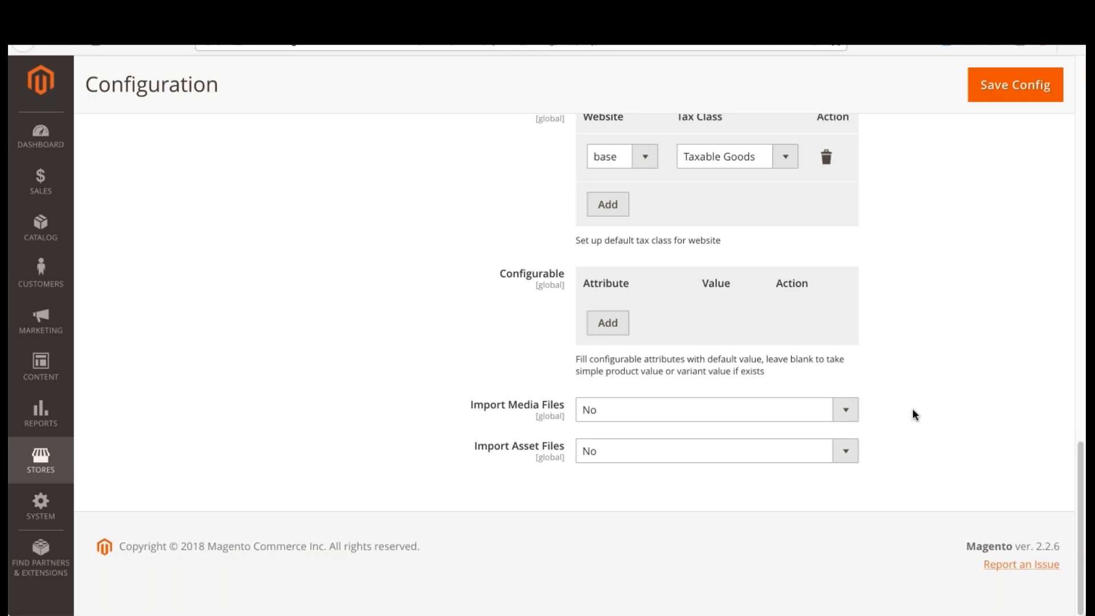
Step: Enable the import of media files by setting Import Media Files to Yes
click(641, 412)
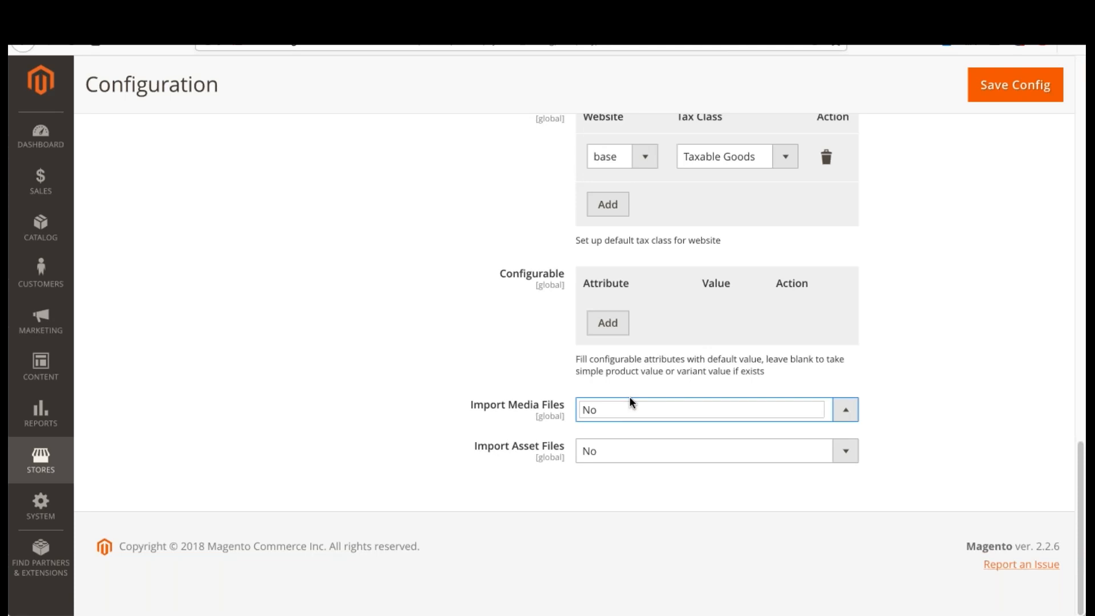
click(679, 395)
scroll(474, 396, down, 3)
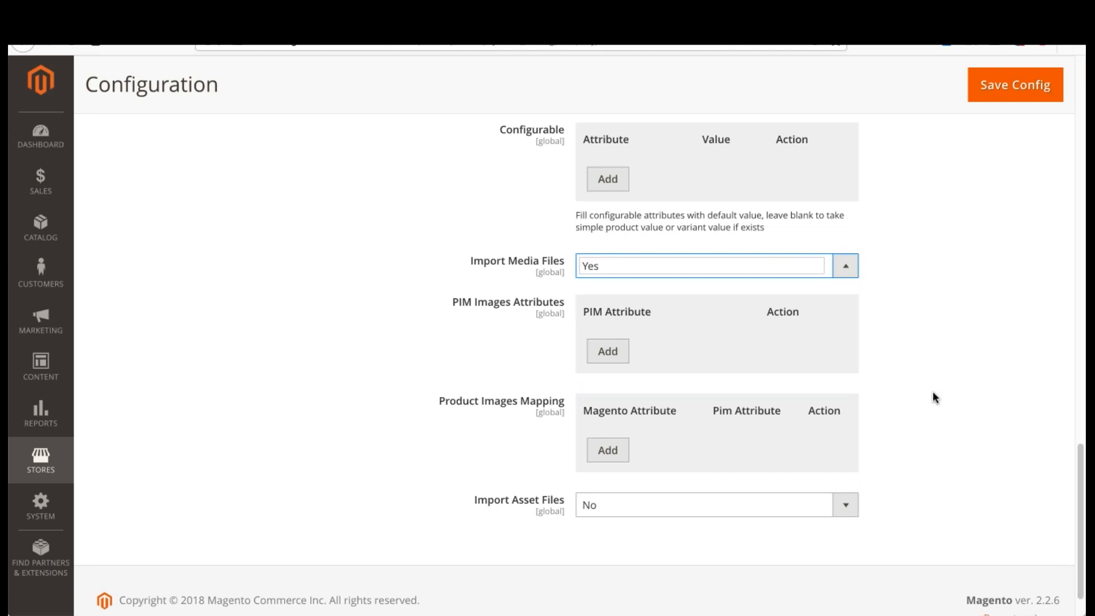
click(482, 368)
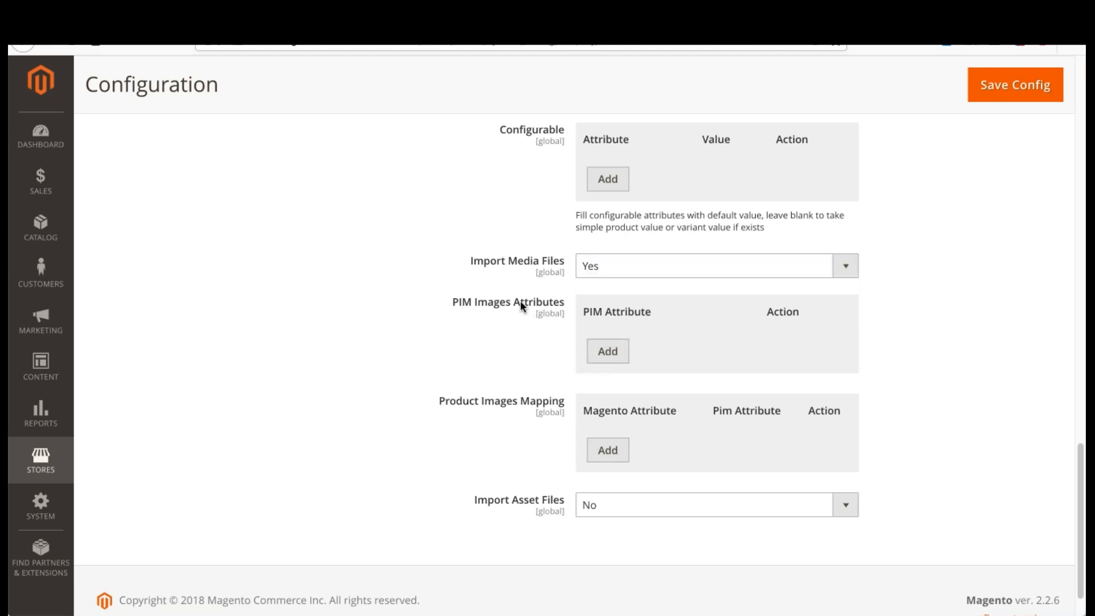
Step: Try adding picture and picture_2 as PIM Images Attributes, and delete both rows
drag(455, 300, 593, 321)
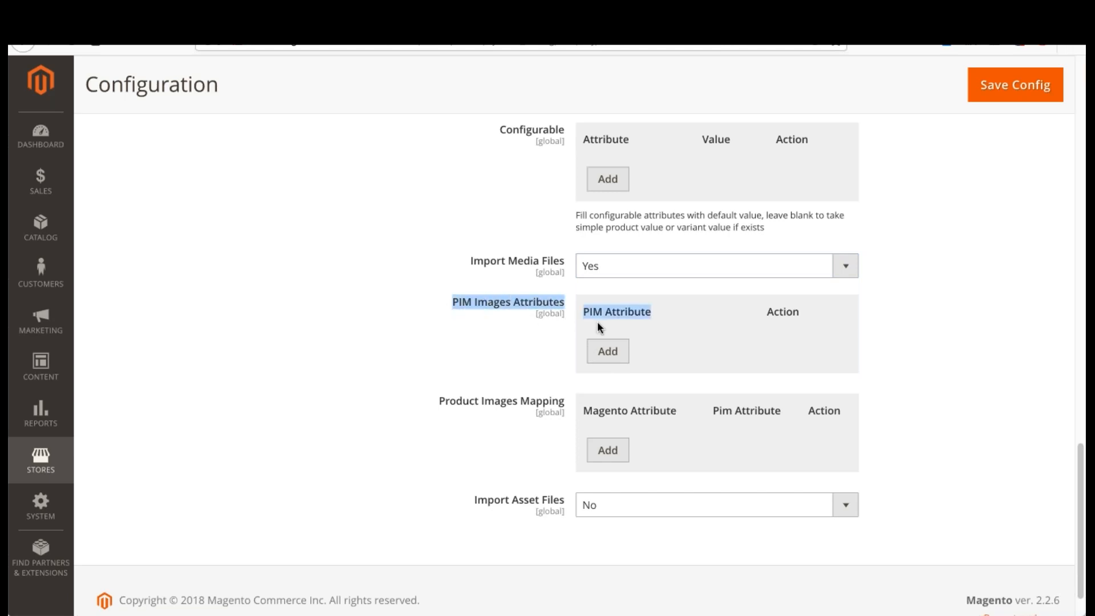
click(690, 344)
click(613, 359)
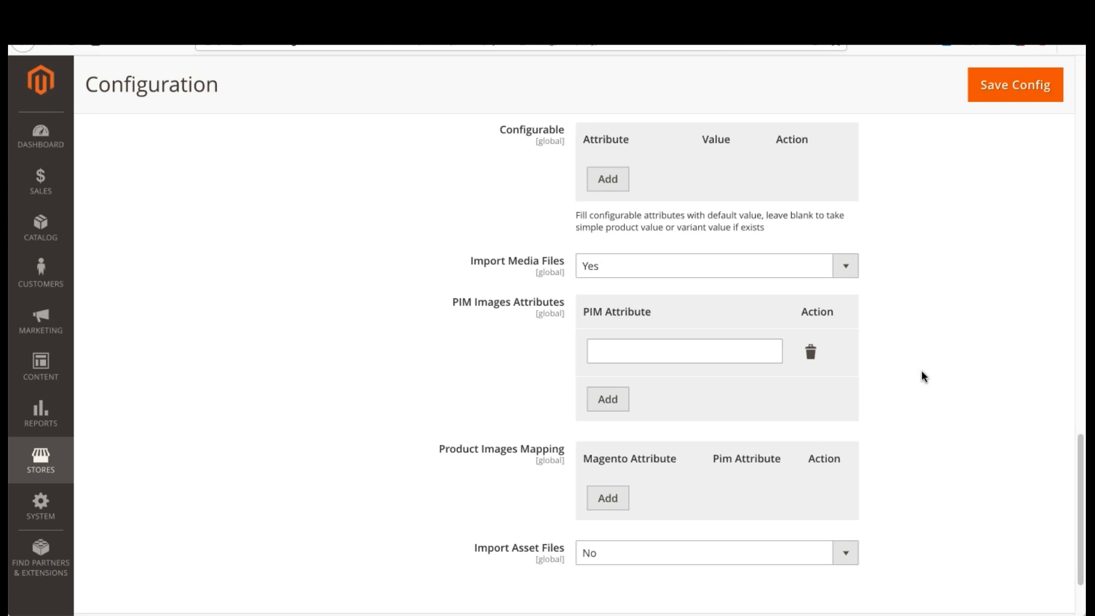
click(688, 350)
text(picture)
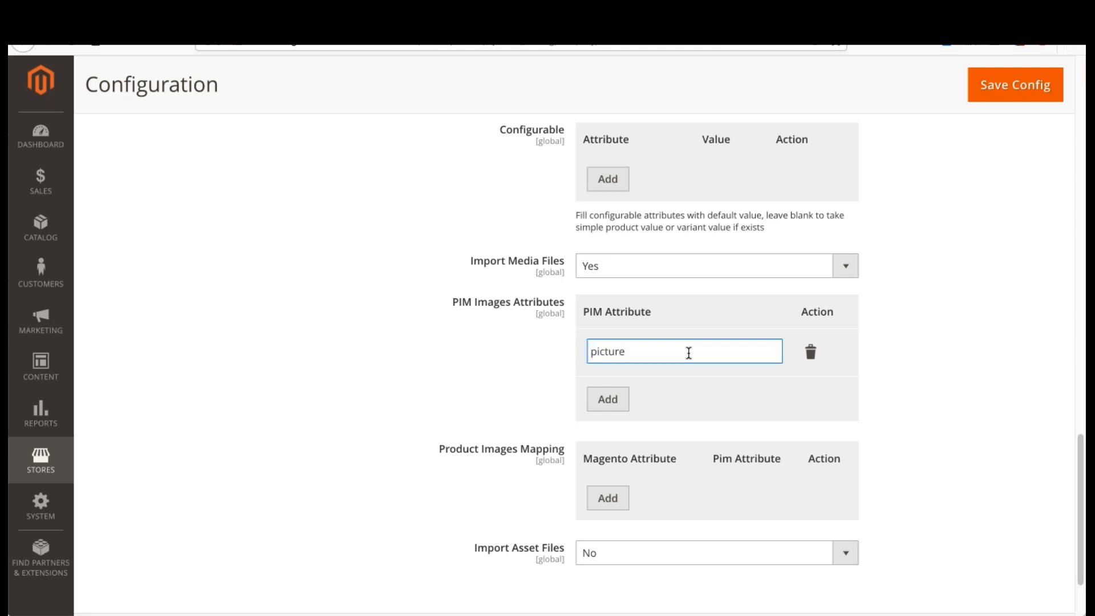
click(622, 399)
click(632, 399)
text(p)
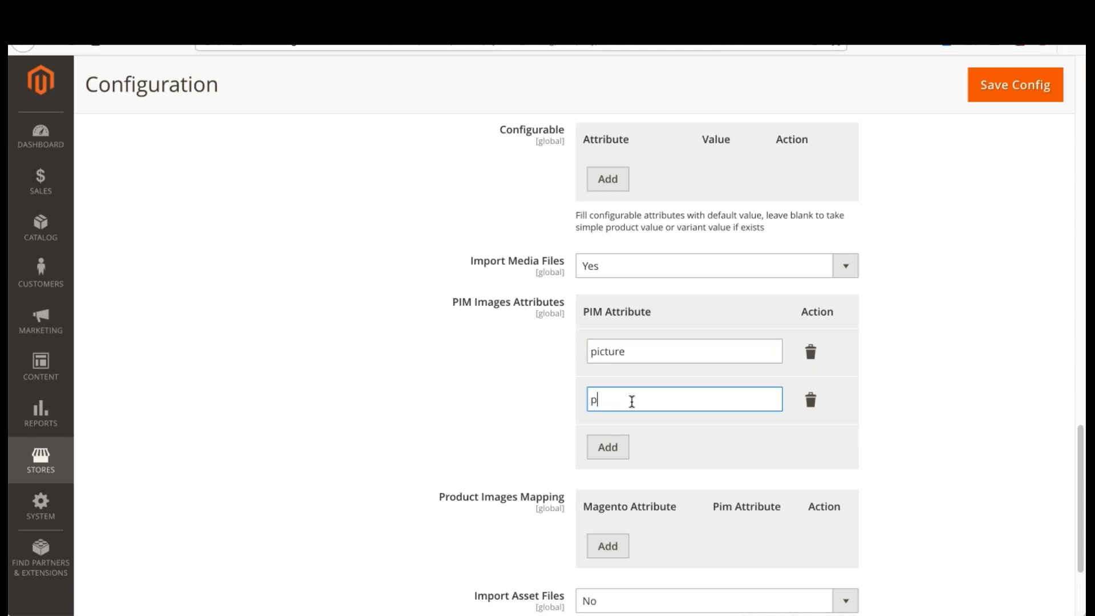
text(icture_2)
click(813, 352)
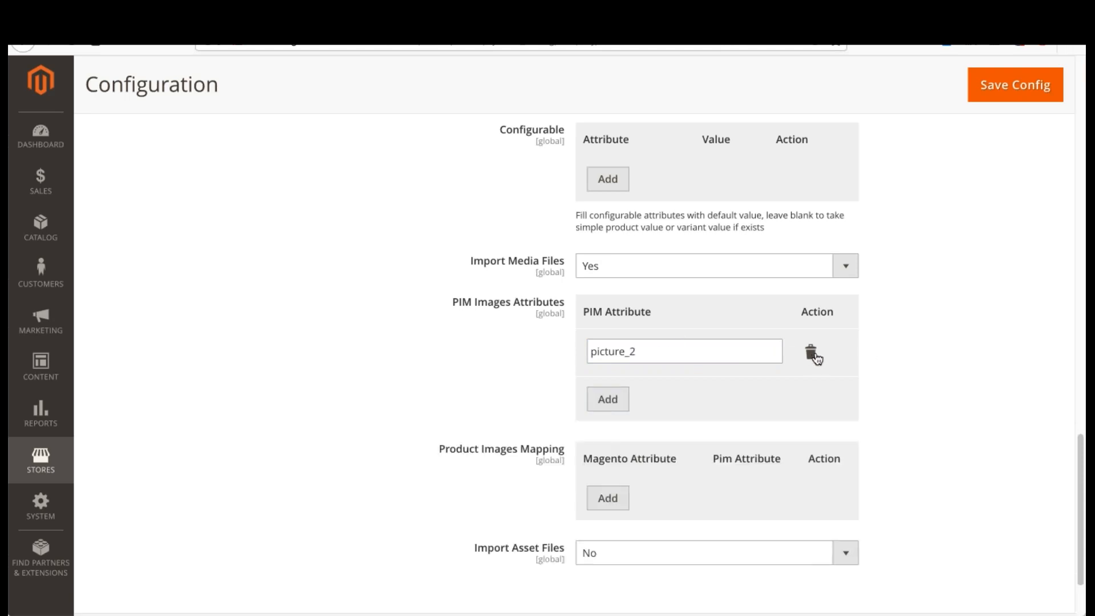
click(812, 352)
Step: Add a Product Images Mapping row for the Magento attribute image (image)
scroll(468, 371, down, 1)
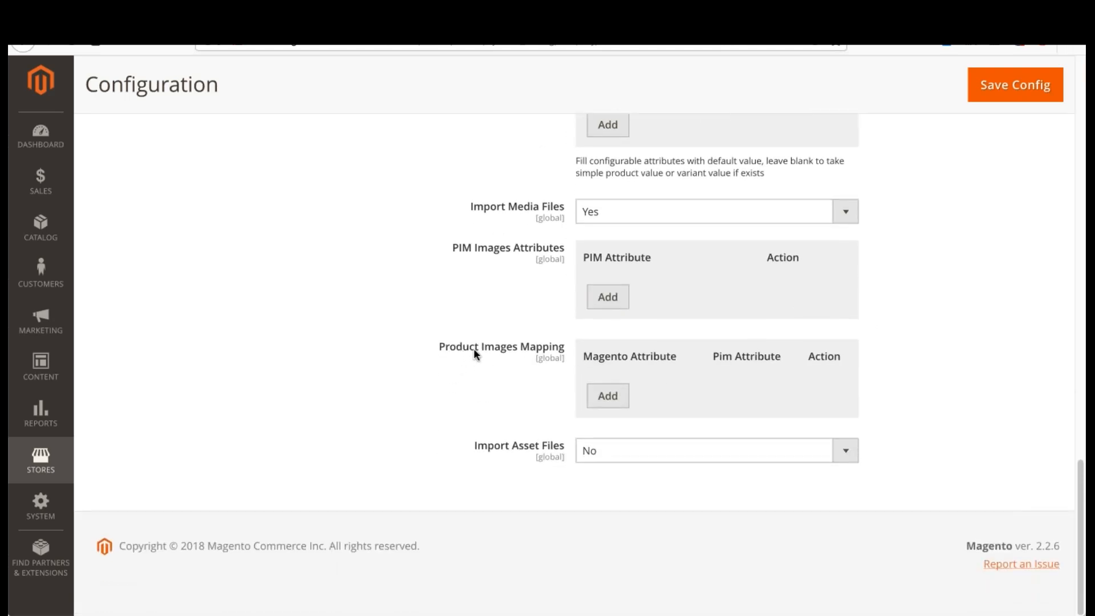
drag(435, 344, 608, 367)
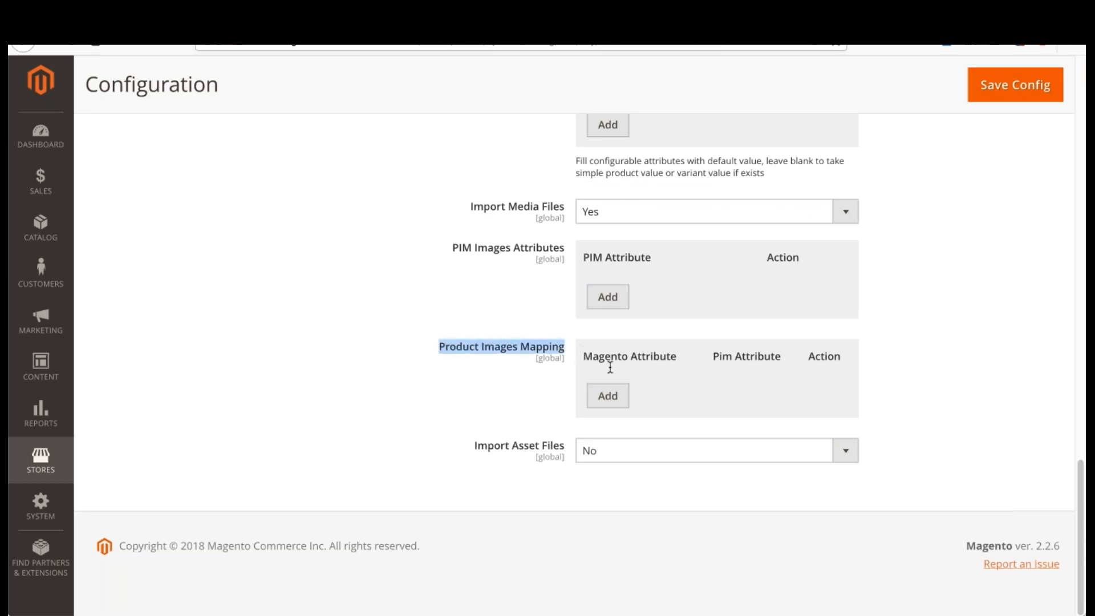
click(619, 398)
click(676, 398)
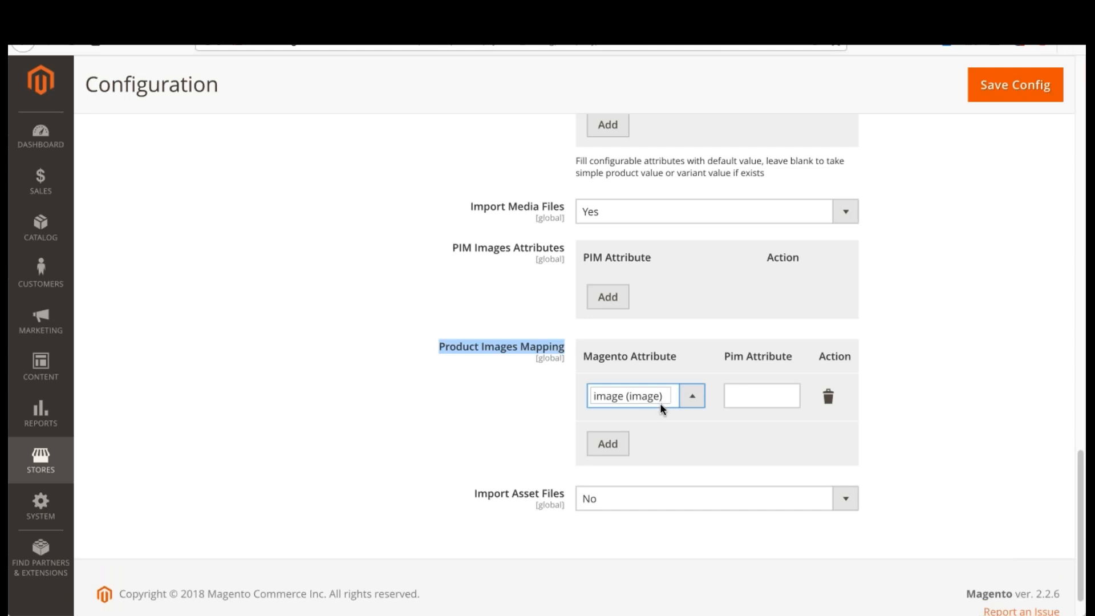
click(757, 395)
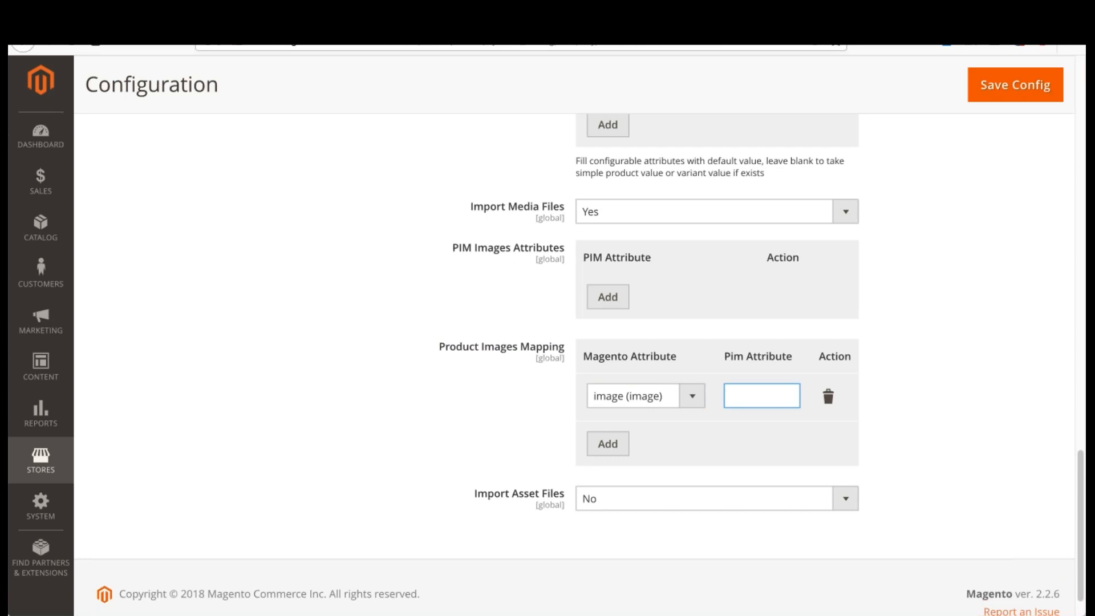
Step: Switch to Akeneo and search the attribute list for picture
click(260, 16)
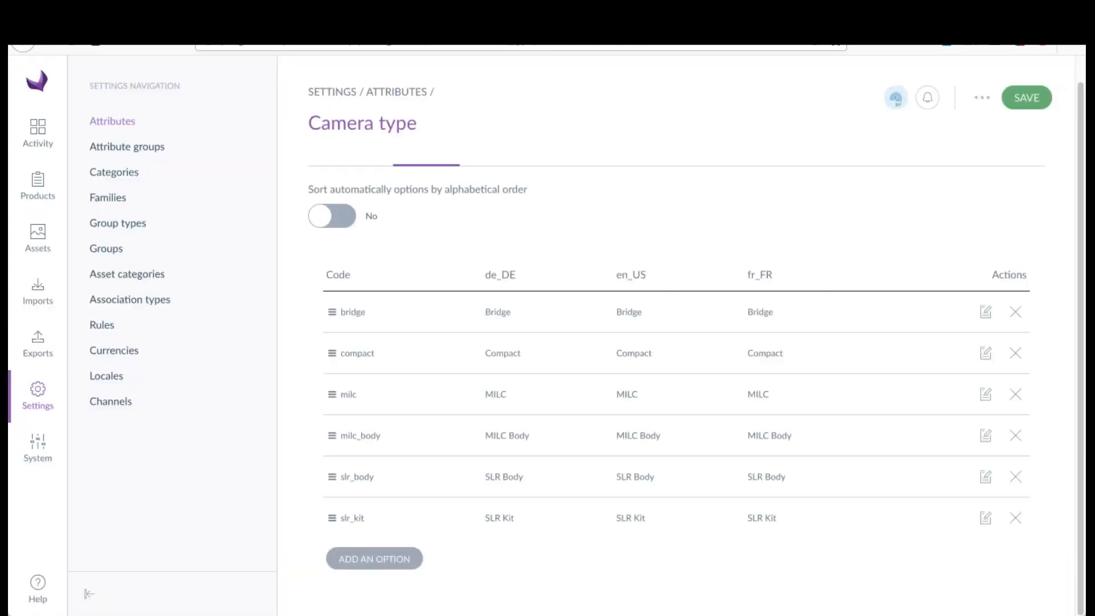
click(118, 122)
text(picture)
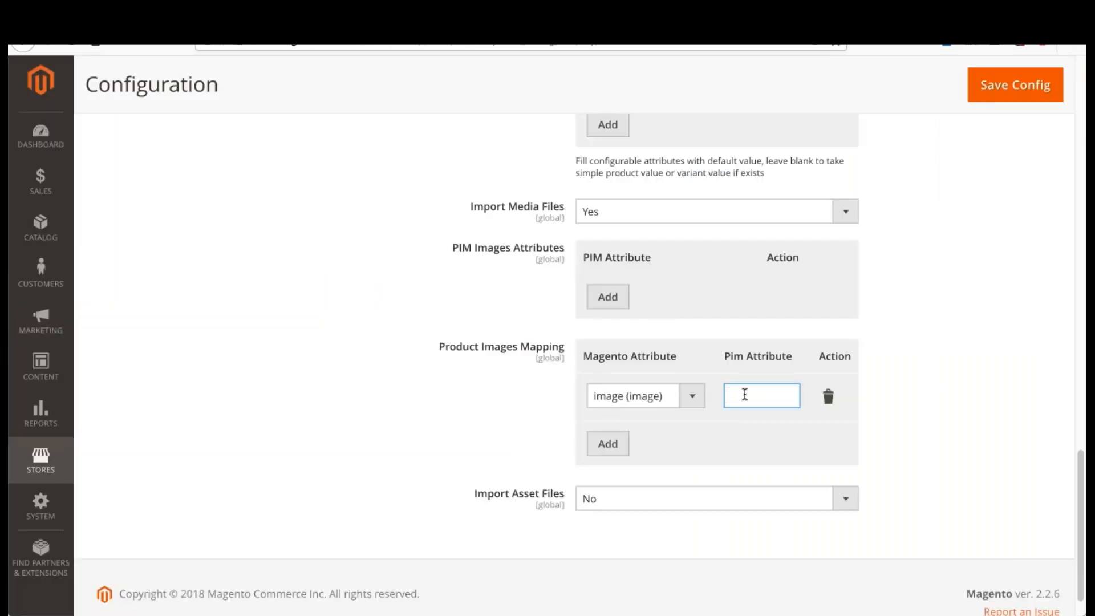
Step: Switch back to Magento, set the image row's Pim attribute to picture, and map small_image to picture in a new row
text(picture)
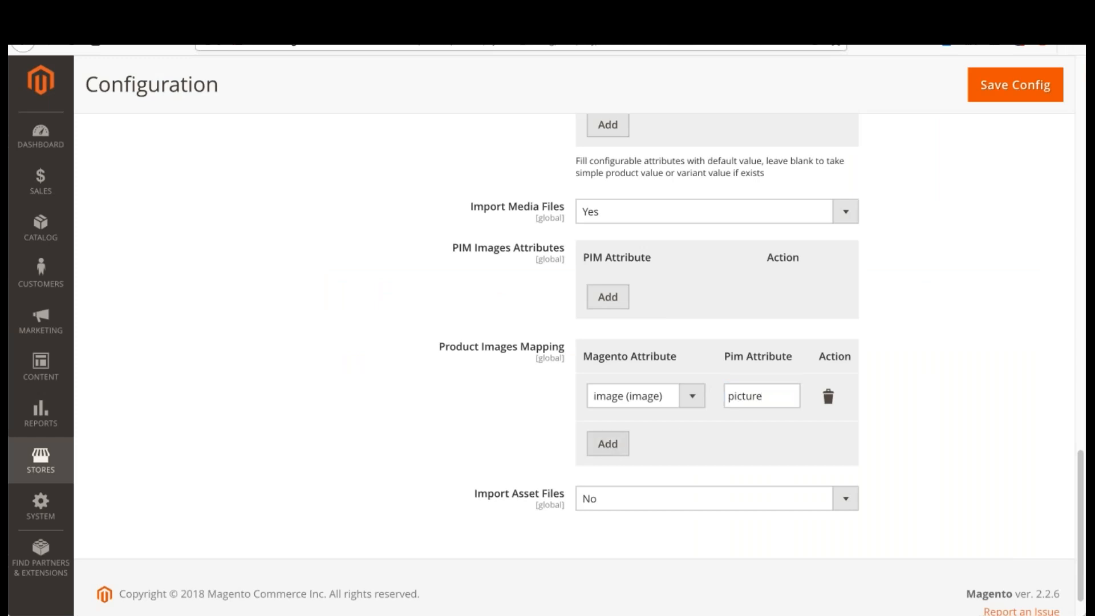
click(608, 445)
click(672, 448)
click(672, 450)
click(751, 439)
text(picture)
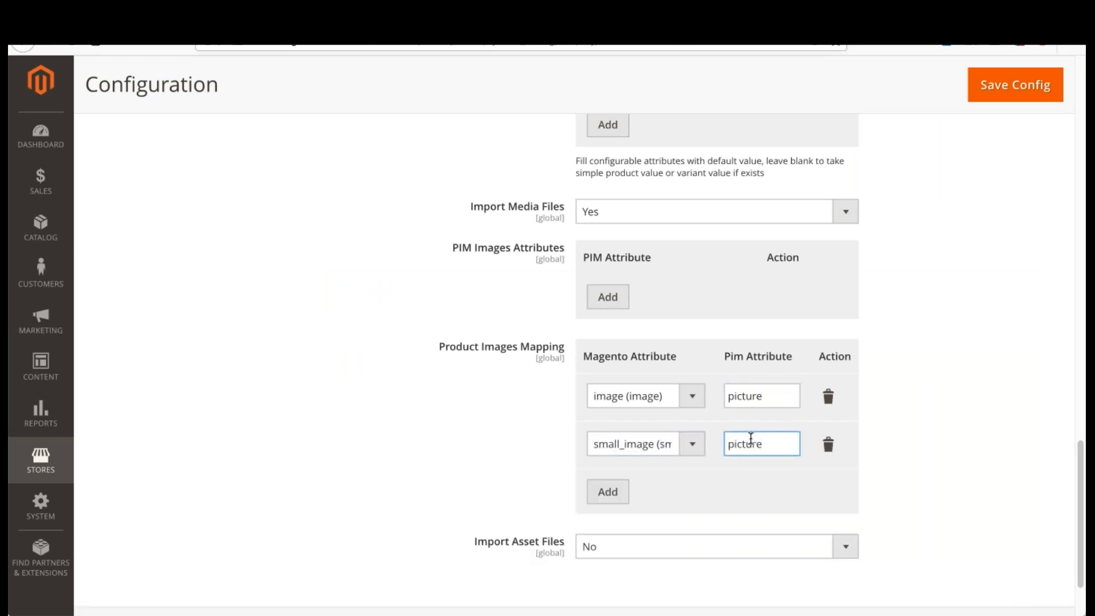
Step: Add a third product image mapping from the Magento attribute thumbnail to the Pim attribute picture
click(608, 491)
click(644, 501)
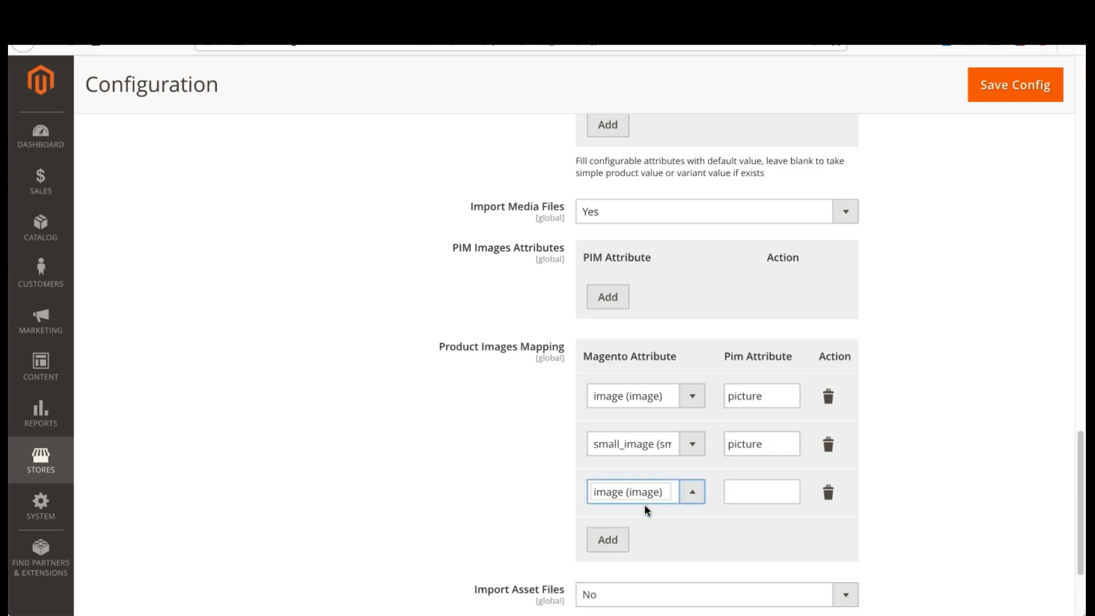
click(680, 508)
click(738, 494)
text(picture)
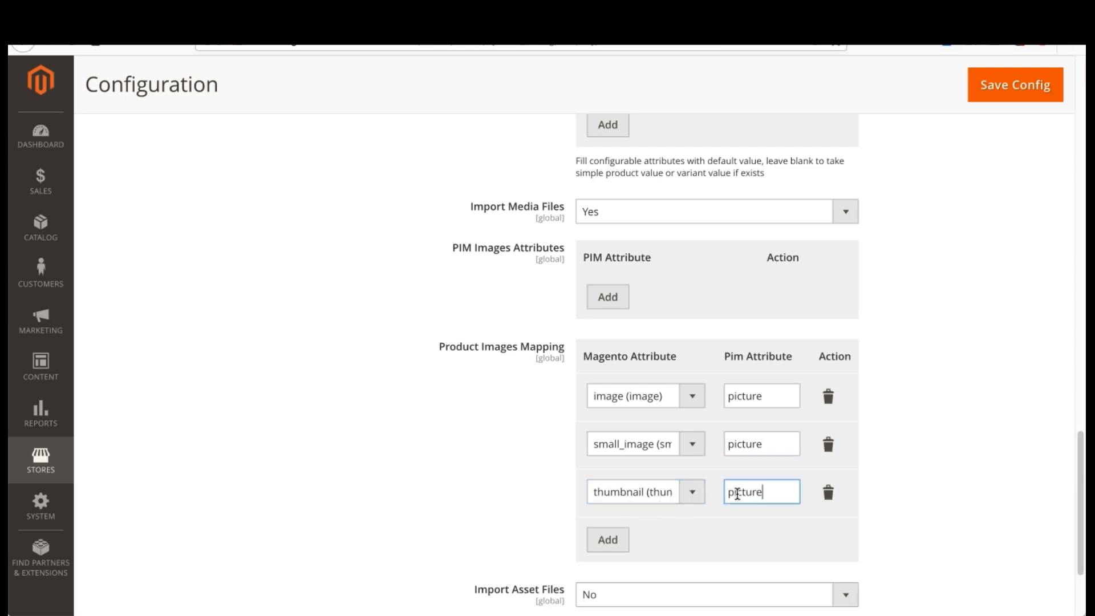
Step: Add a fourth product image mapping from the Magento attribute swatch_image to the Pim attribute picture
scroll(647, 491, down, 2)
click(622, 458)
click(641, 465)
click(639, 481)
click(761, 457)
text(picture)
click(997, 353)
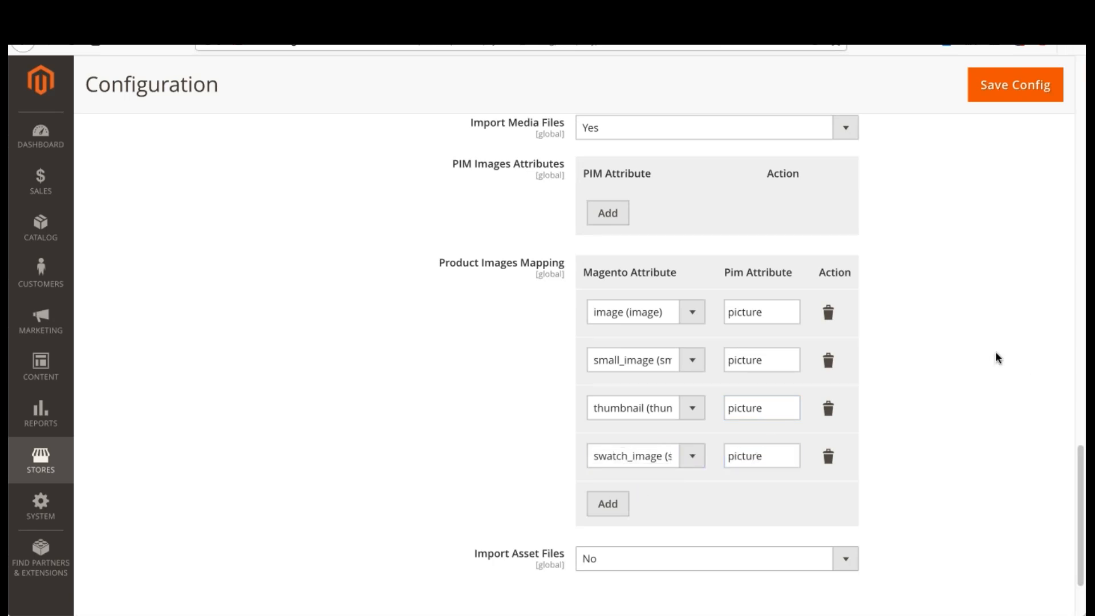
Step: Review the Pim attributes in the product image mappings and the Import Asset Files setting
drag(766, 456, 717, 456)
drag(731, 272, 793, 272)
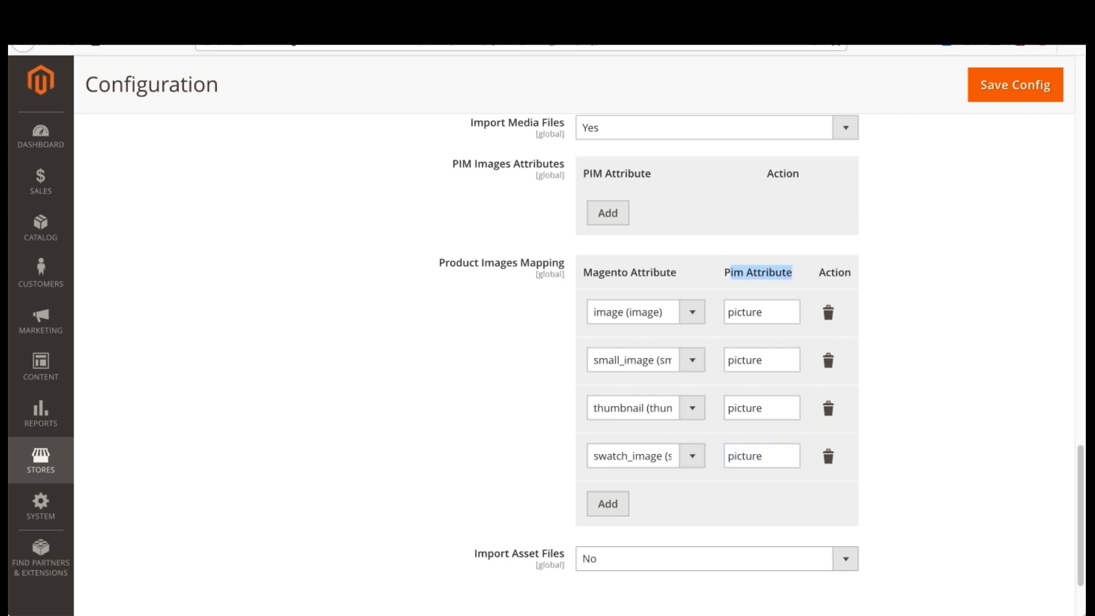
click(977, 295)
scroll(977, 296, down, 3)
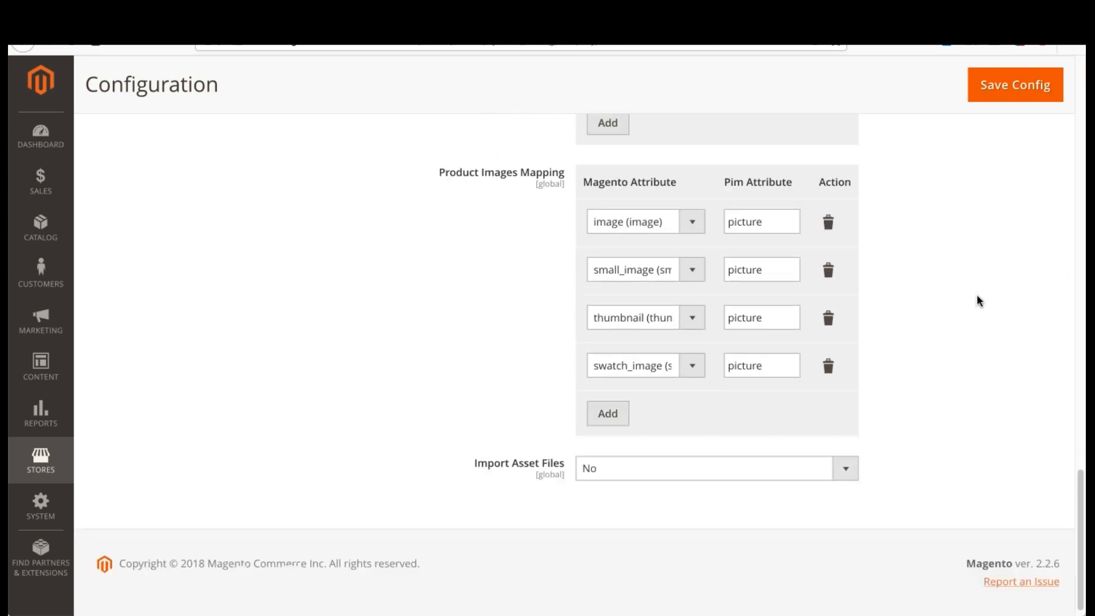
scroll(492, 331, up, 6)
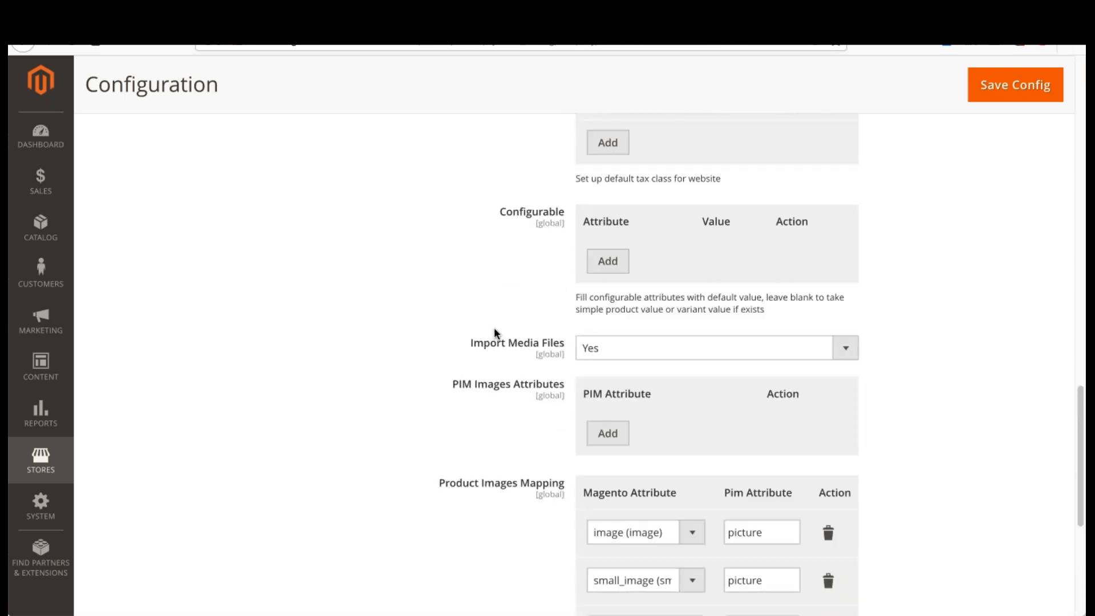
scroll(494, 328, down, 6)
drag(454, 444, 562, 450)
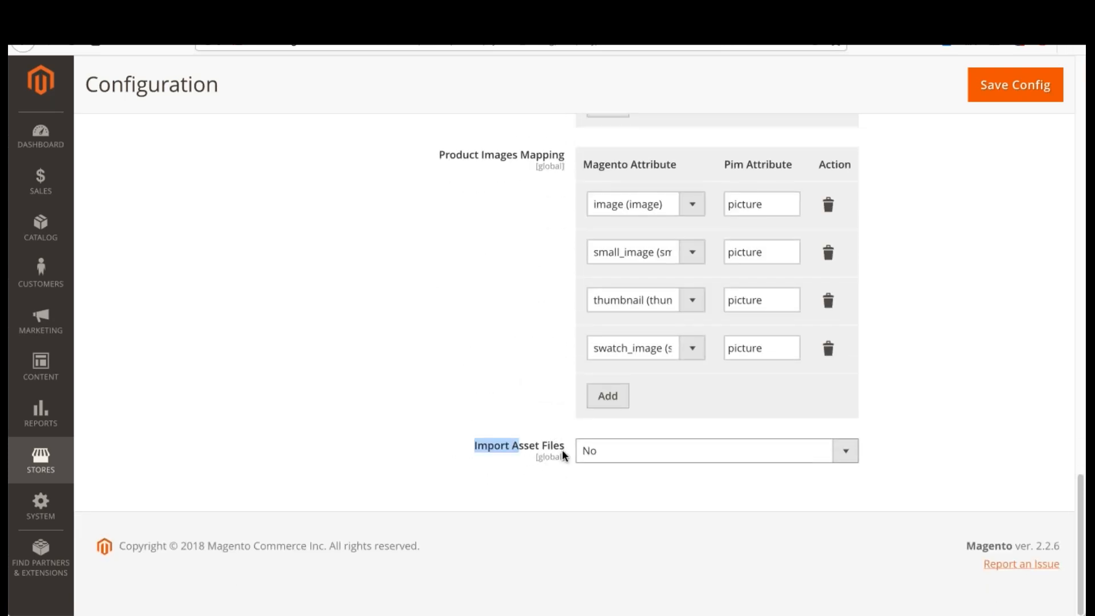
click(1007, 383)
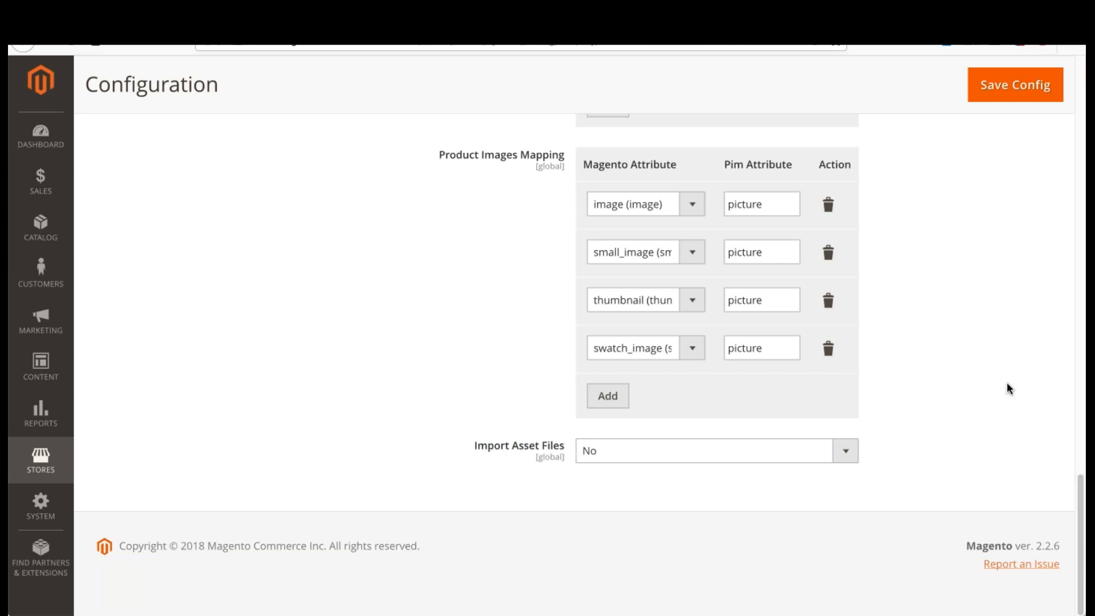
Step: Enable the import of asset files by setting Import Asset Files to Yes
click(750, 451)
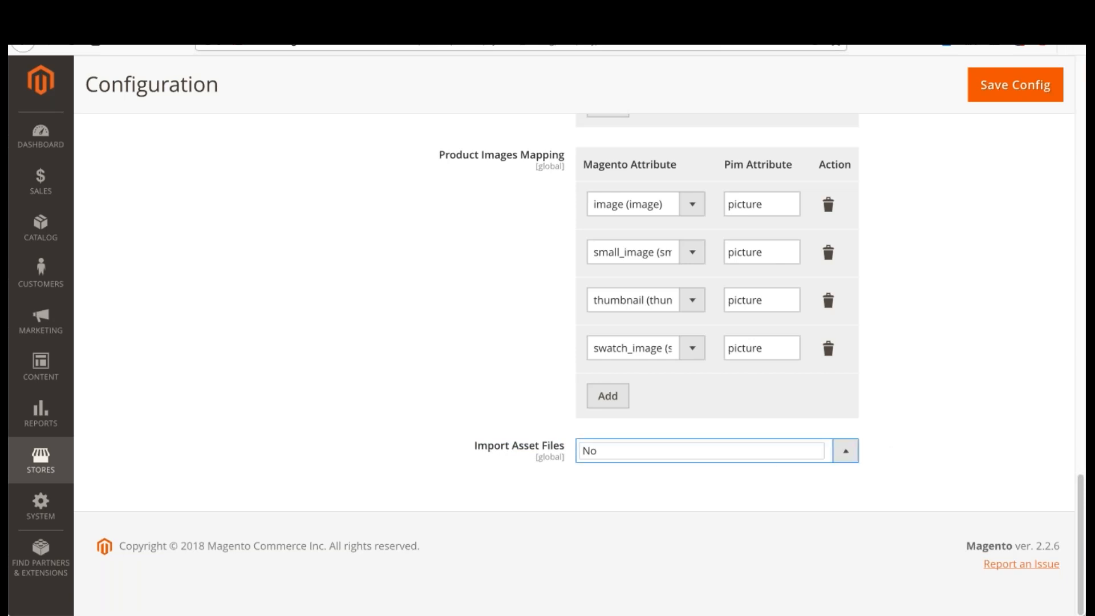
click(734, 436)
scroll(536, 400, up, 2)
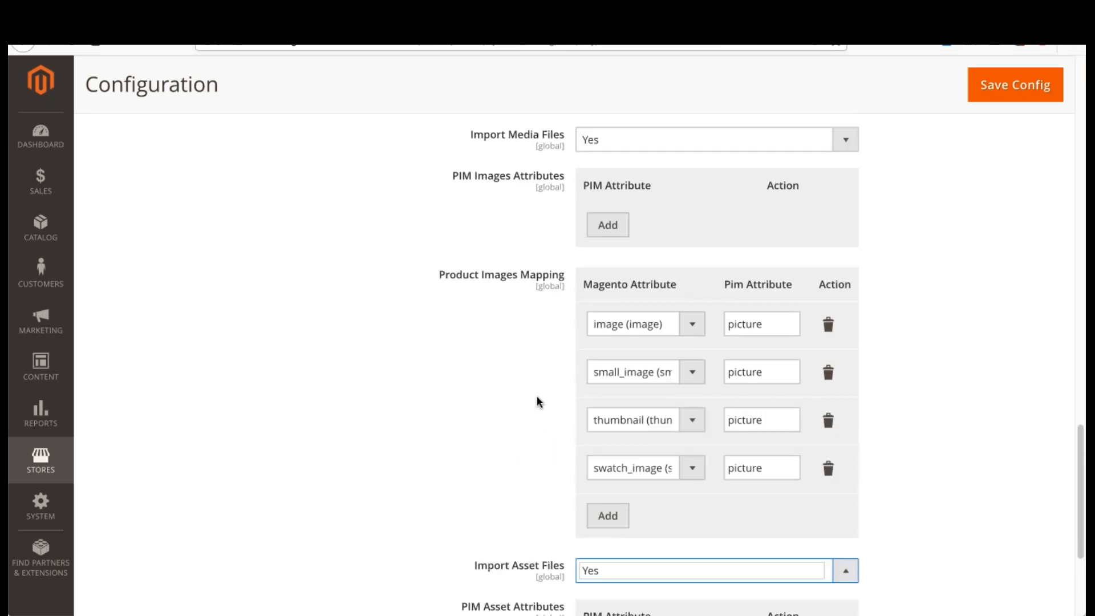
scroll(536, 402, down, 4)
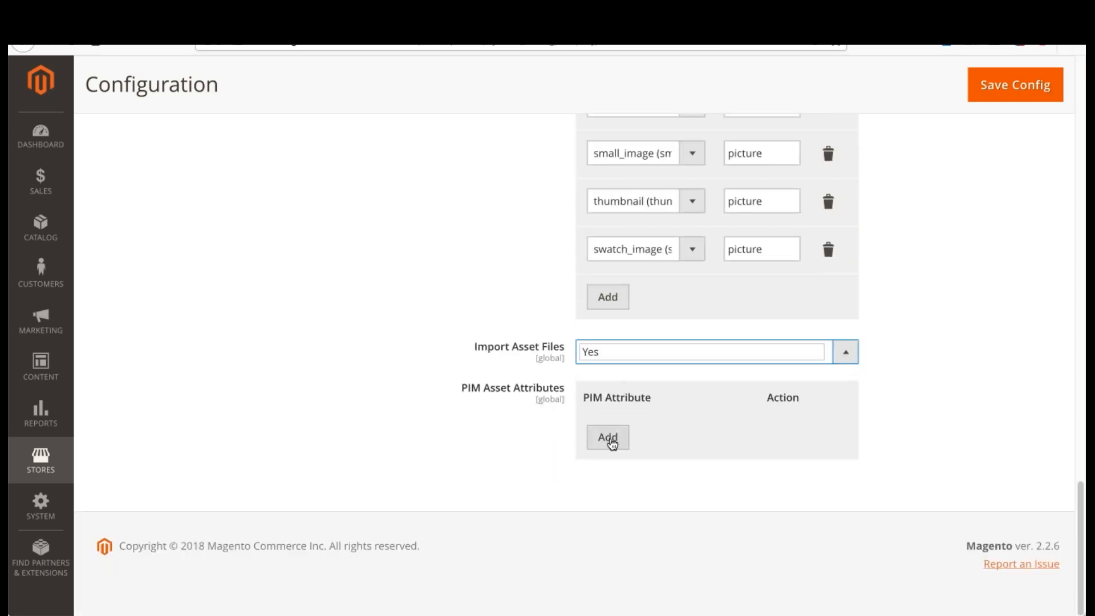
Step: Add a PIM Asset Attributes row with the PIM attribute media_galery
click(627, 438)
click(650, 435)
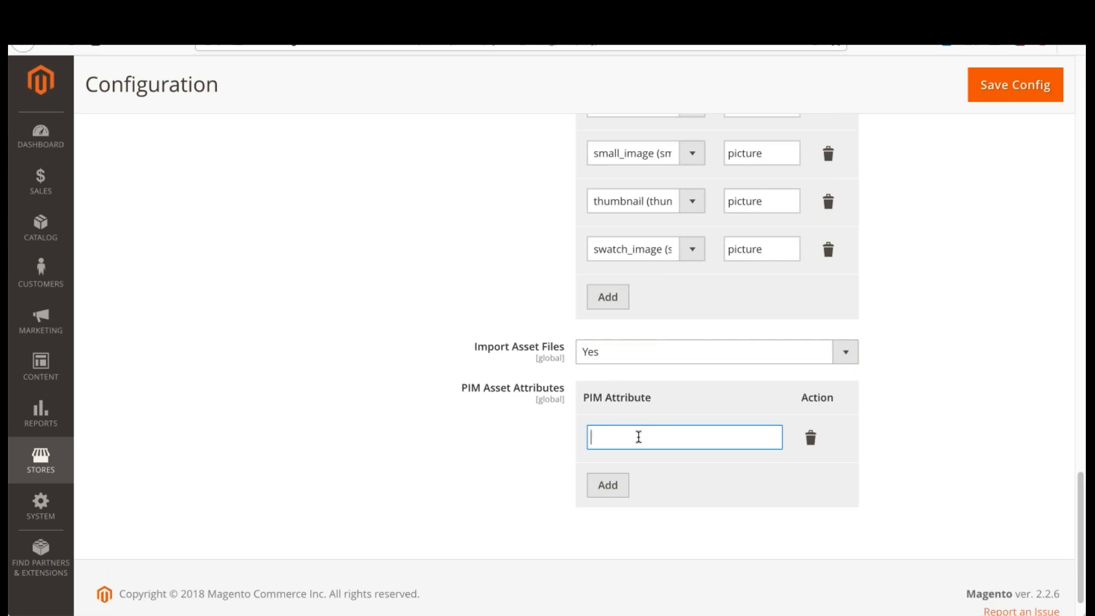
scroll(640, 436, up, 3)
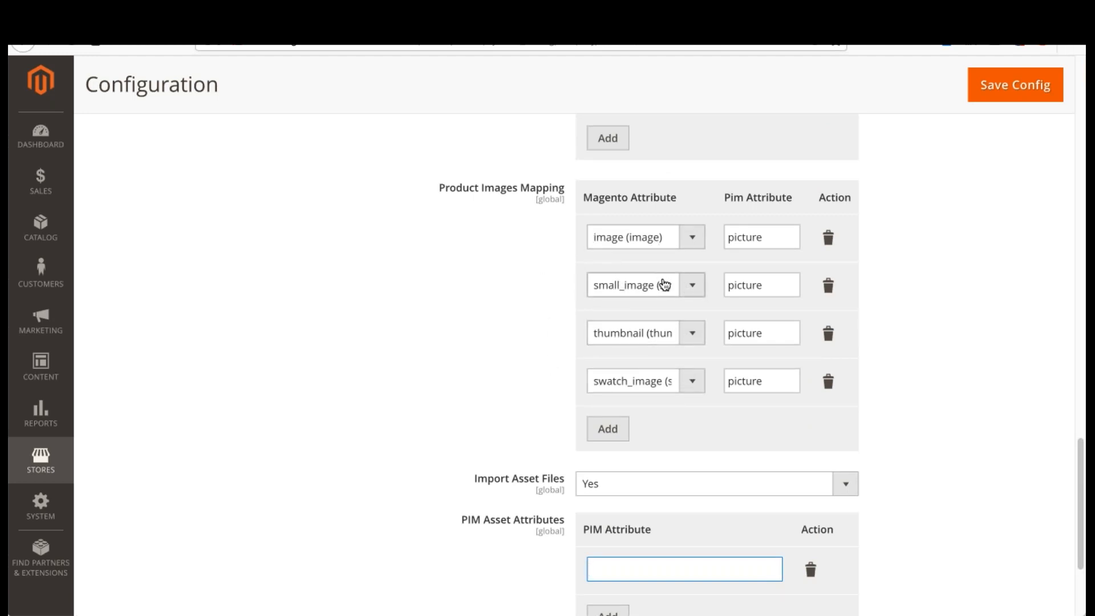
scroll(662, 284, down, 3)
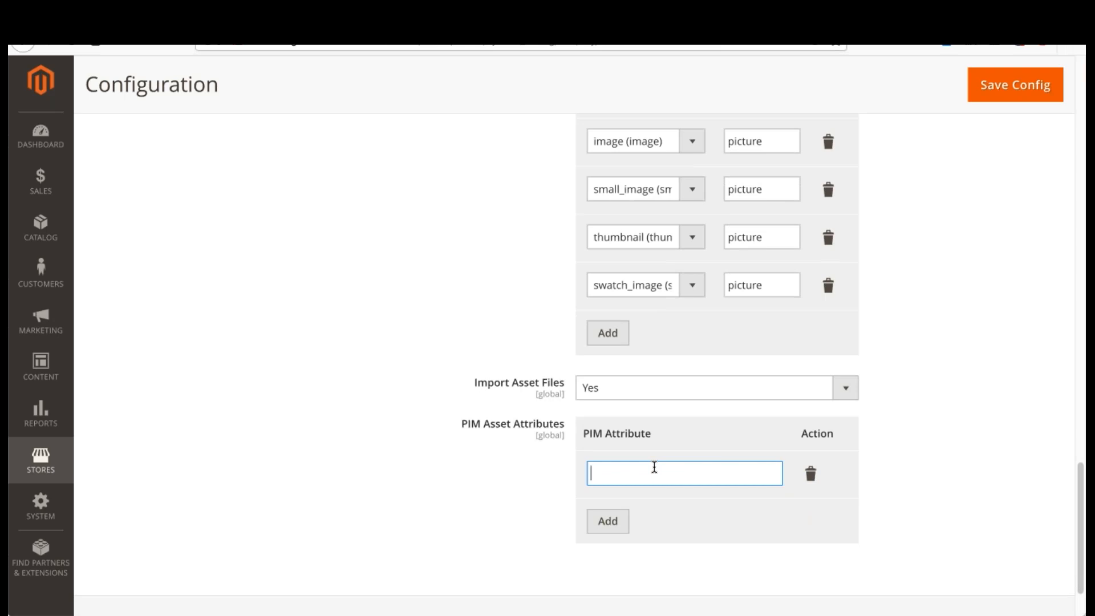
text(media_galery)
scroll(648, 424, up, 1)
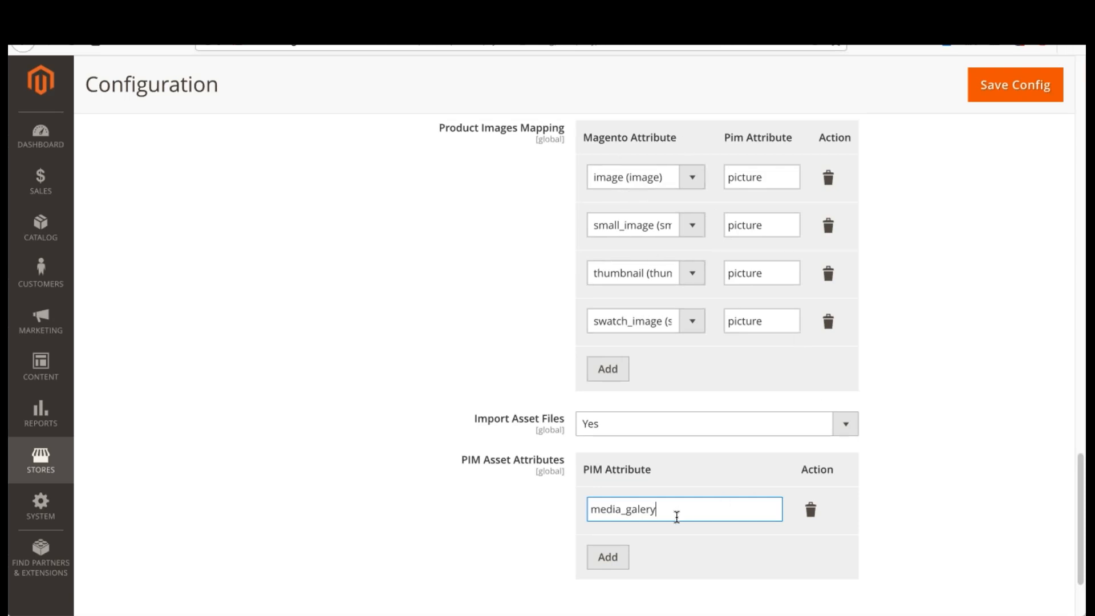
Step: Remove the media_galery row from PIM Asset Attributes and set Import Asset Files to No
drag(671, 513, 548, 492)
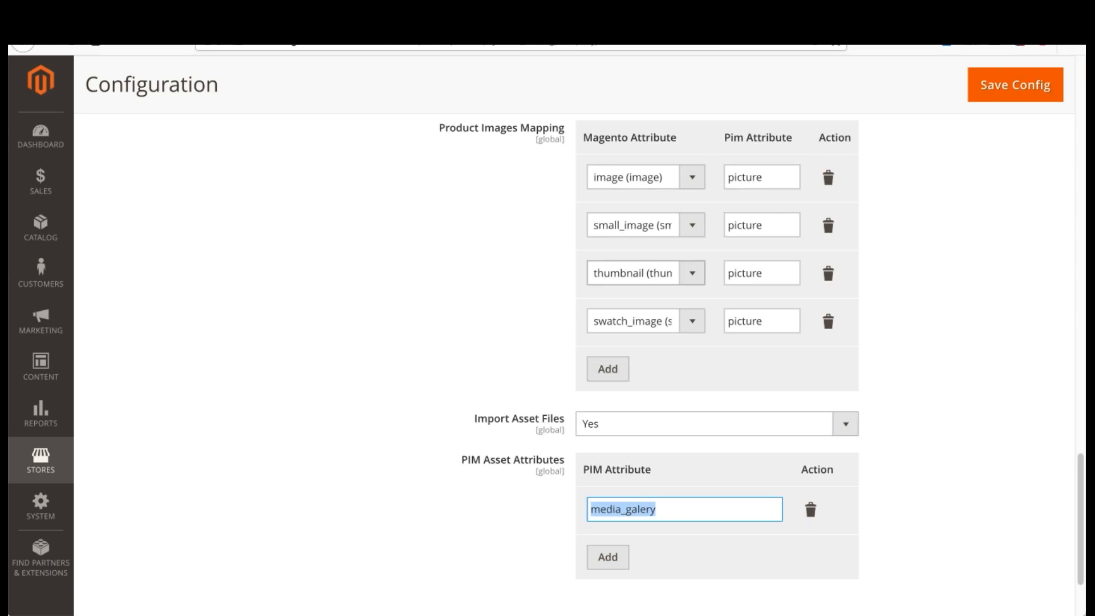
click(653, 507)
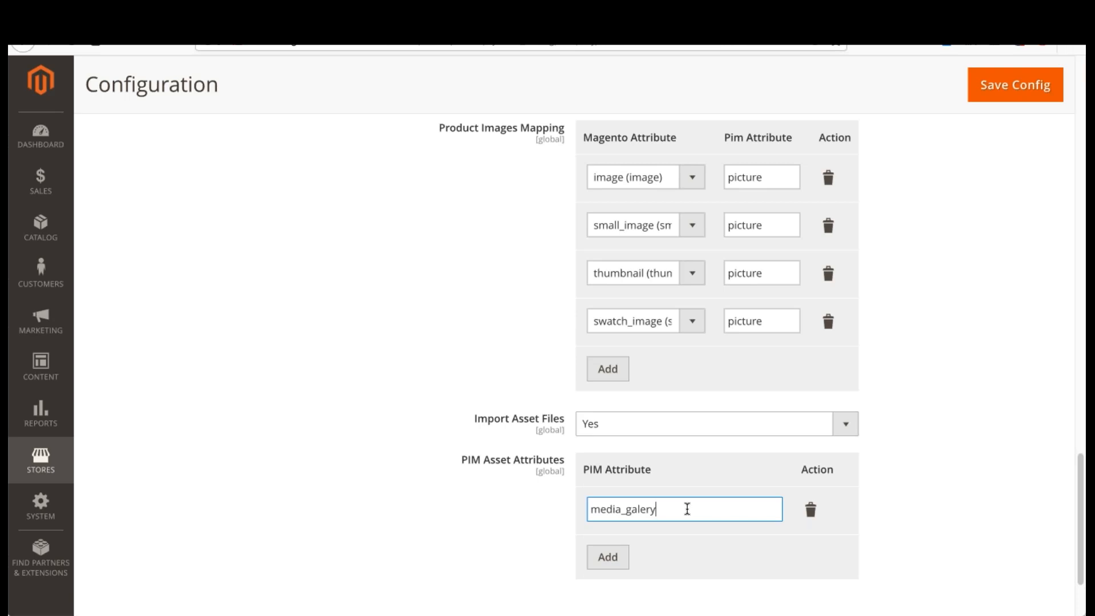
click(811, 509)
click(617, 432)
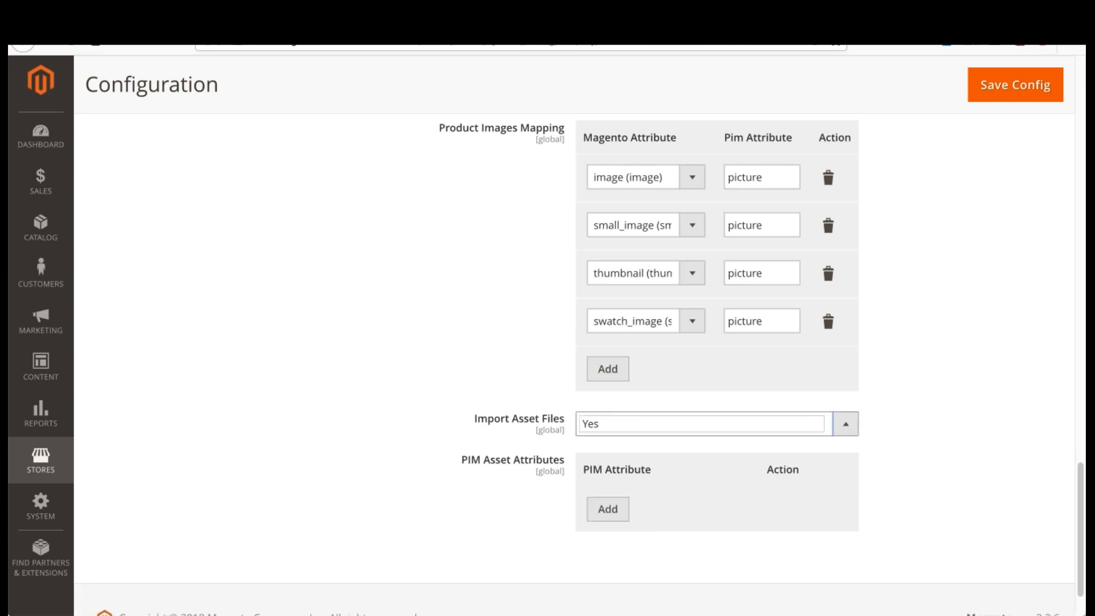
click(617, 453)
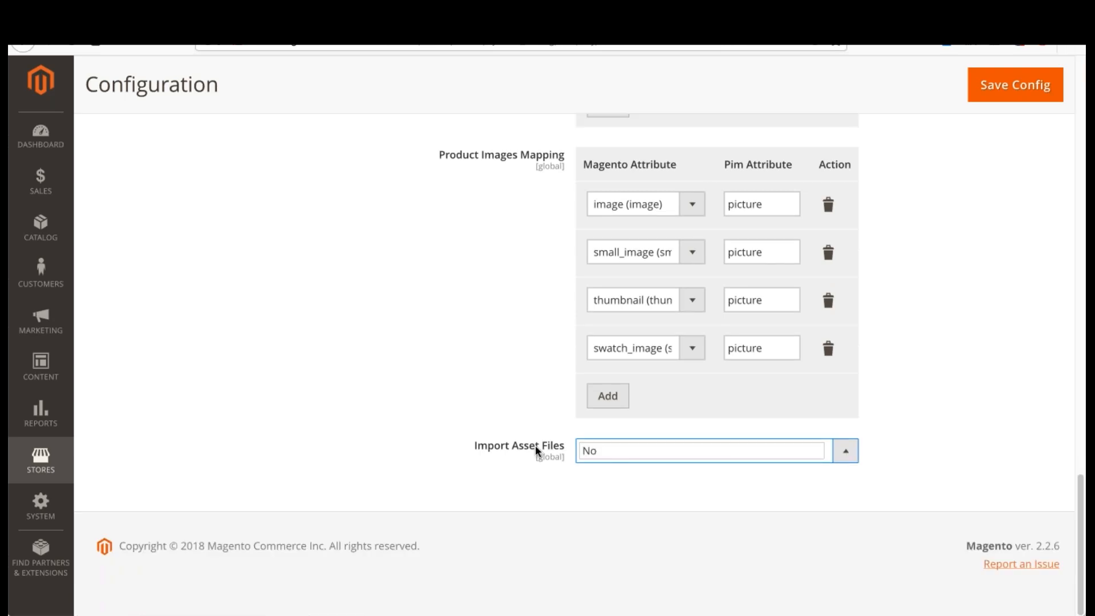
Step: Save the Pimgento configuration and review the saved product settings and image mappings
scroll(948, 376, up, 9)
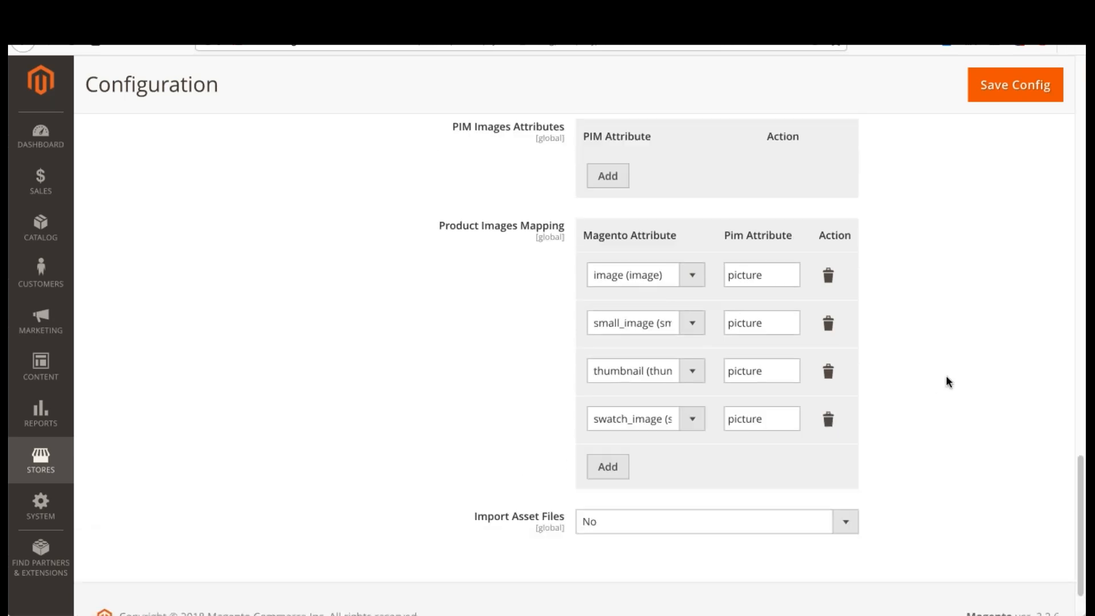
scroll(946, 381, down, 7)
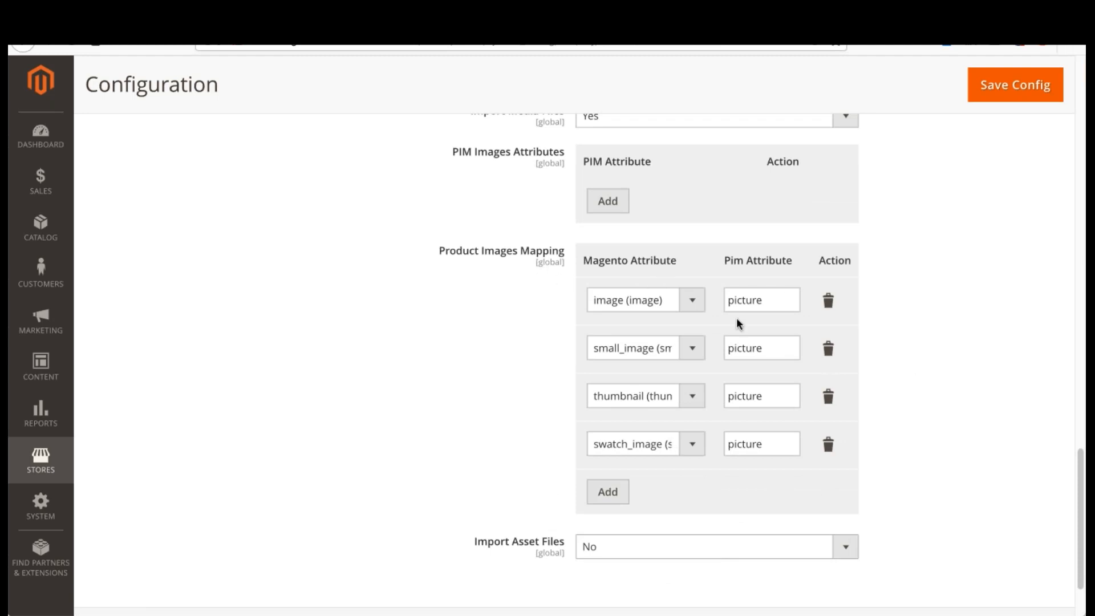
scroll(644, 425, up, 5)
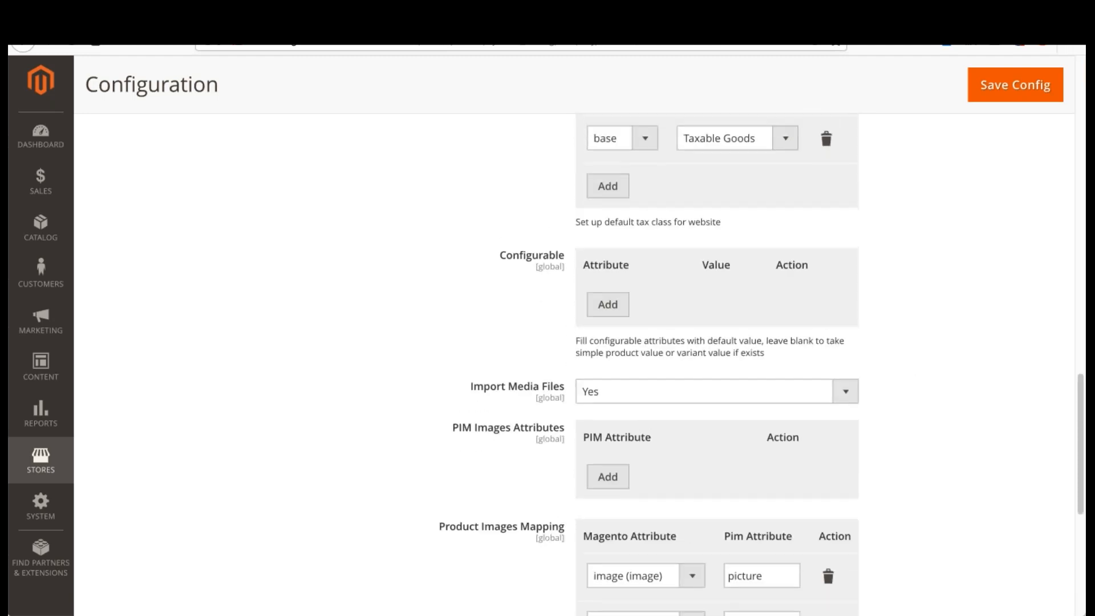
click(990, 102)
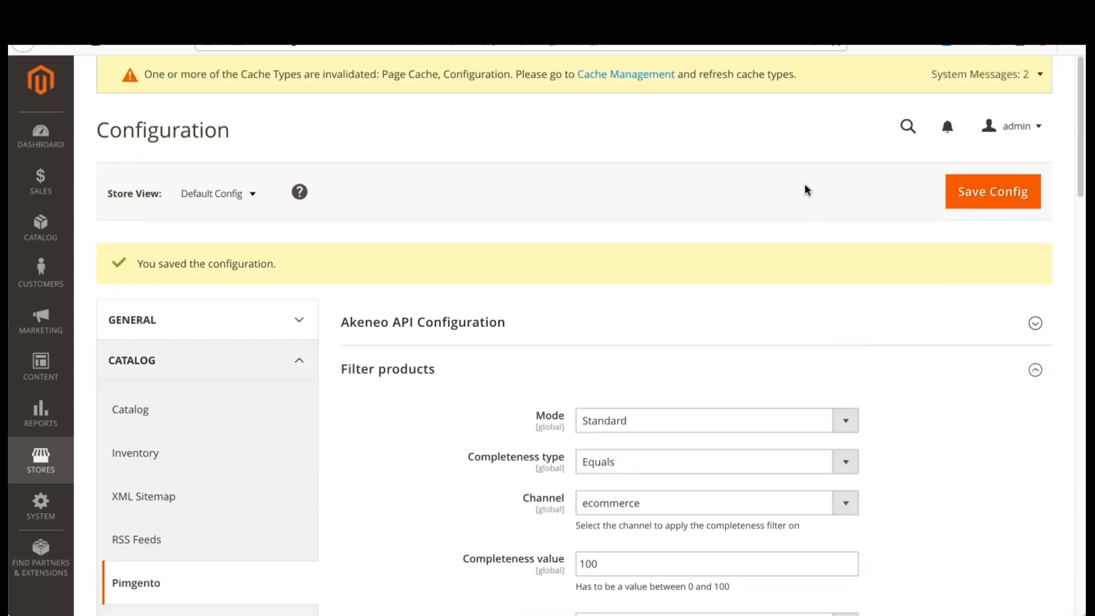
scroll(807, 188, down, 12)
scroll(814, 239, down, 10)
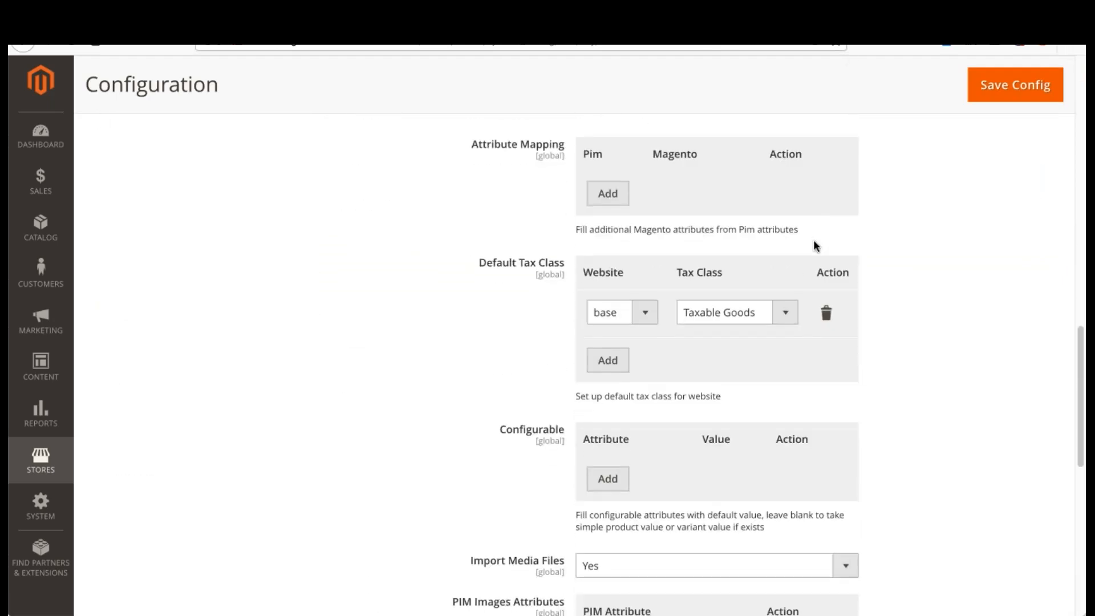
scroll(909, 287, down, 3)
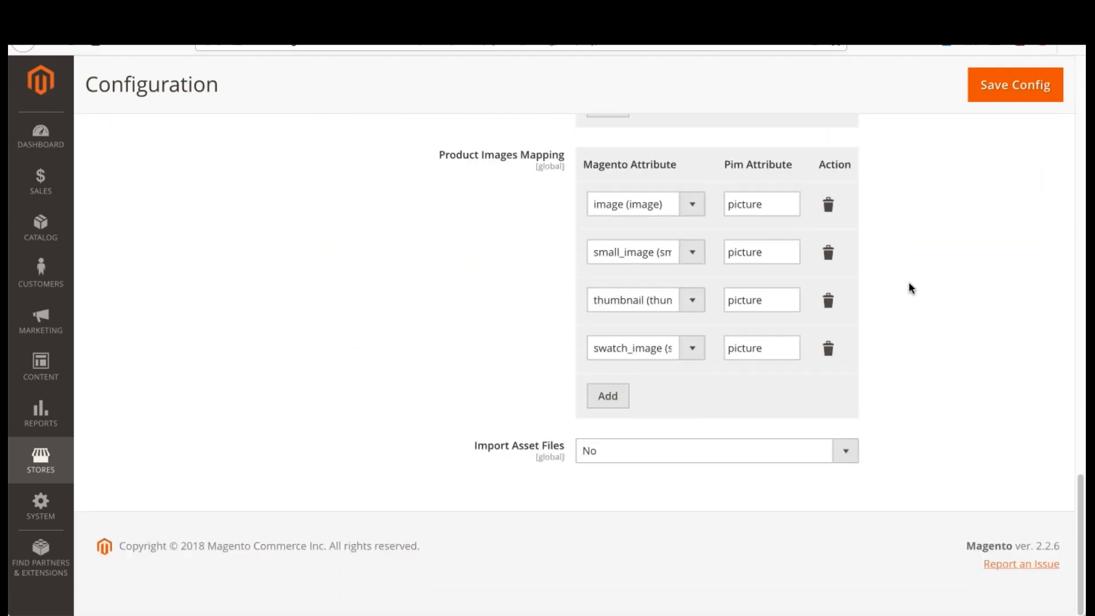
scroll(909, 287, up, 7)
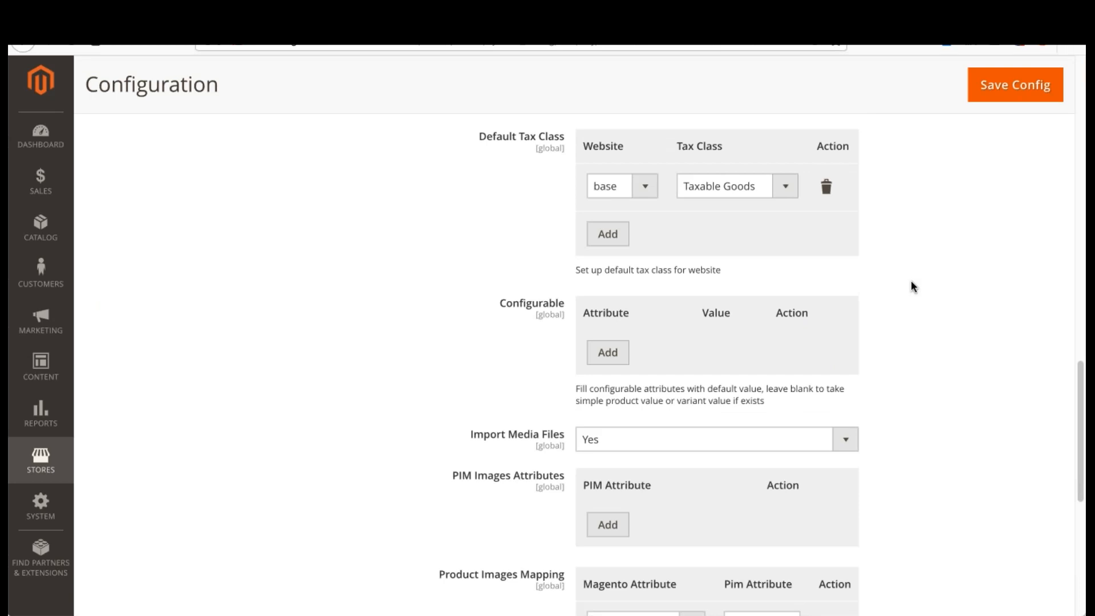
scroll(912, 285, up, 8)
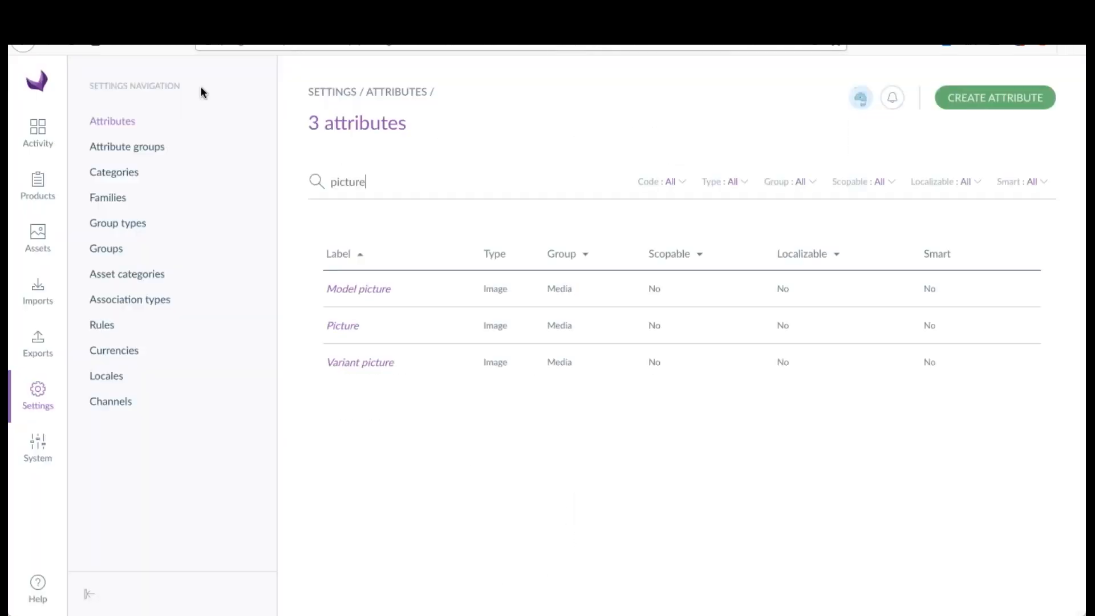
Step: Switch to Akeneo and examine the family, status and completeness of the products in the product grid
click(17, 192)
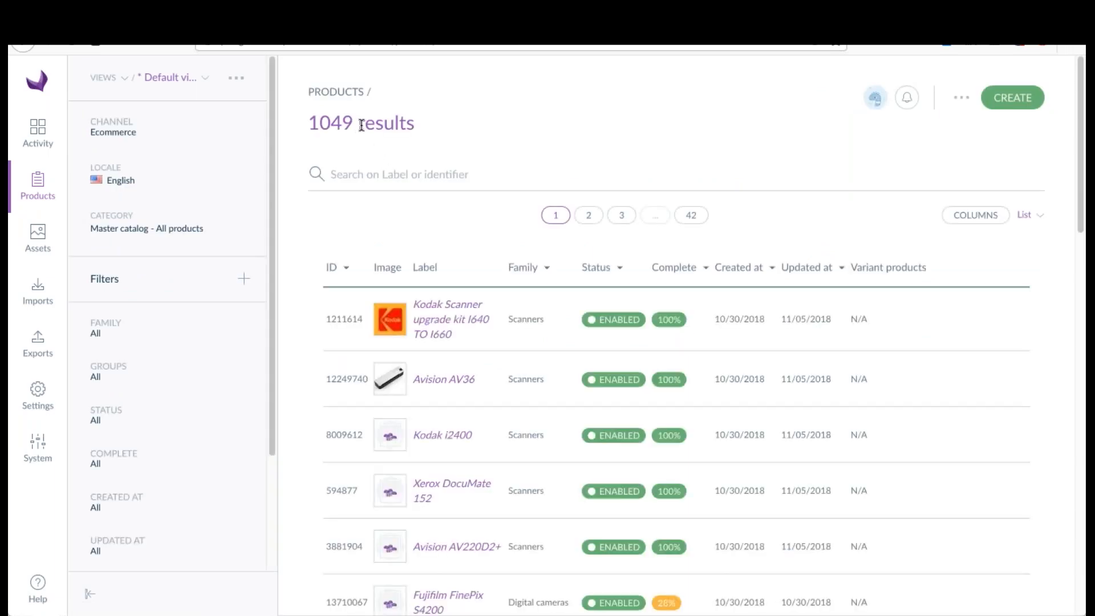
scroll(619, 321, down, 5)
scroll(620, 322, up, 5)
scroll(672, 314, down, 4)
scroll(672, 313, up, 3)
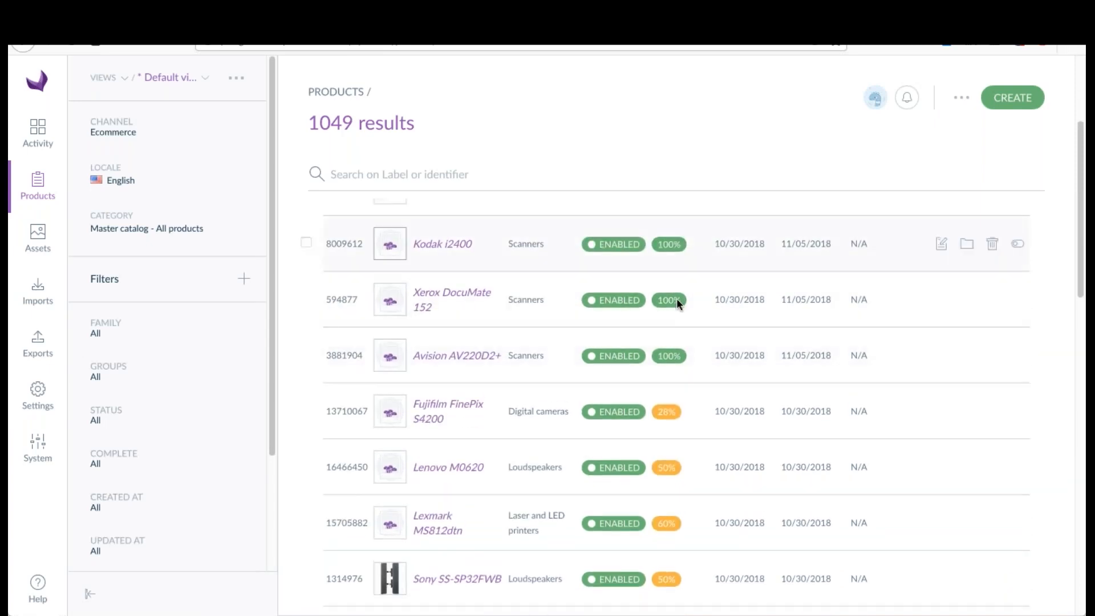
scroll(685, 386, down, 5)
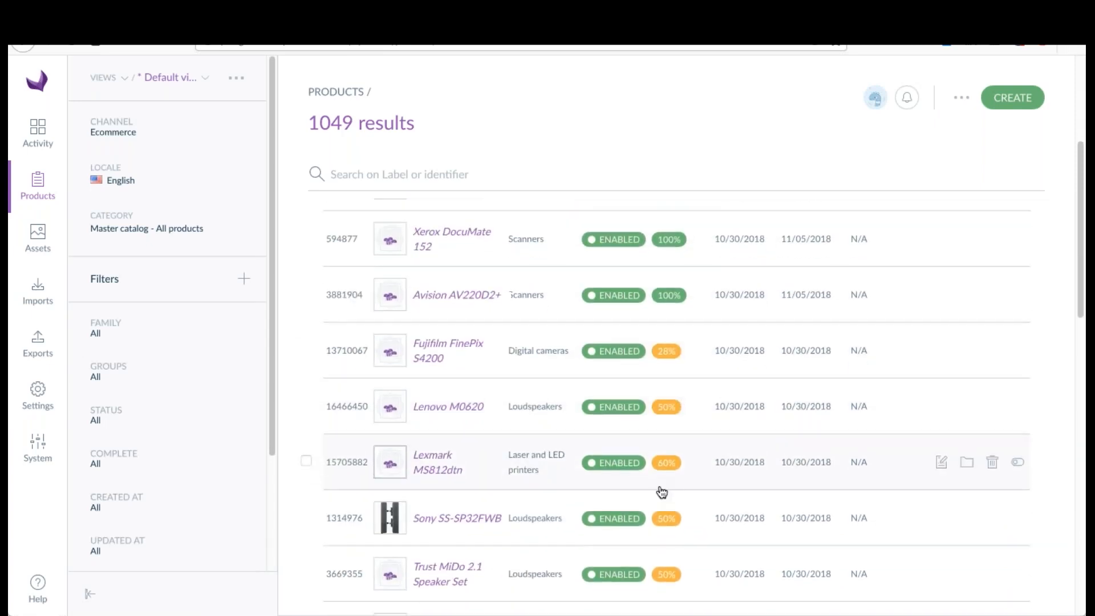
scroll(625, 453, up, 5)
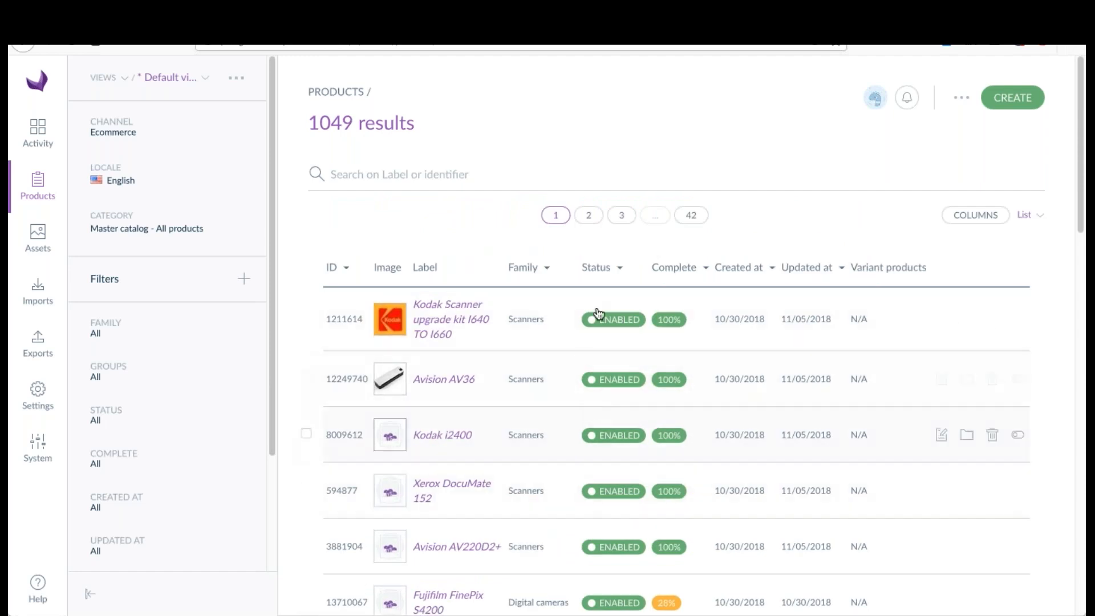
Step: Switch to Magento, select Product as the Pimgento import type, and check the catalog's product list in another tab
key(ctrl+Tab)
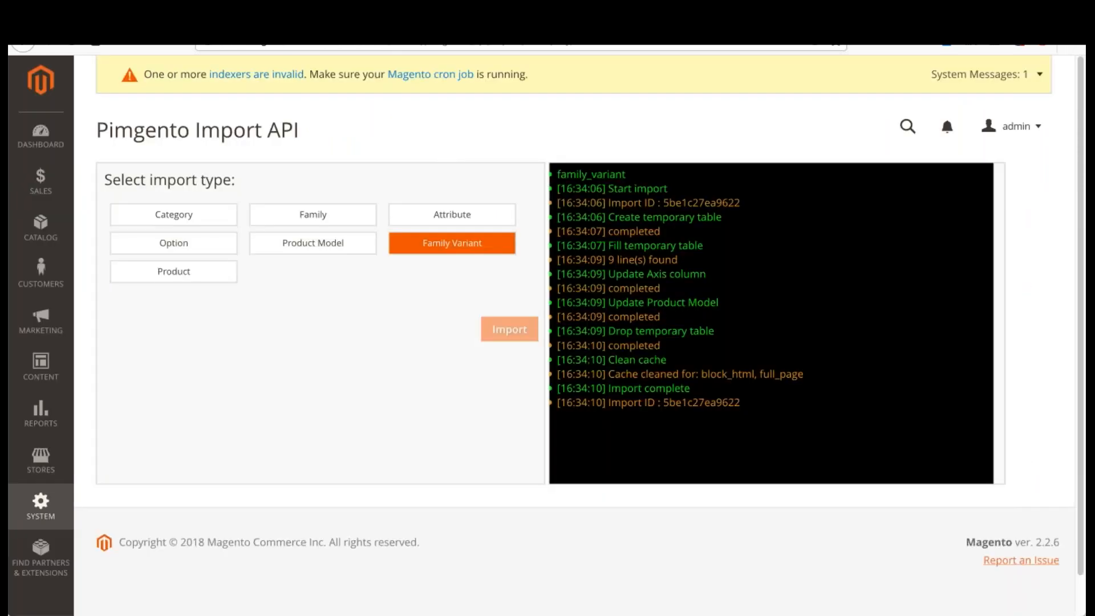
click(211, 277)
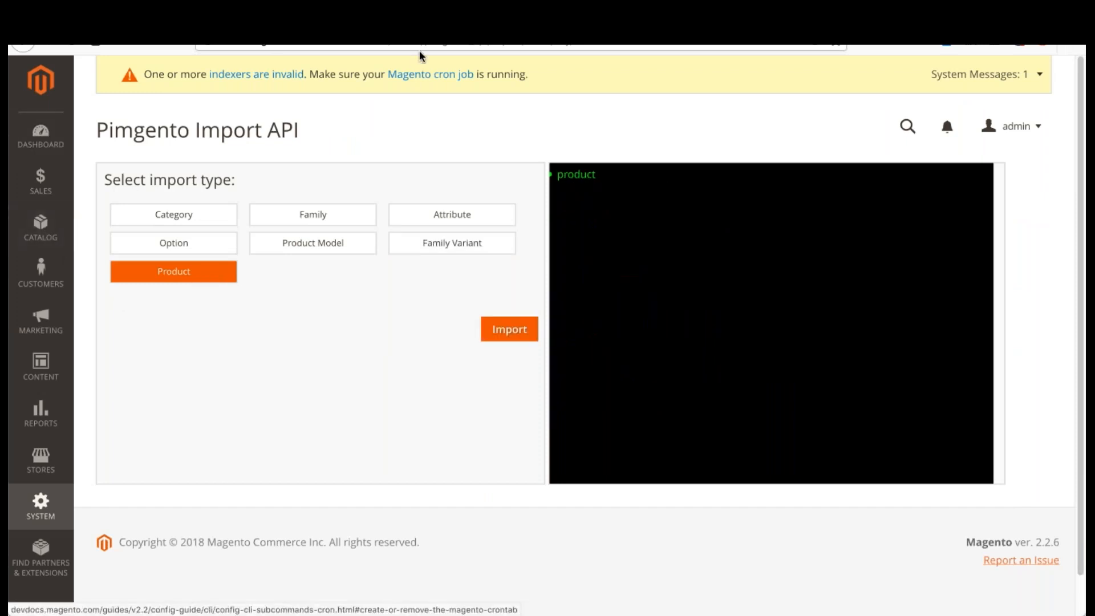
click(428, 17)
click(45, 231)
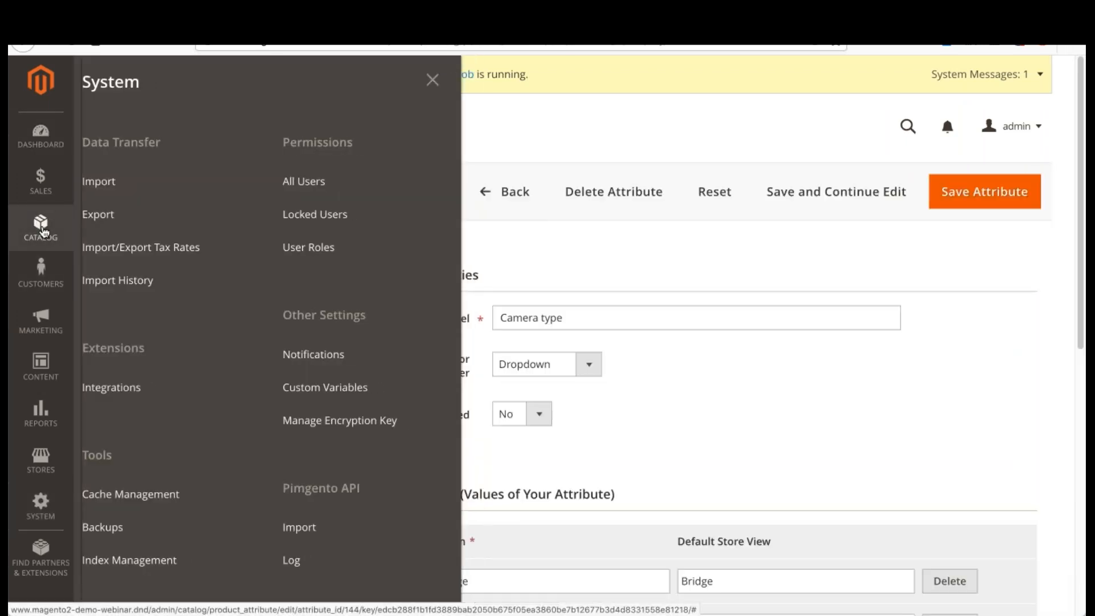
click(118, 140)
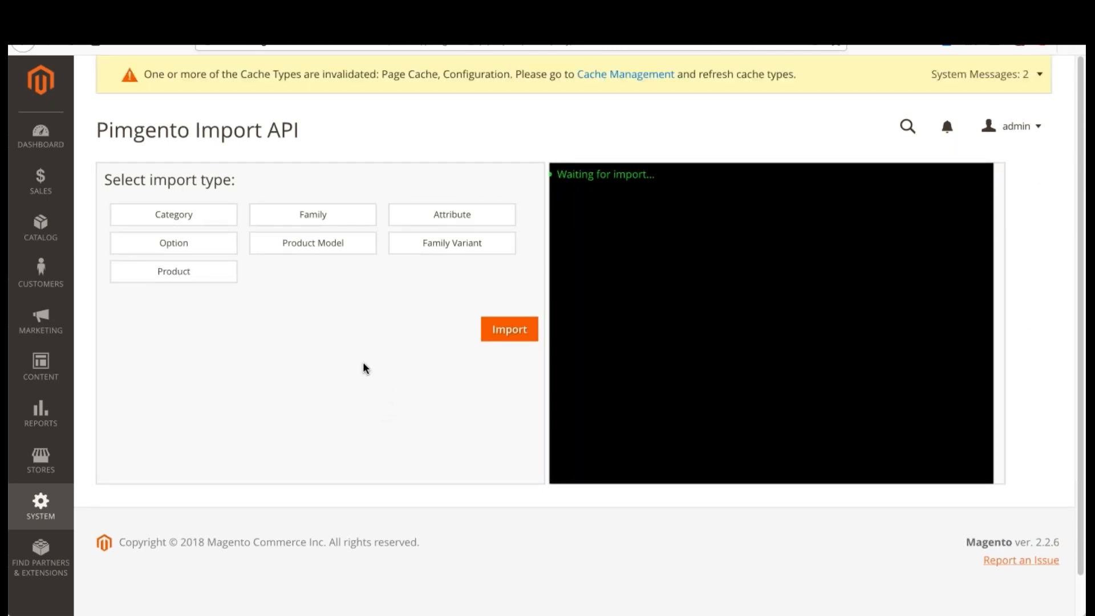
Step: Run the Product import in Pimgento Import API and check its log
click(225, 279)
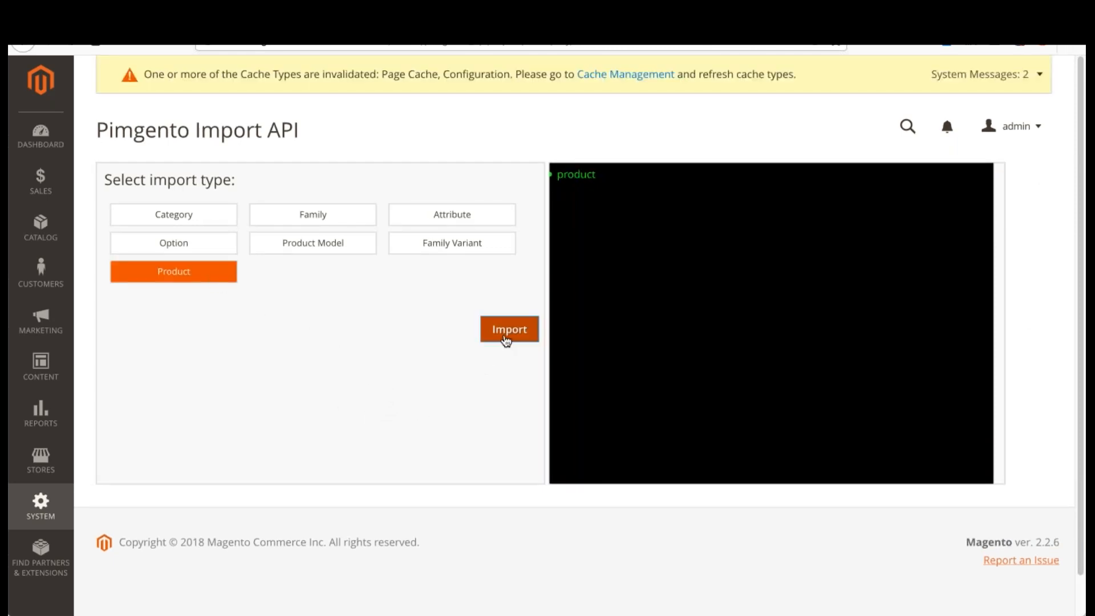
click(506, 337)
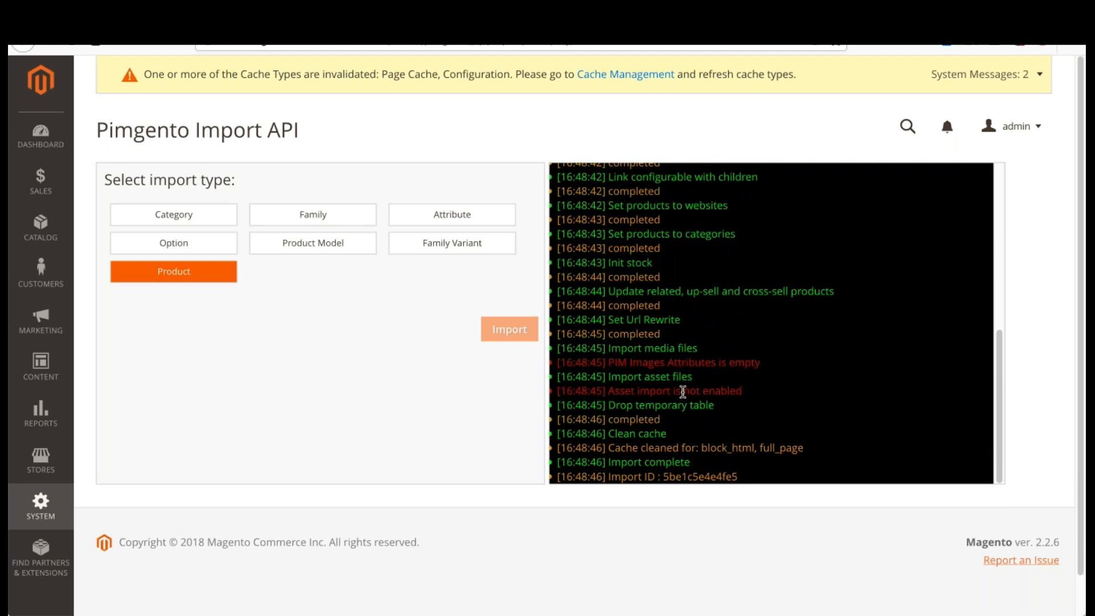
scroll(694, 464, down, 1)
scroll(318, 383, up, 1)
Step: Open the Magento catalog's product list and review the imported products
click(41, 228)
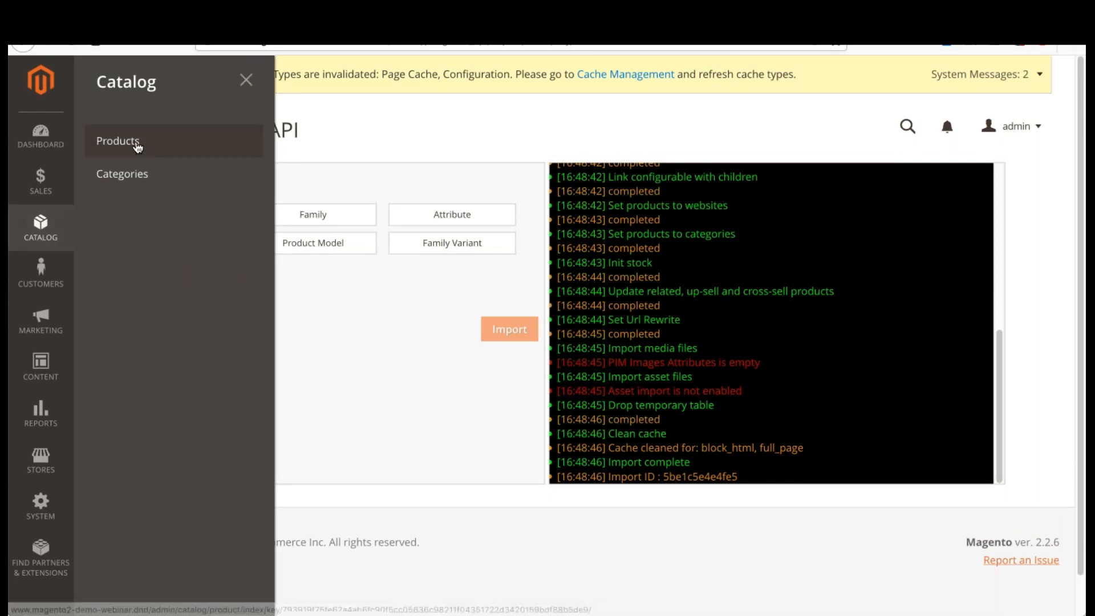
click(135, 143)
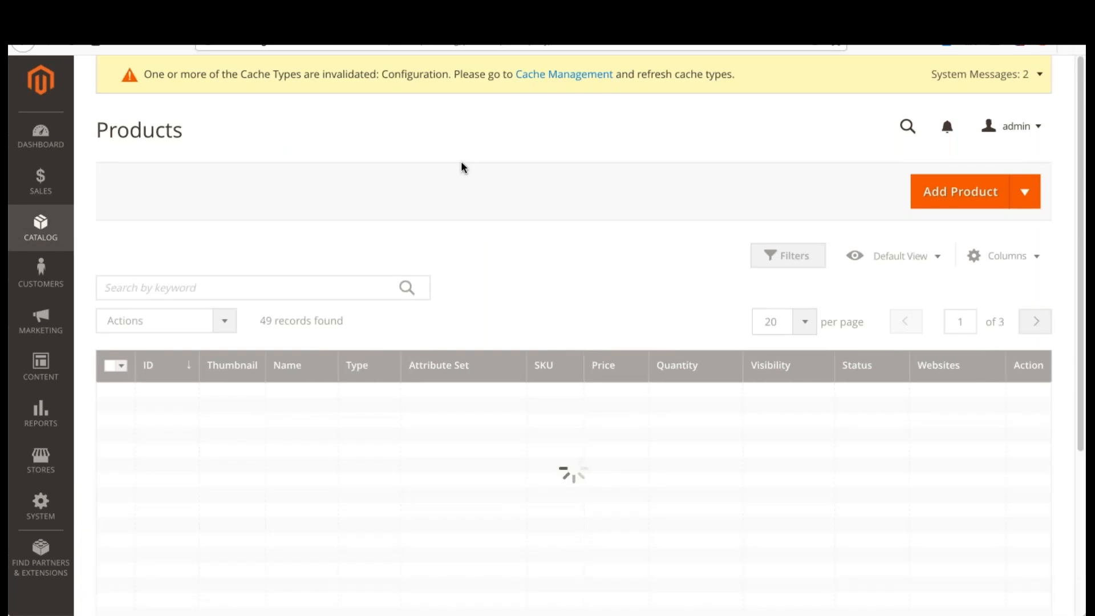
scroll(408, 382, down, 7)
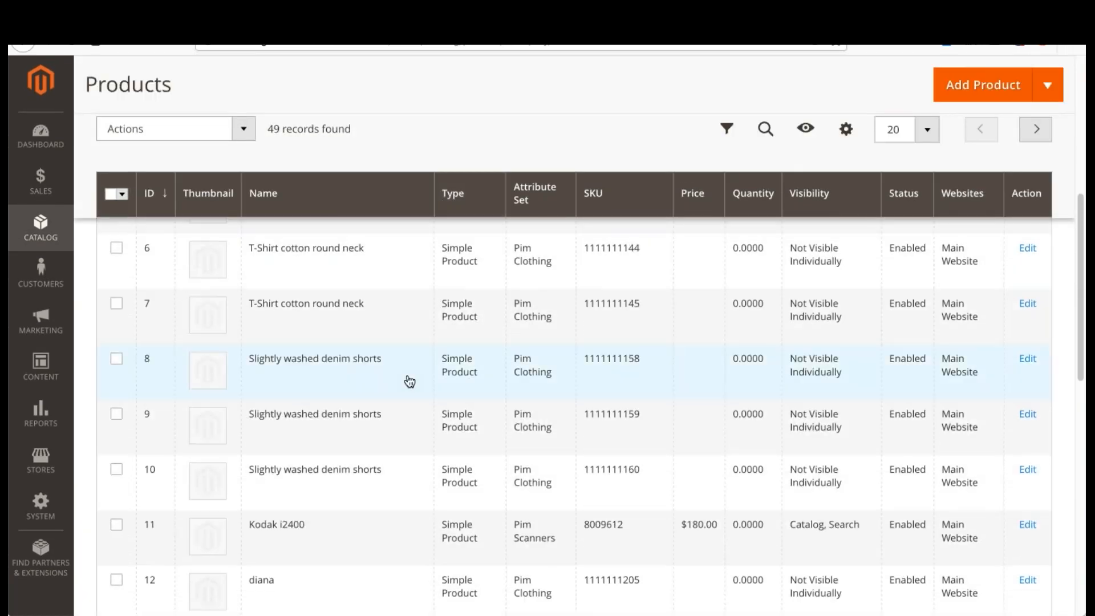
scroll(520, 320, up, 7)
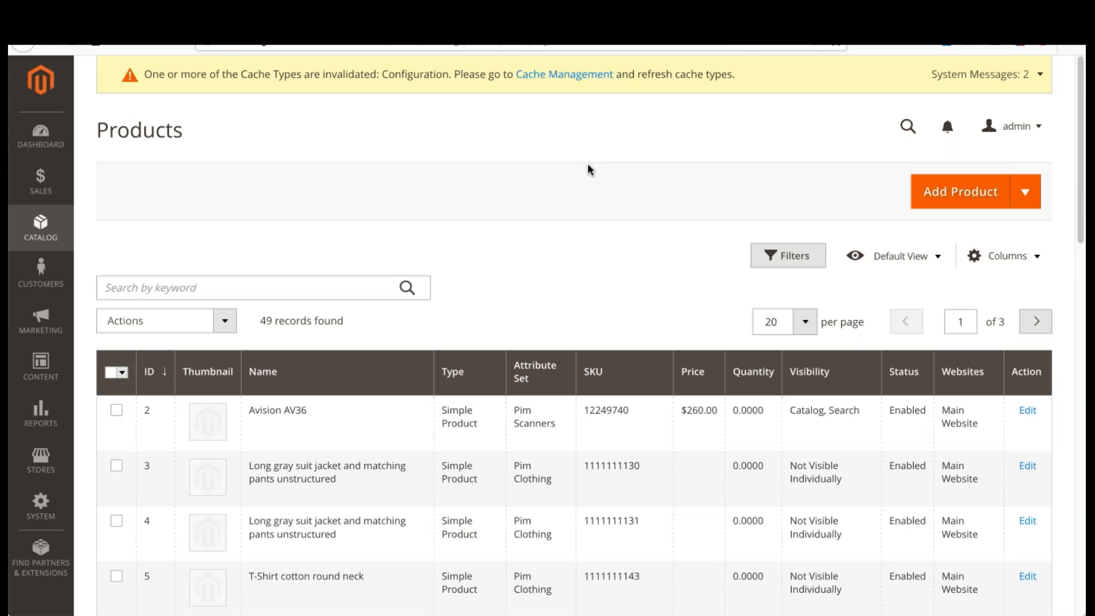
Step: Open the catalog categories and examine how products are assigned in the tree, including Print and scan
click(51, 226)
click(142, 175)
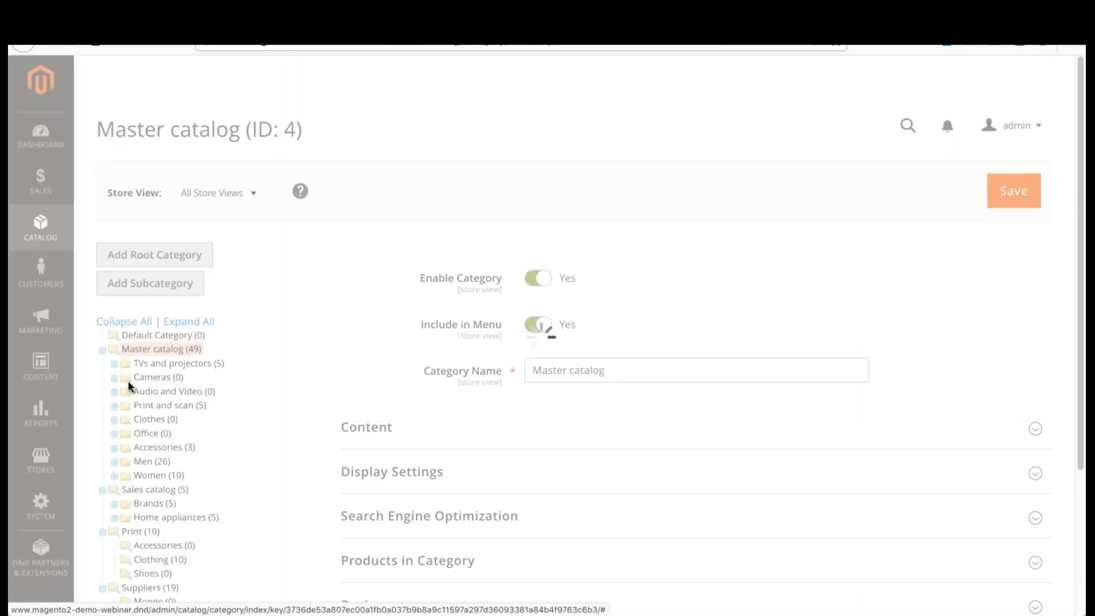
scroll(129, 377, down, 4)
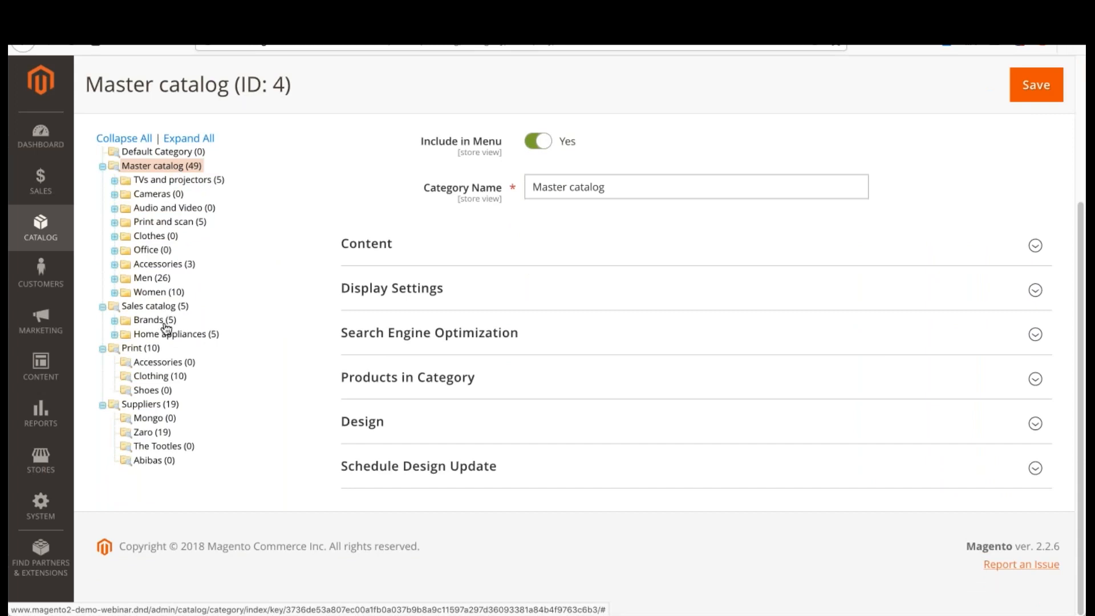
click(194, 225)
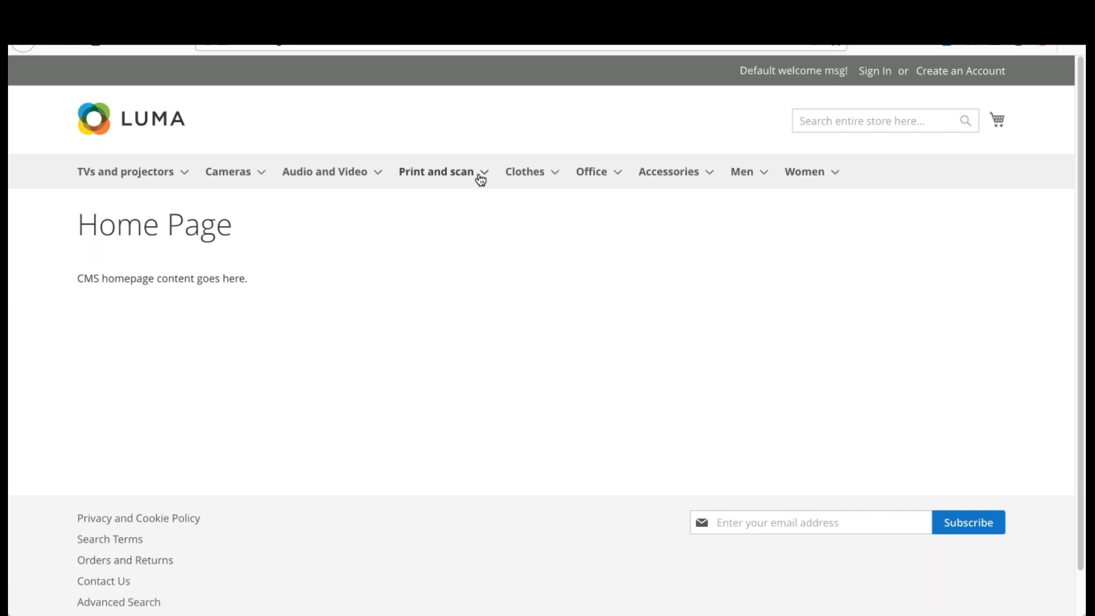
Step: Open the Scanners category under Print and scan on the storefront and examine its product listing
mouse_move(480, 178)
click(447, 262)
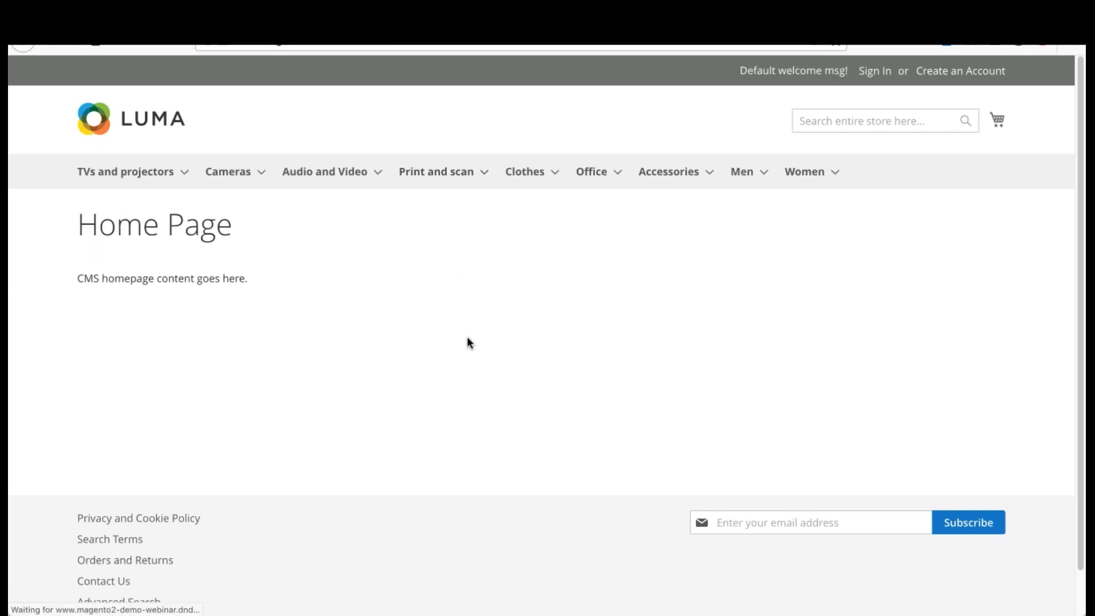
scroll(463, 351, down, 8)
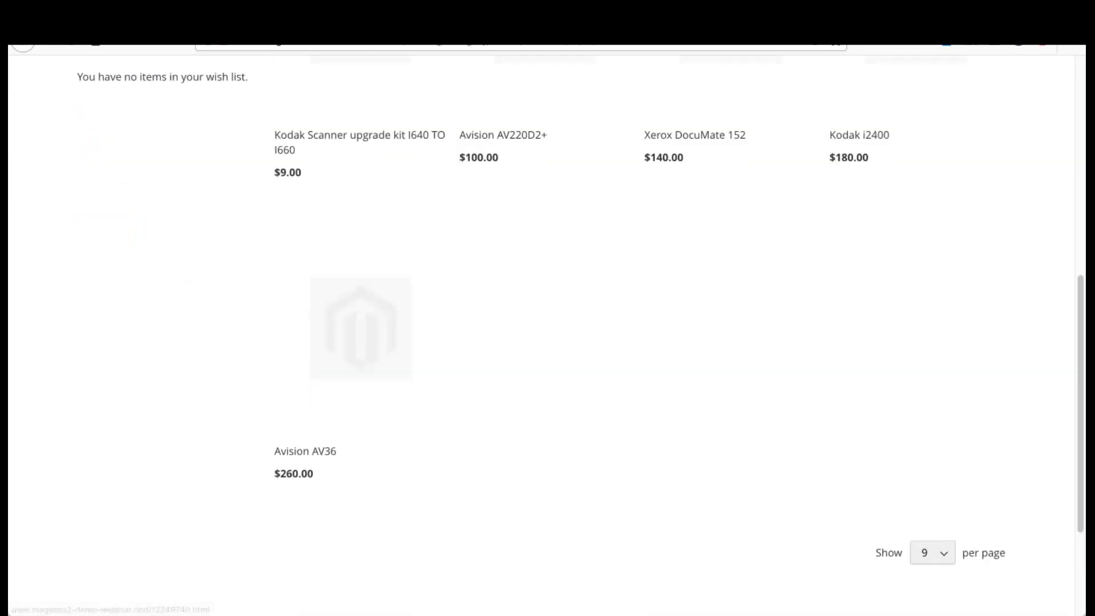
scroll(409, 221, up, 8)
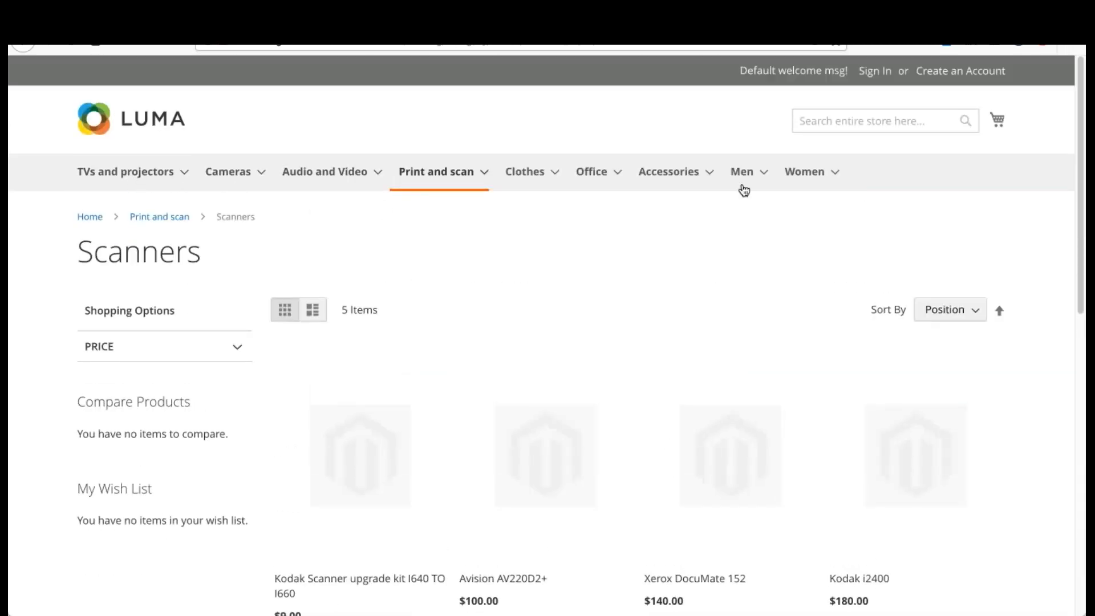
scroll(528, 161, down, 4)
scroll(360, 416, down, 1)
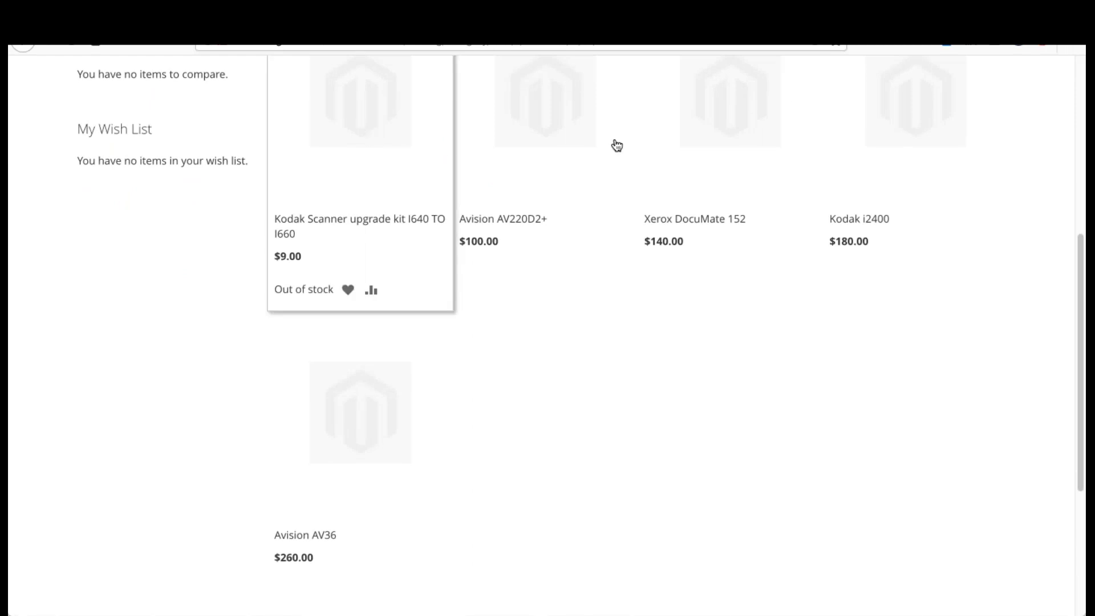
scroll(419, 310, down, 3)
scroll(419, 311, up, 3)
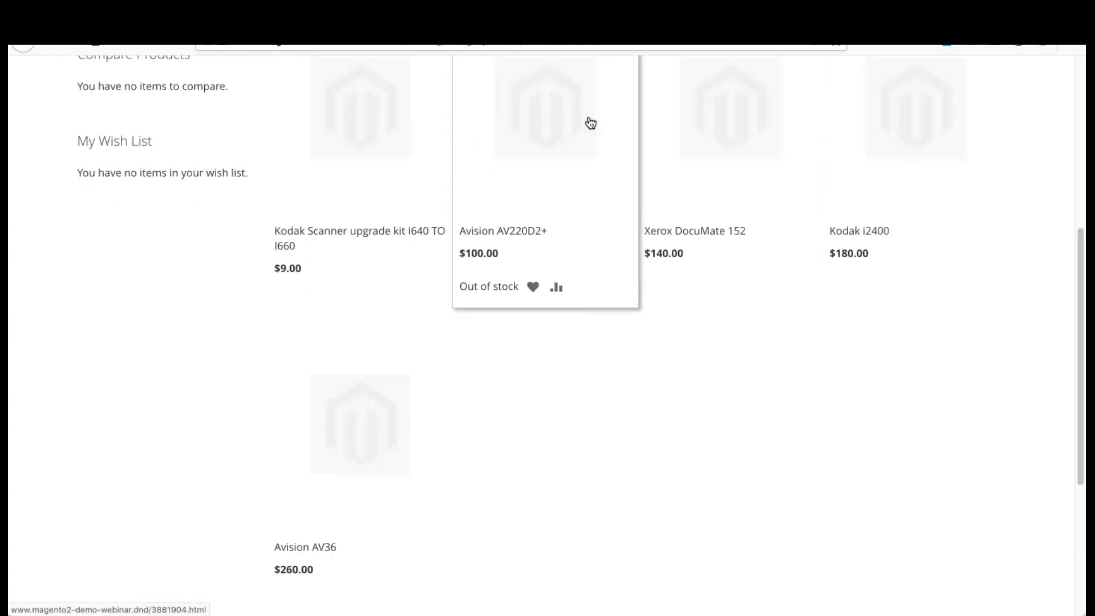
Step: Open the Avision AV220D2+ product page on the storefront and examine its details
click(677, 142)
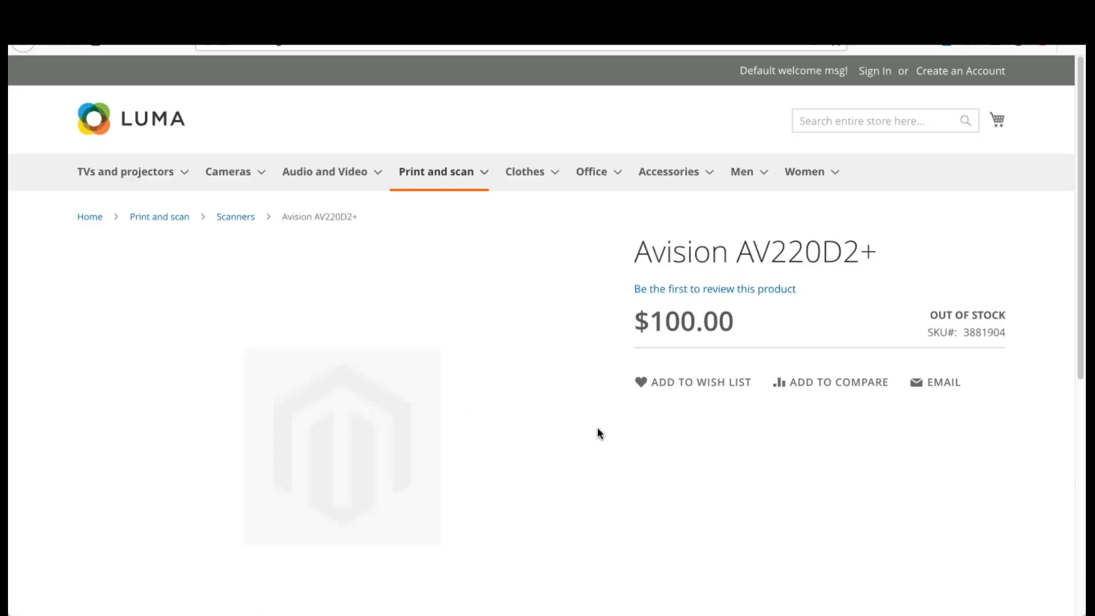
scroll(607, 436, down, 4)
scroll(608, 437, up, 4)
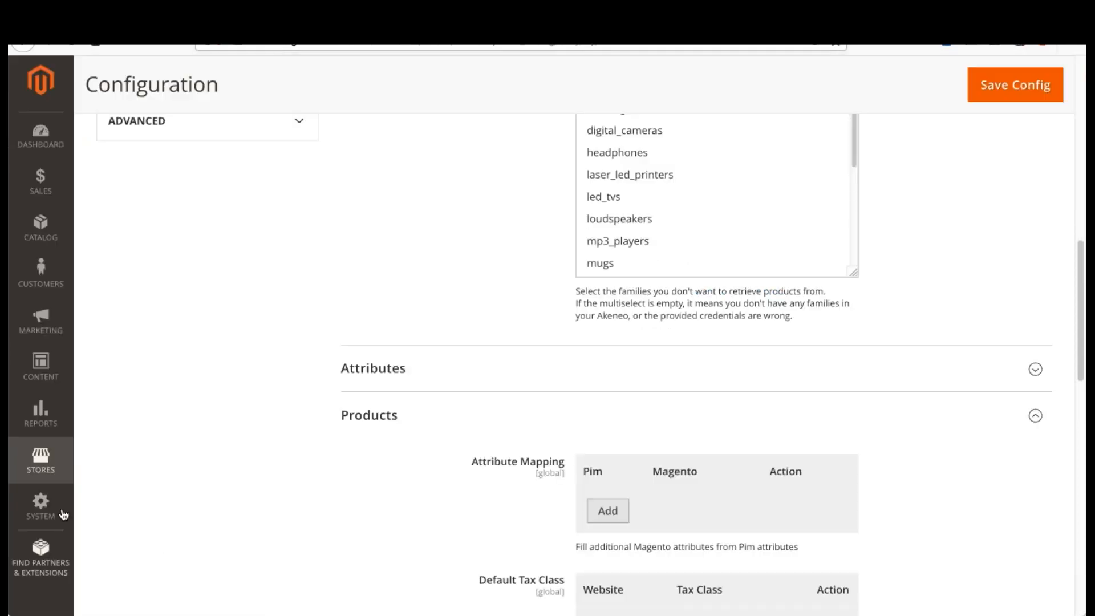
Step: Return to the Magento admin and open the Pimgento API log
click(41, 460)
click(41, 507)
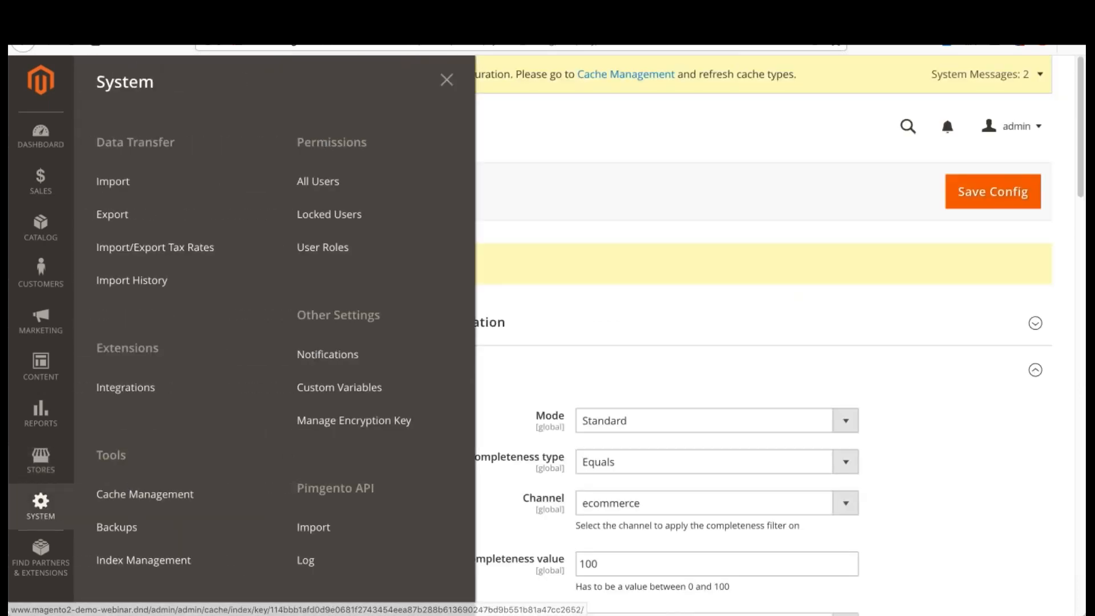
click(313, 561)
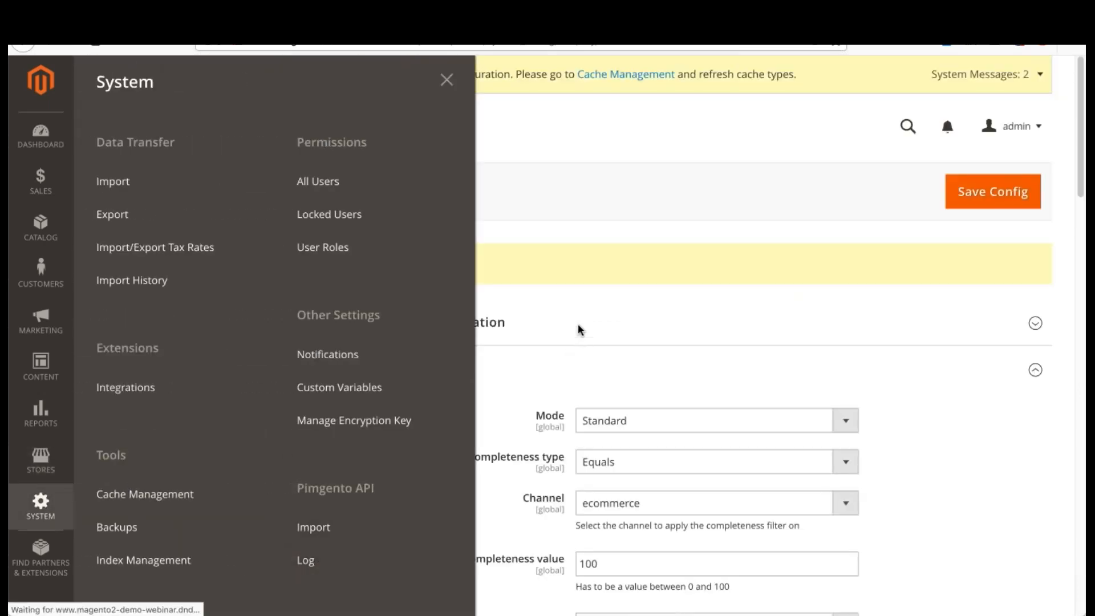
Step: Review the import entries in the Pimgento log and switch to the PIMGento-2-API repository home on GitHub
scroll(542, 399, down, 2)
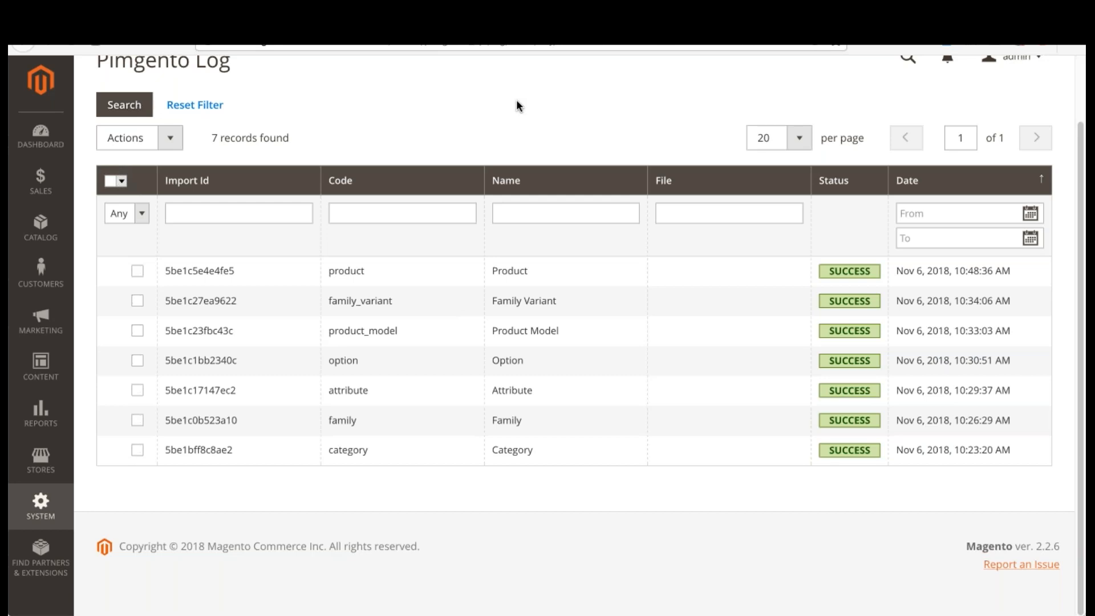
click(593, 13)
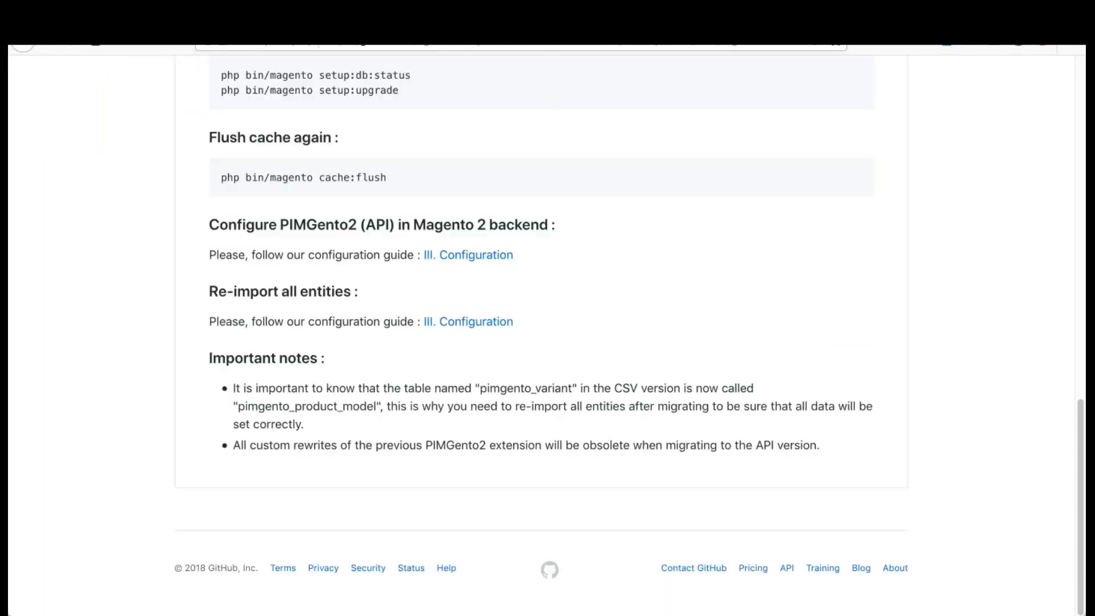
scroll(467, 248, up, 10)
scroll(467, 248, up, 4)
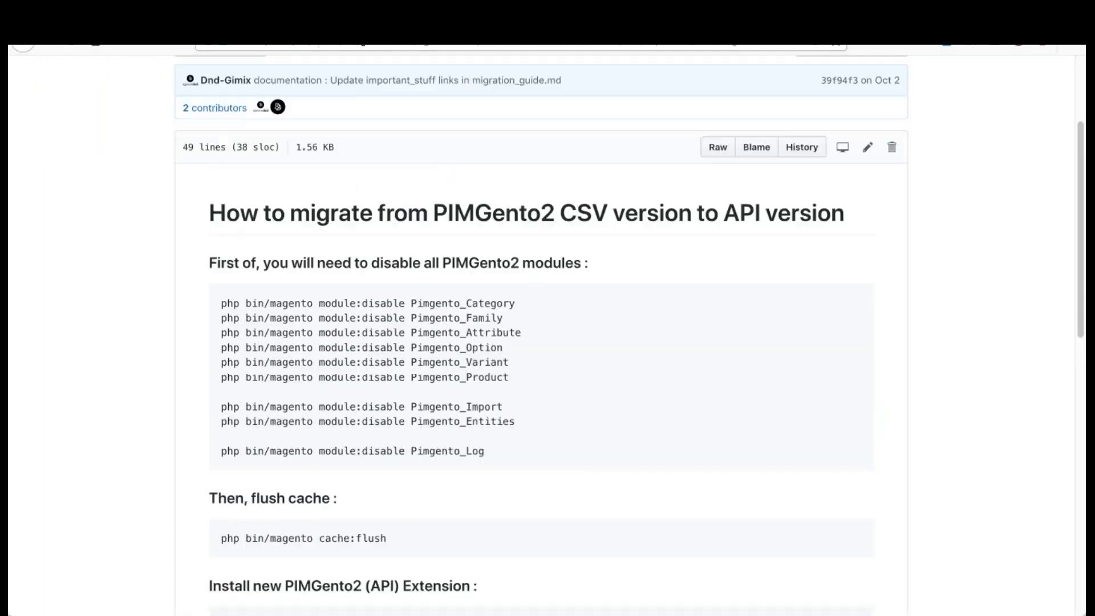
click(285, 126)
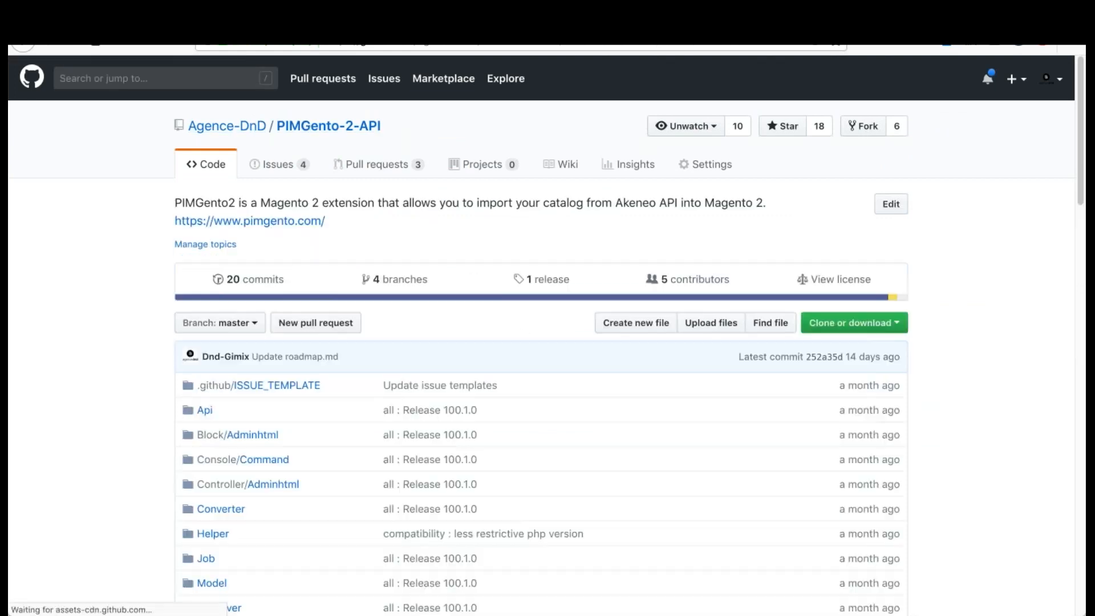
Step: Look through the repository's files and README, and open the complete PIMGento2 (API) documentation
scroll(528, 365, down, 10)
scroll(529, 371, down, 10)
scroll(571, 398, up, 8)
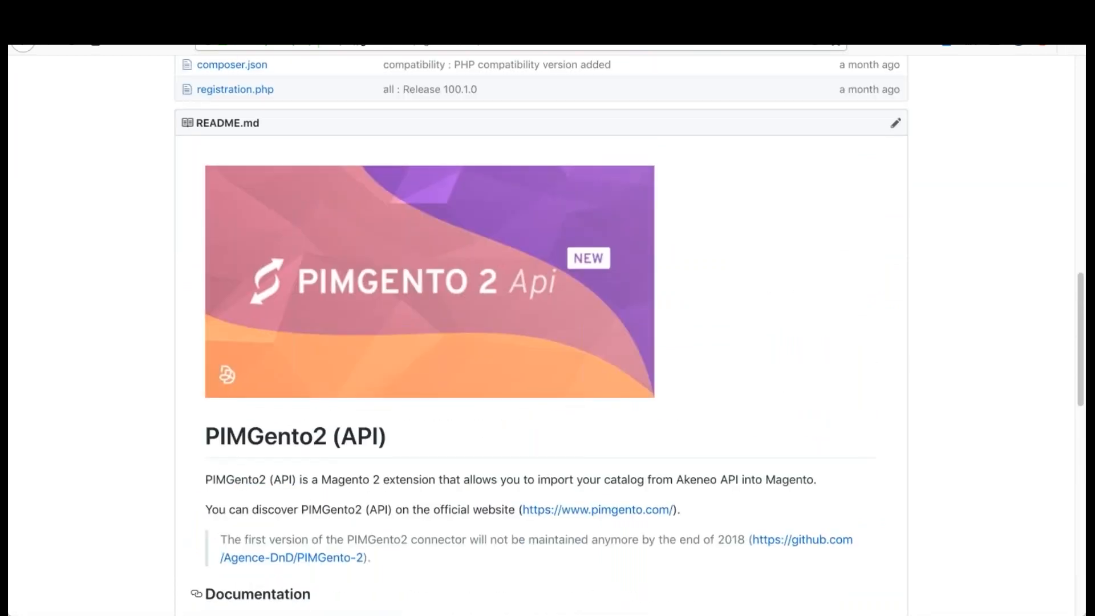
scroll(347, 274, up, 8)
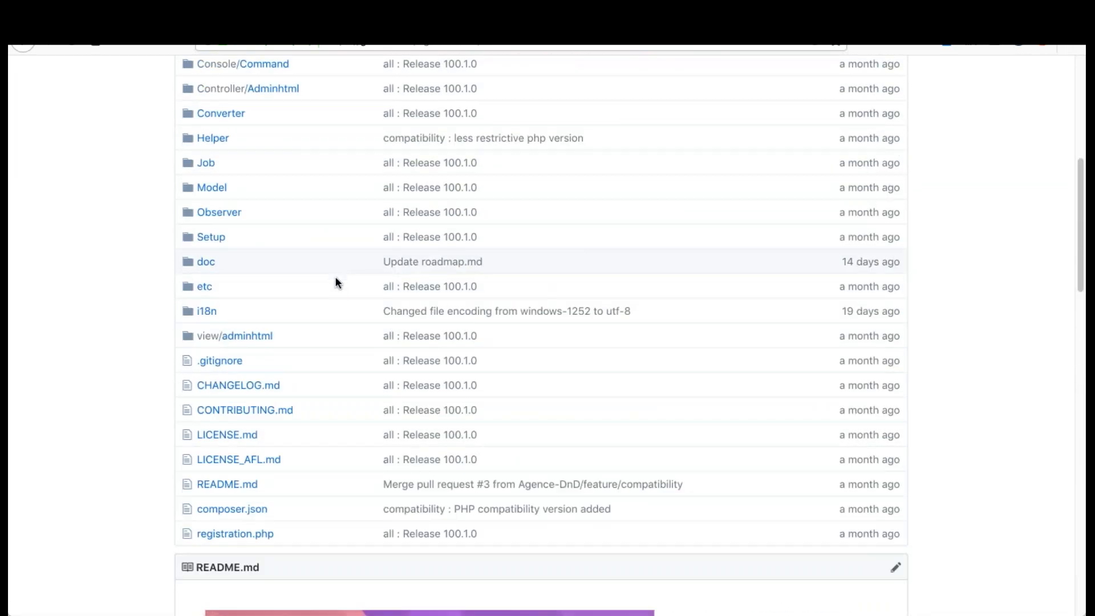
scroll(1020, 171, up, 4)
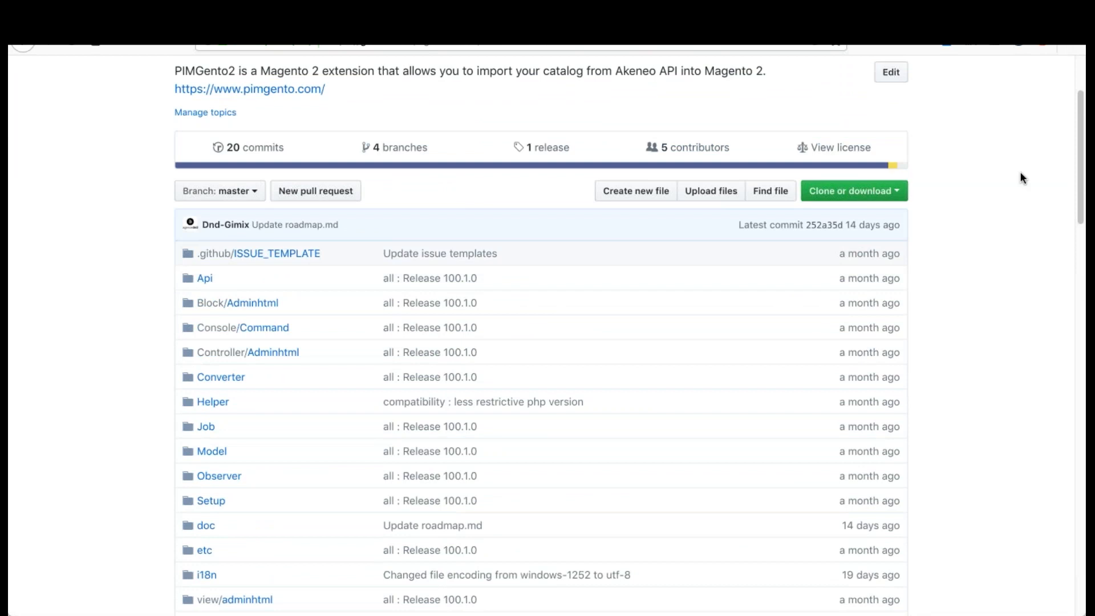
scroll(982, 238, down, 20)
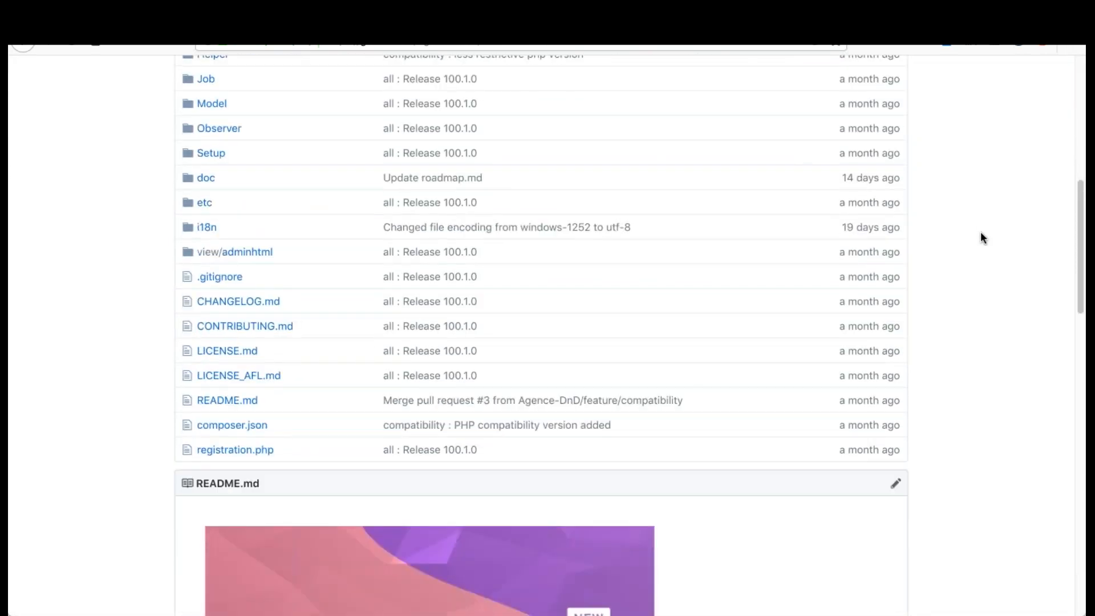
scroll(501, 262, down, 1)
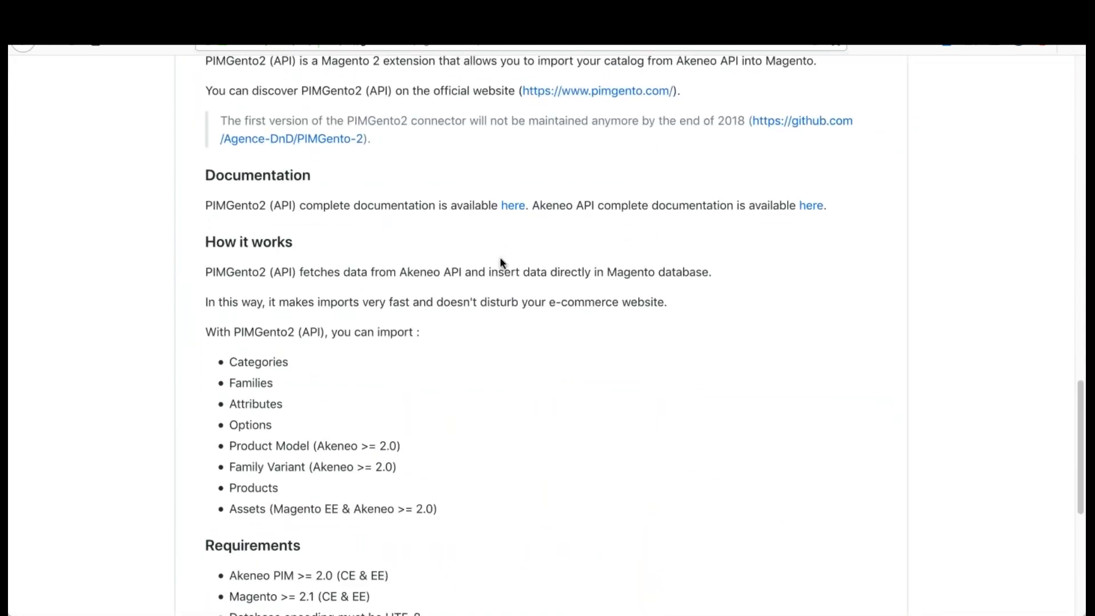
click(506, 212)
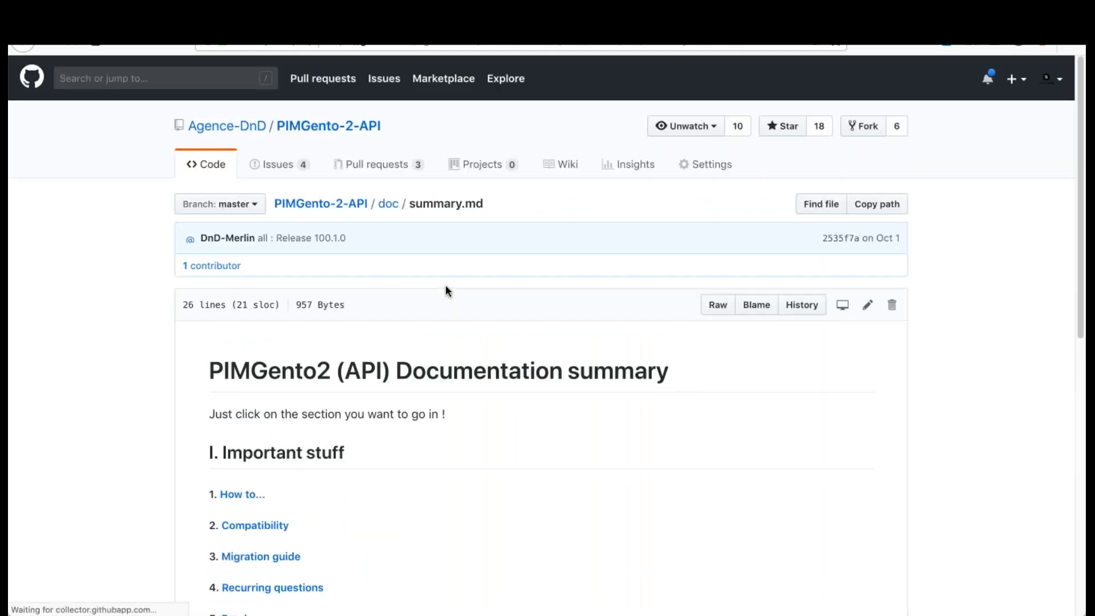
Step: Open the PIMGento2 (API) CRON page from the documentation's Features section and read the Cron setup instructions
scroll(445, 292, down, 5)
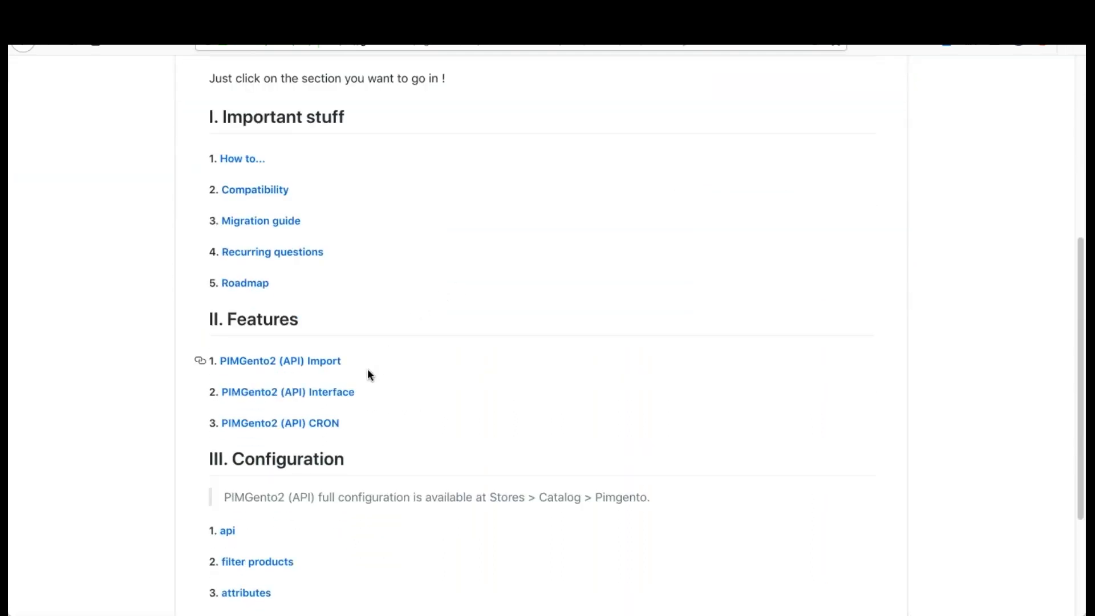
click(318, 423)
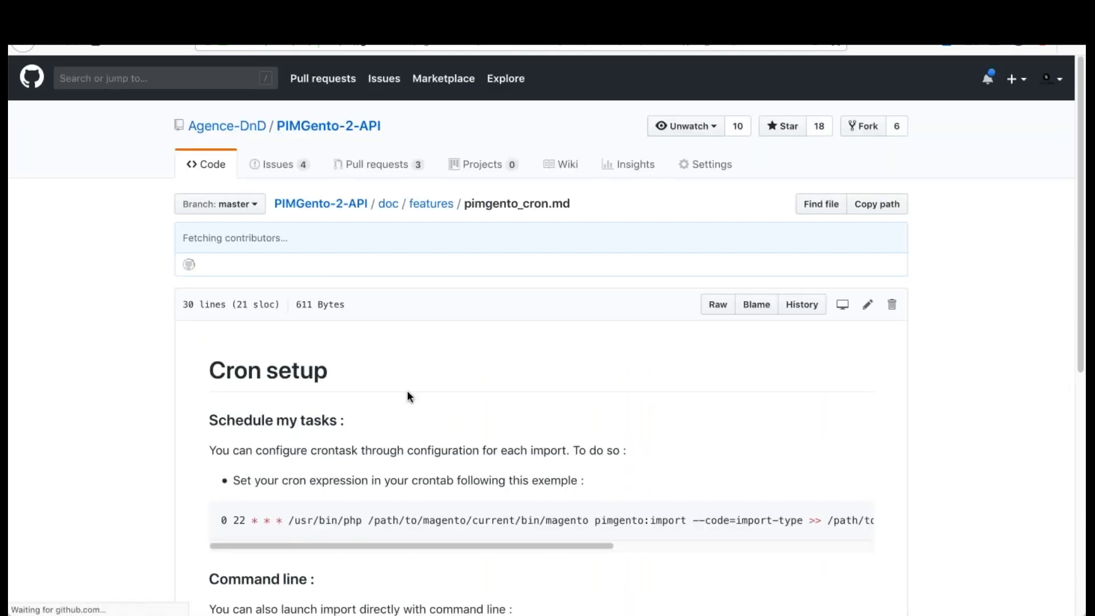
scroll(409, 394, down, 2)
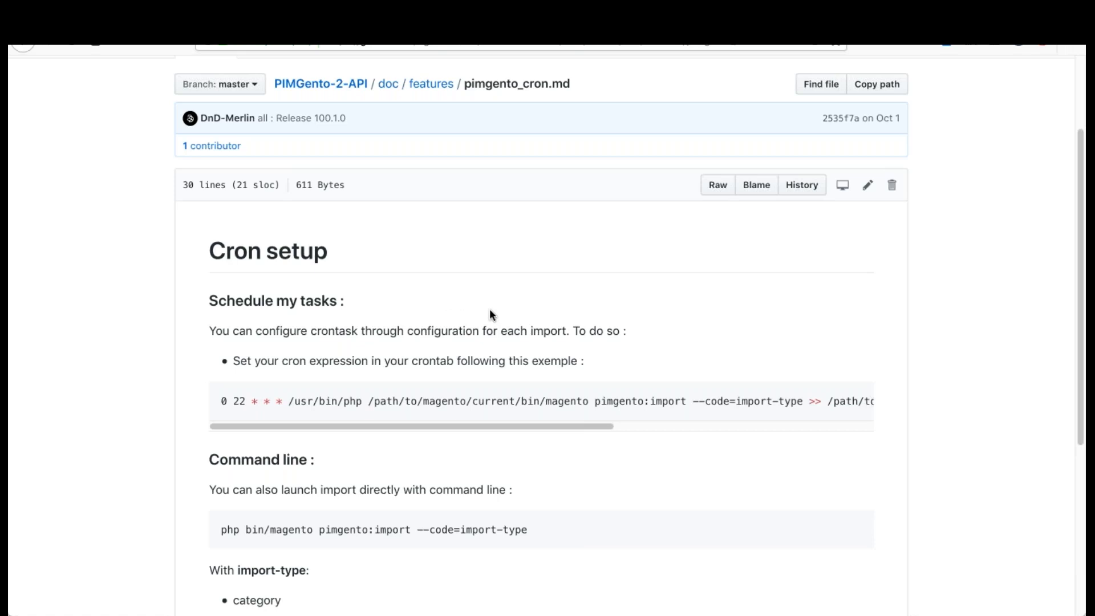
scroll(502, 291, down, 1)
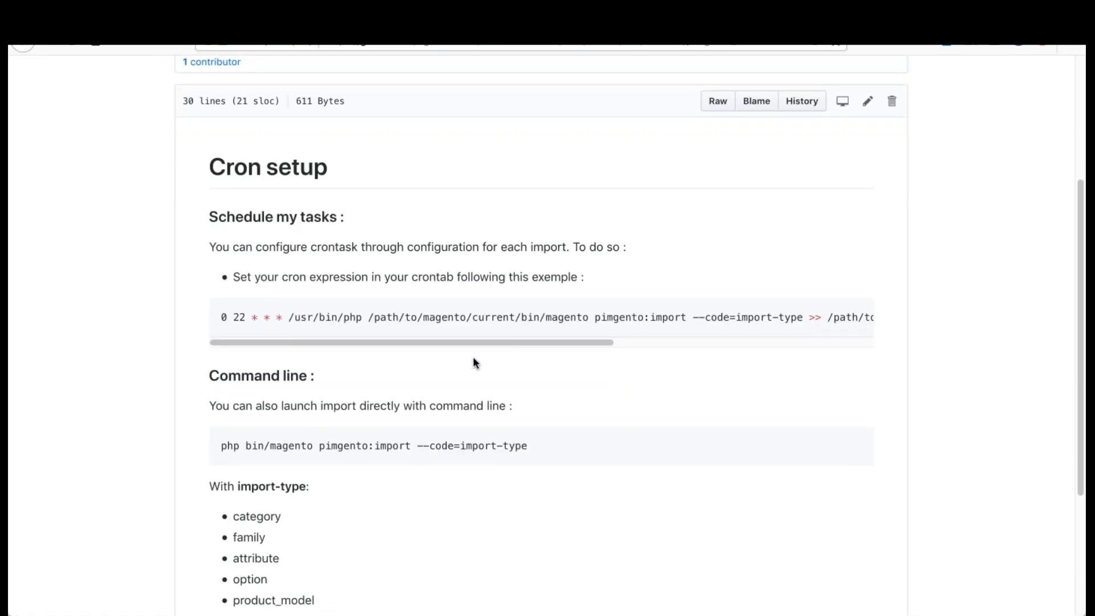
Step: Highlight the command php bin/magento pimgento:import --code=import-type and examine its pimgento:import and --code parts
drag(220, 434, 536, 439)
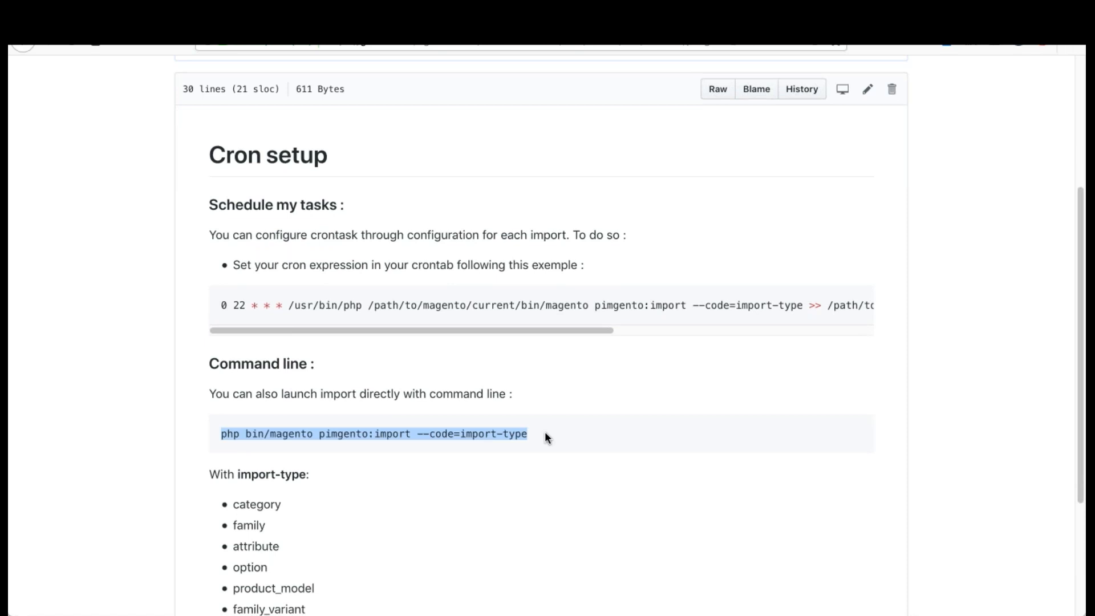
click(545, 433)
drag(363, 393, 563, 395)
click(583, 386)
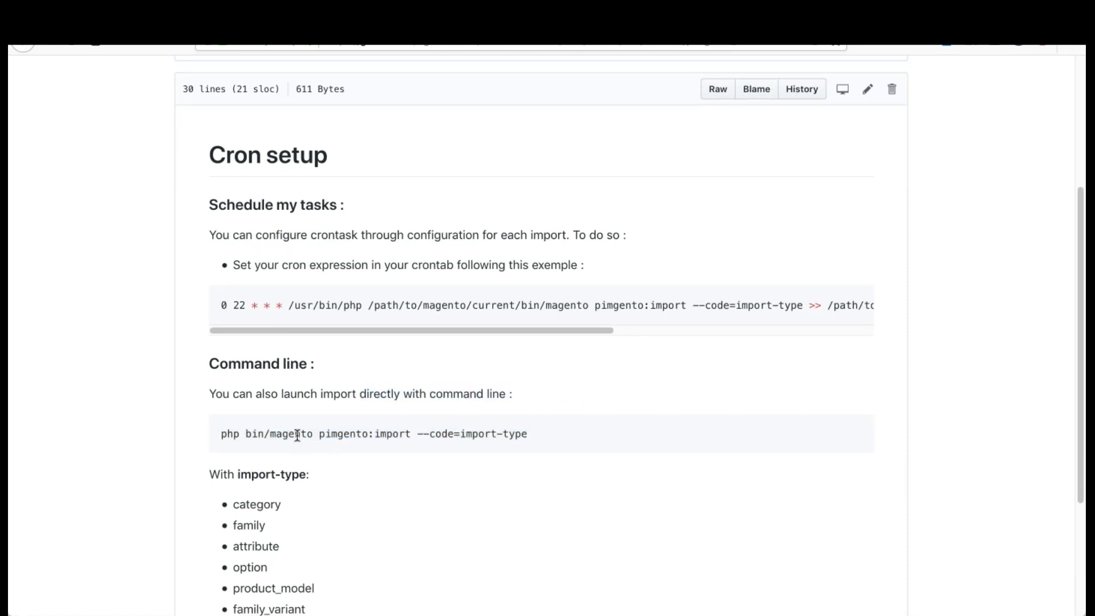
drag(319, 435, 391, 453)
scroll(391, 454, down, 1)
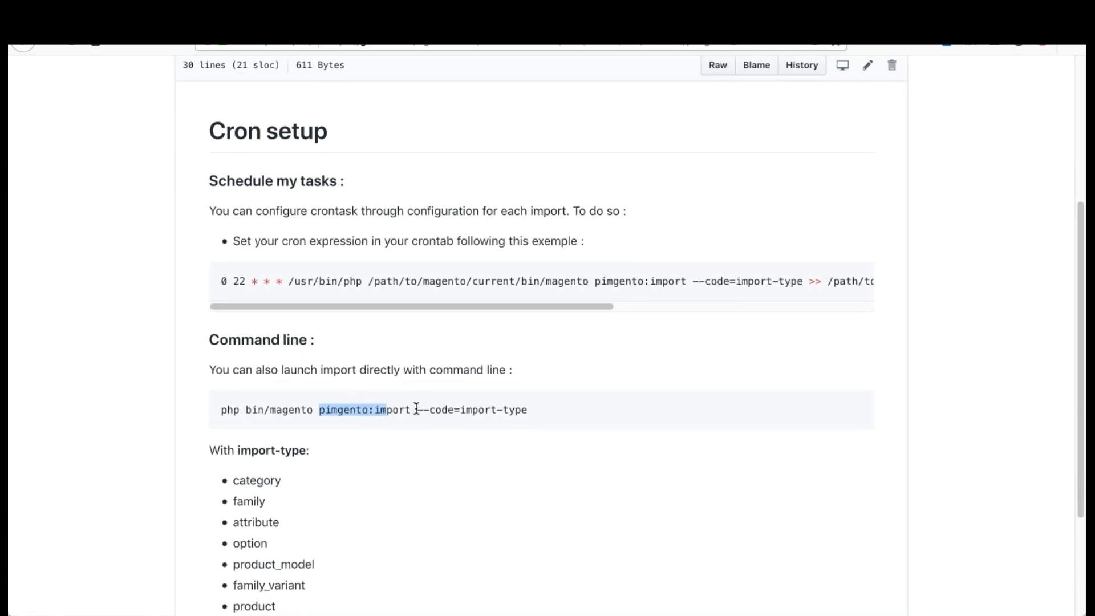
drag(417, 408, 455, 409)
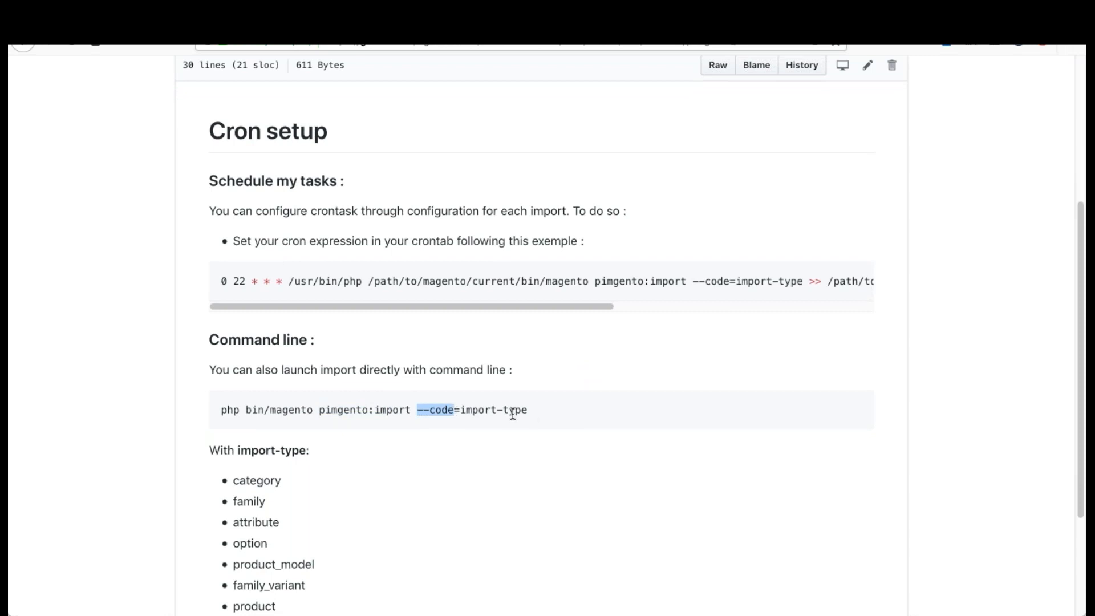
Step: Highlight the list of import types from category to product and review it
scroll(504, 493, down, 5)
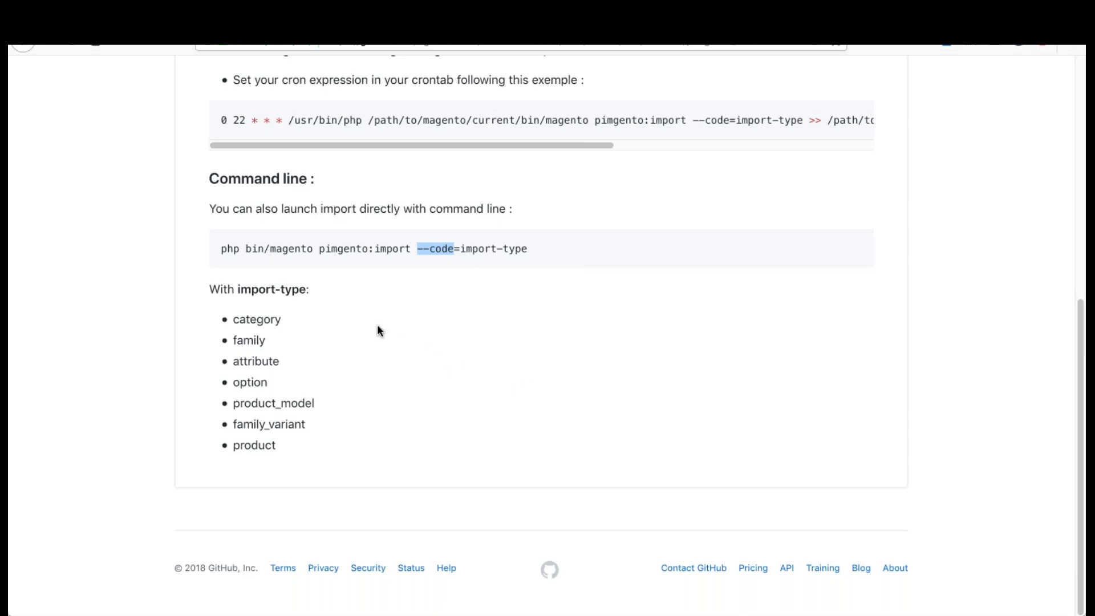
click(235, 320)
drag(235, 320, 304, 447)
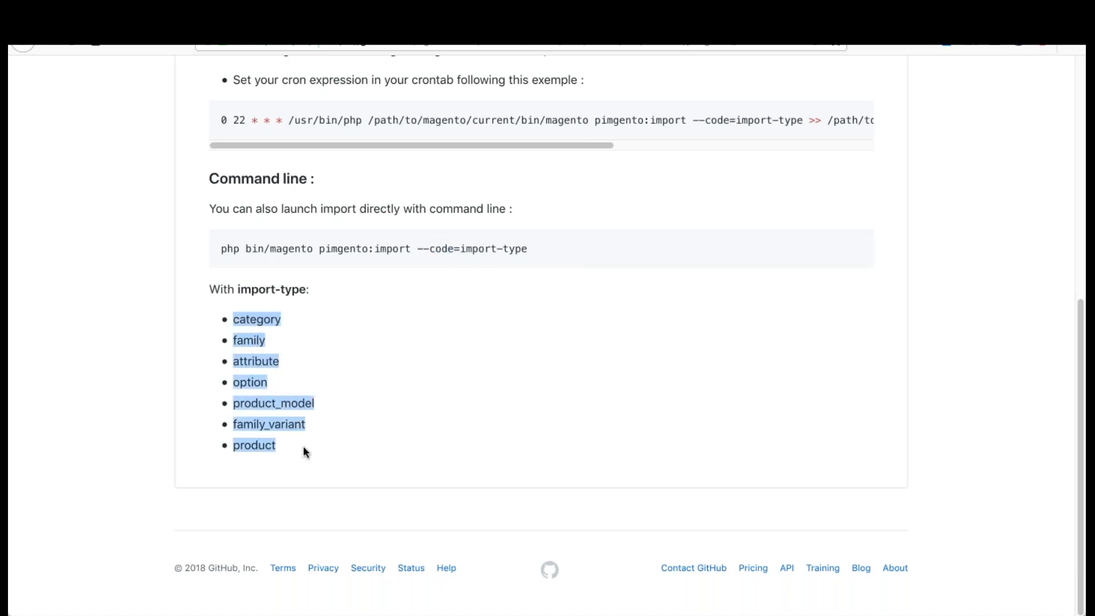
click(254, 317)
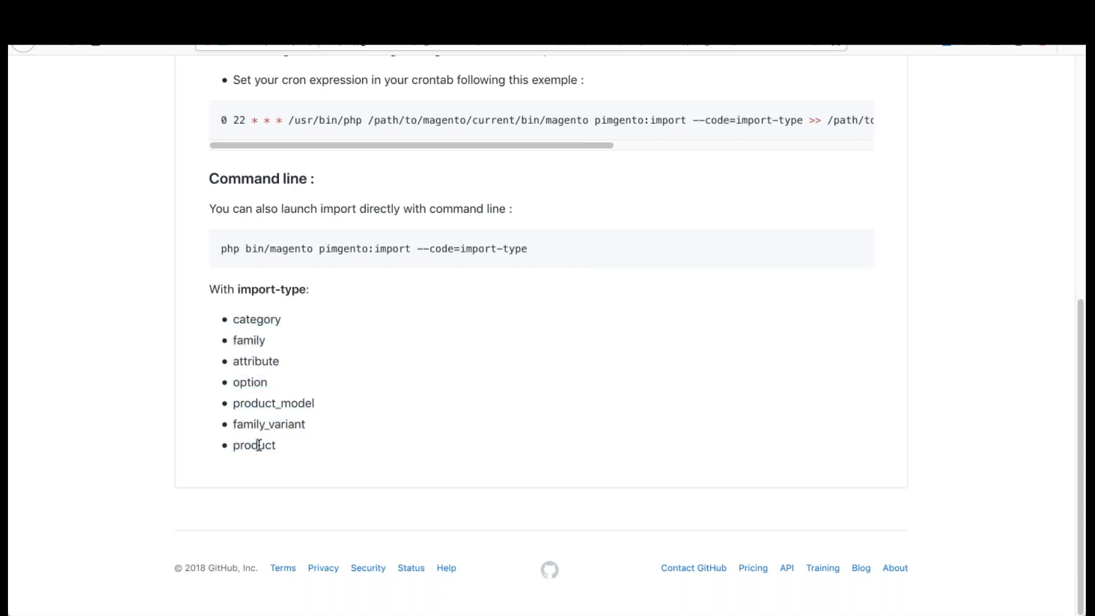
Step: Examine the crontab example under Schedule my tasks, highlighting the start of the expression and its import-type value
scroll(379, 421, up, 5)
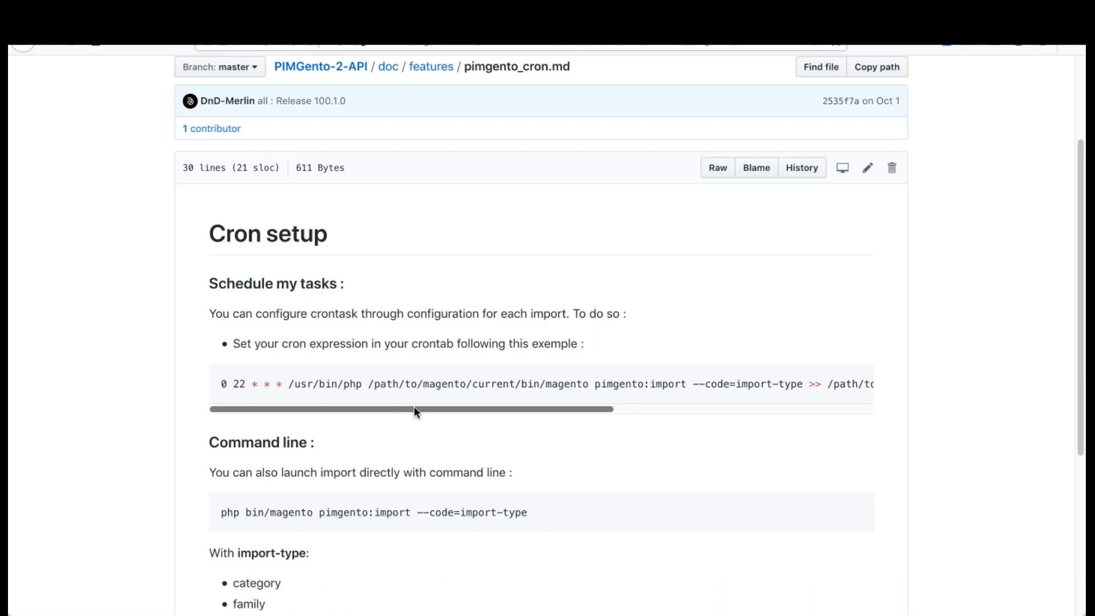
drag(314, 408, 312, 408)
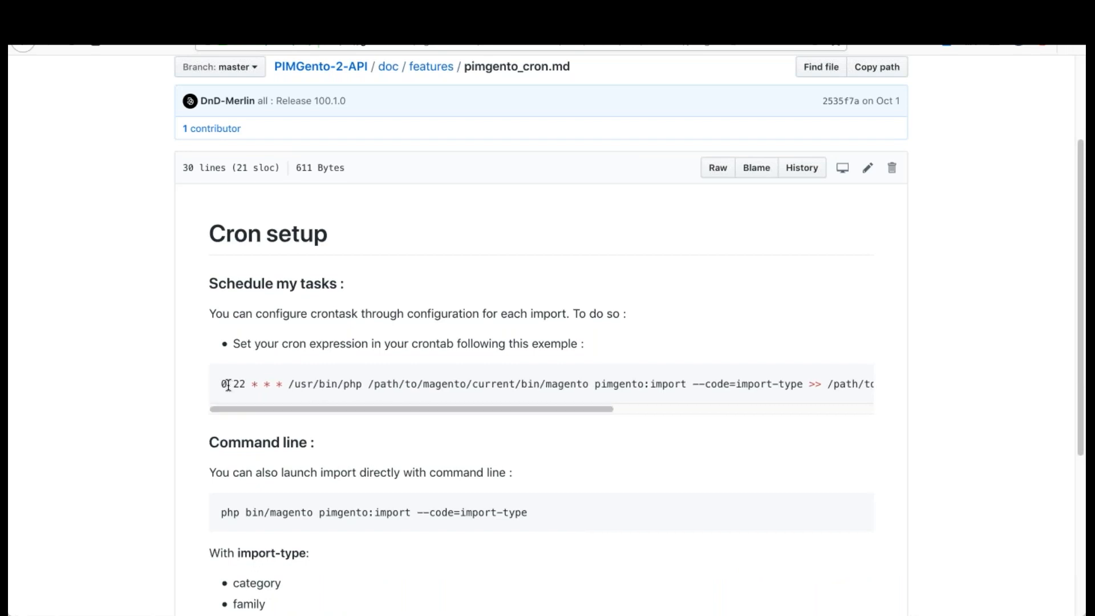
drag(221, 384, 576, 384)
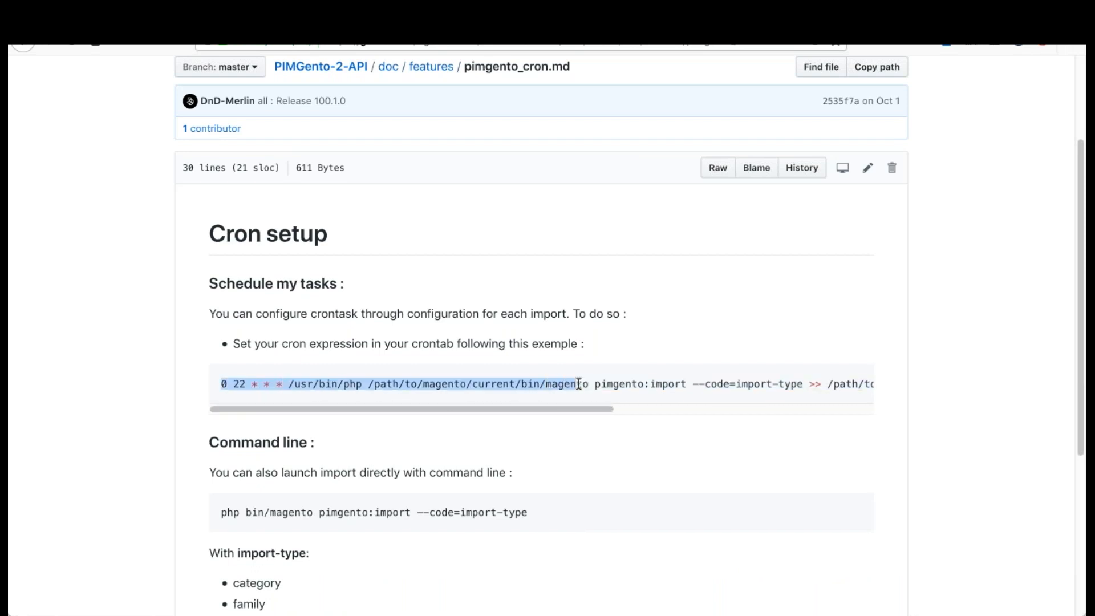
click(260, 388)
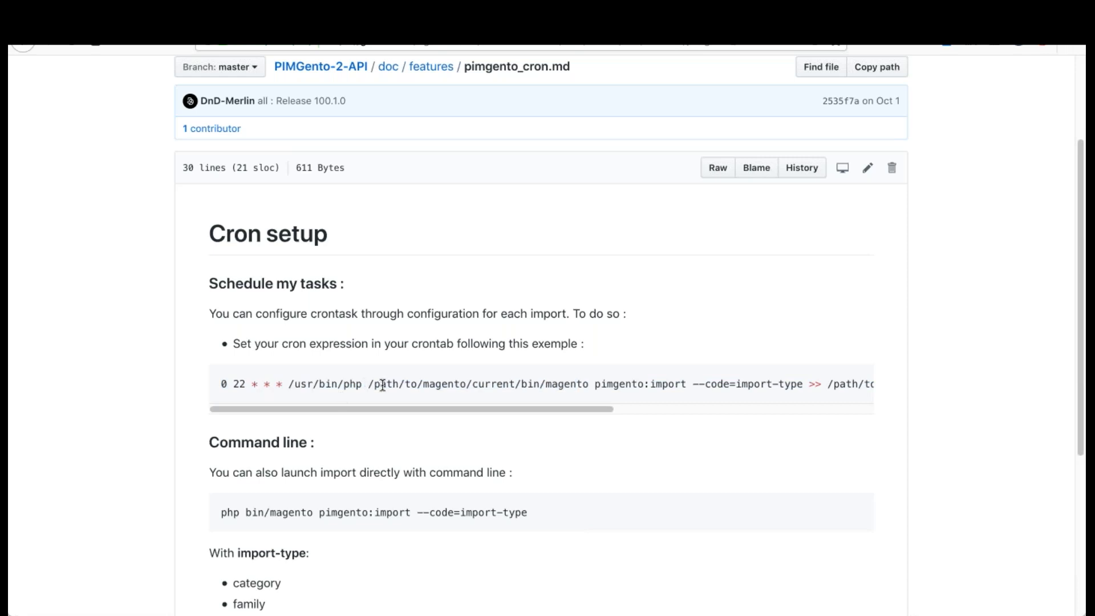
drag(437, 407, 512, 383)
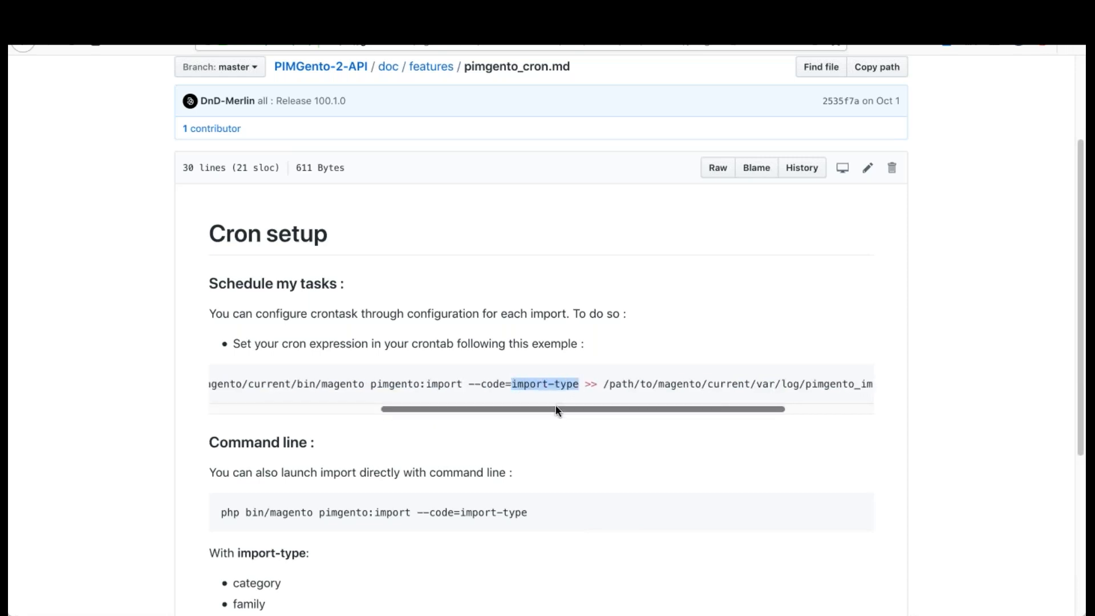
drag(437, 407, 266, 409)
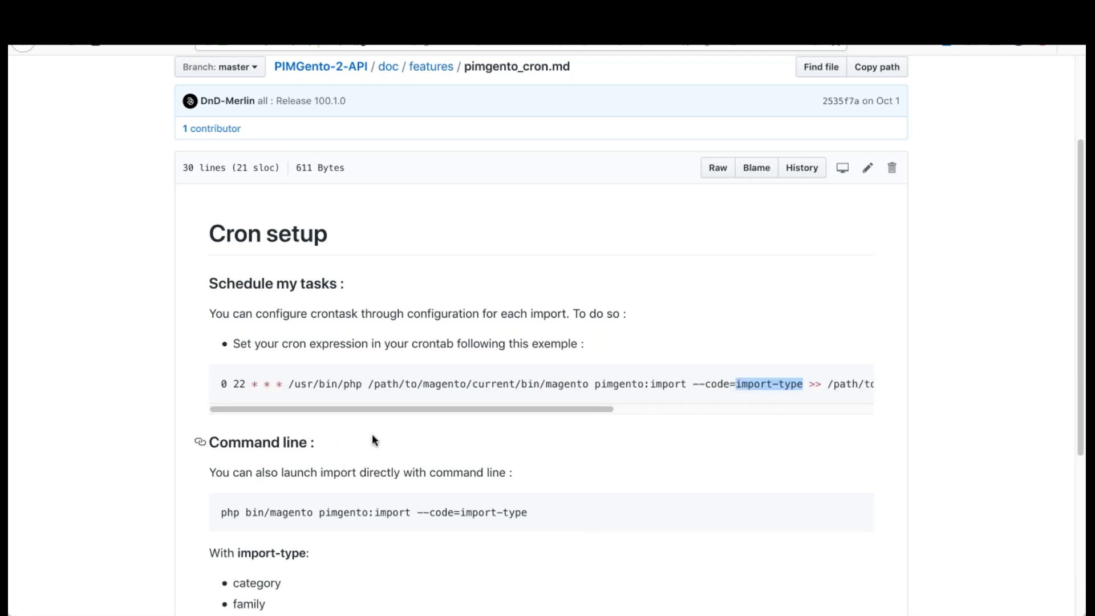
click(255, 405)
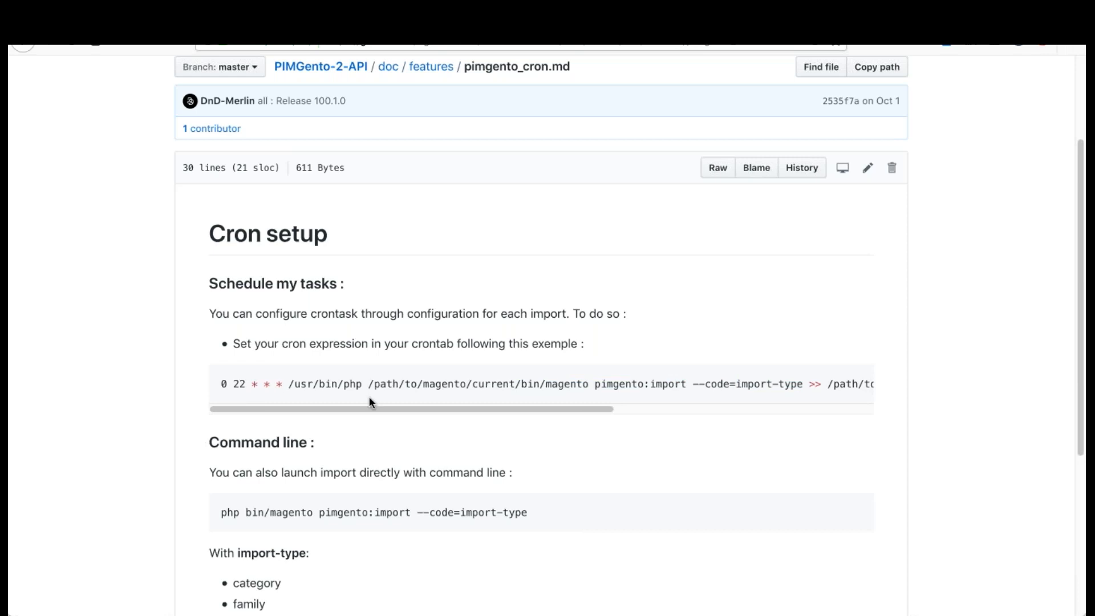
scroll(547, 296, down, 5)
scroll(548, 301, up, 7)
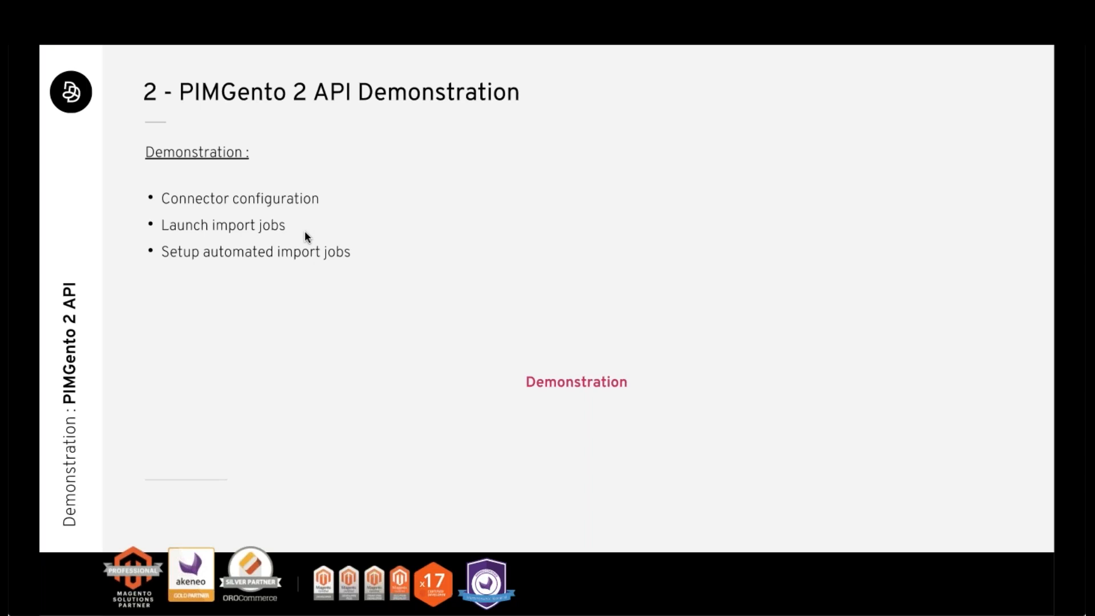
key(Right)
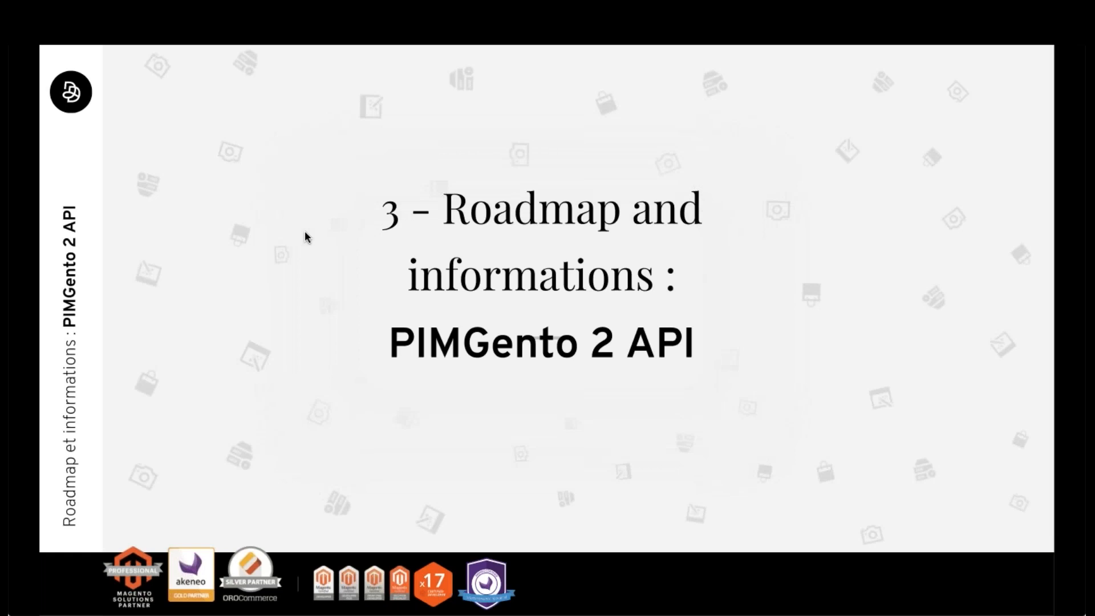
key(Right)
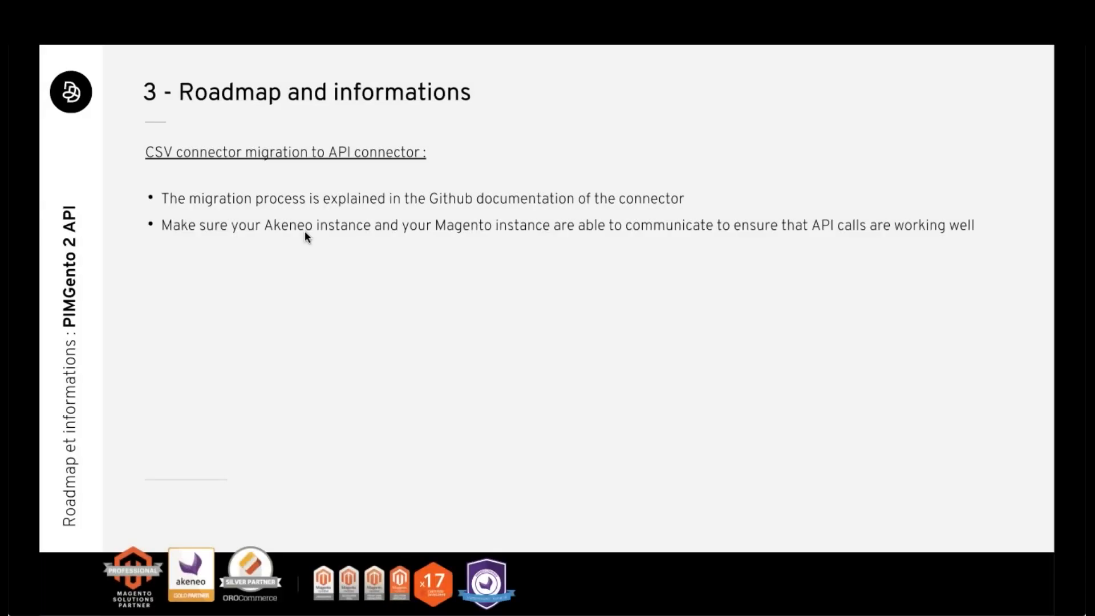